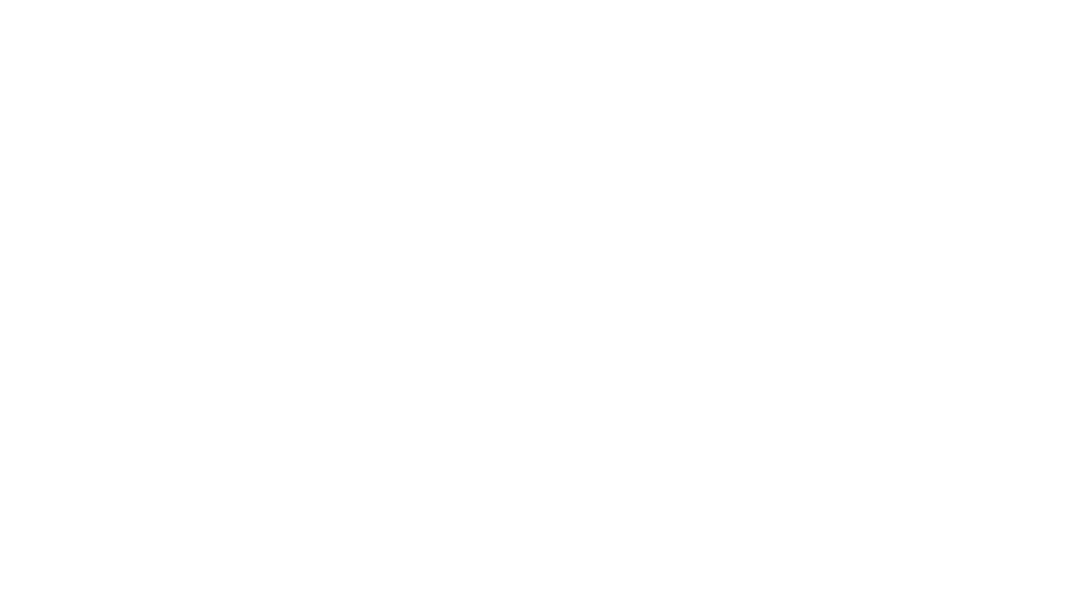
Create reference plane PLANE1 from the assembly's Front Plane and Right Plane
{"action": "middle_click_drag", "start_coordinate": [889, 305], "coordinate": [850, 257]}
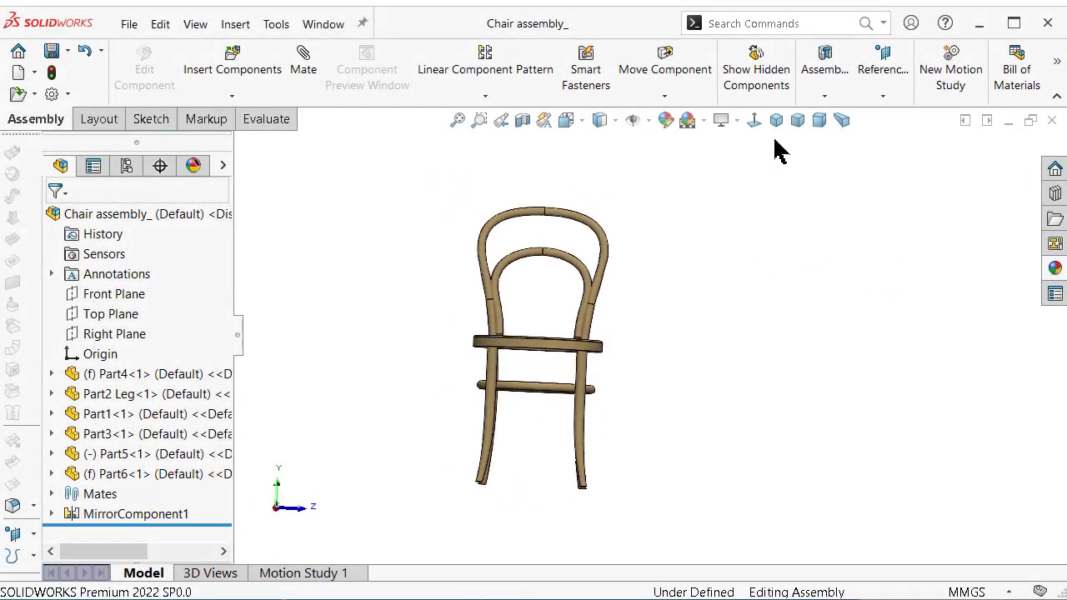
{"action": "left_click", "coordinate": [775, 122]}
{"action": "mouse_move", "coordinate": [750, 250]}
{"action": "middle_mouse_down"}
{"action": "mouse_move", "coordinate": [719, 301]}
{"action": "mouse_move", "coordinate": [716, 268]}
{"action": "mouse_move", "coordinate": [686, 279]}
{"action": "middle_mouse_up"}
{"action": "left_click", "coordinate": [117, 296]}
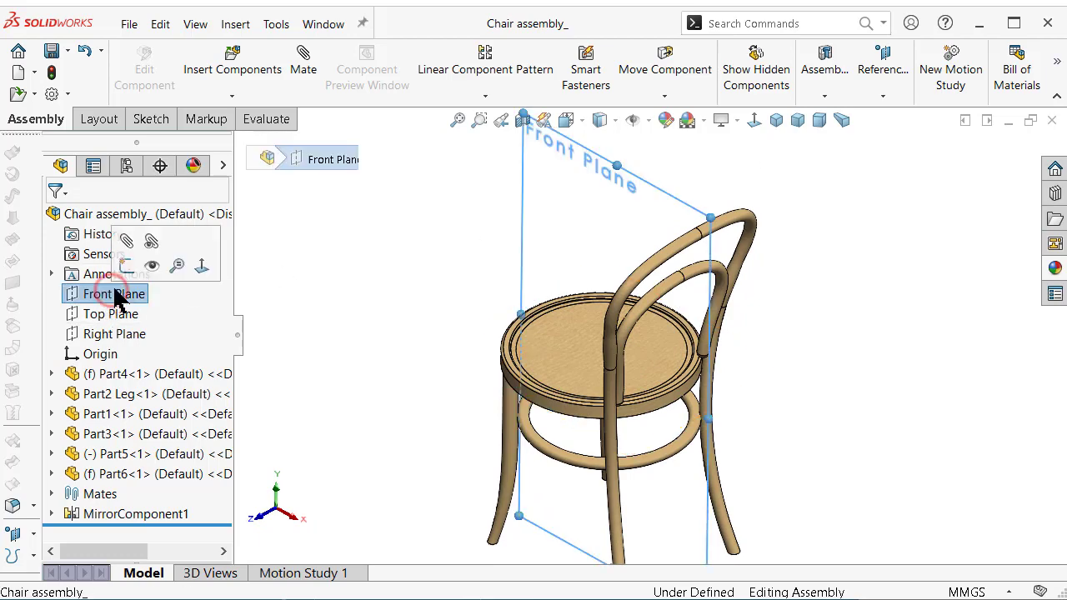
{"action": "middle_click_drag", "start_coordinate": [458, 305], "coordinate": [453, 450]}
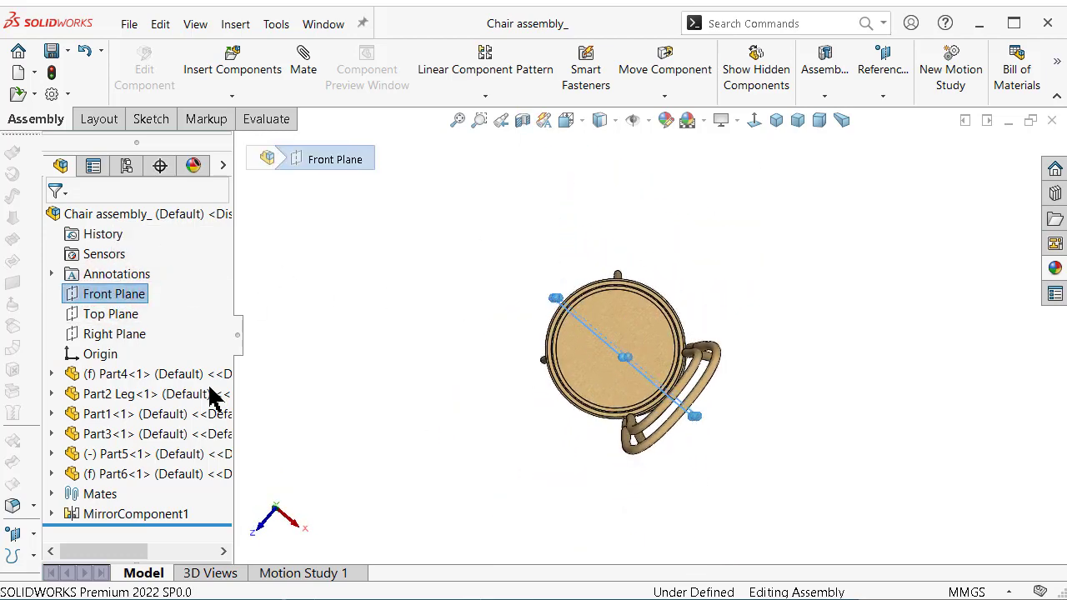
{"action": "left_click", "coordinate": [131, 334]}
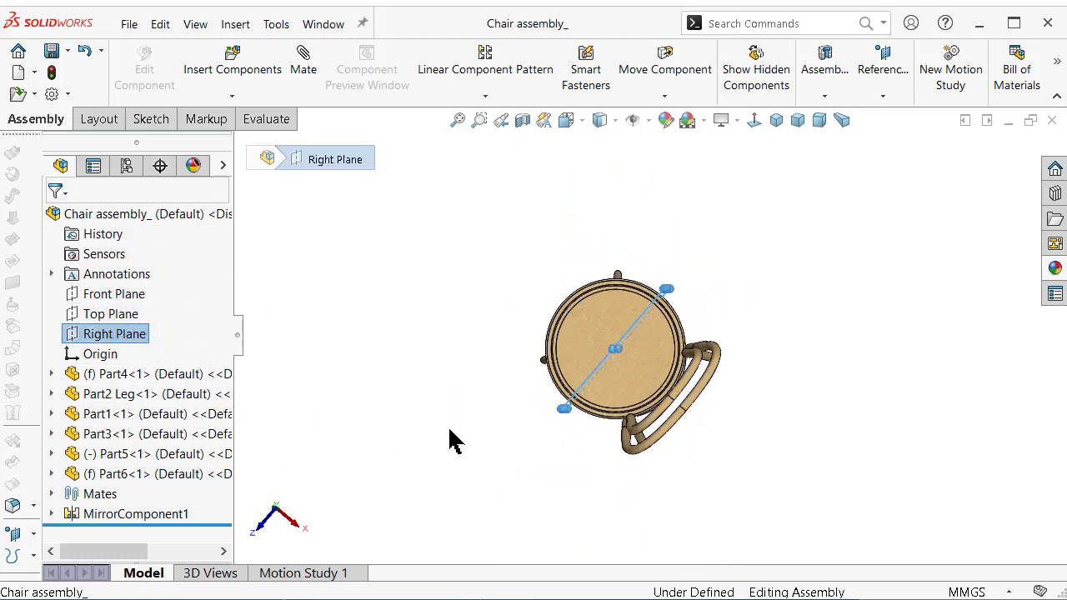
{"action": "left_click", "coordinate": [117, 293], "text": "ctrl"}
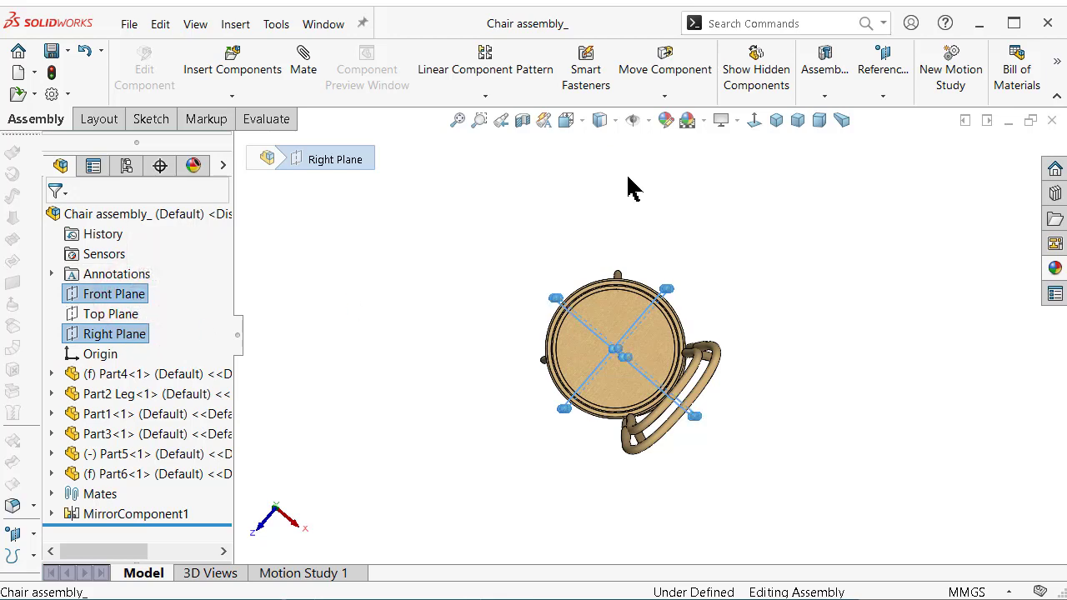
{"action": "left_click", "coordinate": [880, 97]}
{"action": "left_click", "coordinate": [884, 115]}
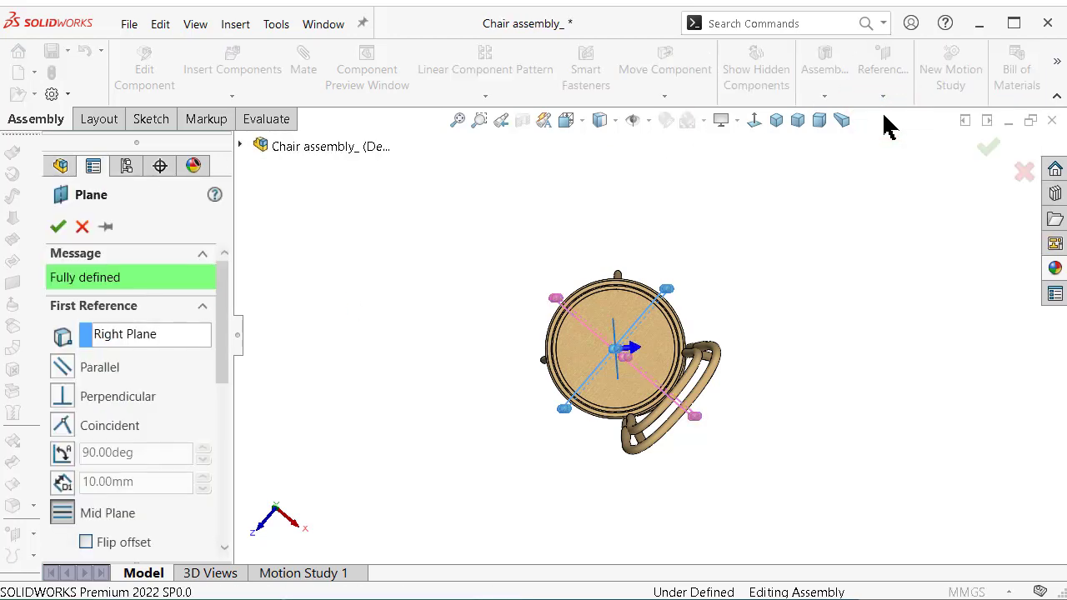
{"action": "key", "text": "ctrl+7"}
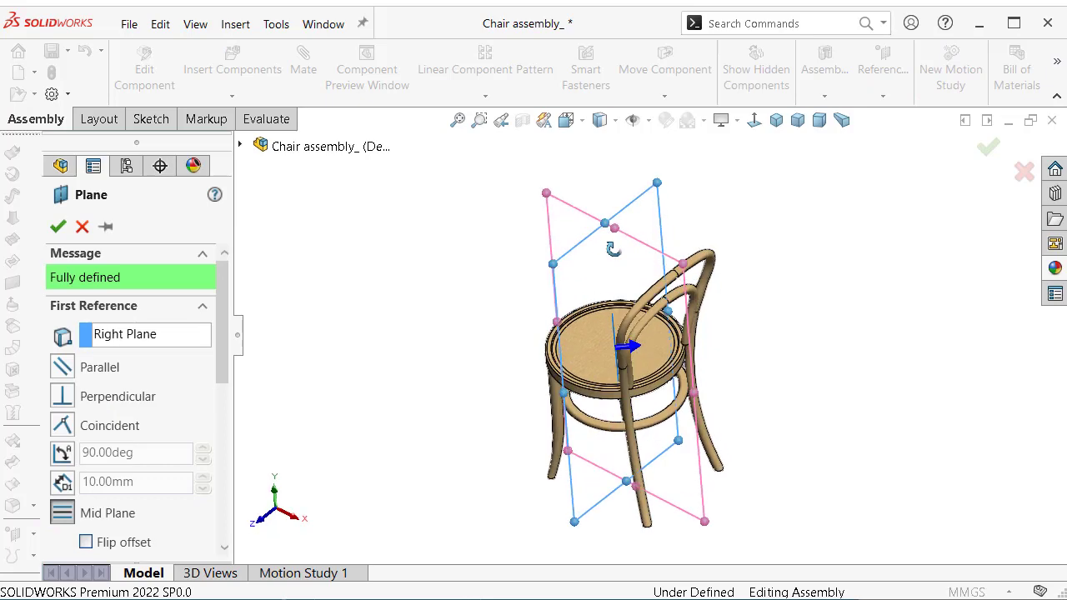
{"action": "left_click", "coordinate": [987, 149]}
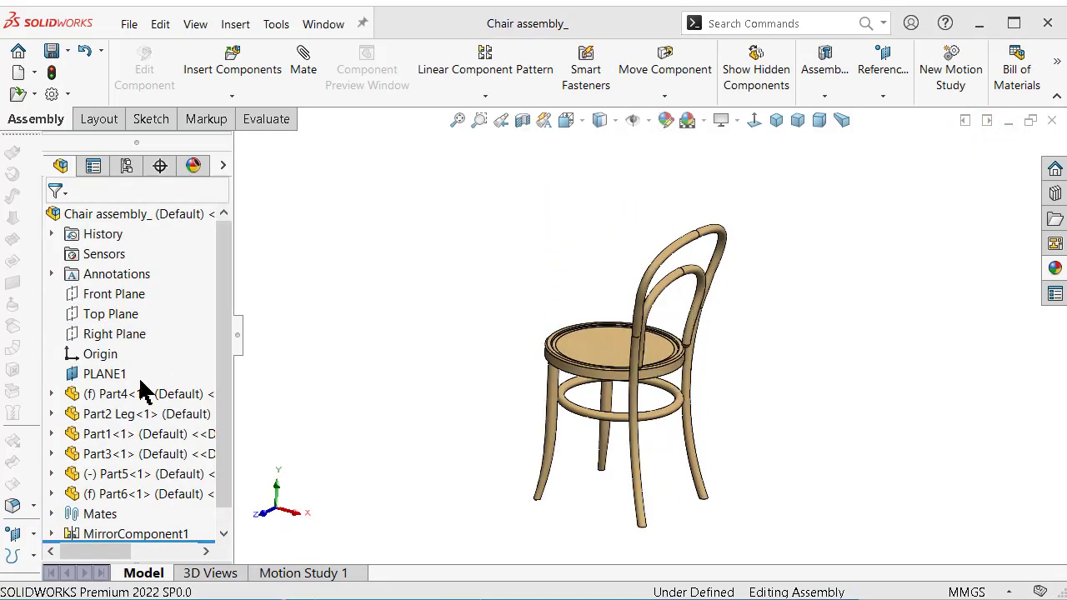
Turn on display of reference planes in the chair assembly
{"action": "left_click", "coordinate": [106, 377]}
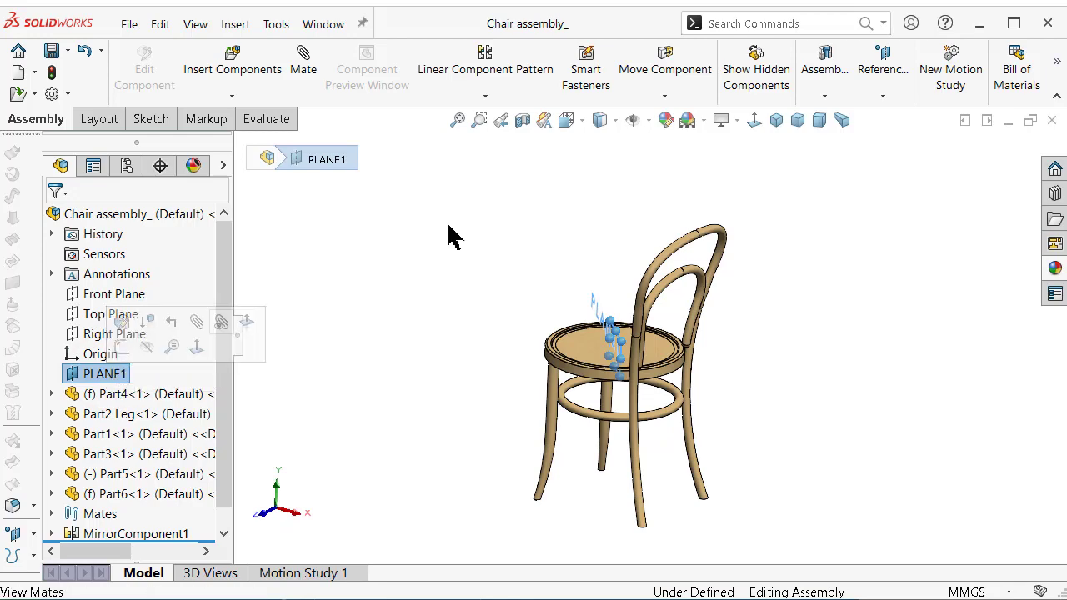
{"action": "left_click", "coordinate": [649, 122]}
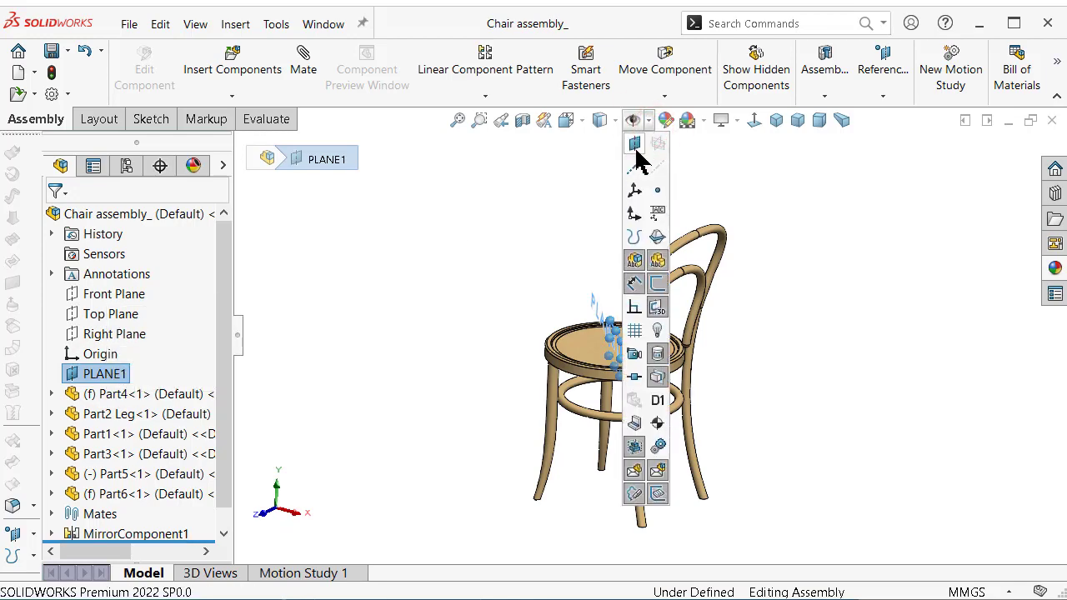
{"action": "left_click", "coordinate": [634, 143]}
{"action": "mouse_move", "coordinate": [508, 218]}
{"action": "middle_mouse_down"}
{"action": "mouse_move", "coordinate": [520, 278]}
{"action": "mouse_move", "coordinate": [467, 428]}
{"action": "mouse_move", "coordinate": [503, 512]}
{"action": "mouse_move", "coordinate": [531, 207]}
{"action": "mouse_move", "coordinate": [592, 218]}
{"action": "mouse_move", "coordinate": [407, 290]}
{"action": "middle_mouse_up"}
{"action": "left_click", "coordinate": [408, 290]}
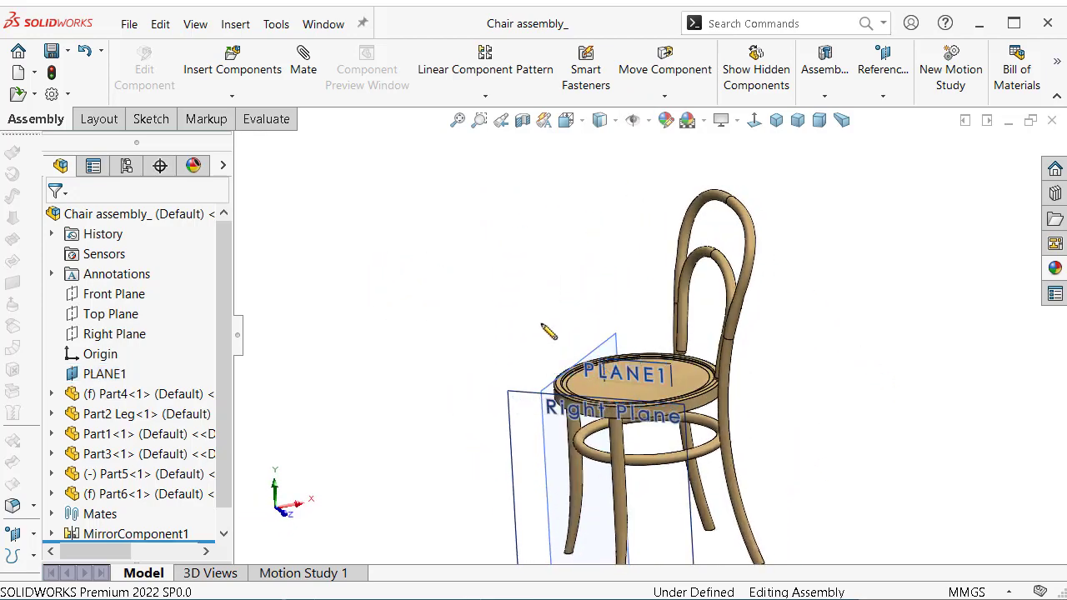
{"action": "middle_click_drag", "start_coordinate": [550, 328], "coordinate": [608, 425]}
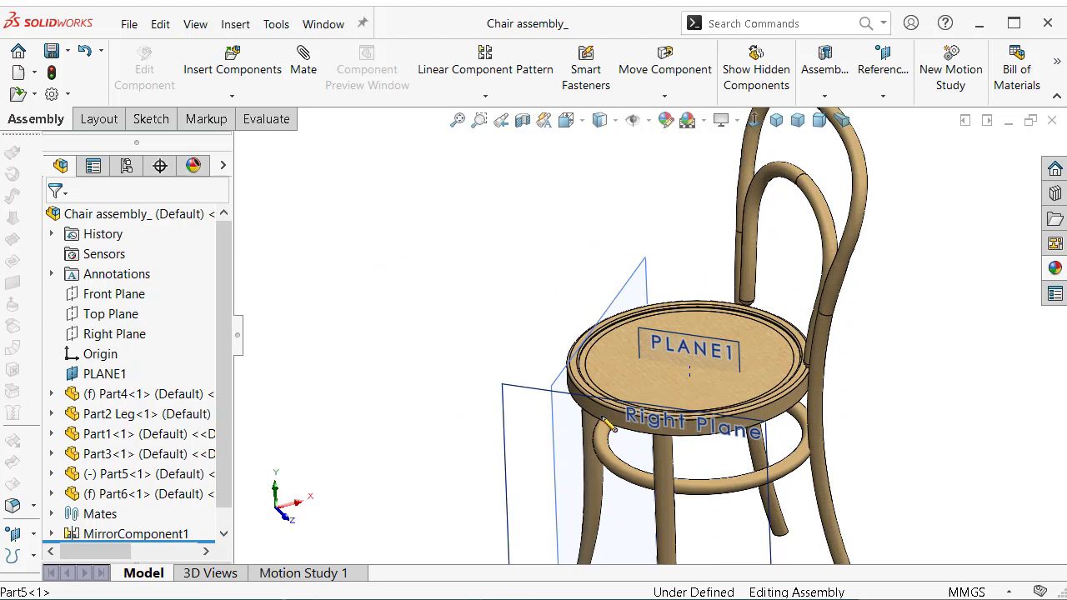
Hide the Right Plane of the Part2 Leg component
{"action": "left_click", "coordinate": [543, 401]}
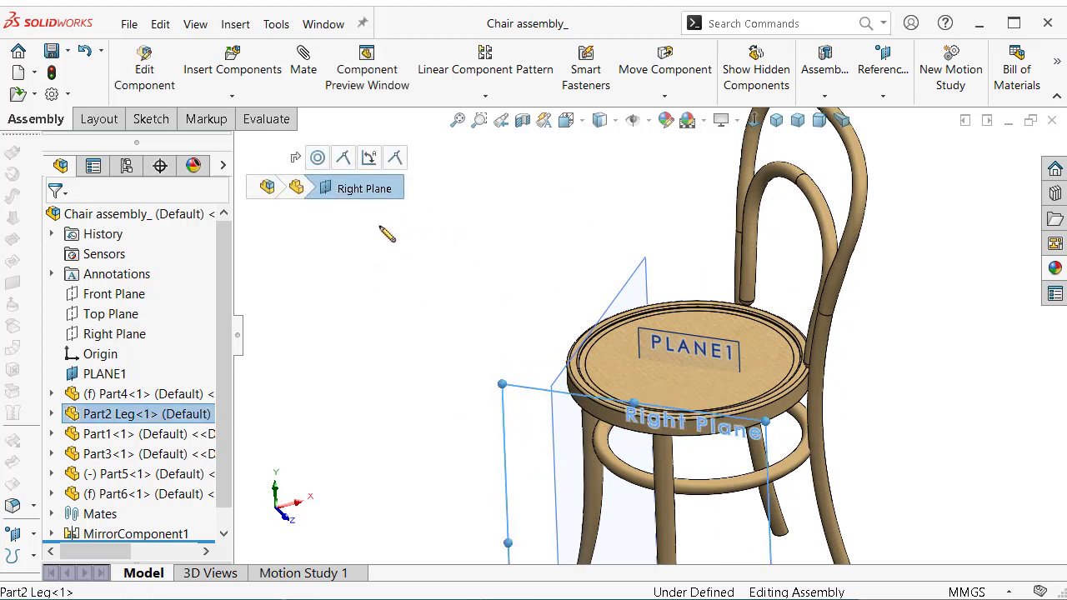
{"action": "left_click", "coordinate": [400, 310]}
{"action": "left_click", "coordinate": [51, 414]}
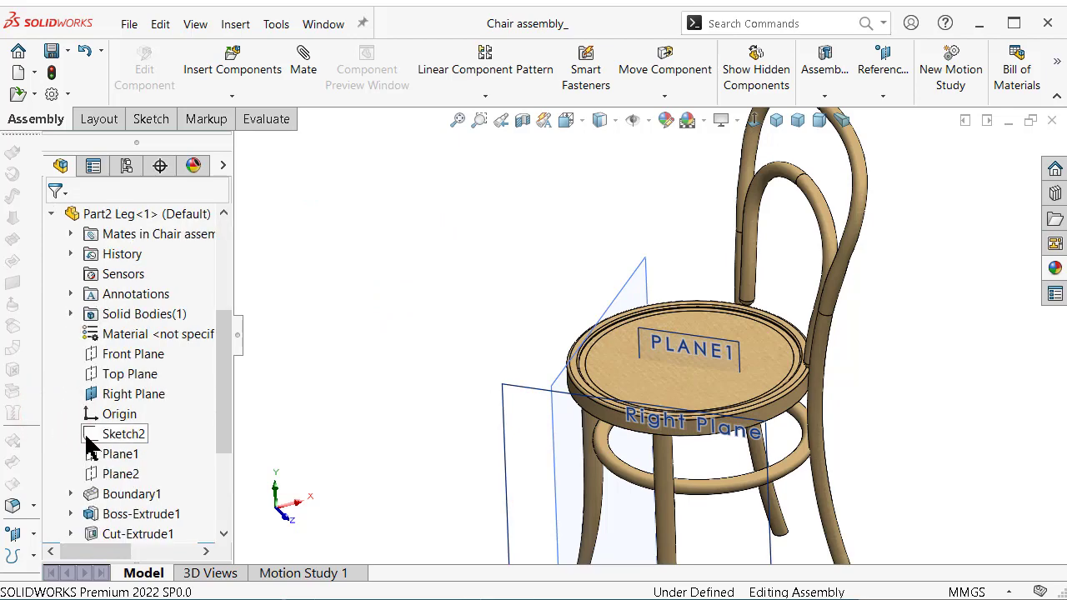
{"action": "right_click", "coordinate": [138, 396]}
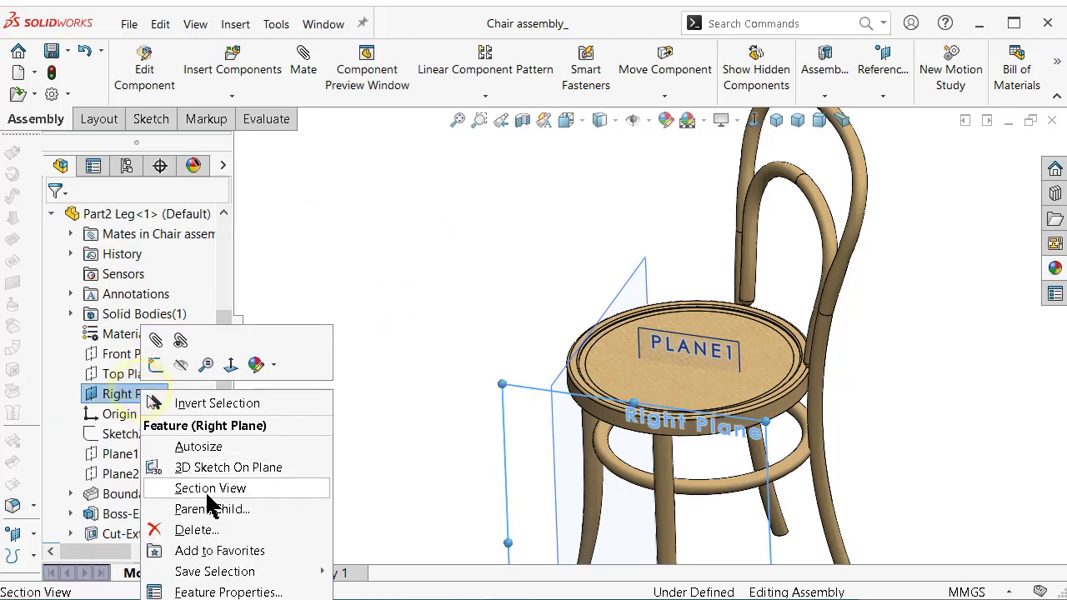
{"action": "left_click", "coordinate": [181, 364]}
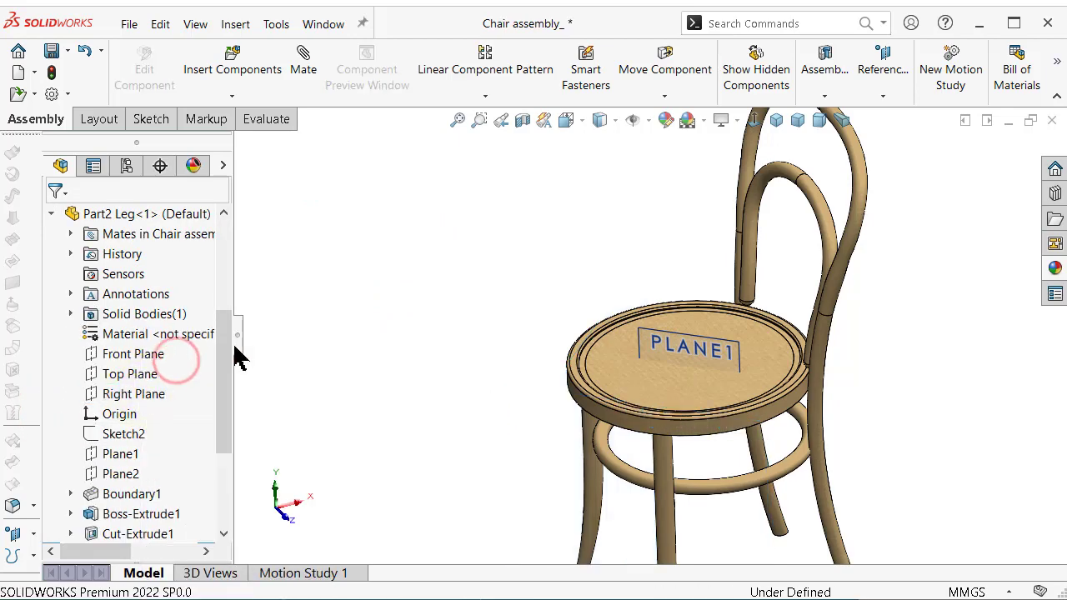
{"action": "left_click", "coordinate": [384, 292]}
{"action": "middle_click_drag", "start_coordinate": [445, 305], "coordinate": [445, 388]}
{"action": "scroll", "coordinate": [91, 337], "scroll_direction": "up", "scroll_amount": 2}
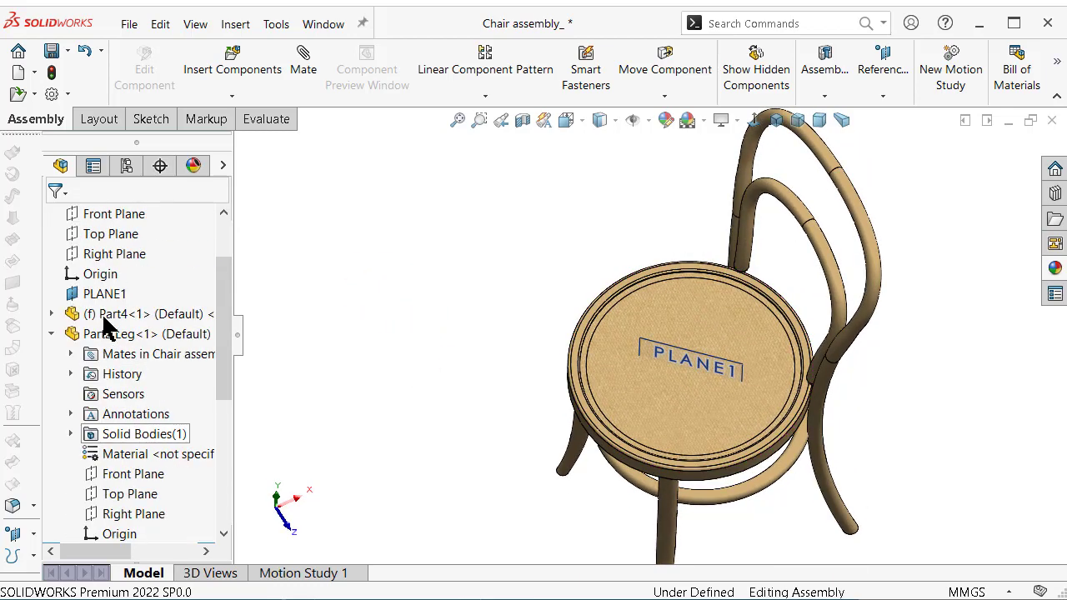
{"action": "left_click", "coordinate": [50, 333]}
Drag PLANE1's corner handles so it extends past the chair back
{"action": "mouse_move", "coordinate": [529, 353]}
{"action": "middle_mouse_down"}
{"action": "mouse_move", "coordinate": [534, 232]}
{"action": "mouse_move", "coordinate": [564, 166]}
{"action": "mouse_move", "coordinate": [583, 179]}
{"action": "middle_mouse_up"}
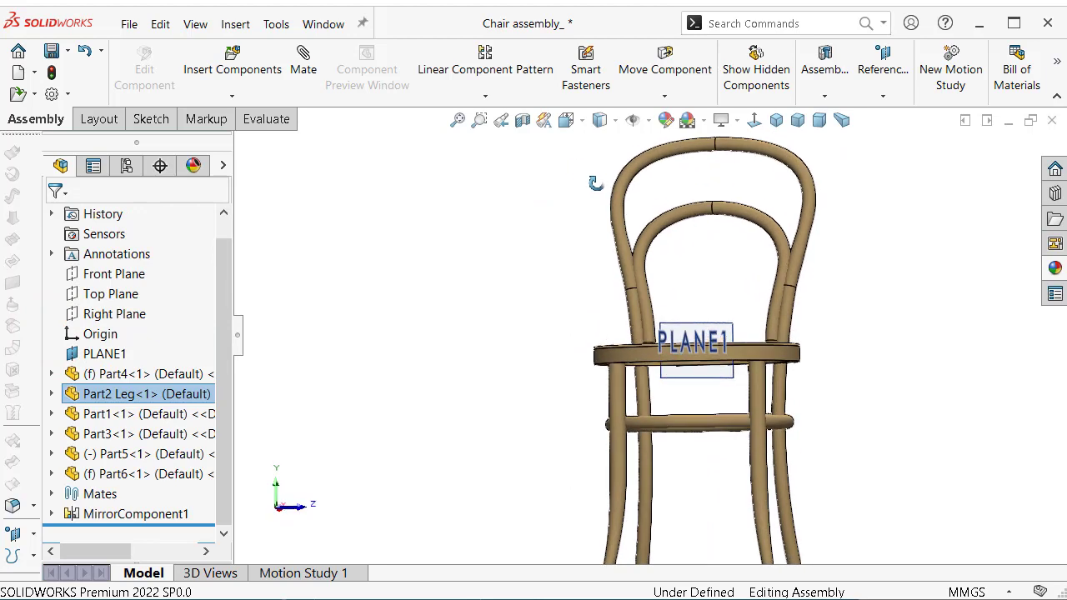
{"action": "left_click", "coordinate": [671, 367]}
{"action": "left_click_drag", "start_coordinate": [659, 379], "coordinate": [527, 564]}
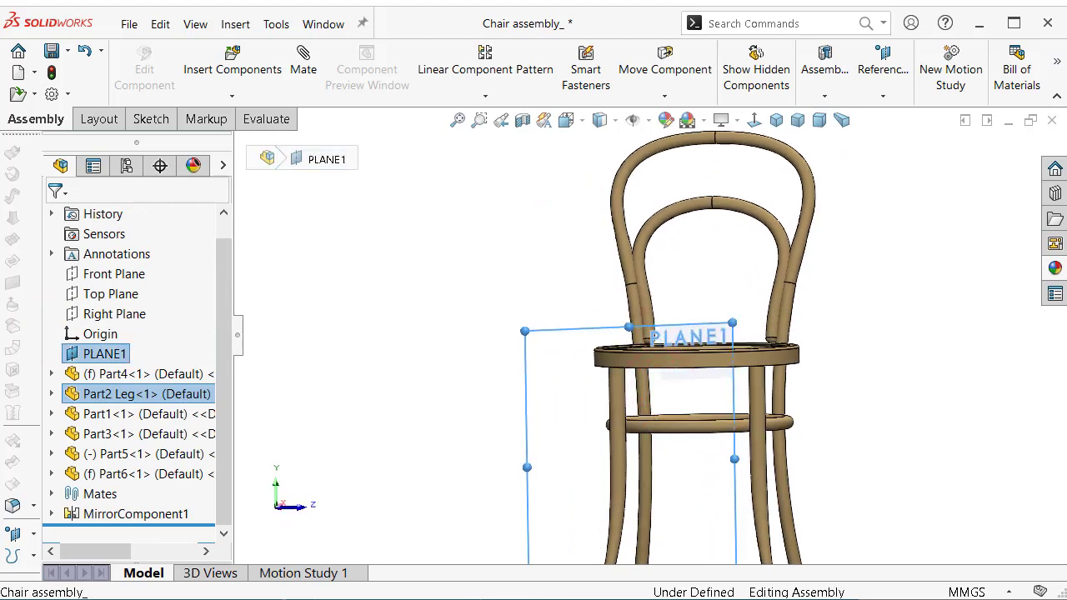
{"action": "mouse_move", "coordinate": [731, 325]}
{"action": "left_mouse_down"}
{"action": "mouse_move", "coordinate": [860, 302]}
{"action": "mouse_move", "coordinate": [914, 254]}
{"action": "left_mouse_up"}
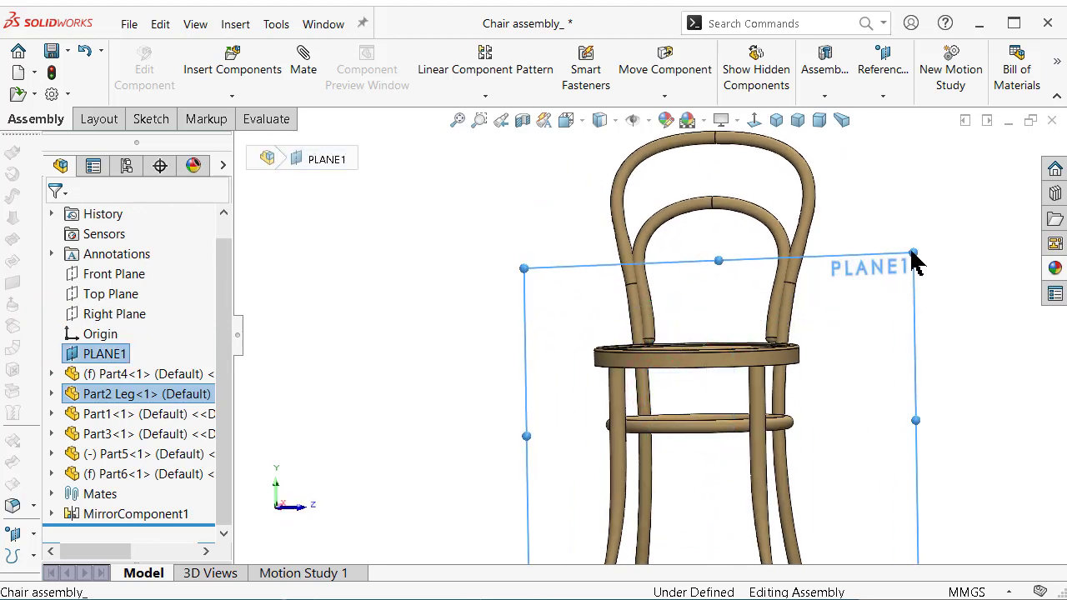
{"action": "left_click", "coordinate": [409, 312]}
{"action": "left_click", "coordinate": [117, 353]}
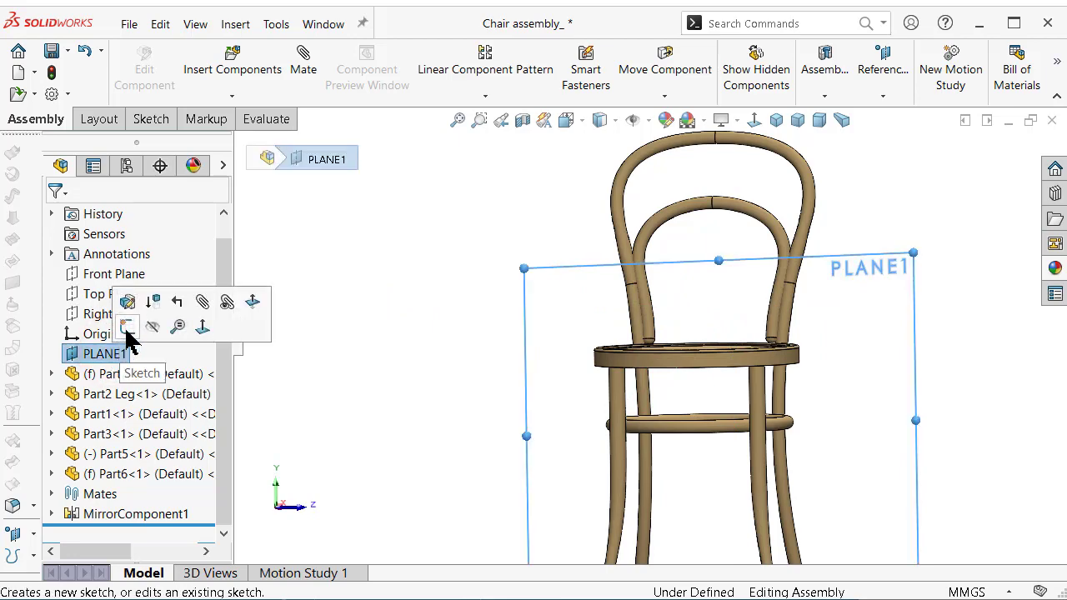
Open a new sketch on PLANE1 and view it straight on
{"action": "left_click", "coordinate": [128, 328]}
{"action": "left_click", "coordinate": [755, 120]}
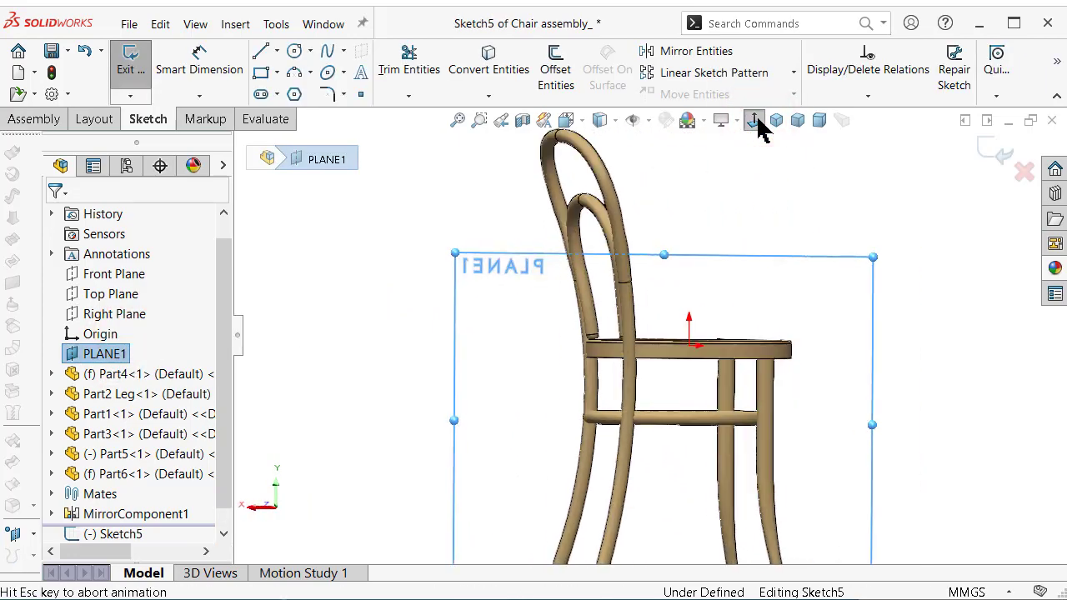
{"action": "left_click", "coordinate": [756, 122]}
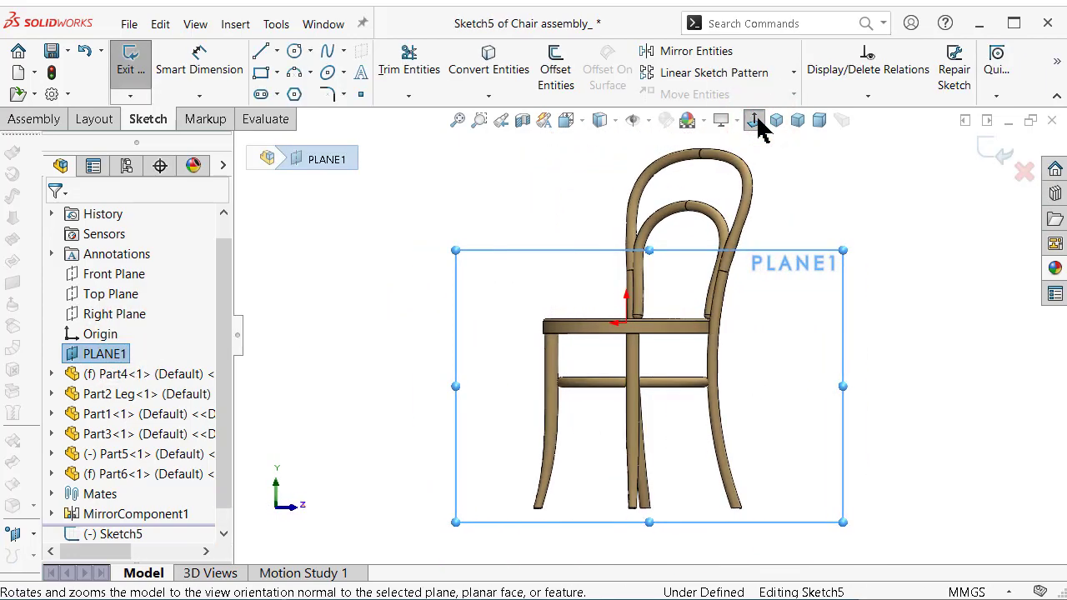
{"action": "scroll", "coordinate": [646, 377], "scroll_direction": "down", "scroll_amount": 5}
{"action": "scroll", "coordinate": [612, 231], "scroll_direction": "up", "scroll_amount": 2}
{"action": "scroll", "coordinate": [612, 231], "scroll_direction": "up", "scroll_amount": 1}
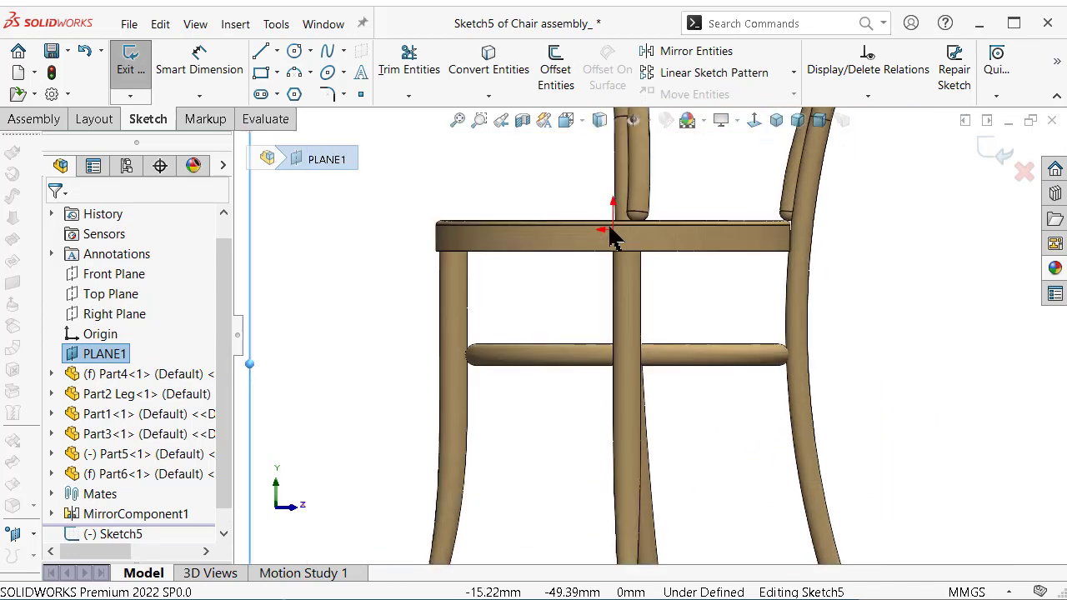
{"action": "scroll", "coordinate": [612, 225], "scroll_direction": "down", "scroll_amount": 2}
Zoom in on the leg-ring crossing and choose the Circle tool
{"action": "left_click", "coordinate": [649, 119]}
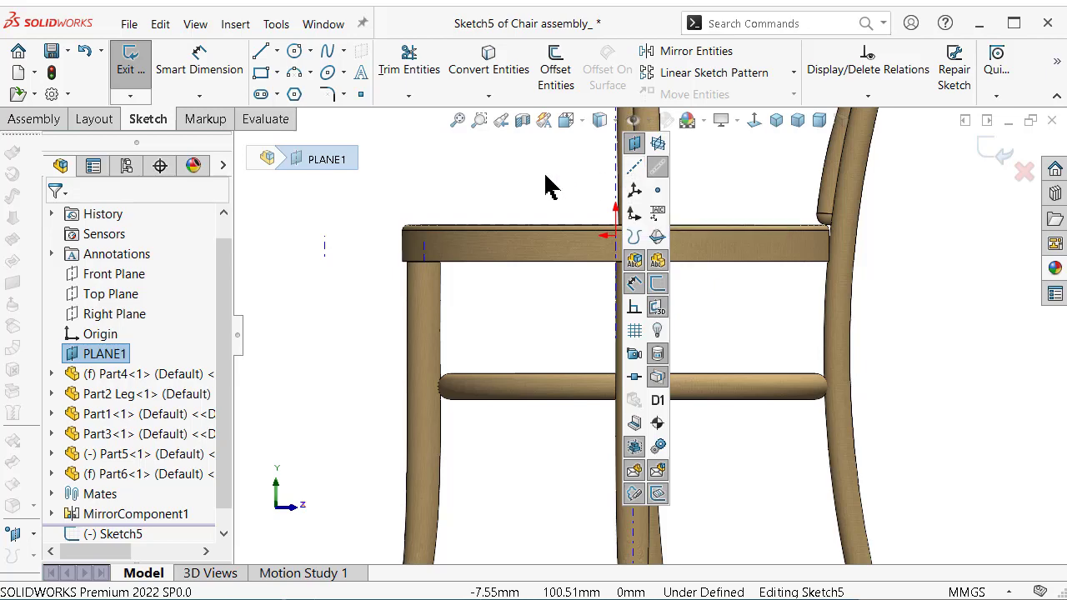
{"action": "scroll", "coordinate": [596, 343], "scroll_direction": "down", "scroll_amount": 2}
{"action": "scroll", "coordinate": [596, 344], "scroll_direction": "down", "scroll_amount": 1}
{"action": "scroll", "coordinate": [706, 425], "scroll_direction": "up", "scroll_amount": 1}
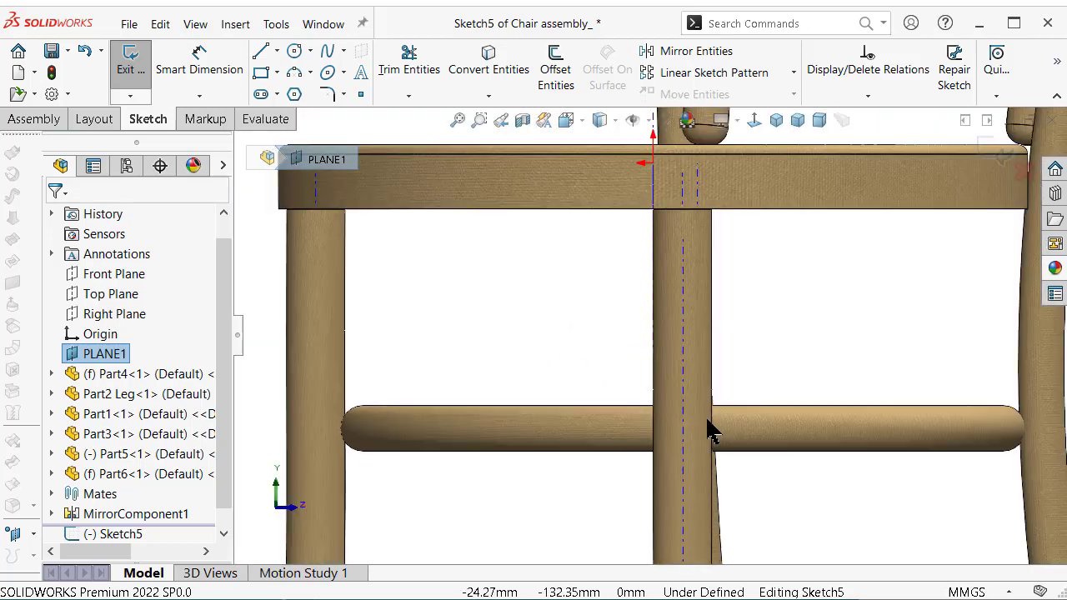
{"action": "scroll", "coordinate": [708, 429], "scroll_direction": "up", "scroll_amount": 1}
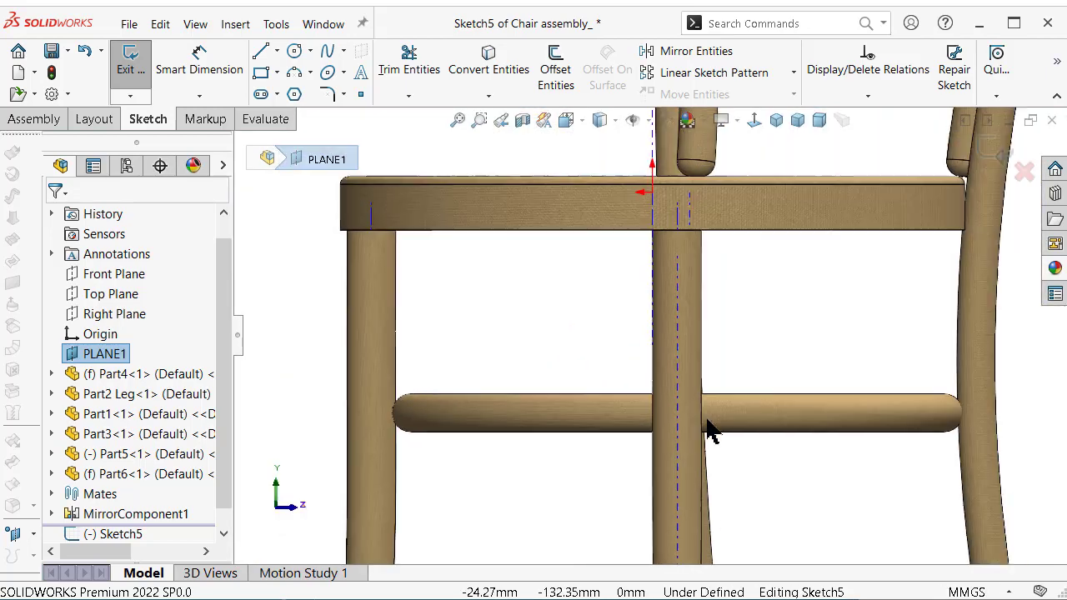
{"action": "left_click", "coordinate": [295, 53]}
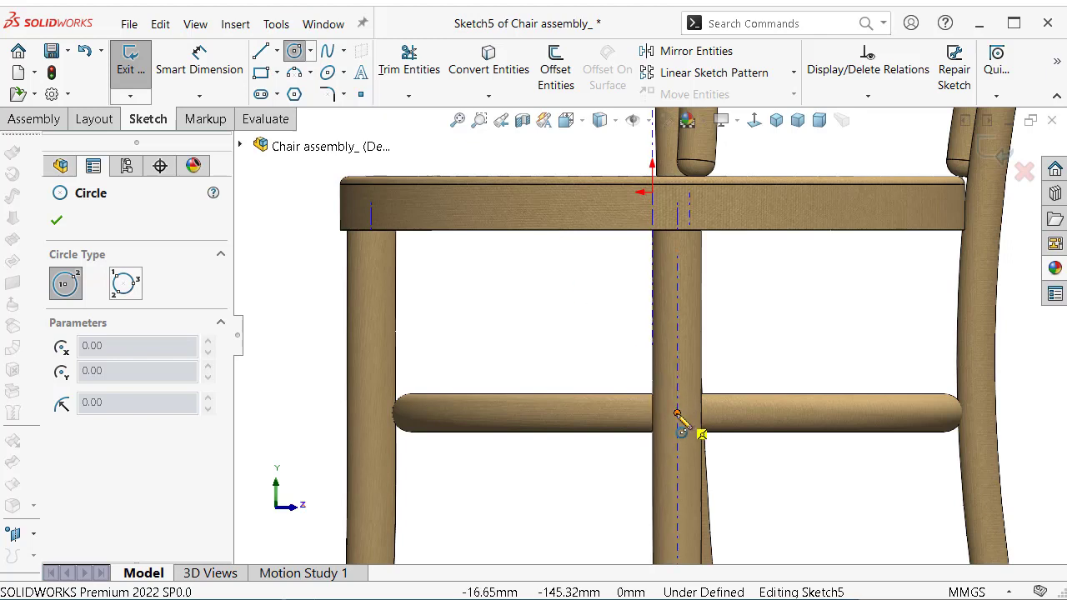
{"action": "scroll", "coordinate": [677, 427], "scroll_direction": "down", "scroll_amount": 4}
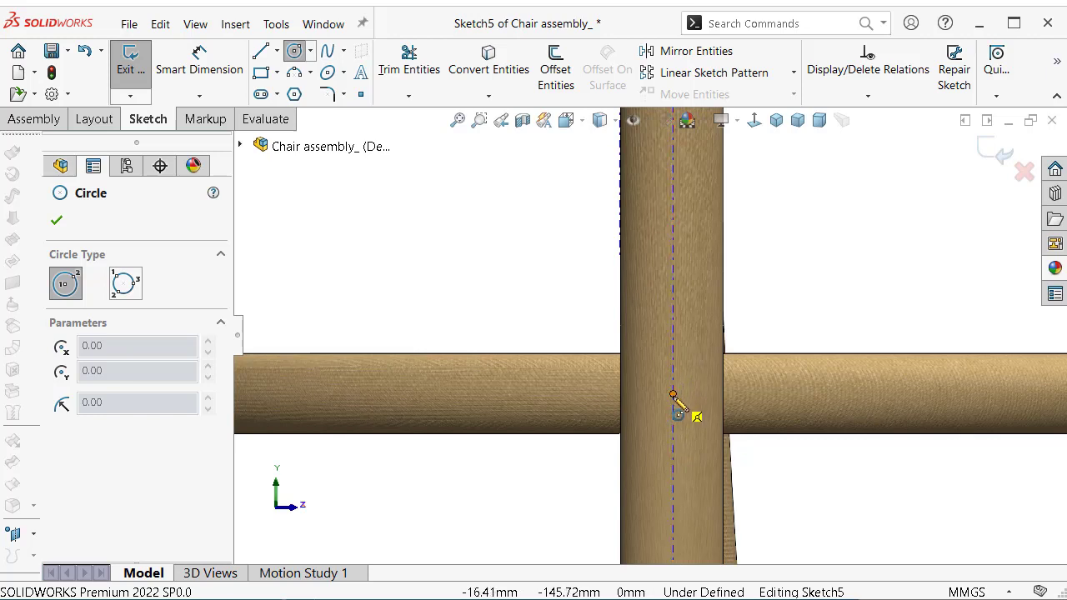
Draw a circle at the post centre and dimension its diameter to 12 mm
{"action": "left_click", "coordinate": [673, 395]}
{"action": "left_click", "coordinate": [689, 384]}
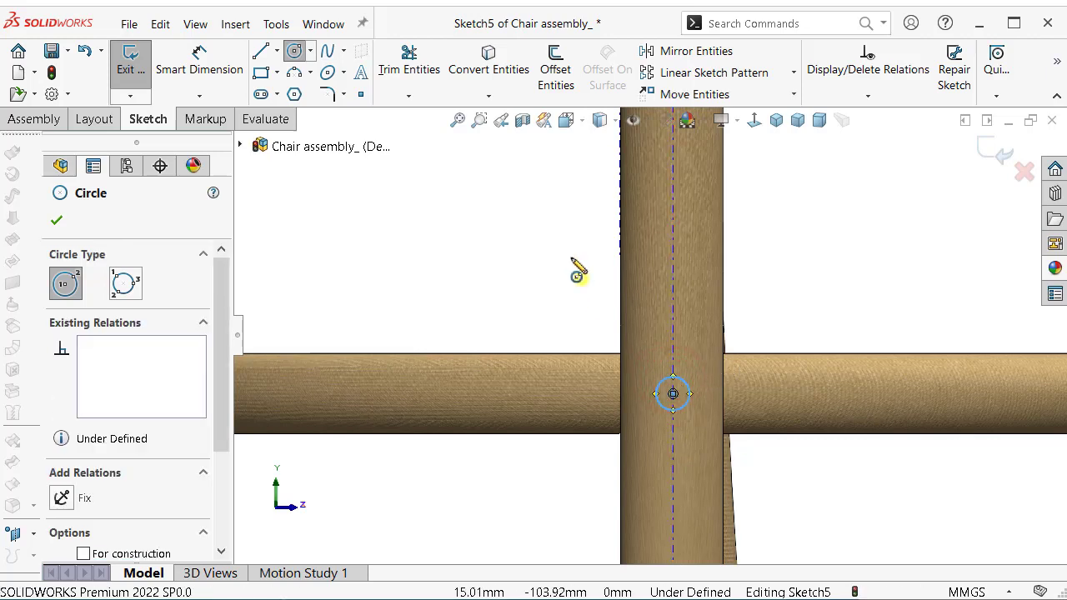
{"action": "right_click_drag", "start_coordinate": [581, 279], "coordinate": [624, 341]}
{"action": "left_click", "coordinate": [661, 384]}
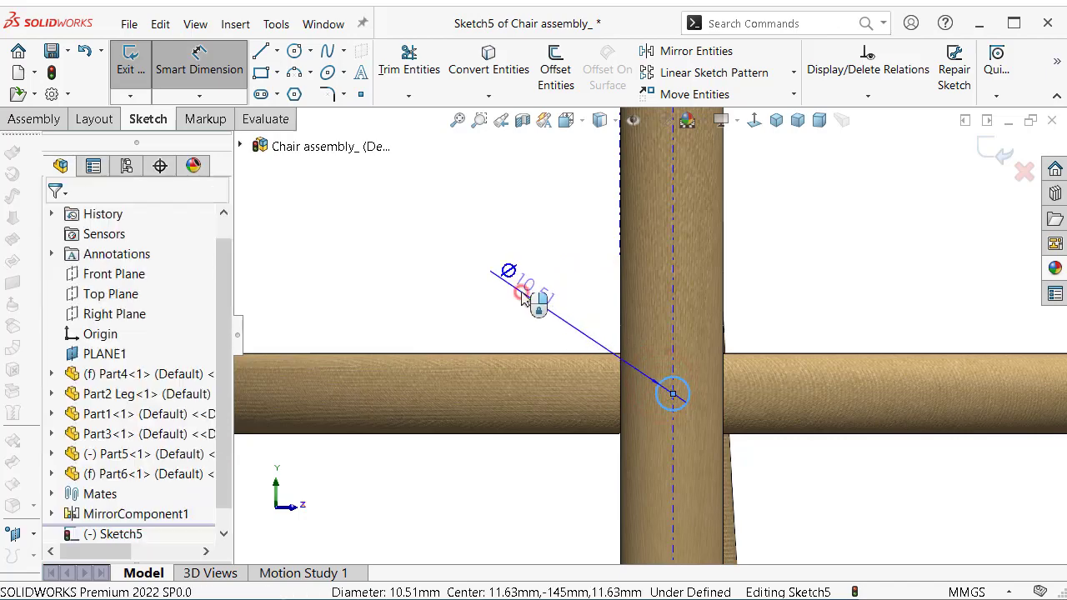
{"action": "left_click", "coordinate": [536, 298]}
{"action": "type", "text": "12"}
{"action": "key", "text": "Return"}
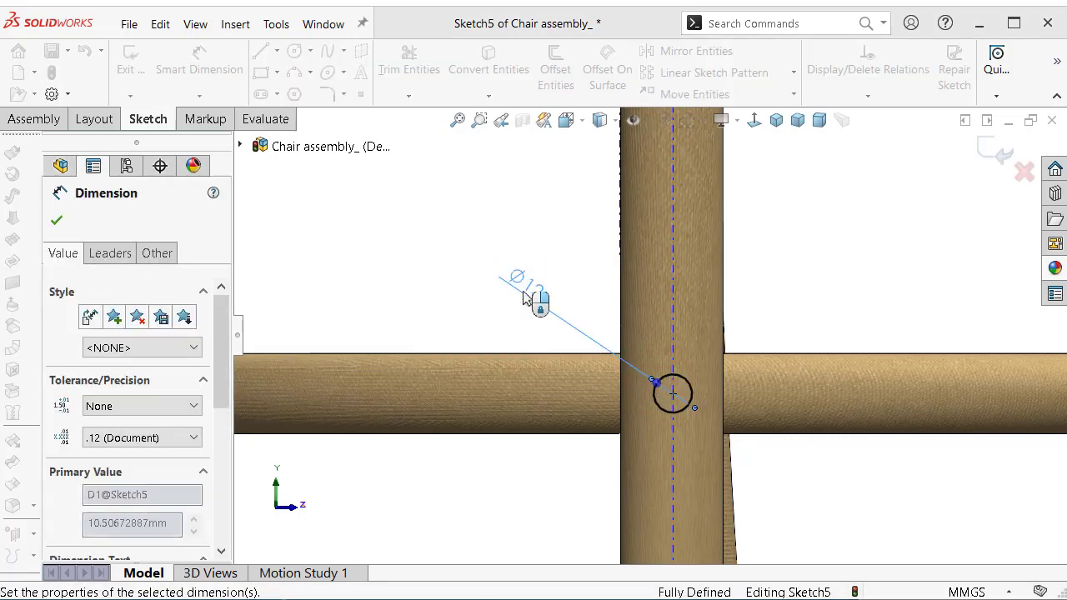
Zoom to fit and reorient the chair to a lower-angle dimetric view
{"action": "key", "text": "z"}
{"action": "left_click", "coordinate": [776, 122]}
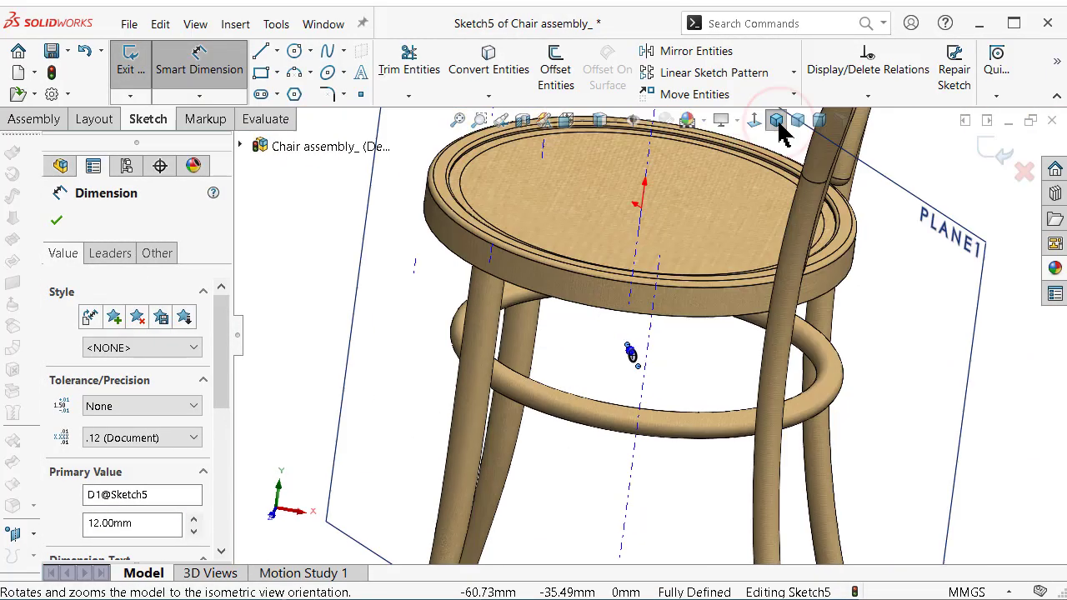
{"action": "scroll", "coordinate": [677, 364], "scroll_direction": "down", "scroll_amount": 5}
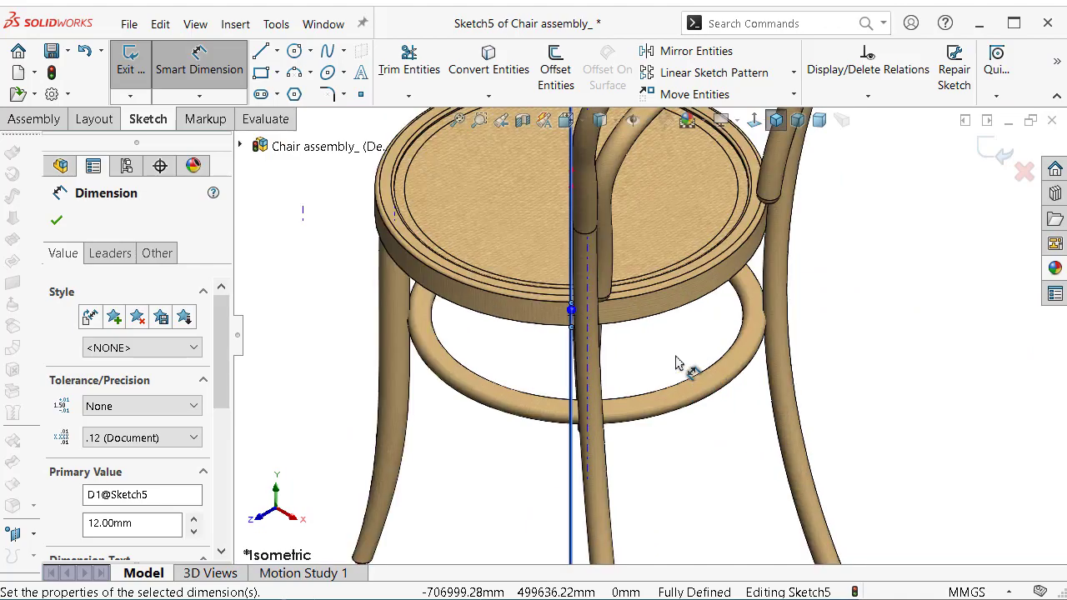
{"action": "left_click", "coordinate": [819, 121]}
{"action": "scroll", "coordinate": [357, 297], "scroll_direction": "down", "scroll_amount": 3}
{"action": "scroll", "coordinate": [510, 334], "scroll_direction": "down", "scroll_amount": 3}
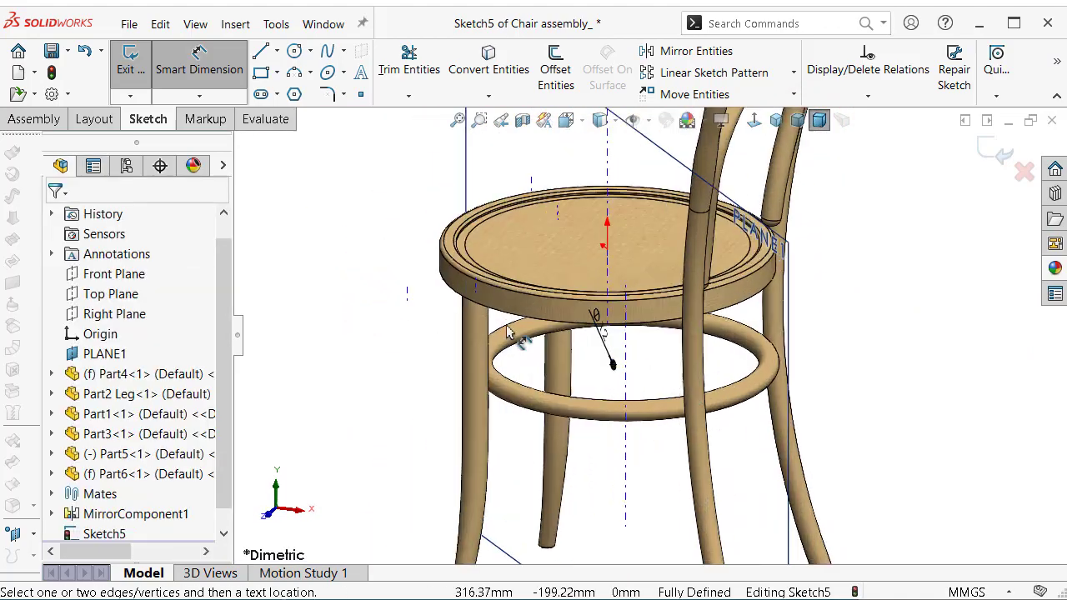
{"action": "scroll", "coordinate": [766, 435], "scroll_direction": "down", "scroll_amount": 3}
{"action": "scroll", "coordinate": [757, 432], "scroll_direction": "down", "scroll_amount": 2}
{"action": "scroll", "coordinate": [748, 425], "scroll_direction": "up", "scroll_amount": 3}
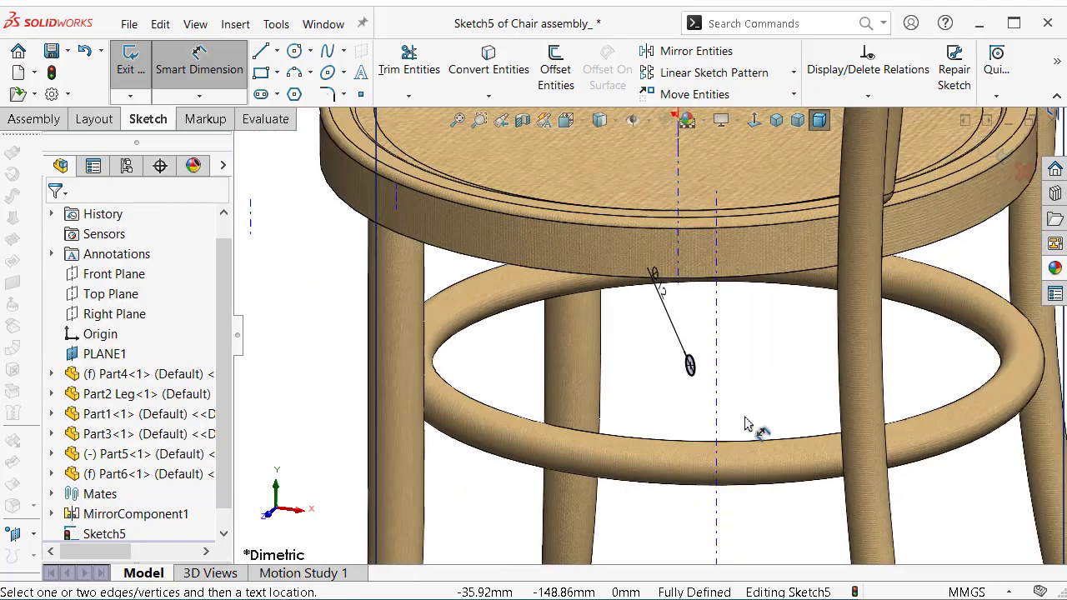
{"action": "scroll", "coordinate": [750, 423], "scroll_direction": "up", "scroll_amount": 1}
{"action": "mouse_move", "coordinate": [750, 424]}
{"action": "middle_mouse_down"}
{"action": "mouse_move", "coordinate": [750, 367]}
{"action": "mouse_move", "coordinate": [691, 386]}
{"action": "mouse_move", "coordinate": [692, 409]}
{"action": "mouse_move", "coordinate": [752, 389]}
{"action": "mouse_move", "coordinate": [709, 381]}
{"action": "middle_mouse_up"}
{"action": "left_click", "coordinate": [38, 120]}
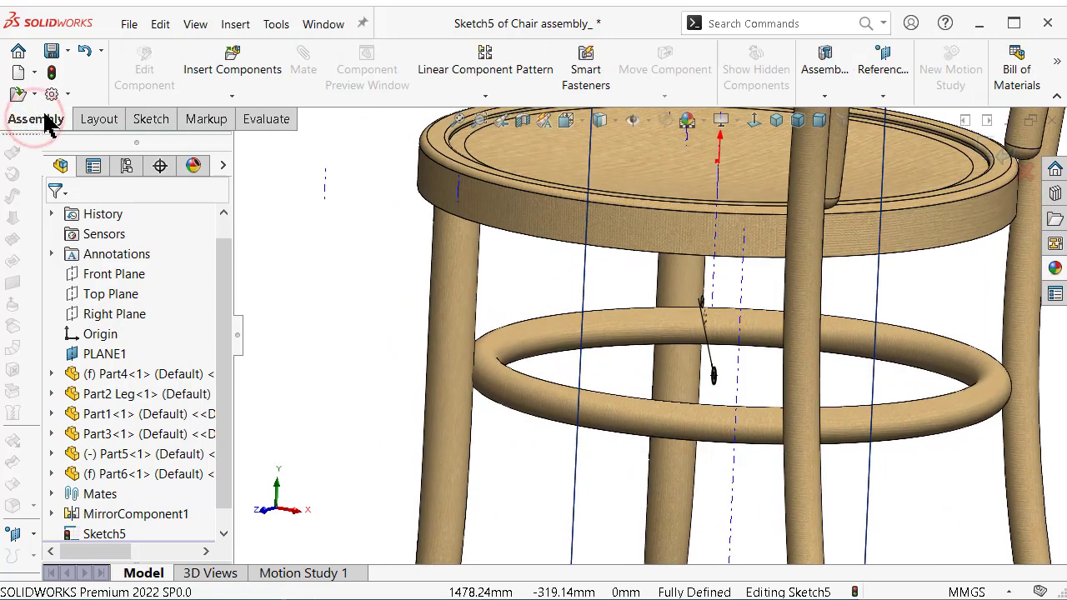
Extrude-cut the 12 mm circle 155 mm deep and select its sketch under Cut-Extrude1
{"action": "left_click", "coordinate": [825, 100]}
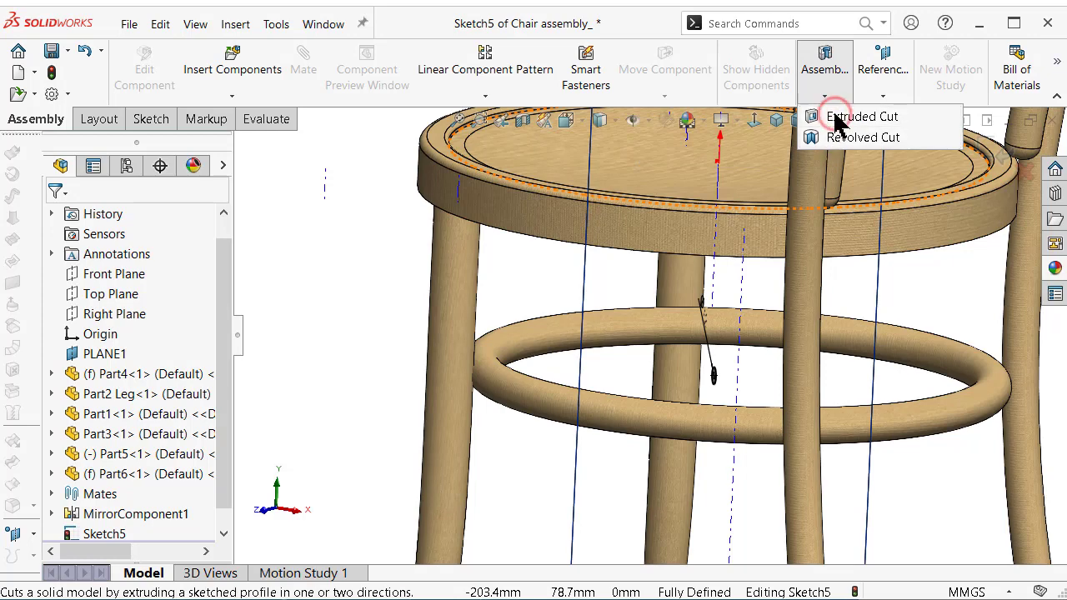
{"action": "left_click", "coordinate": [828, 117]}
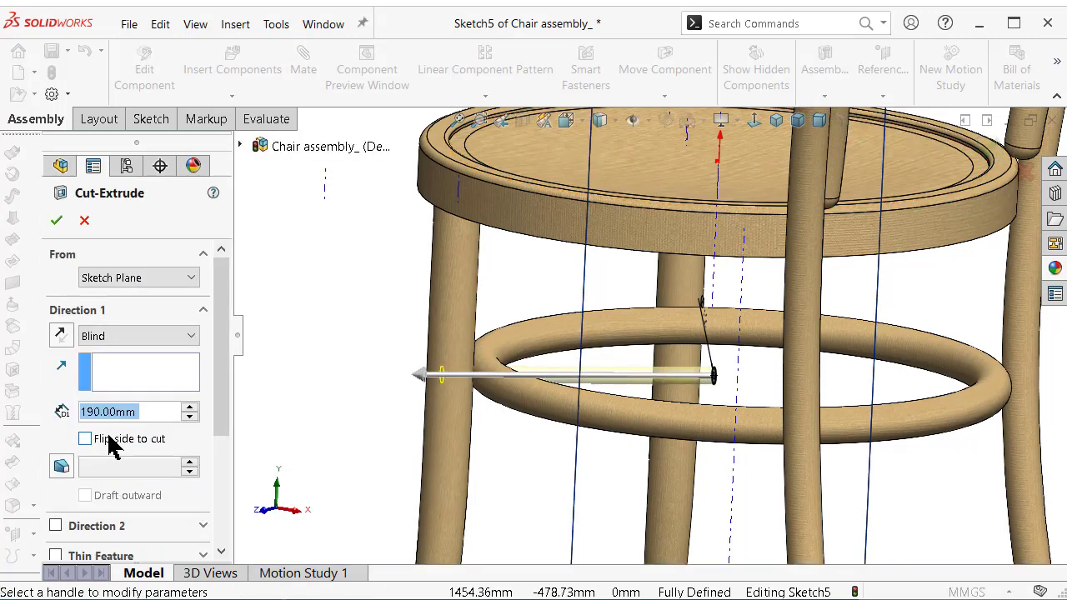
{"action": "type", "text": "155"}
{"action": "key", "text": "Return"}
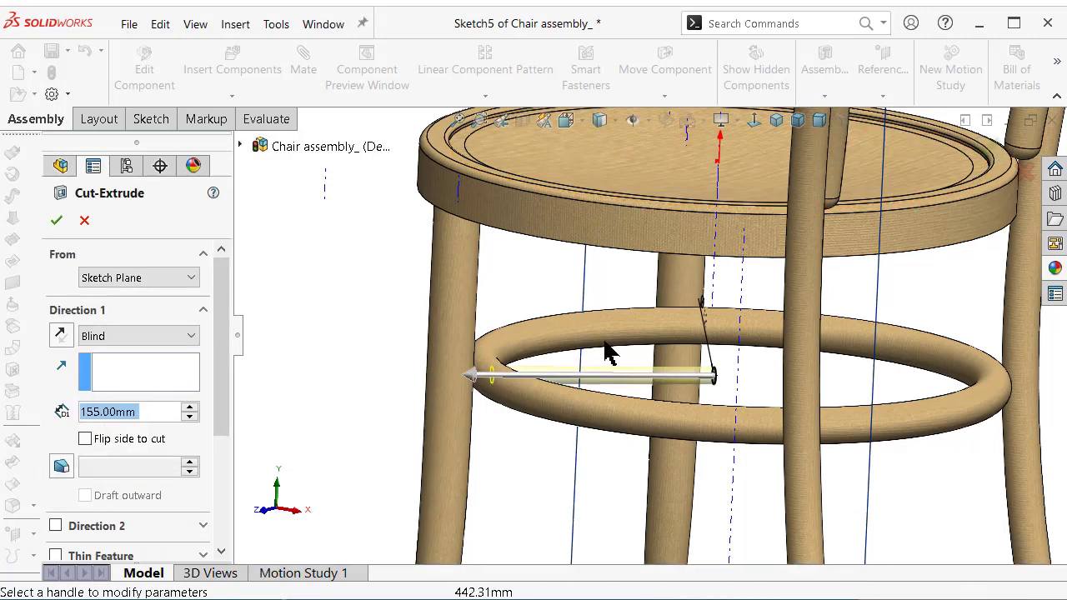
{"action": "scroll", "coordinate": [609, 351], "scroll_direction": "down", "scroll_amount": 3}
{"action": "middle_click_drag", "start_coordinate": [595, 388], "coordinate": [581, 385]}
{"action": "key", "text": "Return"}
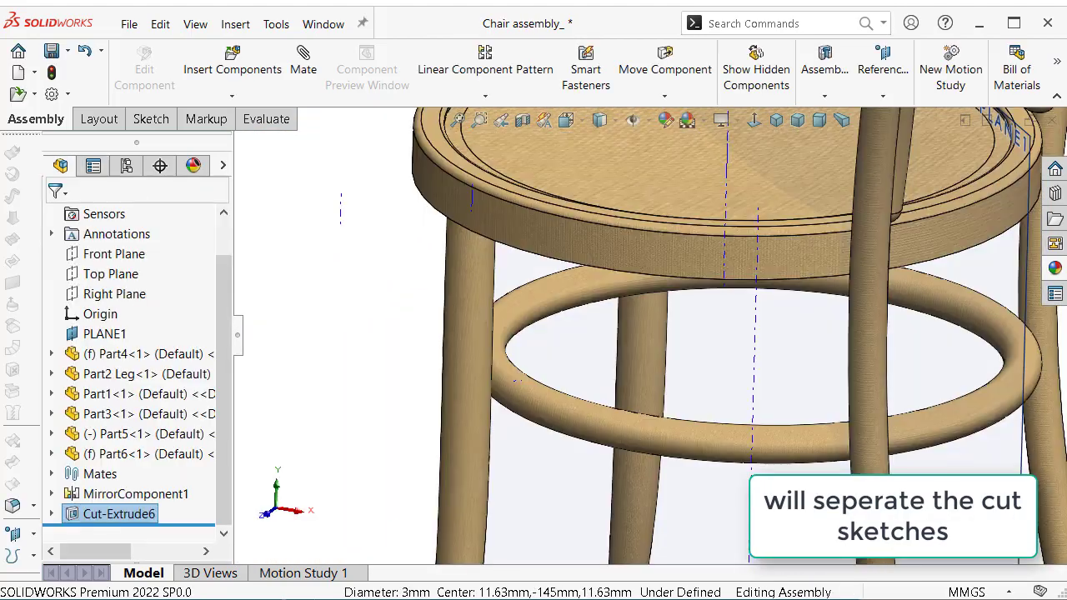
{"action": "left_click", "coordinate": [51, 515]}
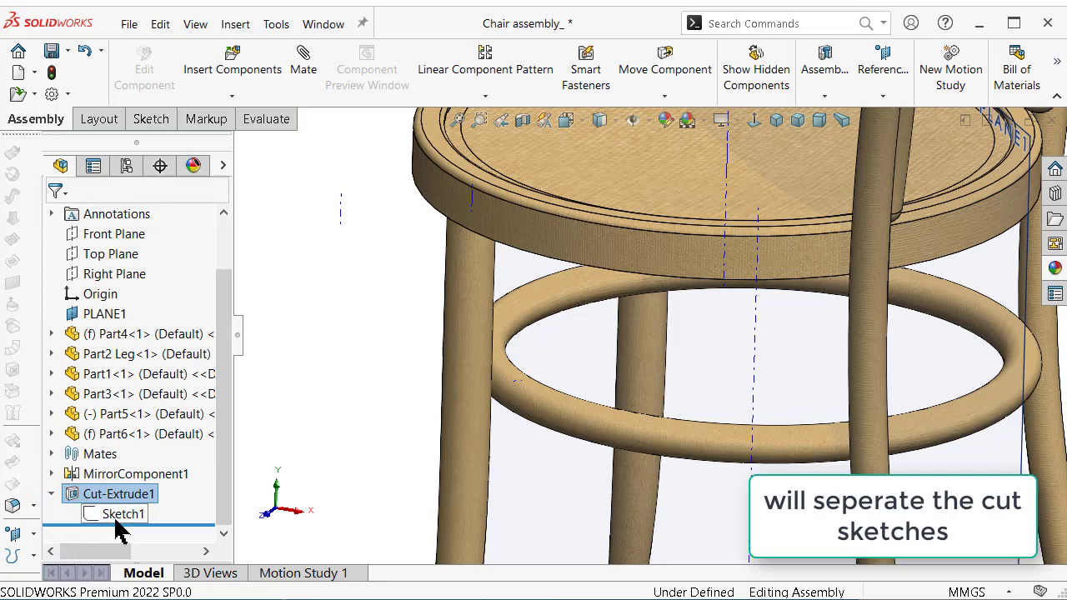
{"action": "left_click", "coordinate": [117, 515]}
Show the circle sketch and extrude-cut it 188 mm in the reversed direction
{"action": "left_click", "coordinate": [132, 495]}
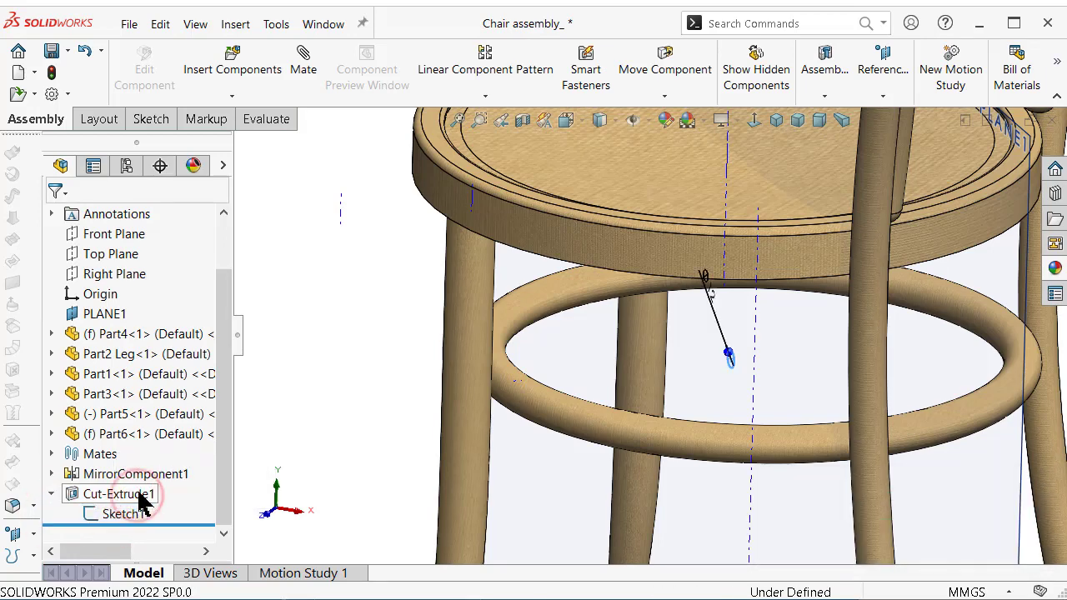
{"action": "left_click", "coordinate": [824, 96]}
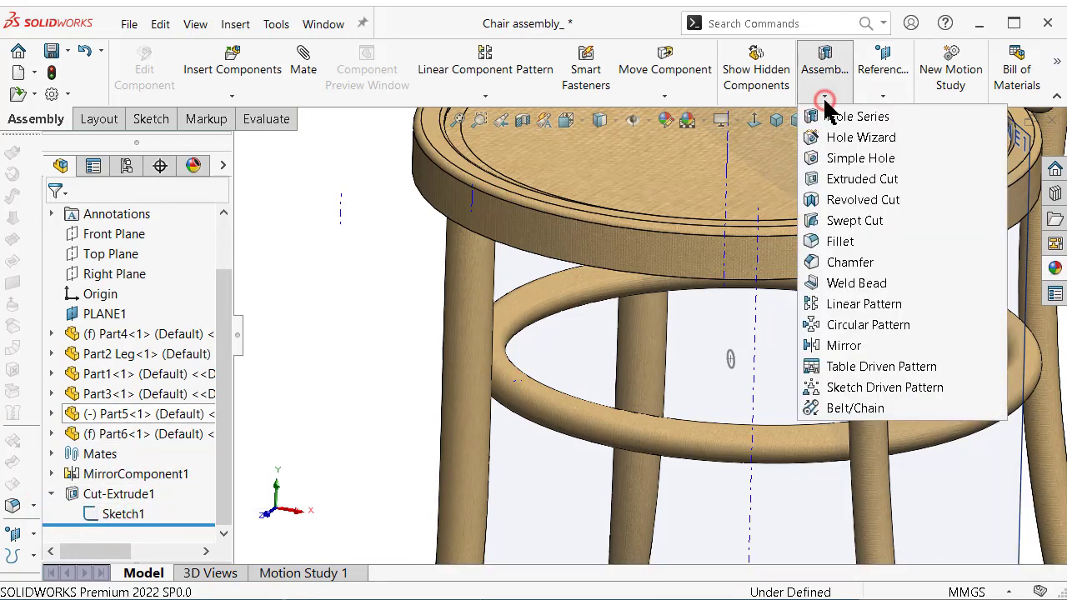
{"action": "left_click", "coordinate": [834, 180]}
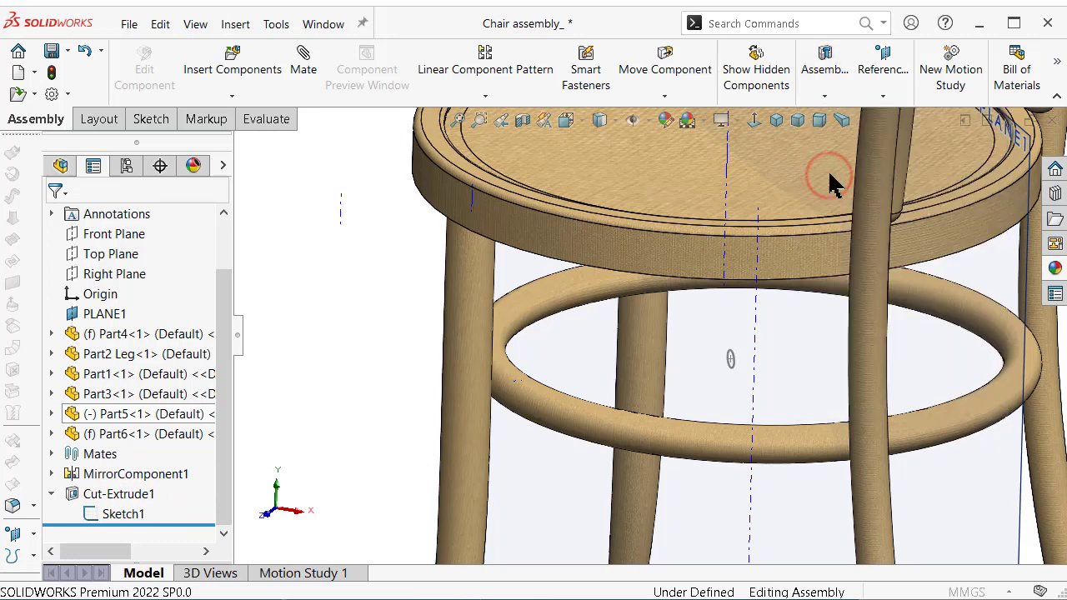
{"action": "scroll", "coordinate": [747, 318], "scroll_direction": "down", "scroll_amount": 3}
{"action": "left_click", "coordinate": [717, 370]}
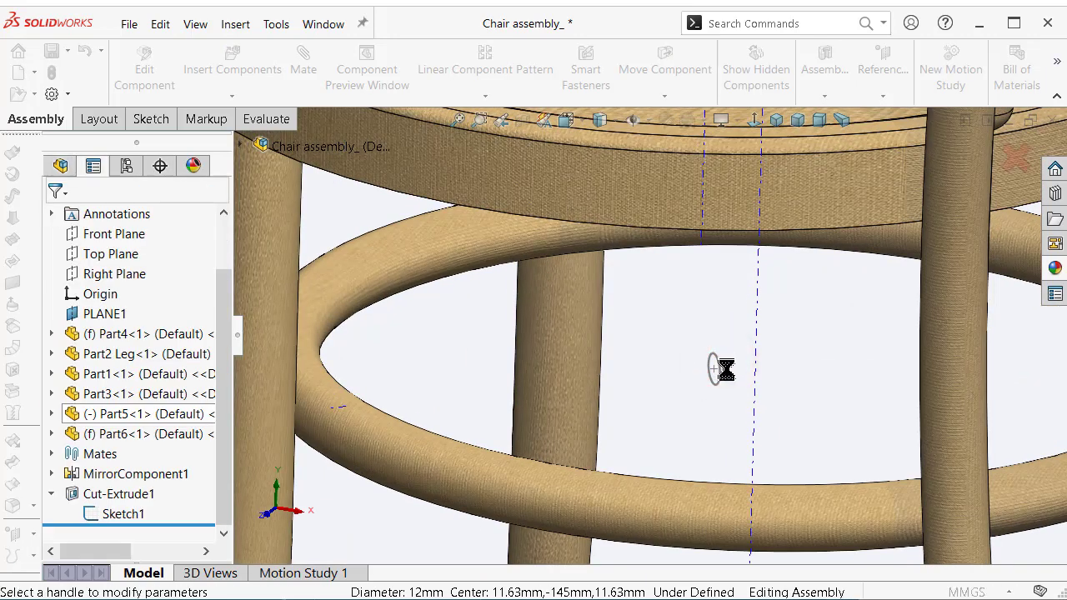
{"action": "left_click", "coordinate": [60, 335]}
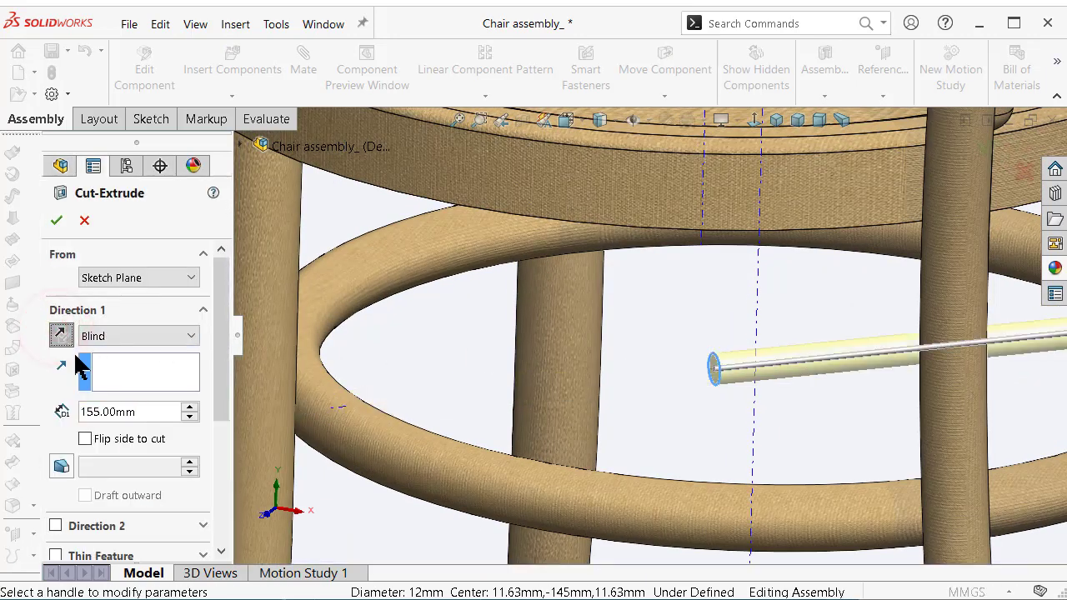
{"action": "left_click_drag", "start_coordinate": [138, 414], "coordinate": [83, 415]}
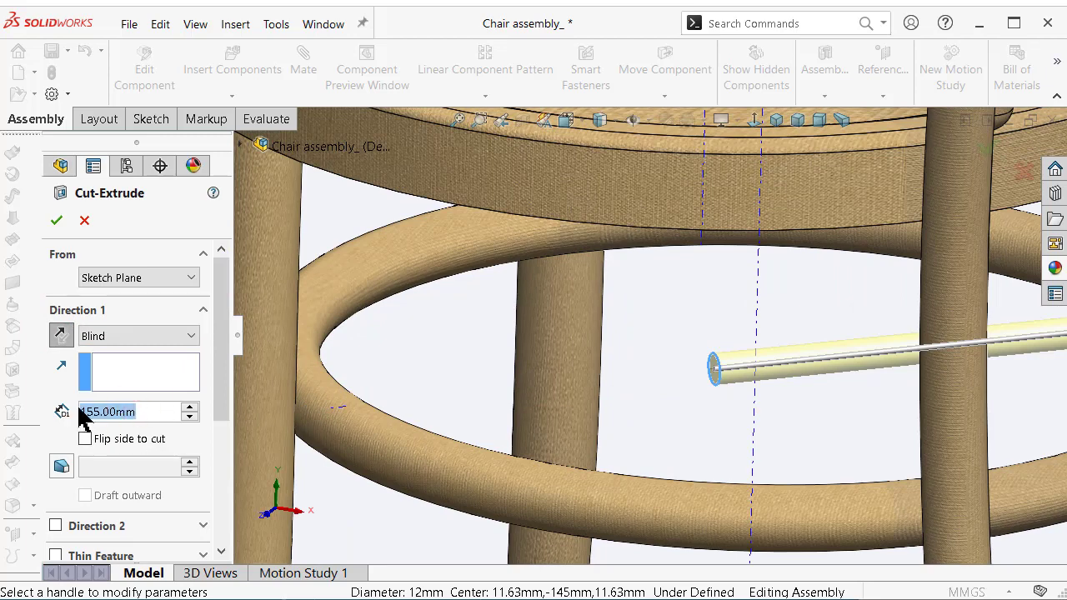
{"action": "type", "text": "188"}
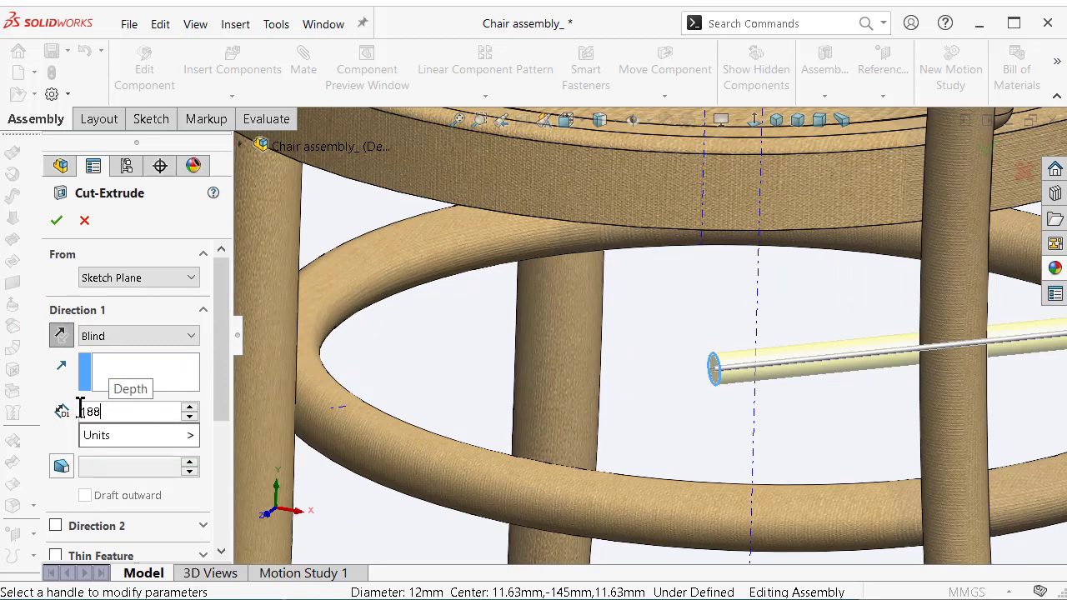
{"action": "left_click", "coordinate": [656, 317]}
{"action": "scroll", "coordinate": [942, 380], "scroll_direction": "up", "scroll_amount": 3}
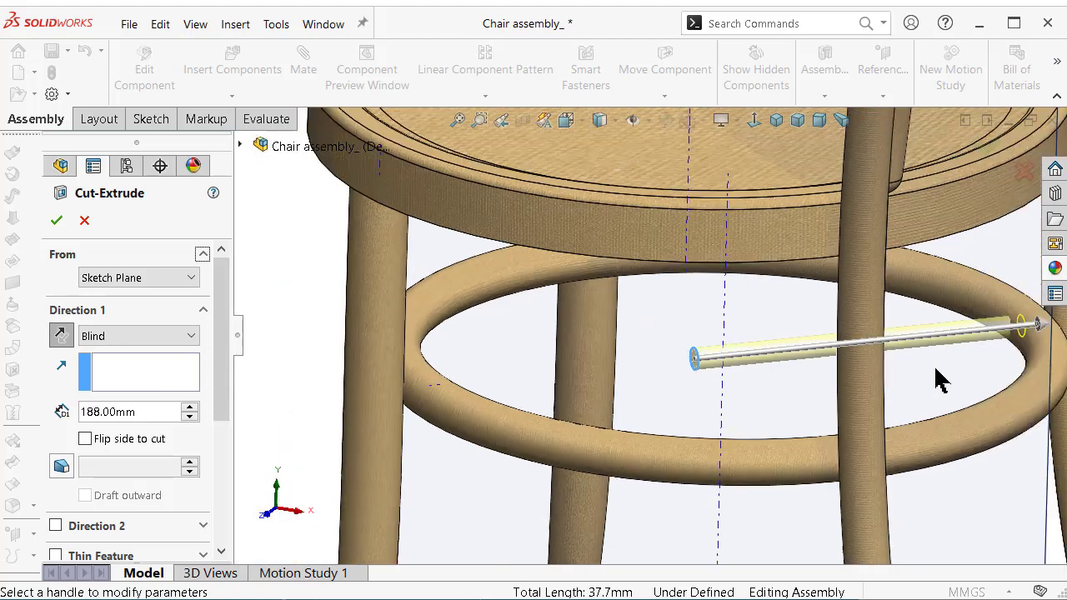
{"action": "scroll", "coordinate": [940, 376], "scroll_direction": "up", "scroll_amount": 2}
{"action": "mouse_move", "coordinate": [940, 377]}
{"action": "middle_mouse_down"}
{"action": "mouse_move", "coordinate": [913, 383]}
{"action": "mouse_move", "coordinate": [917, 357]}
{"action": "middle_mouse_up"}
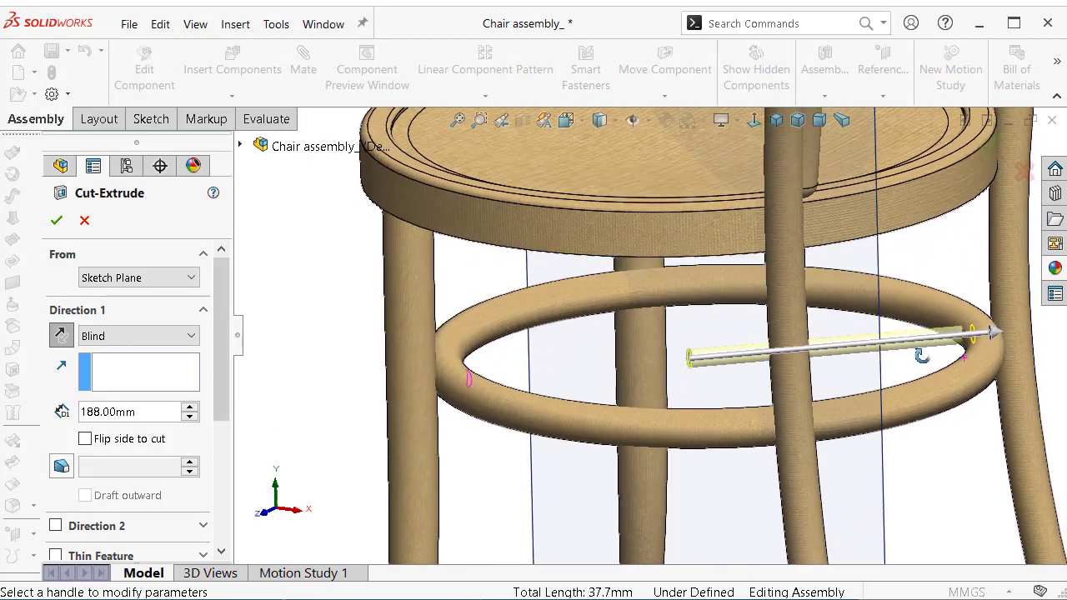
{"action": "left_click", "coordinate": [57, 220]}
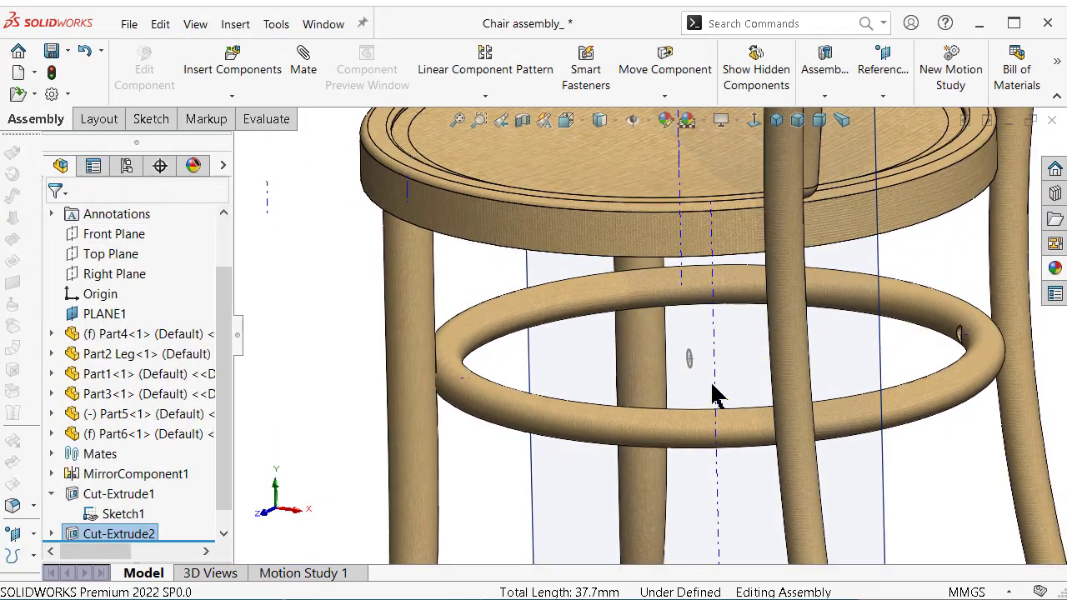
Orbit and zoom to an angled close-up of the legs and ring hole
{"action": "mouse_move", "coordinate": [691, 362]}
{"action": "middle_mouse_down"}
{"action": "mouse_move", "coordinate": [774, 357]}
{"action": "mouse_move", "coordinate": [705, 336]}
{"action": "mouse_move", "coordinate": [603, 347]}
{"action": "mouse_move", "coordinate": [606, 365]}
{"action": "mouse_move", "coordinate": [629, 369]}
{"action": "middle_mouse_up"}
{"action": "scroll", "coordinate": [629, 370], "scroll_direction": "up", "scroll_amount": 5}
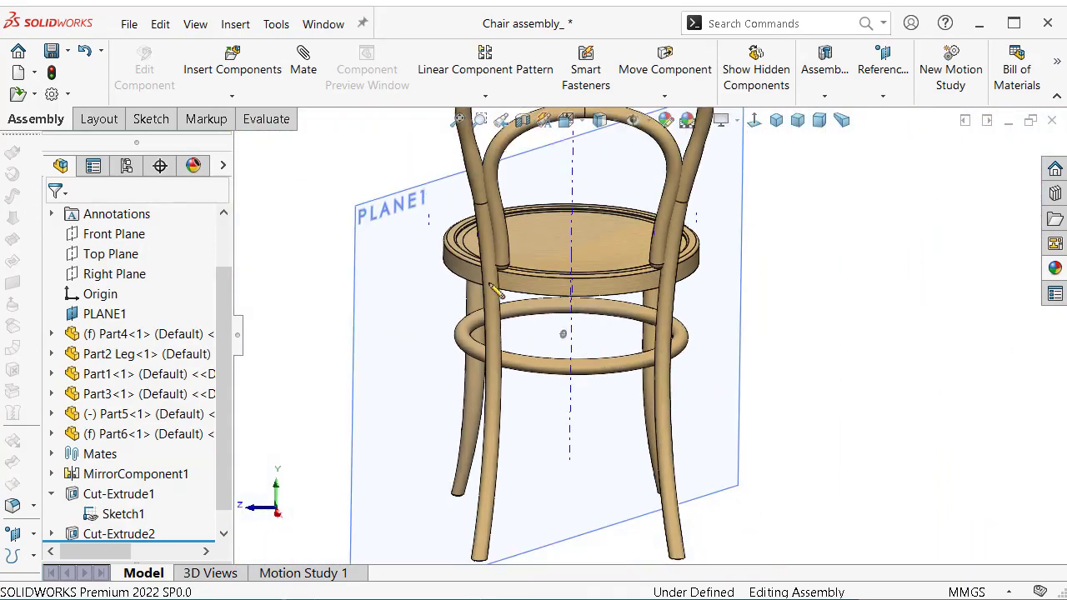
{"action": "scroll", "coordinate": [496, 290], "scroll_direction": "up", "scroll_amount": 3}
{"action": "scroll", "coordinate": [172, 373], "scroll_direction": "down", "scroll_amount": 1}
{"action": "scroll", "coordinate": [658, 304], "scroll_direction": "down", "scroll_amount": 2}
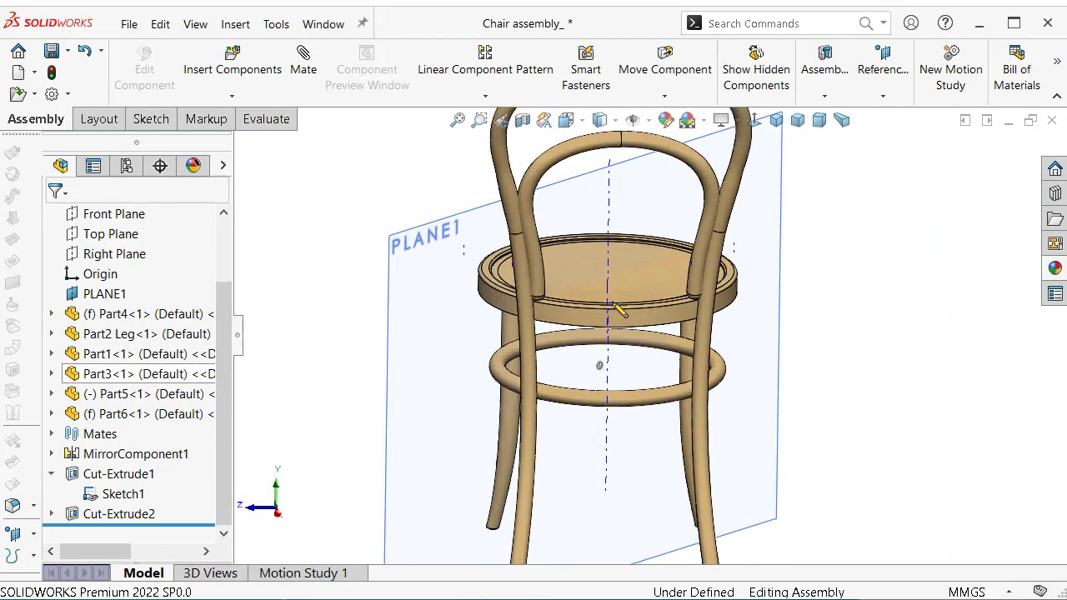
{"action": "scroll", "coordinate": [659, 304], "scroll_direction": "down", "scroll_amount": 3}
{"action": "scroll", "coordinate": [591, 472], "scroll_direction": "up", "scroll_amount": 3}
{"action": "scroll", "coordinate": [594, 463], "scroll_direction": "down", "scroll_amount": 3}
{"action": "middle_click_drag", "start_coordinate": [593, 462], "coordinate": [525, 466]}
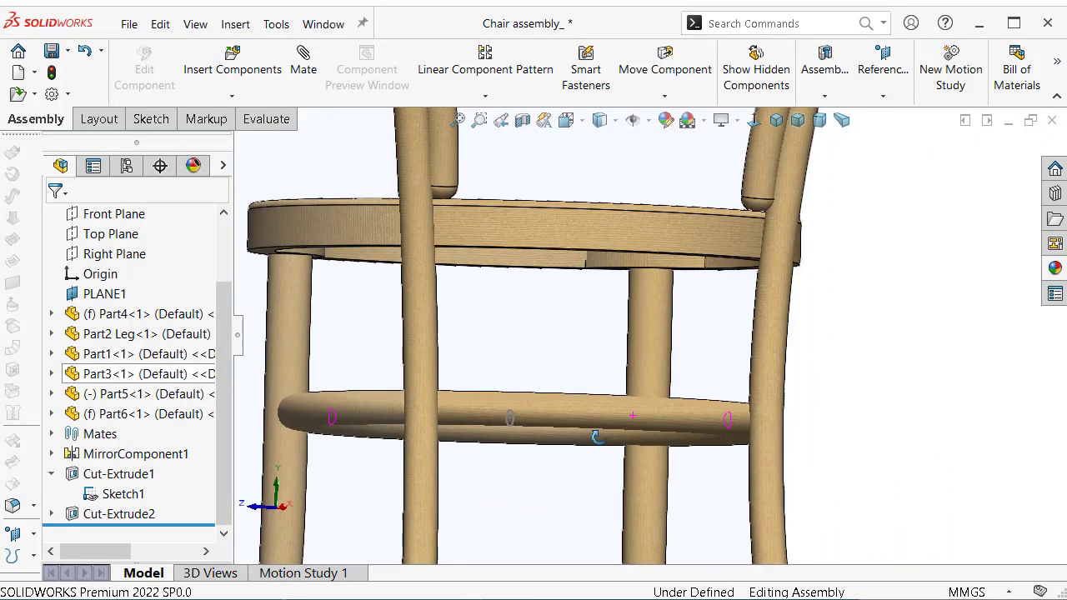
{"action": "scroll", "coordinate": [745, 350], "scroll_direction": "down", "scroll_amount": 1}
{"action": "scroll", "coordinate": [734, 354], "scroll_direction": "down", "scroll_amount": 3}
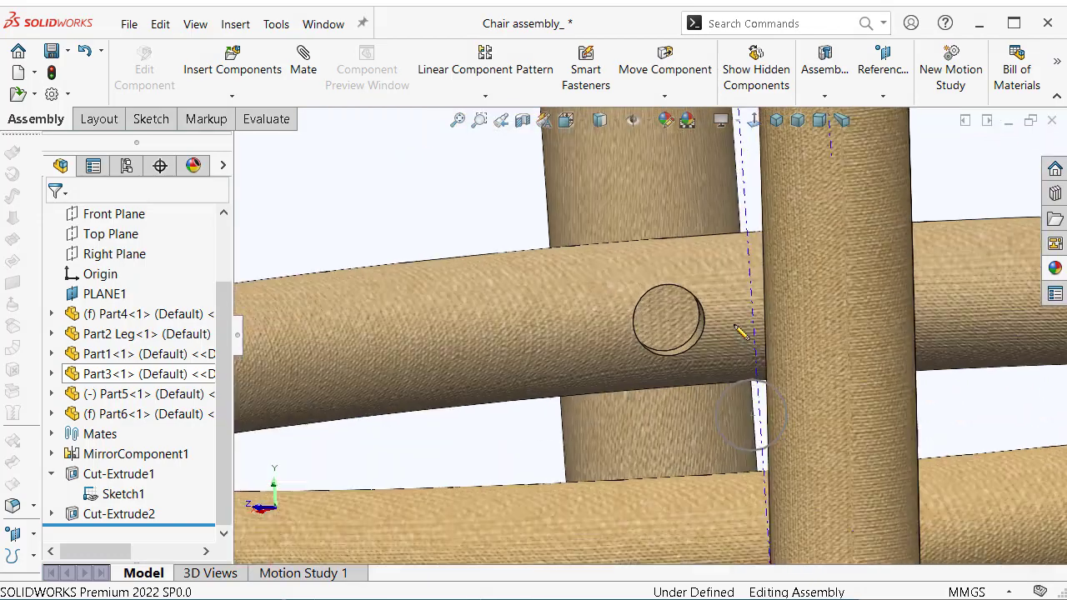
{"action": "scroll", "coordinate": [679, 366], "scroll_direction": "down", "scroll_amount": 3}
{"action": "scroll", "coordinate": [656, 348], "scroll_direction": "down", "scroll_amount": 2}
{"action": "scroll", "coordinate": [656, 349], "scroll_direction": "up", "scroll_amount": 3}
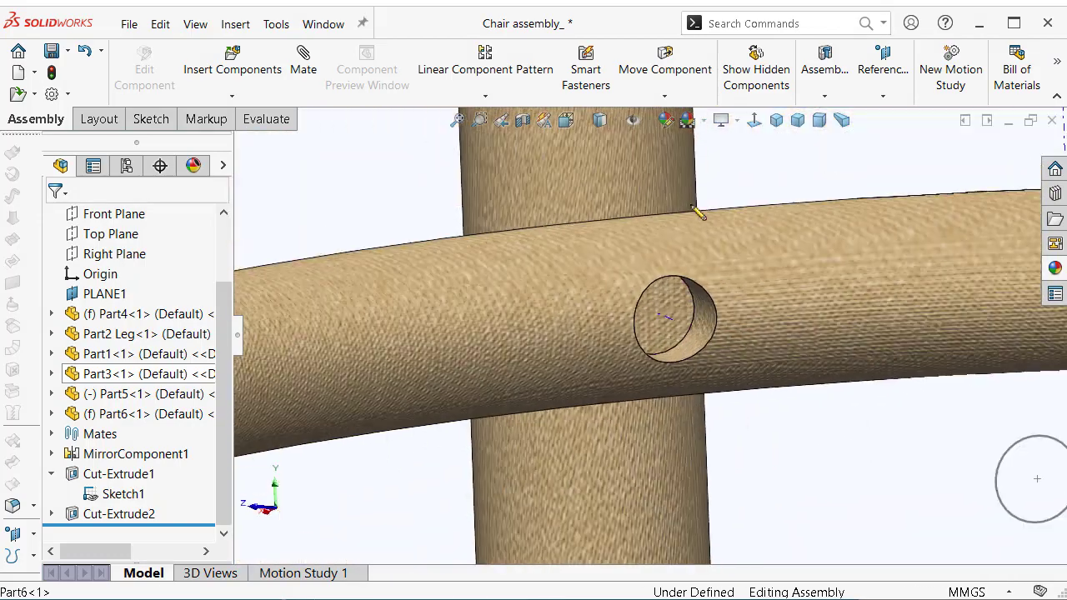
Turn on temporary axes to show the axis through the ring hole
{"action": "left_click", "coordinate": [649, 121]}
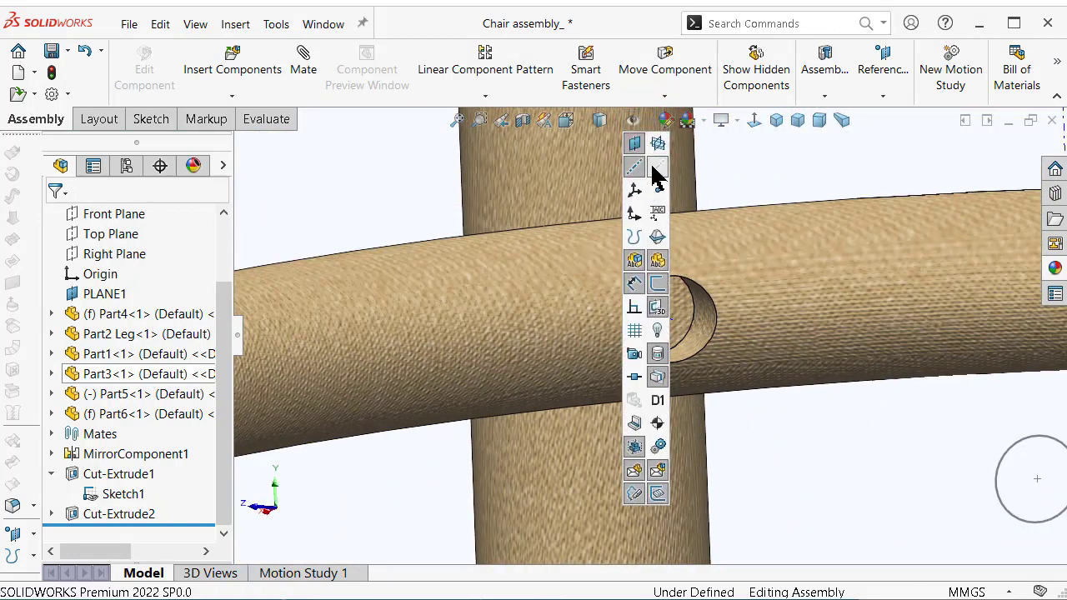
{"action": "left_click", "coordinate": [659, 171]}
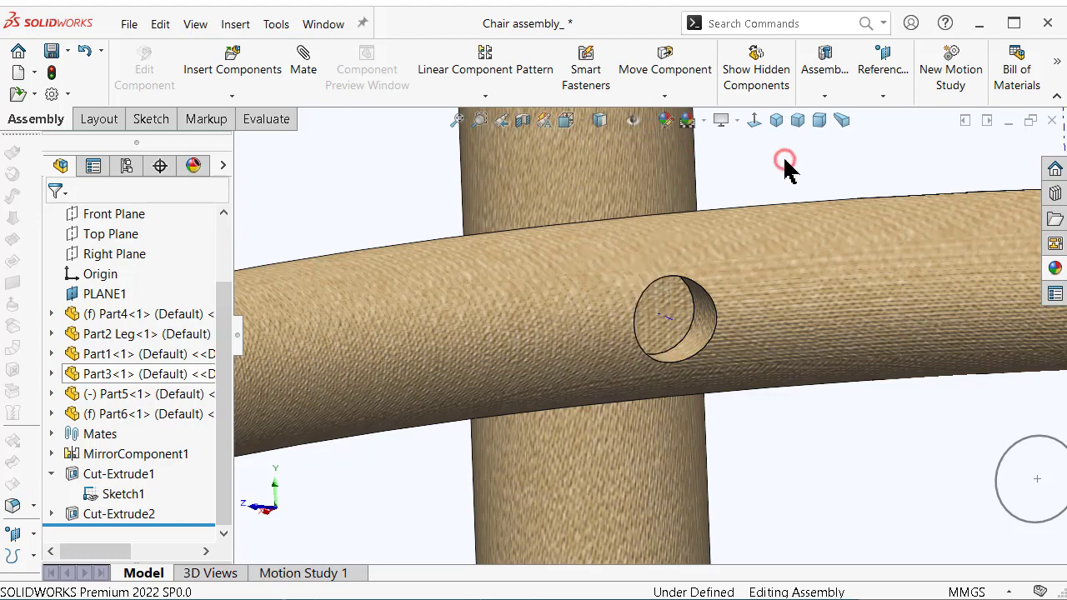
{"action": "scroll", "coordinate": [616, 325], "scroll_direction": "down", "scroll_amount": 2}
{"action": "scroll", "coordinate": [617, 325], "scroll_direction": "down", "scroll_amount": 2}
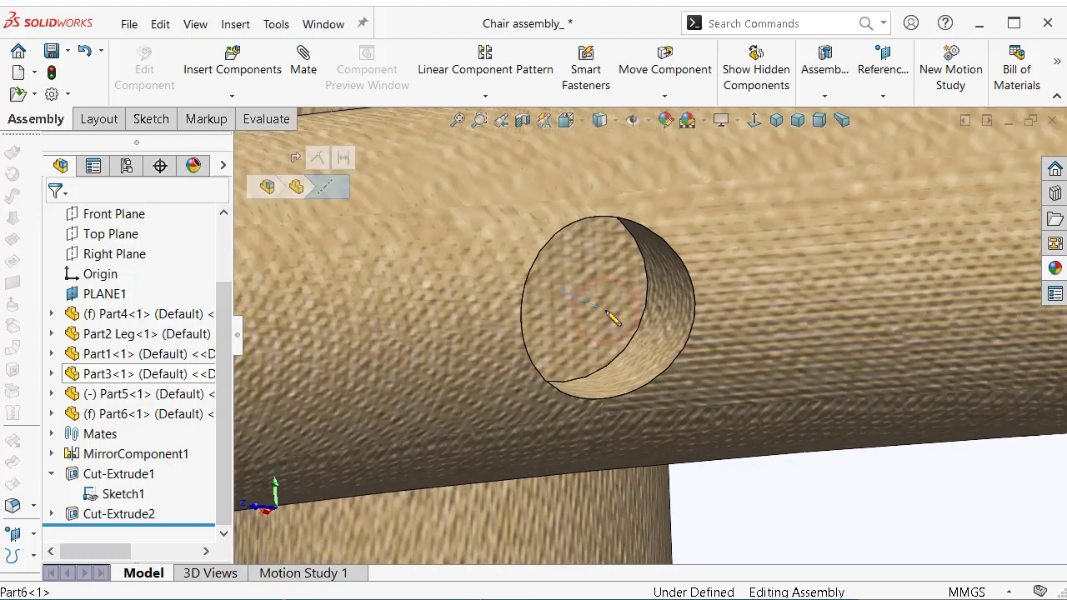
{"action": "scroll", "coordinate": [617, 317], "scroll_direction": "up", "scroll_amount": 2}
{"action": "scroll", "coordinate": [750, 333], "scroll_direction": "up", "scroll_amount": 2}
{"action": "scroll", "coordinate": [816, 371], "scroll_direction": "up", "scroll_amount": 1}
{"action": "scroll", "coordinate": [815, 371], "scroll_direction": "up", "scroll_amount": 2}
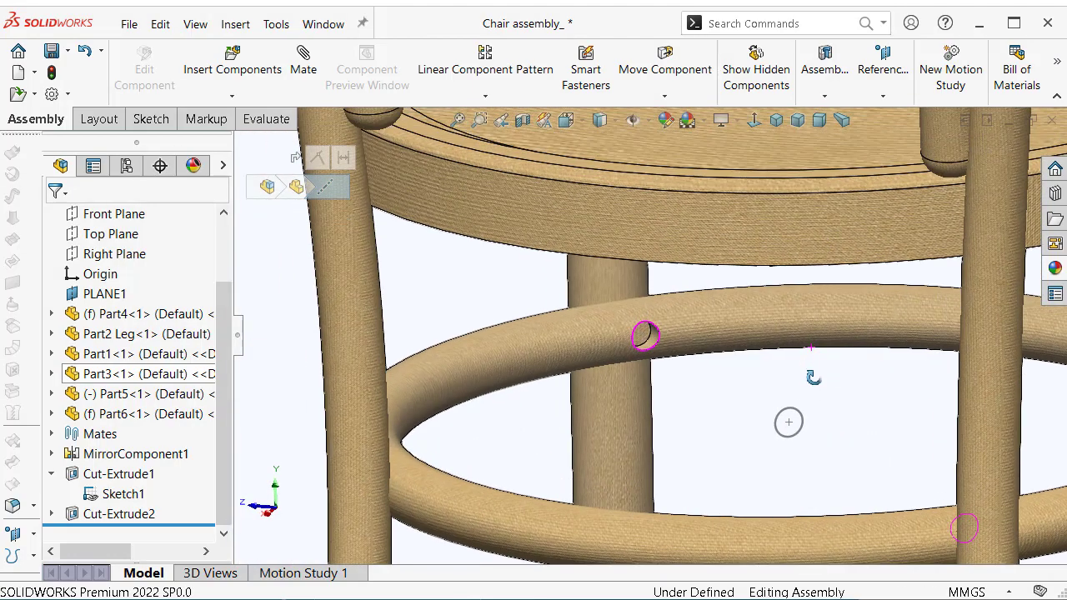
{"action": "scroll", "coordinate": [815, 373], "scroll_direction": "up", "scroll_amount": 2}
{"action": "scroll", "coordinate": [821, 365], "scroll_direction": "up", "scroll_amount": 1}
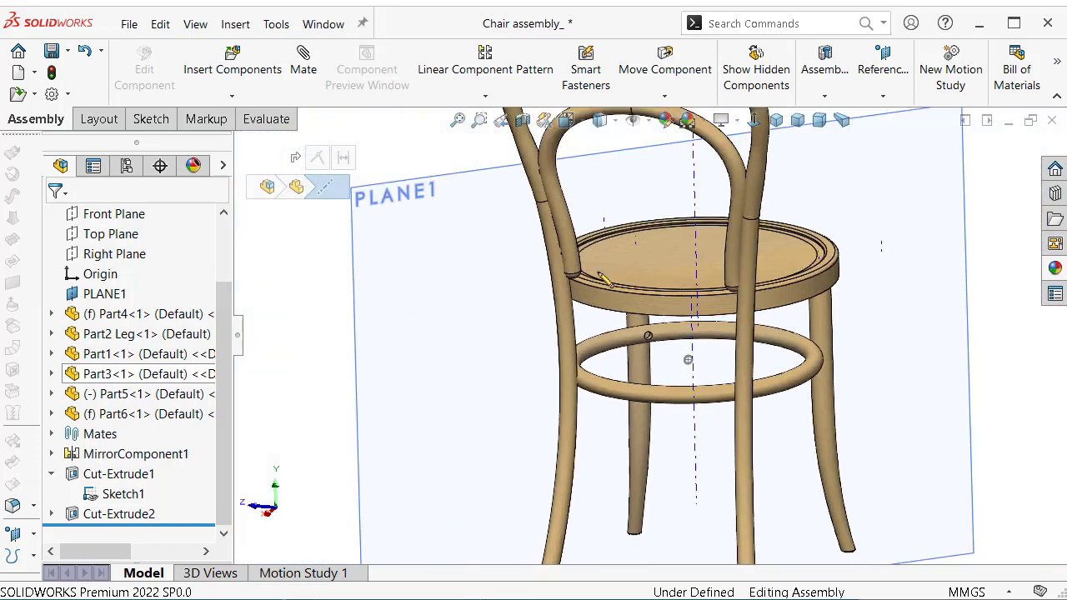
{"action": "left_click", "coordinate": [885, 102]}
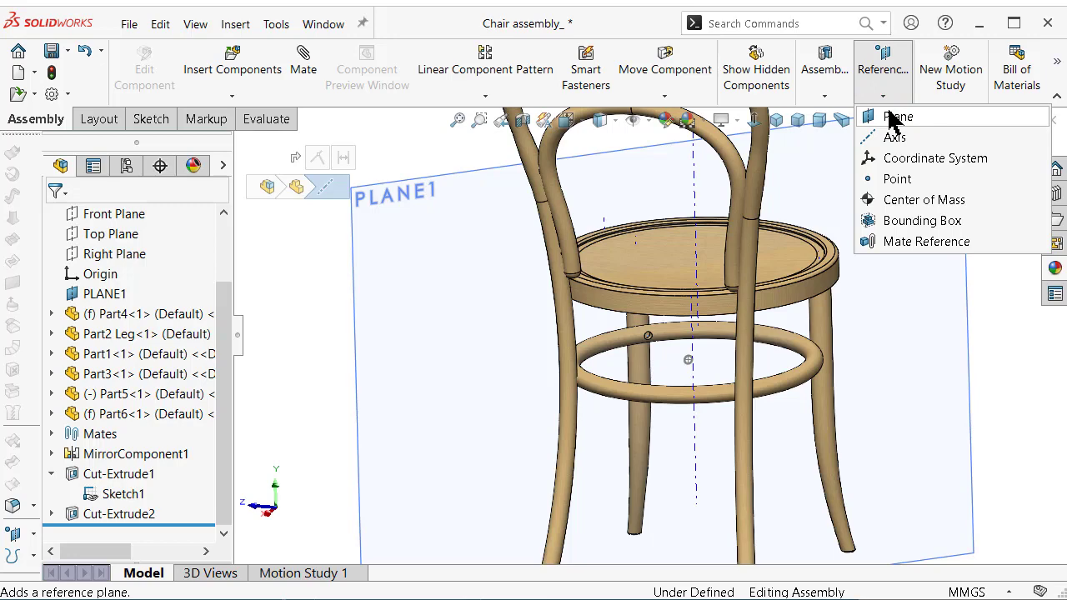
Create PLANE2 through the hole's temporary axis at 90° to the Top Plane
{"action": "left_click", "coordinate": [892, 117]}
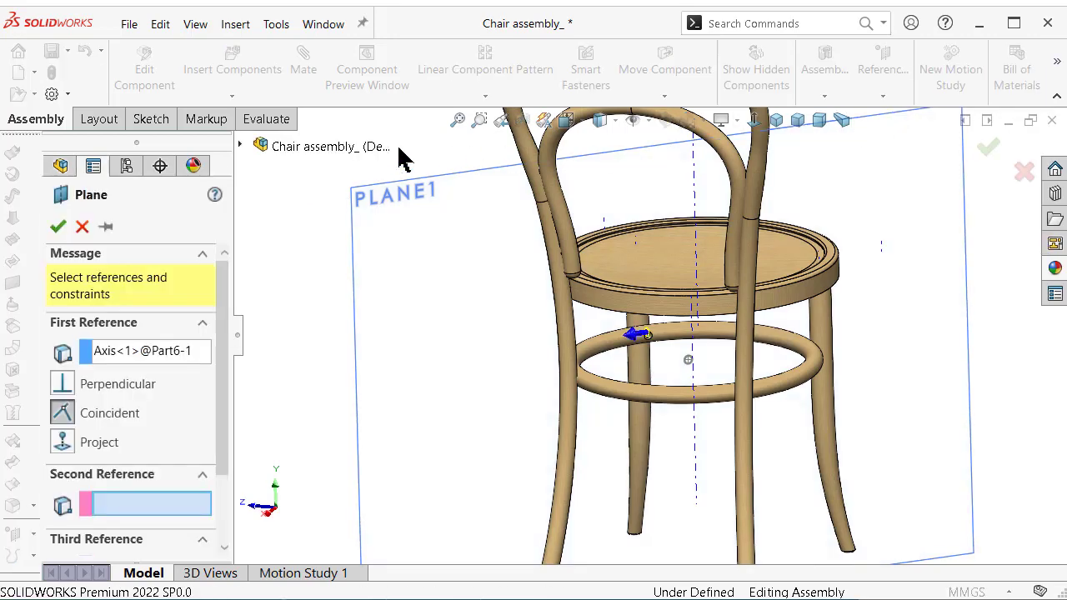
{"action": "left_click", "coordinate": [240, 148]}
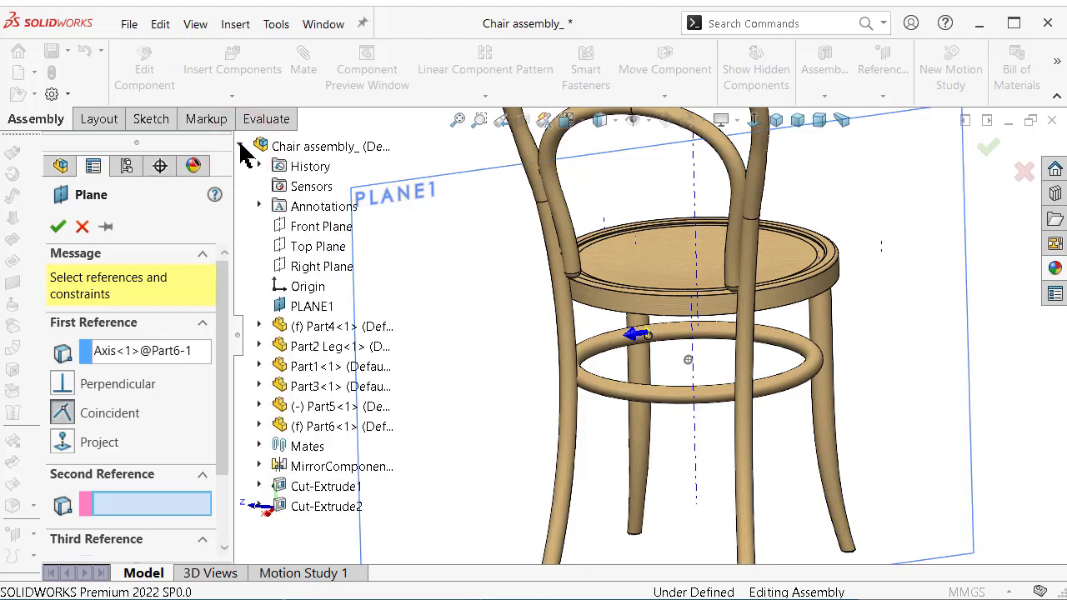
{"action": "left_click", "coordinate": [297, 250]}
{"action": "scroll", "coordinate": [673, 386], "scroll_direction": "down", "scroll_amount": 2}
{"action": "scroll", "coordinate": [625, 357], "scroll_direction": "down", "scroll_amount": 3}
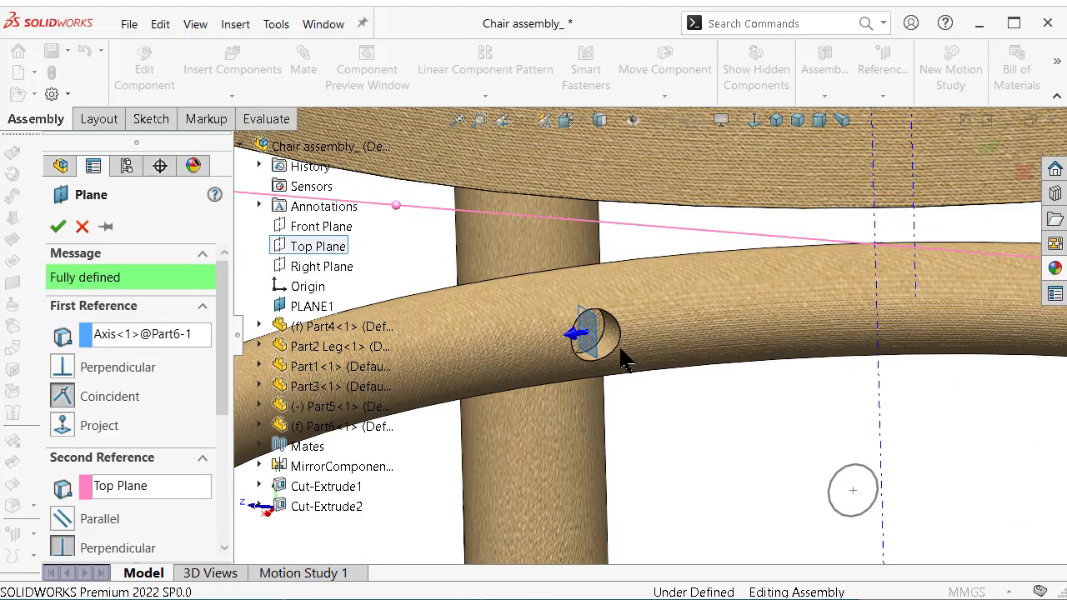
{"action": "scroll", "coordinate": [620, 342], "scroll_direction": "down", "scroll_amount": 3}
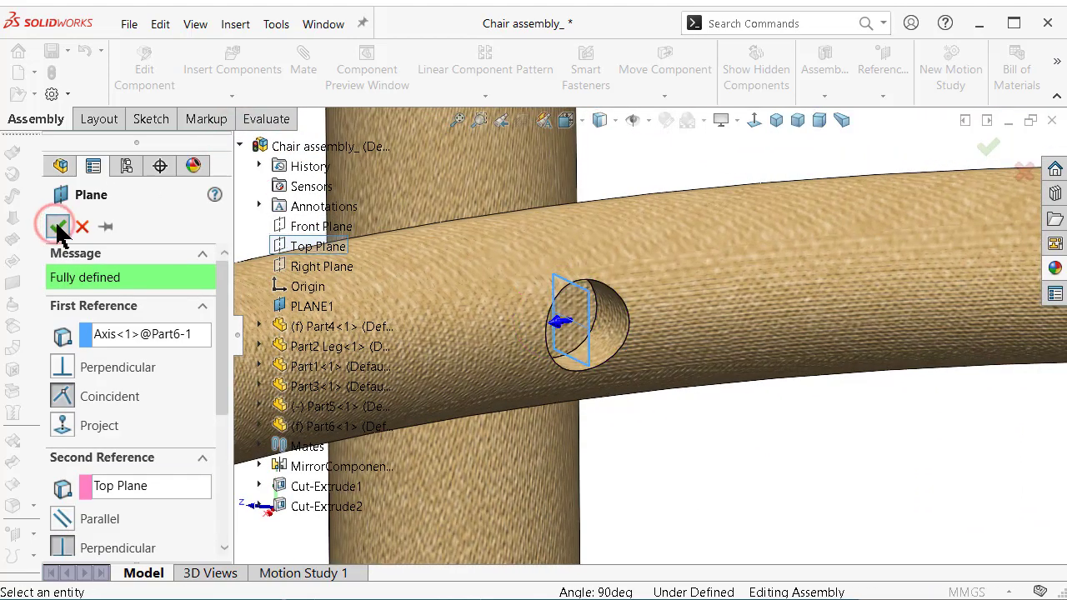
{"action": "left_click", "coordinate": [57, 225]}
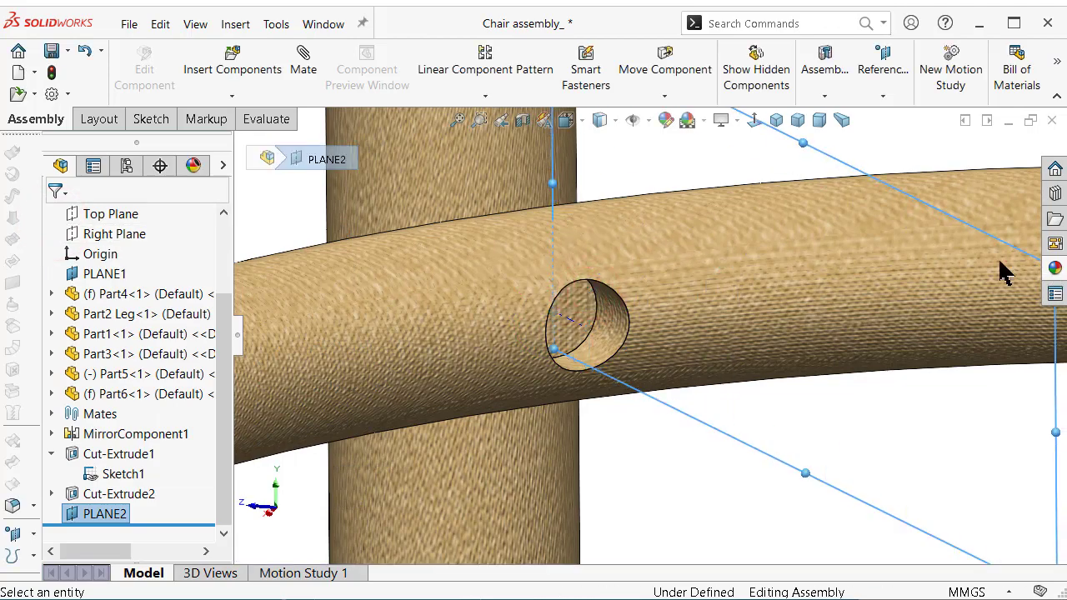
Stretch PLANE2's handles so it spans the chair, then reselect it
{"action": "scroll", "coordinate": [917, 279], "scroll_direction": "up", "scroll_amount": 3}
{"action": "scroll", "coordinate": [800, 316], "scroll_direction": "up", "scroll_amount": 3}
{"action": "left_click_drag", "start_coordinate": [707, 340], "coordinate": [965, 255]}
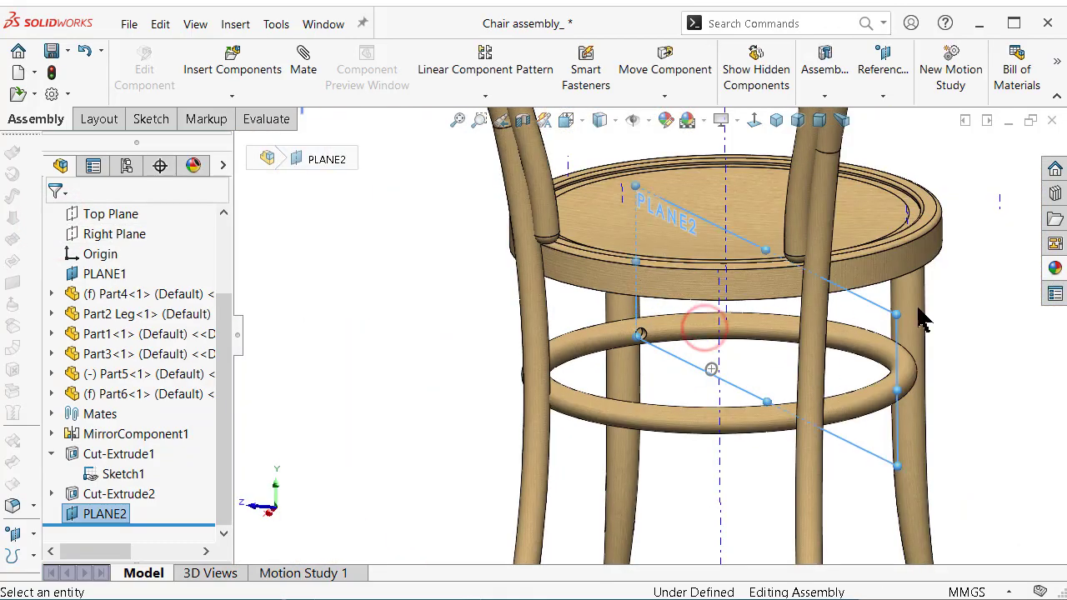
{"action": "scroll", "coordinate": [965, 255], "scroll_direction": "up", "scroll_amount": 2}
{"action": "left_click_drag", "start_coordinate": [875, 454], "coordinate": [912, 588]}
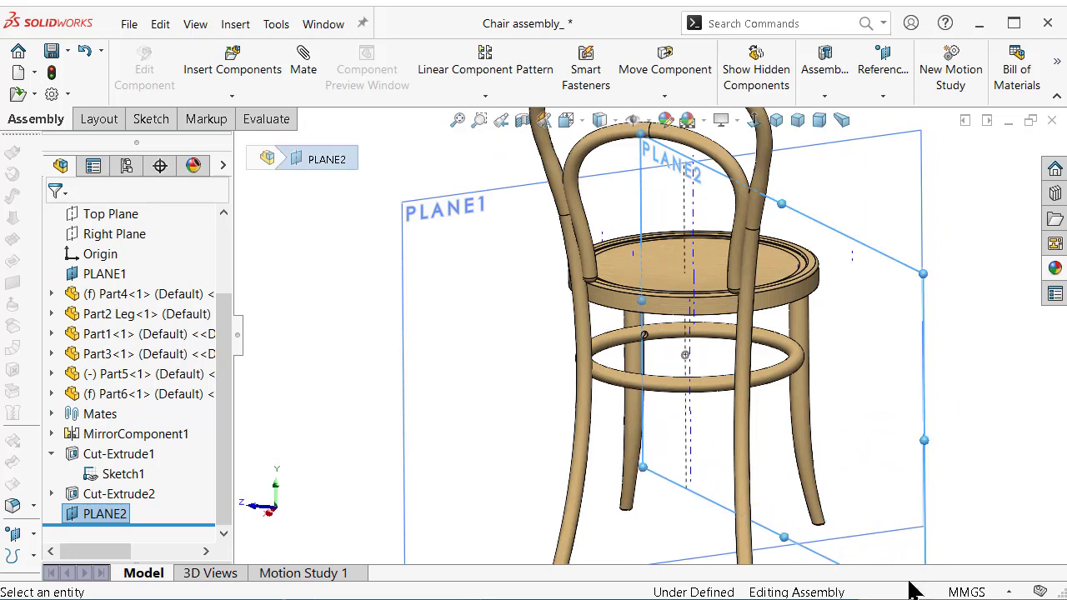
{"action": "scroll", "coordinate": [855, 453], "scroll_direction": "up", "scroll_amount": 3}
{"action": "key", "text": "Escape"}
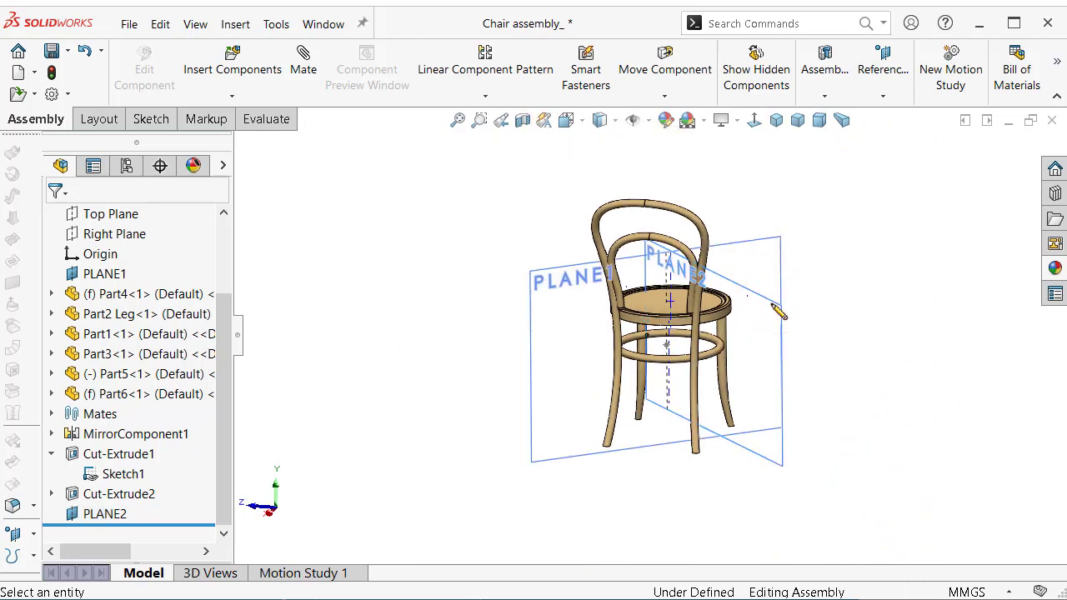
{"action": "scroll", "coordinate": [716, 286], "scroll_direction": "down", "scroll_amount": 3}
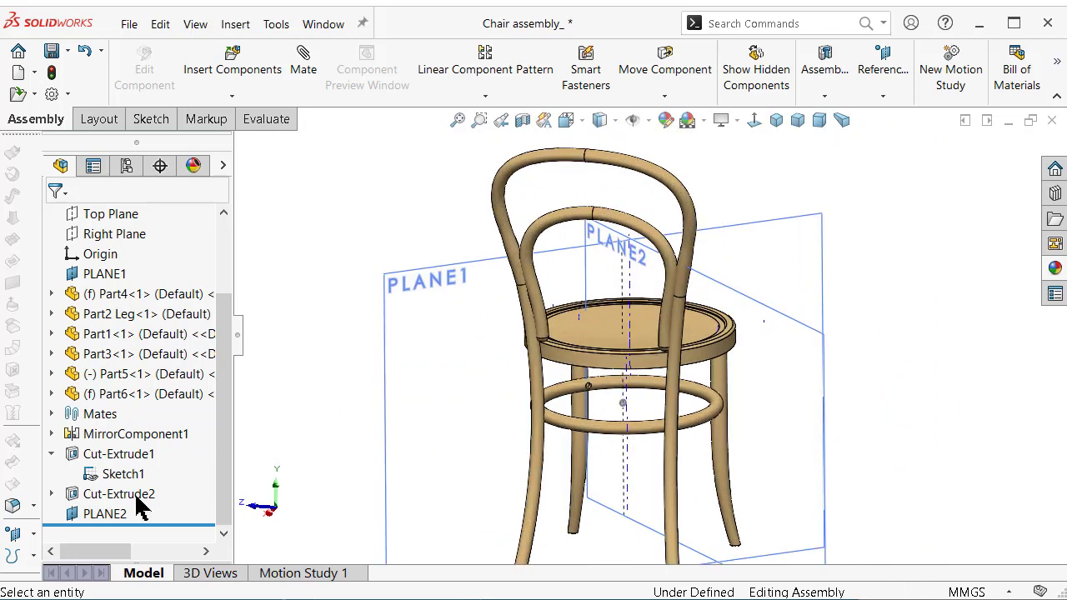
{"action": "left_click", "coordinate": [108, 512]}
Start a new sketch on PLANE2 and view it straight on from the other side
{"action": "left_click", "coordinate": [121, 487]}
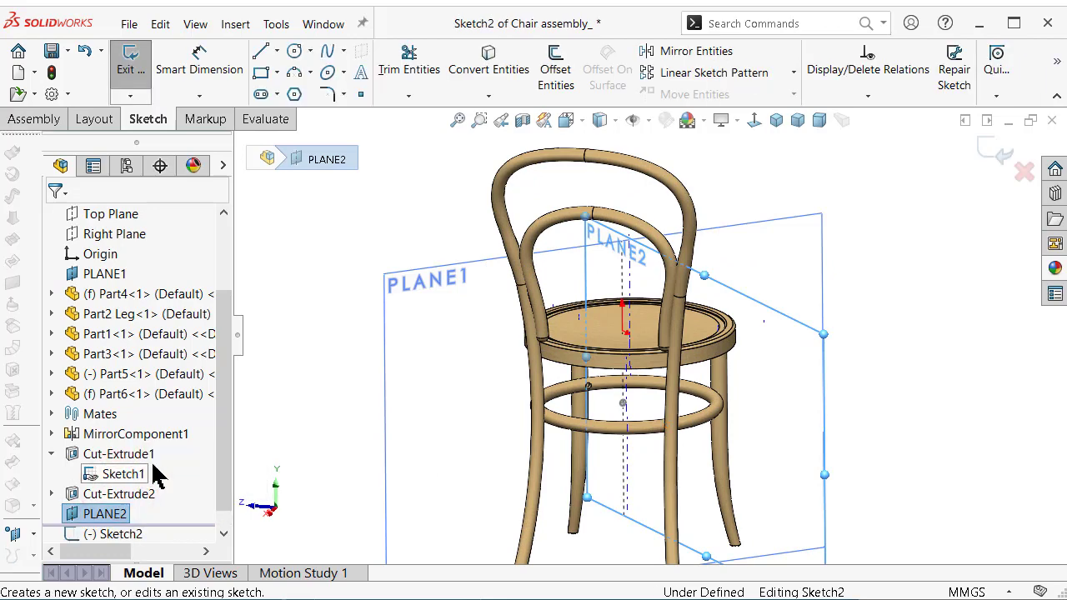
{"action": "left_click", "coordinate": [758, 132]}
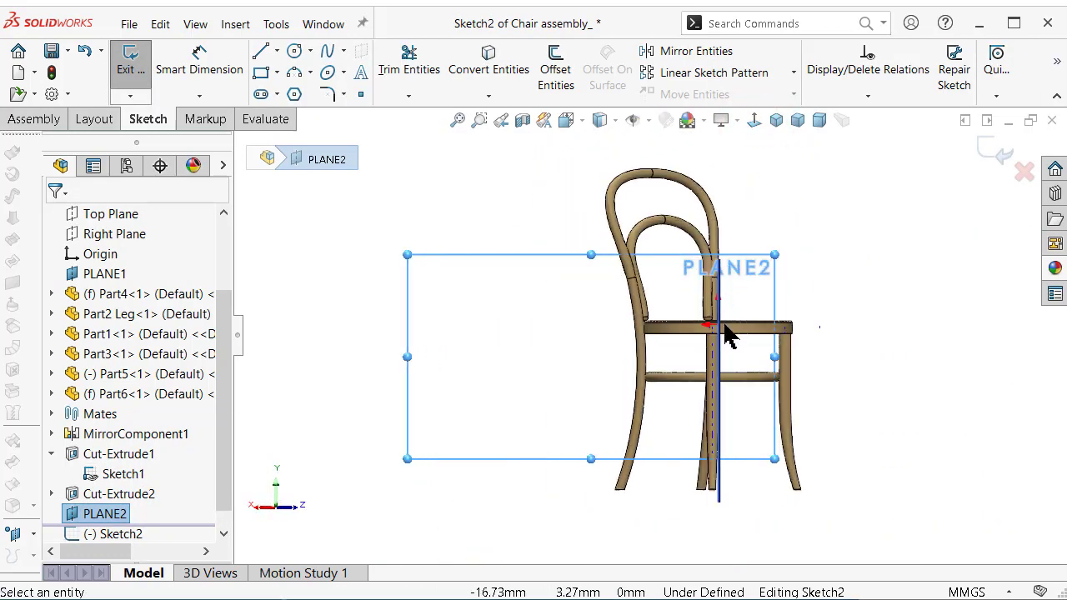
{"action": "scroll", "coordinate": [726, 329], "scroll_direction": "down", "scroll_amount": 3}
{"action": "scroll", "coordinate": [658, 362], "scroll_direction": "down", "scroll_amount": 2}
{"action": "scroll", "coordinate": [691, 469], "scroll_direction": "up", "scroll_amount": 3}
{"action": "scroll", "coordinate": [647, 395], "scroll_direction": "down", "scroll_amount": 5}
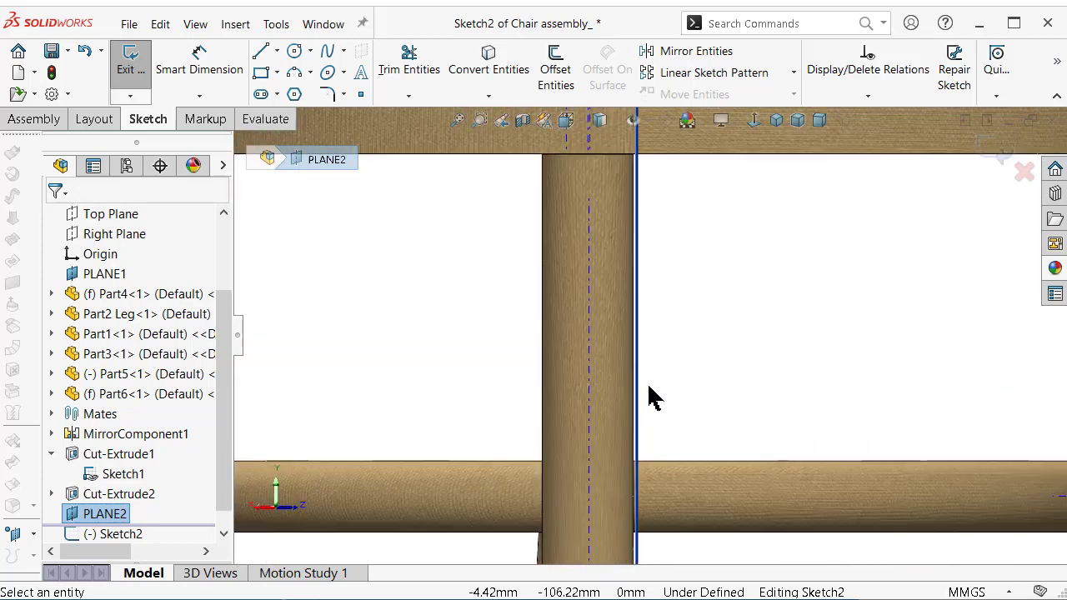
{"action": "scroll", "coordinate": [642, 417], "scroll_direction": "down", "scroll_amount": 2}
{"action": "scroll", "coordinate": [636, 429], "scroll_direction": "up", "scroll_amount": 4}
{"action": "scroll", "coordinate": [636, 436], "scroll_direction": "down", "scroll_amount": 1}
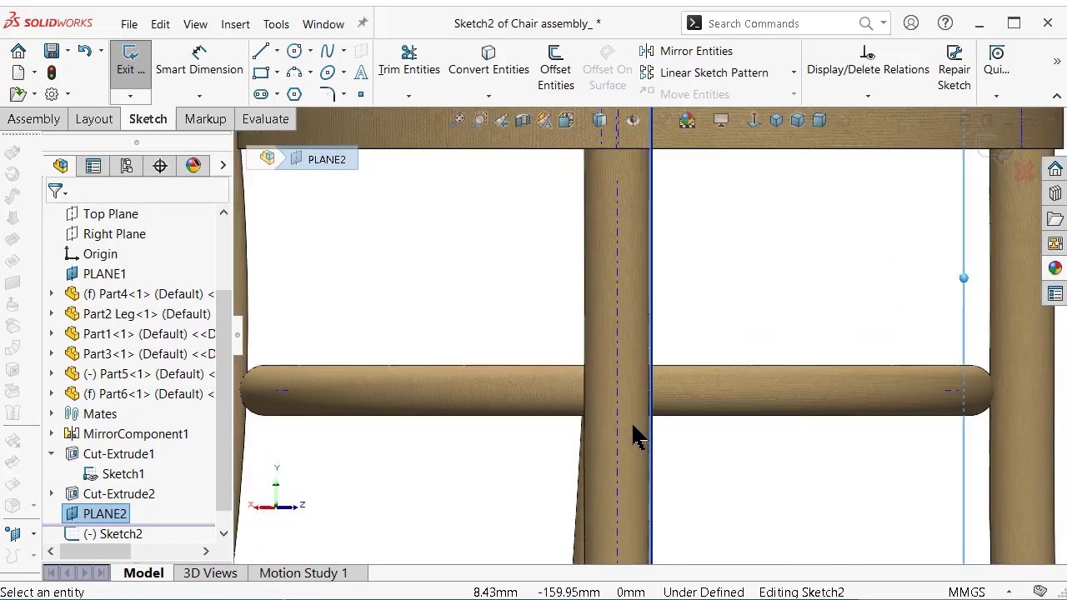
{"action": "scroll", "coordinate": [636, 436], "scroll_direction": "up", "scroll_amount": 1}
{"action": "scroll", "coordinate": [637, 436], "scroll_direction": "down", "scroll_amount": 1}
{"action": "scroll", "coordinate": [617, 400], "scroll_direction": "up", "scroll_amount": 1}
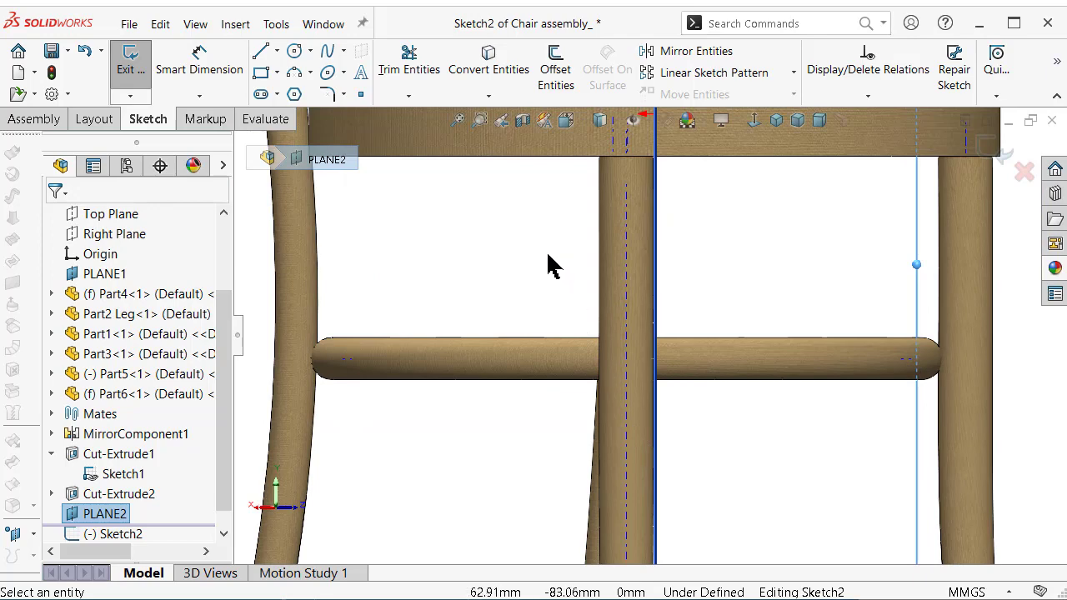
Draw a circle centred on the leg's centre line and dimension its diameter to 12 mm
{"action": "left_click", "coordinate": [294, 52]}
{"action": "scroll", "coordinate": [616, 358], "scroll_direction": "down", "scroll_amount": 3}
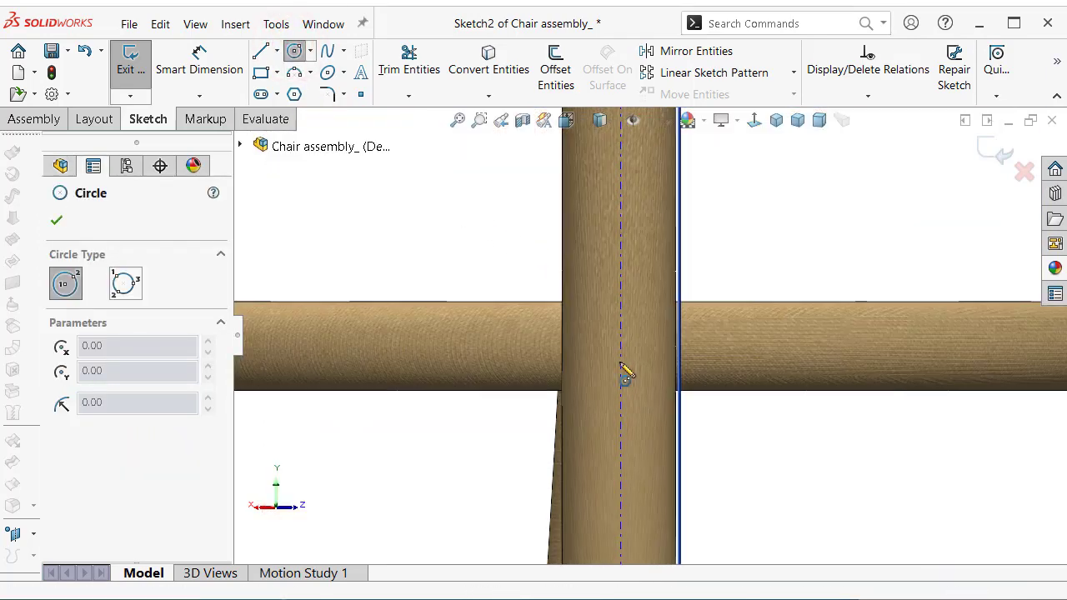
{"action": "left_click", "coordinate": [620, 346]}
{"action": "left_click", "coordinate": [644, 346]}
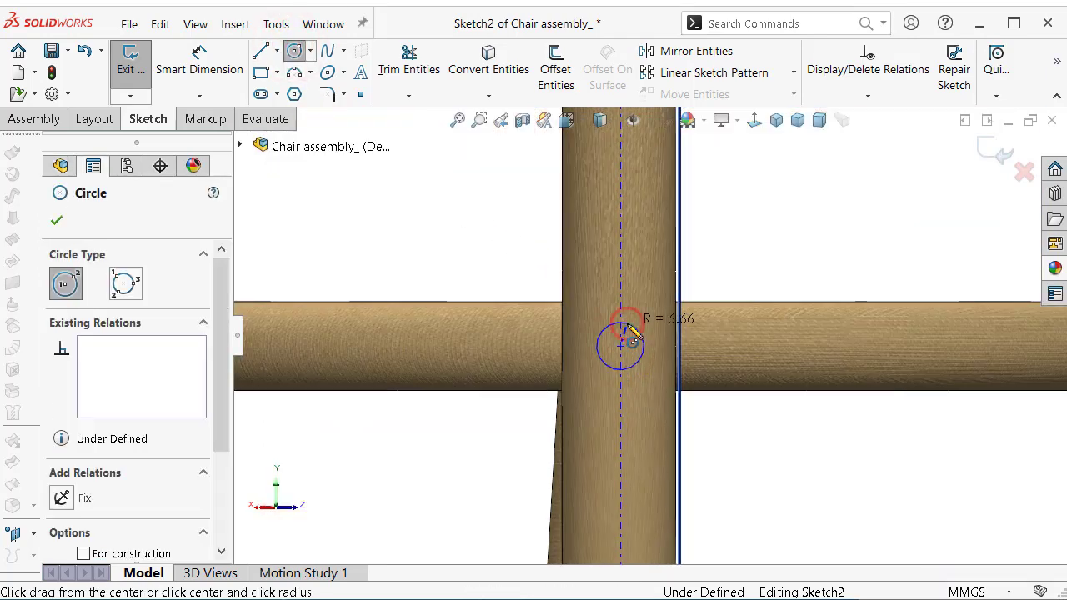
{"action": "right_click_drag", "start_coordinate": [520, 263], "coordinate": [537, 298]}
{"action": "left_click", "coordinate": [613, 326]}
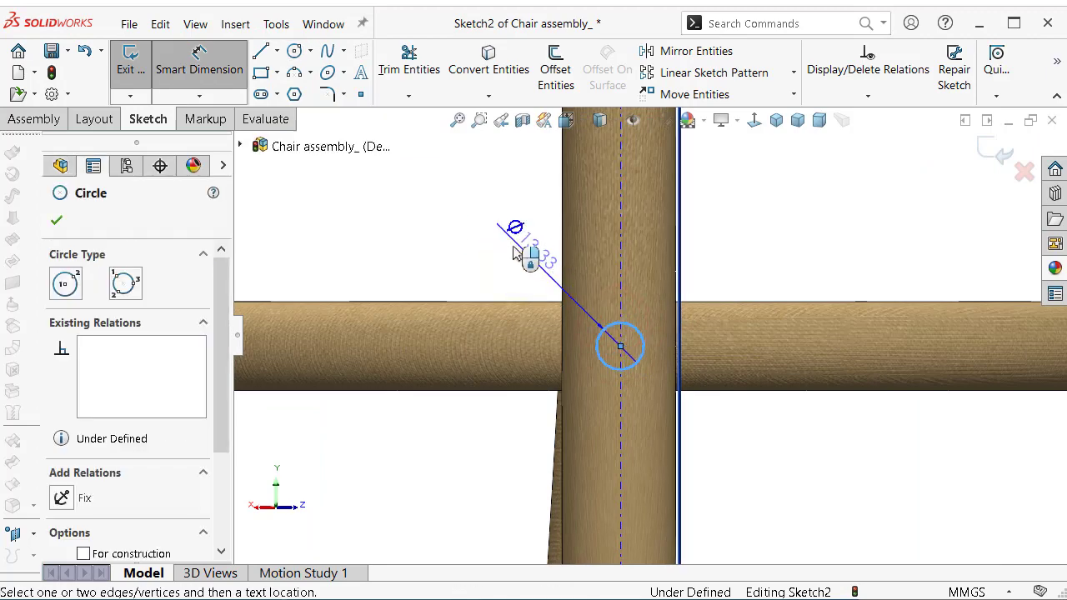
{"action": "left_click", "coordinate": [514, 253]}
{"action": "type", "text": "12"}
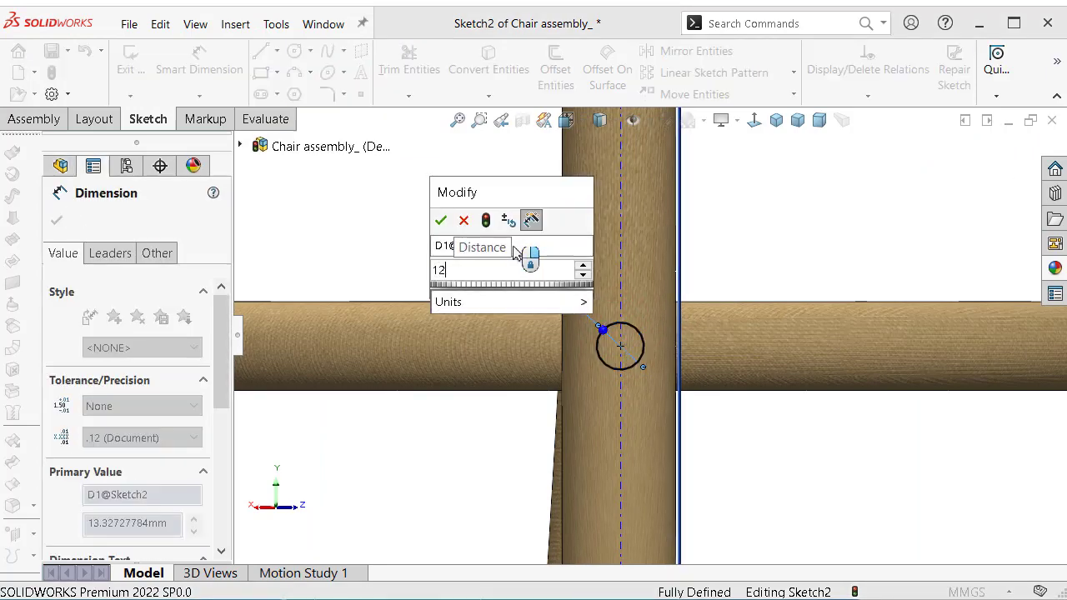
{"action": "key", "text": "Return"}
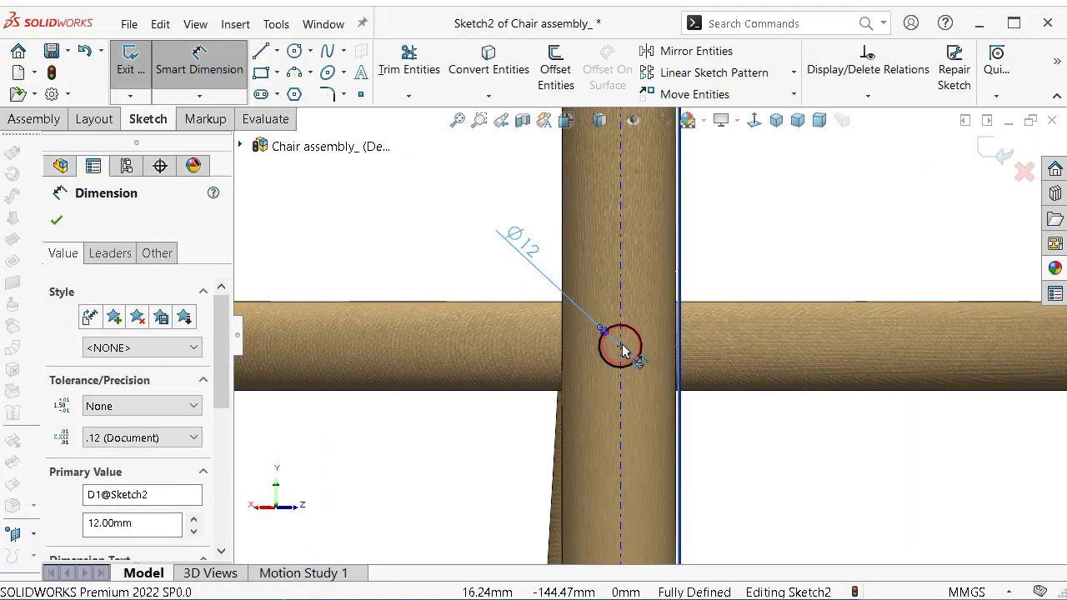
Locate the circle centre 145 mm below the seat rim origin as a driven dimension
{"action": "left_click", "coordinate": [623, 350]}
{"action": "scroll", "coordinate": [658, 317], "scroll_direction": "up", "scroll_amount": 3}
{"action": "scroll", "coordinate": [675, 258], "scroll_direction": "down", "scroll_amount": 1}
{"action": "scroll", "coordinate": [672, 221], "scroll_direction": "down", "scroll_amount": 2}
{"action": "scroll", "coordinate": [673, 202], "scroll_direction": "down", "scroll_amount": 2}
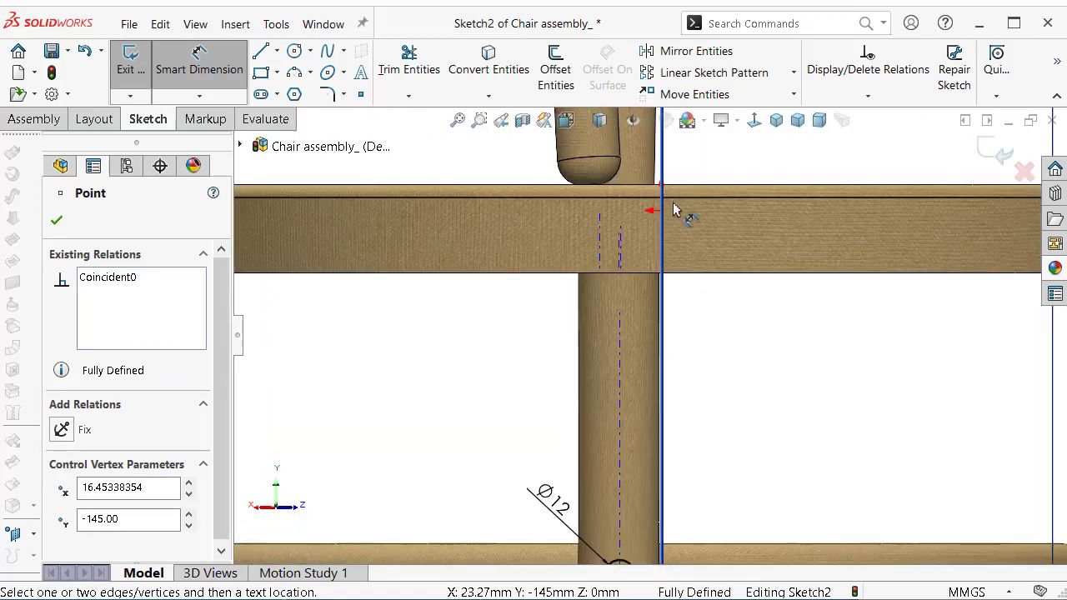
{"action": "scroll", "coordinate": [667, 221], "scroll_direction": "down", "scroll_amount": 2}
{"action": "scroll", "coordinate": [654, 276], "scroll_direction": "down", "scroll_amount": 2}
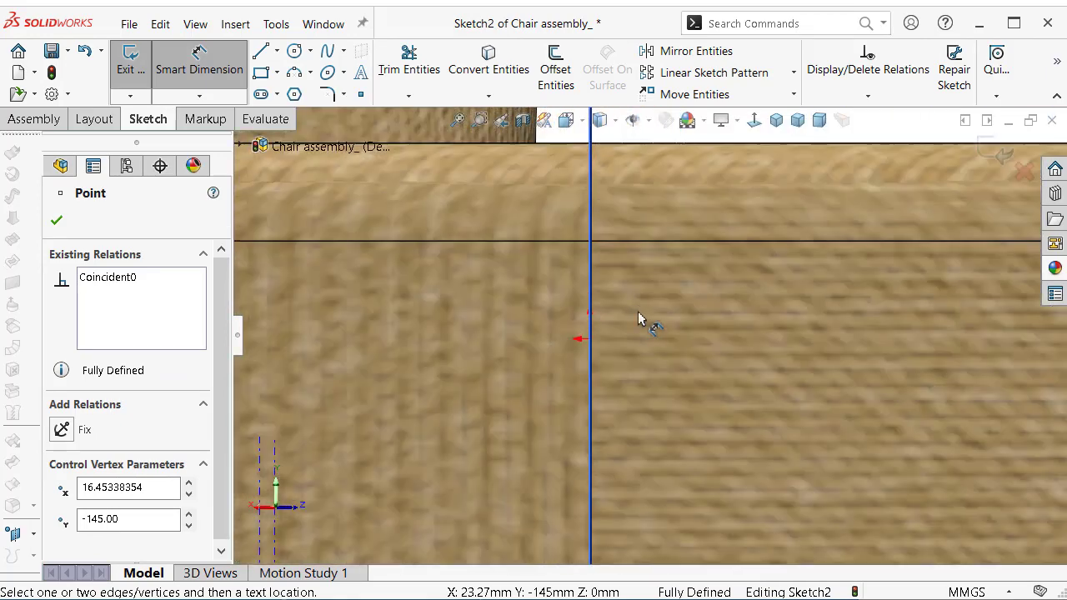
{"action": "left_click", "coordinate": [592, 342]}
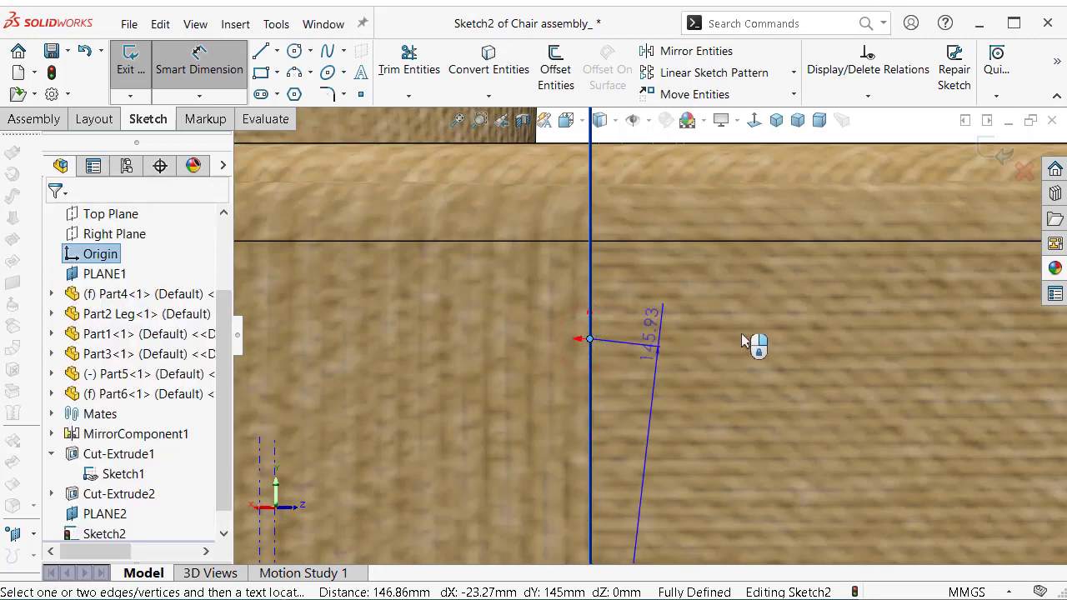
{"action": "scroll", "coordinate": [750, 342], "scroll_direction": "up", "scroll_amount": 2}
{"action": "scroll", "coordinate": [625, 400], "scroll_direction": "up", "scroll_amount": 3}
{"action": "scroll", "coordinate": [583, 434], "scroll_direction": "up", "scroll_amount": 2}
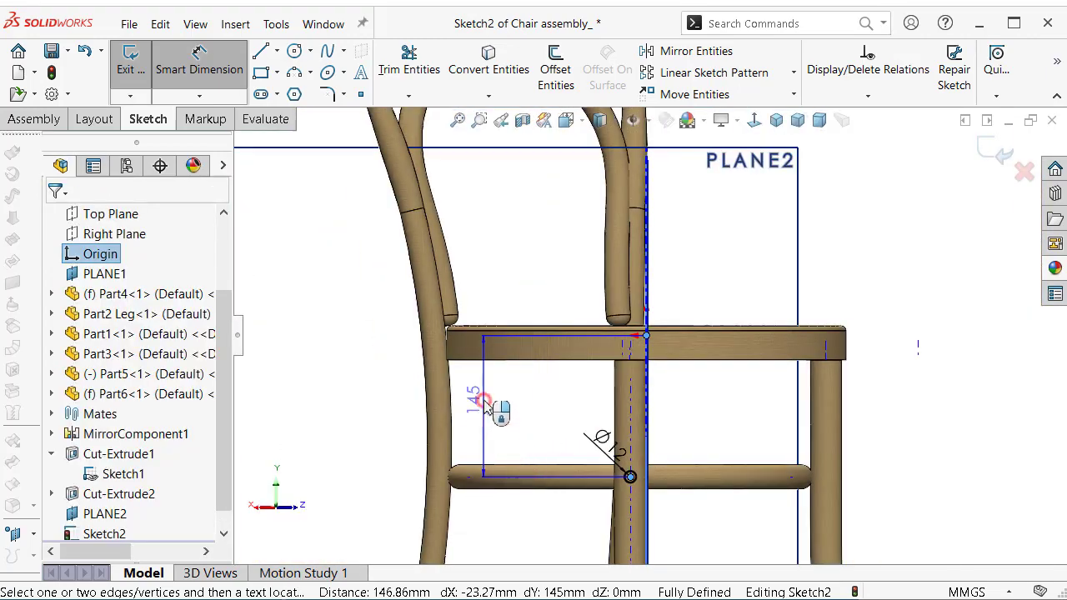
{"action": "left_click", "coordinate": [489, 408]}
{"action": "left_click", "coordinate": [654, 203]}
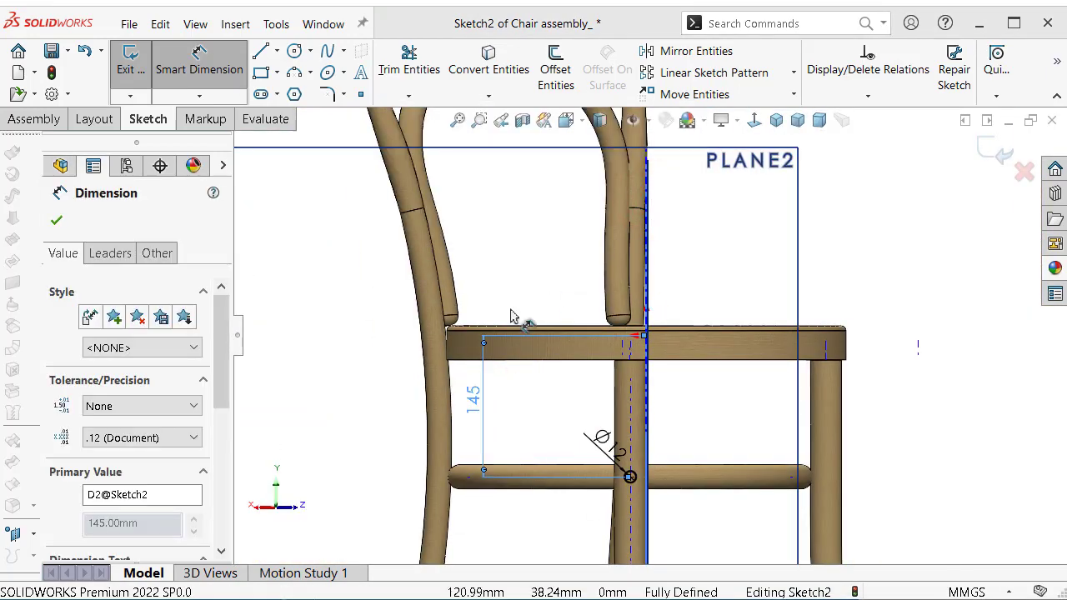
{"action": "left_click", "coordinate": [330, 383]}
{"action": "left_click_drag", "start_coordinate": [466, 398], "coordinate": [478, 424]}
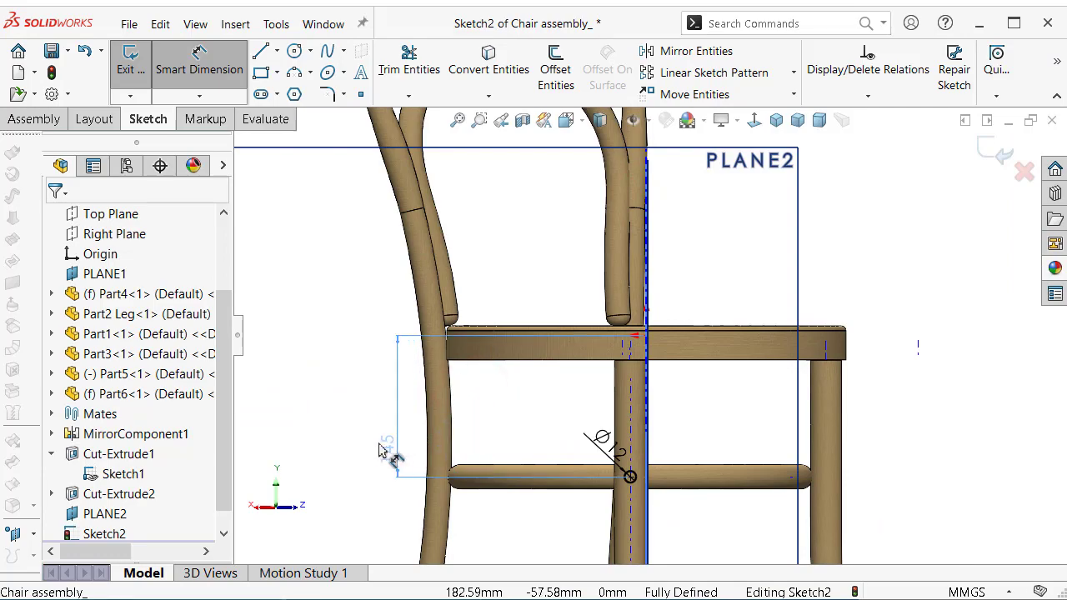
{"action": "scroll", "coordinate": [606, 475], "scroll_direction": "down", "scroll_amount": 5}
{"action": "scroll", "coordinate": [650, 450], "scroll_direction": "up", "scroll_amount": 4}
Orbit to view the seat and ring in 3D and switch to the assembly commands
{"action": "middle_click_drag", "start_coordinate": [667, 417], "coordinate": [703, 457]}
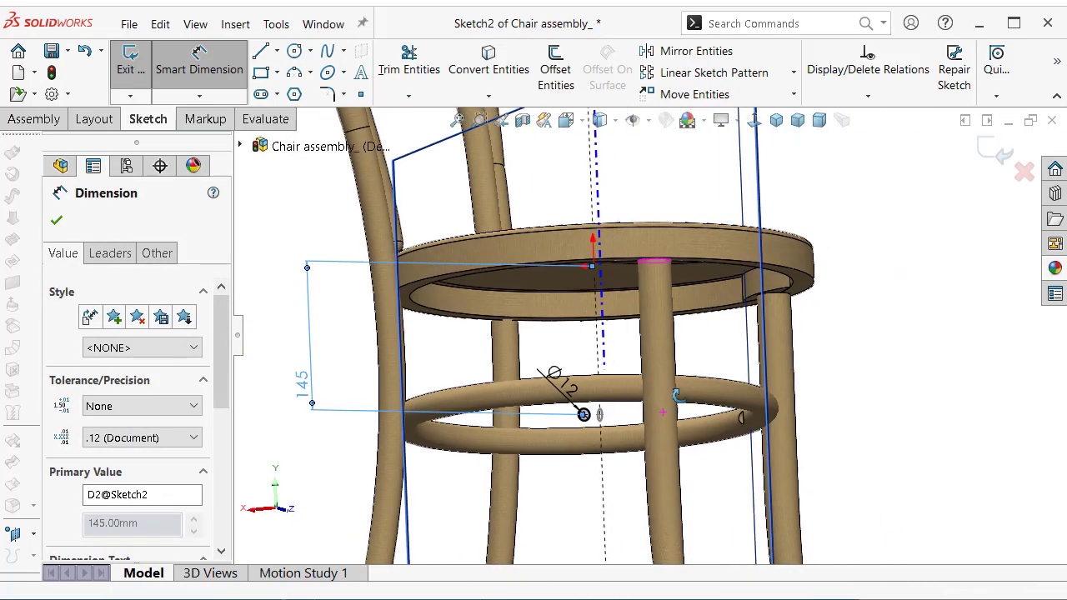
{"action": "scroll", "coordinate": [509, 307], "scroll_direction": "down", "scroll_amount": 2}
{"action": "scroll", "coordinate": [542, 312], "scroll_direction": "down", "scroll_amount": 2}
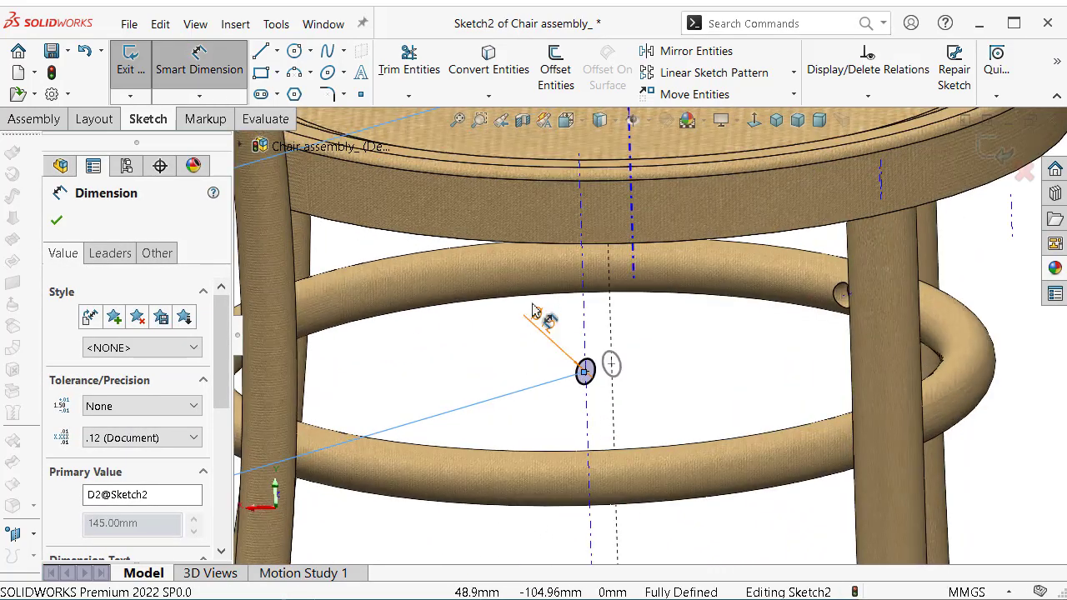
{"action": "scroll", "coordinate": [536, 301], "scroll_direction": "down", "scroll_amount": 2}
{"action": "scroll", "coordinate": [536, 302], "scroll_direction": "up", "scroll_amount": 2}
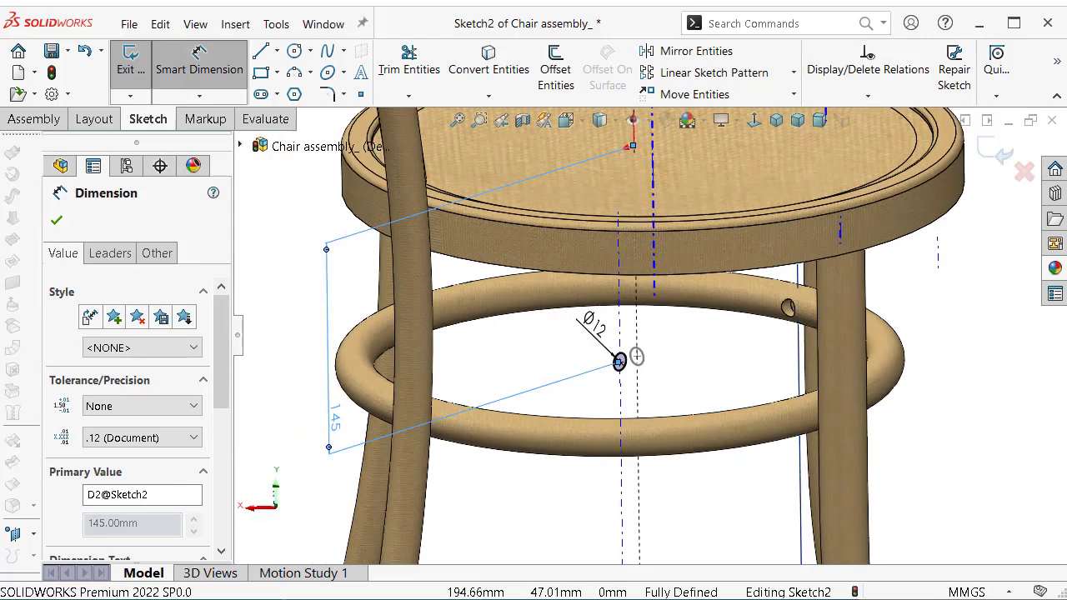
{"action": "left_click", "coordinate": [33, 124]}
Extruded-cut the Ø12 hole 188 mm through the ring and leg
{"action": "left_click", "coordinate": [828, 98]}
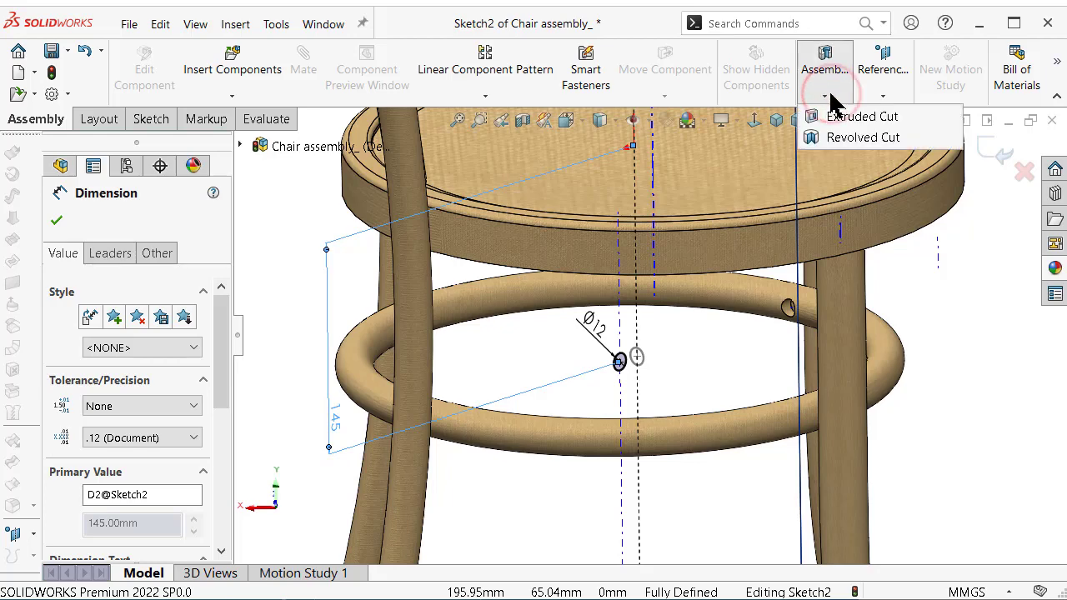
{"action": "left_click", "coordinate": [840, 117]}
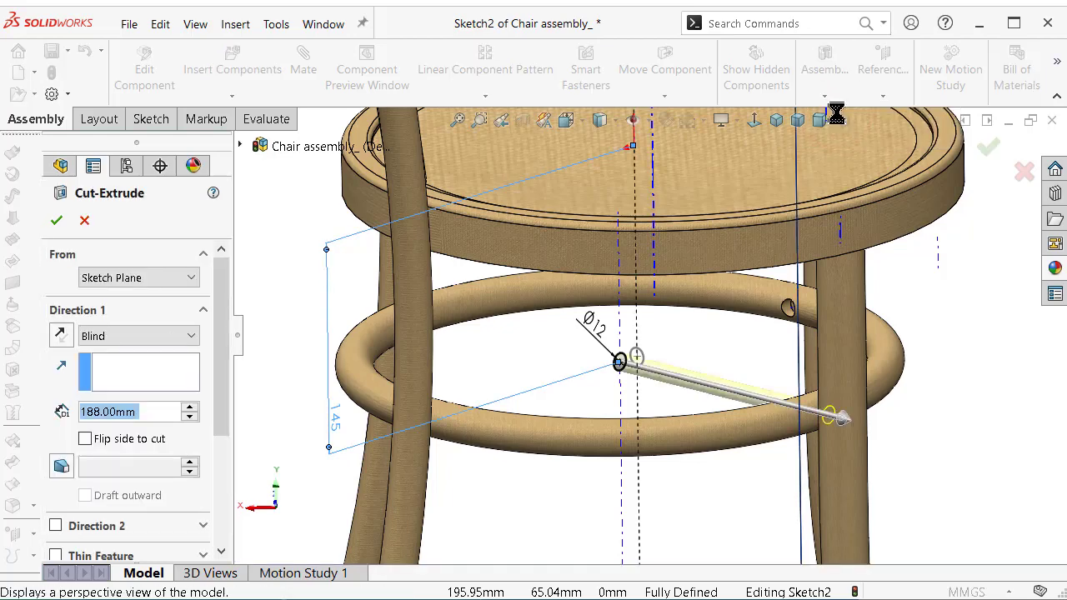
{"action": "scroll", "coordinate": [817, 404], "scroll_direction": "down", "scroll_amount": 1}
{"action": "middle_click_drag", "start_coordinate": [817, 406], "coordinate": [842, 417]}
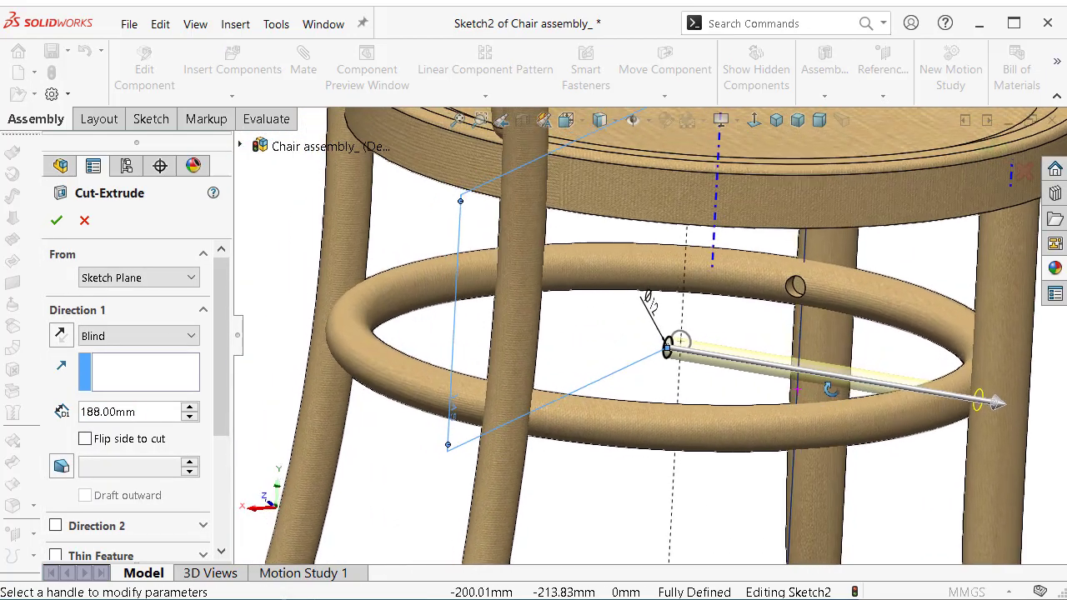
{"action": "left_click", "coordinate": [57, 222]}
{"action": "scroll", "coordinate": [702, 369], "scroll_direction": "up", "scroll_amount": 3}
{"action": "mouse_move", "coordinate": [702, 369]}
{"action": "middle_mouse_down"}
{"action": "mouse_move", "coordinate": [888, 411]}
{"action": "mouse_move", "coordinate": [881, 309]}
{"action": "mouse_move", "coordinate": [805, 375]}
{"action": "mouse_move", "coordinate": [805, 357]}
{"action": "middle_mouse_up"}
{"action": "scroll", "coordinate": [121, 500], "scroll_direction": "down", "scroll_amount": 1}
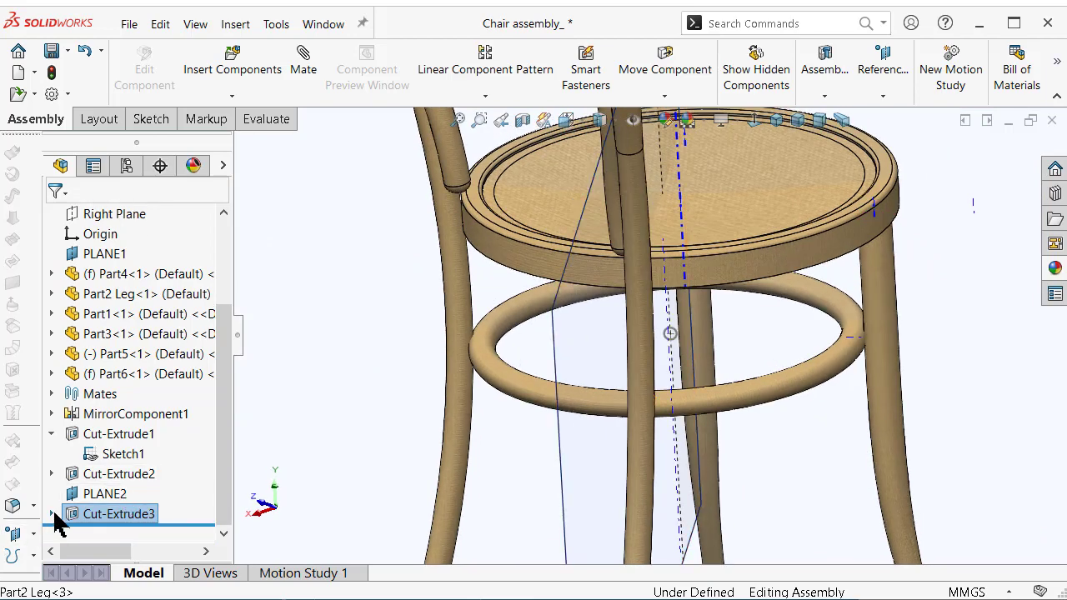
Reuse Sketch2 from Cut-Extrude3 for a reversed 155 mm blind extruded cut
{"action": "left_click", "coordinate": [53, 513]}
{"action": "left_click", "coordinate": [117, 514]}
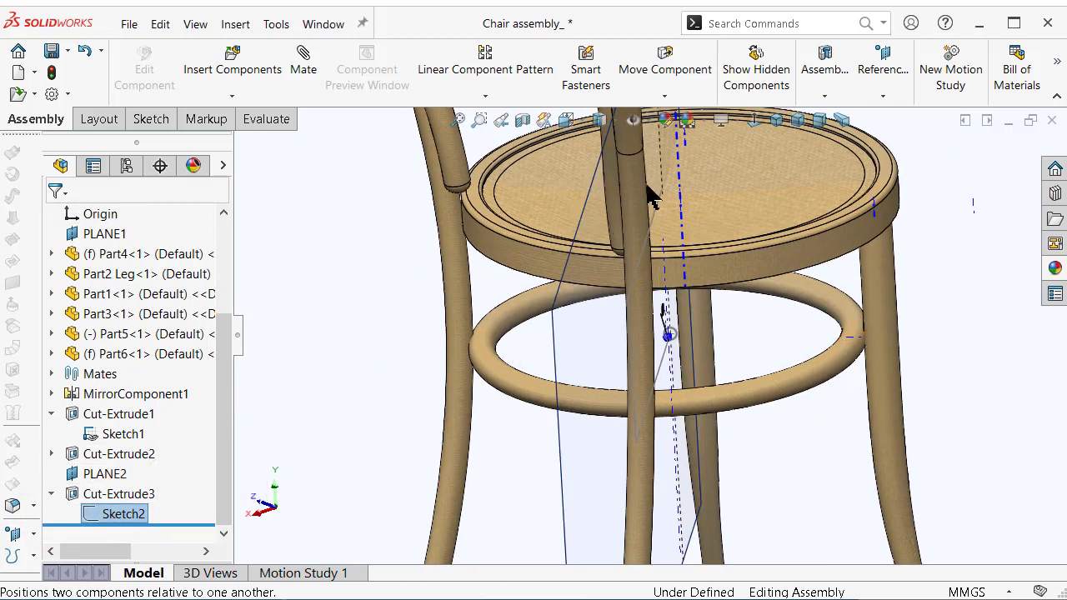
{"action": "middle_click_drag", "start_coordinate": [653, 198], "coordinate": [650, 312]}
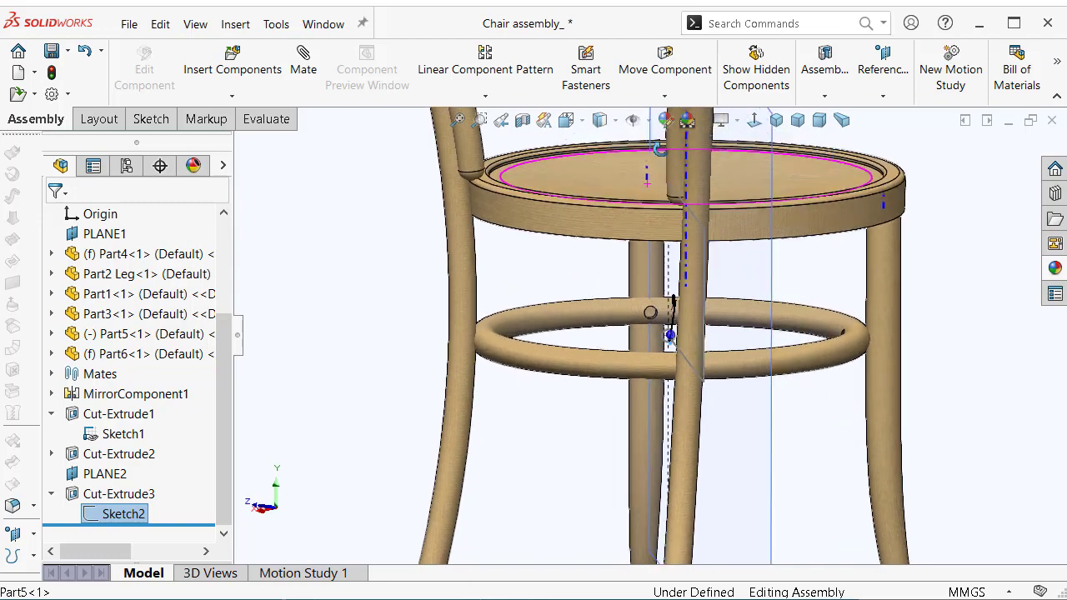
{"action": "middle_click_drag", "start_coordinate": [659, 148], "coordinate": [598, 175]}
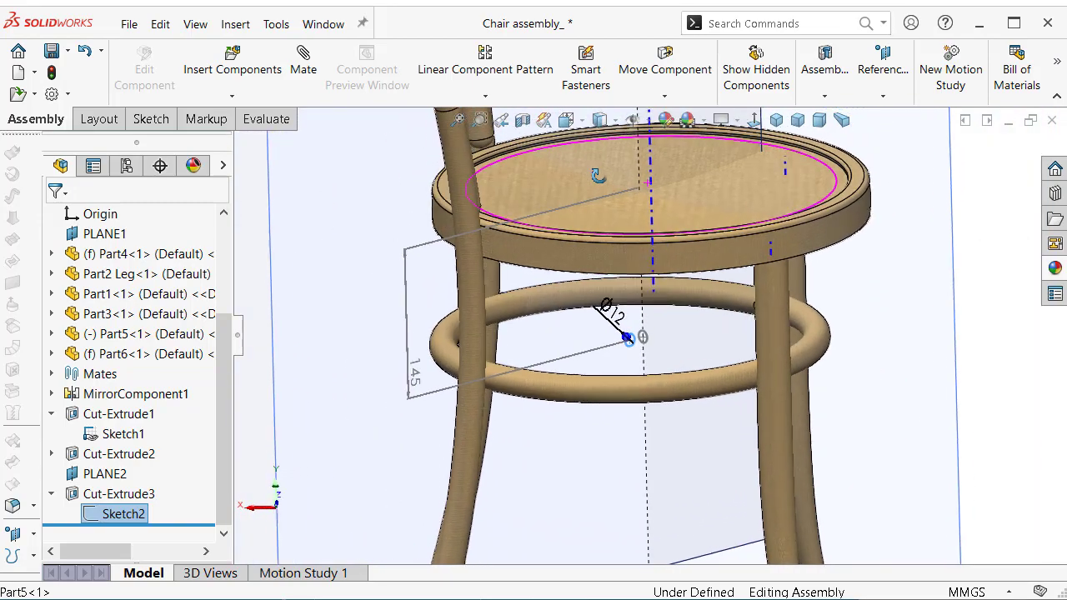
{"action": "scroll", "coordinate": [714, 352], "scroll_direction": "down", "scroll_amount": 3}
{"action": "left_click", "coordinate": [824, 95]}
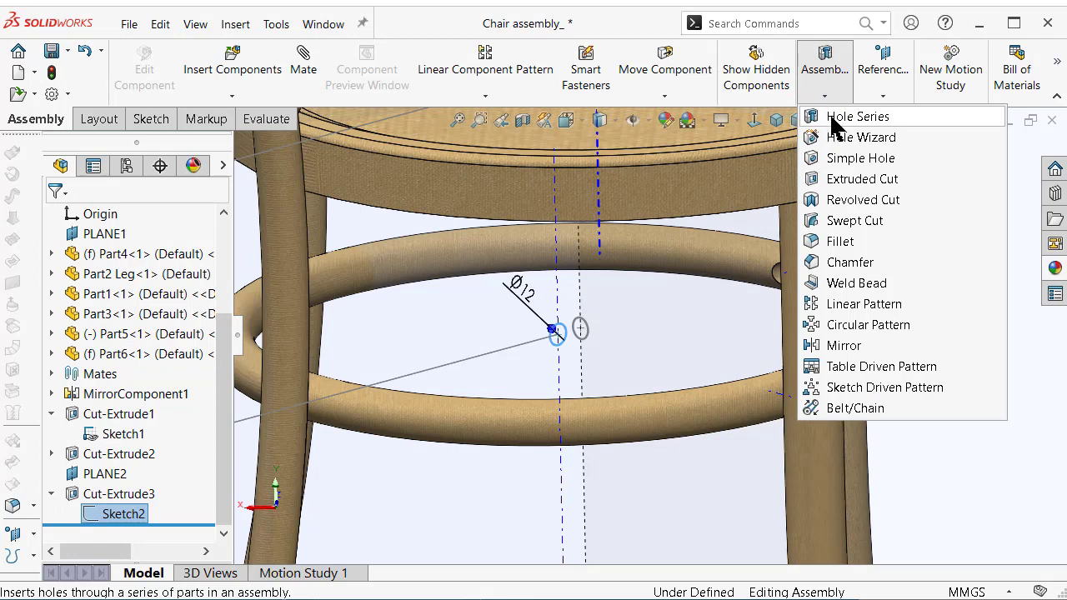
{"action": "left_click", "coordinate": [845, 180]}
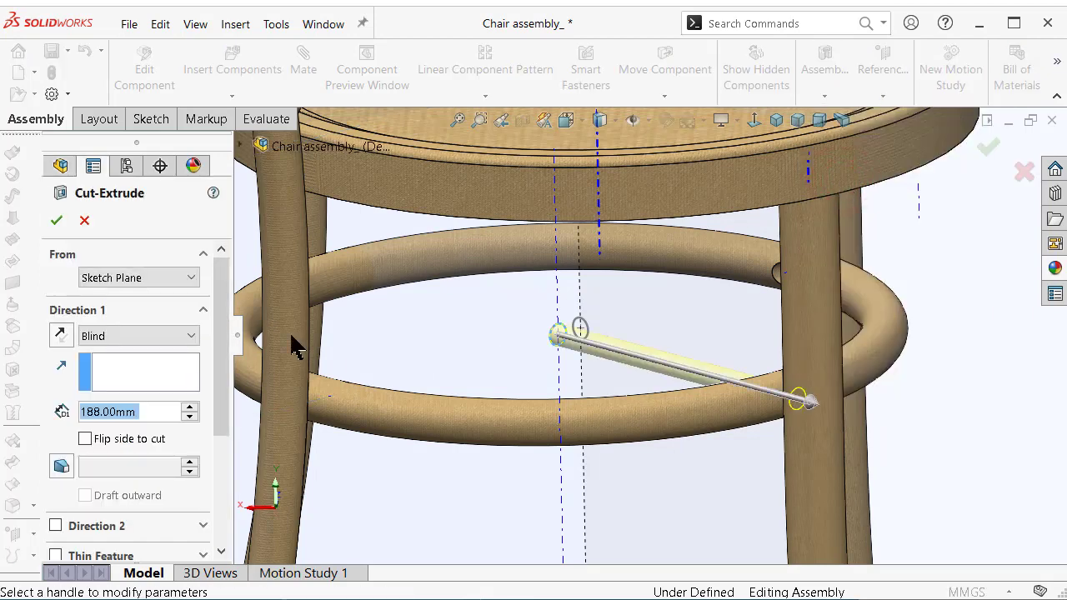
{"action": "left_click", "coordinate": [59, 335]}
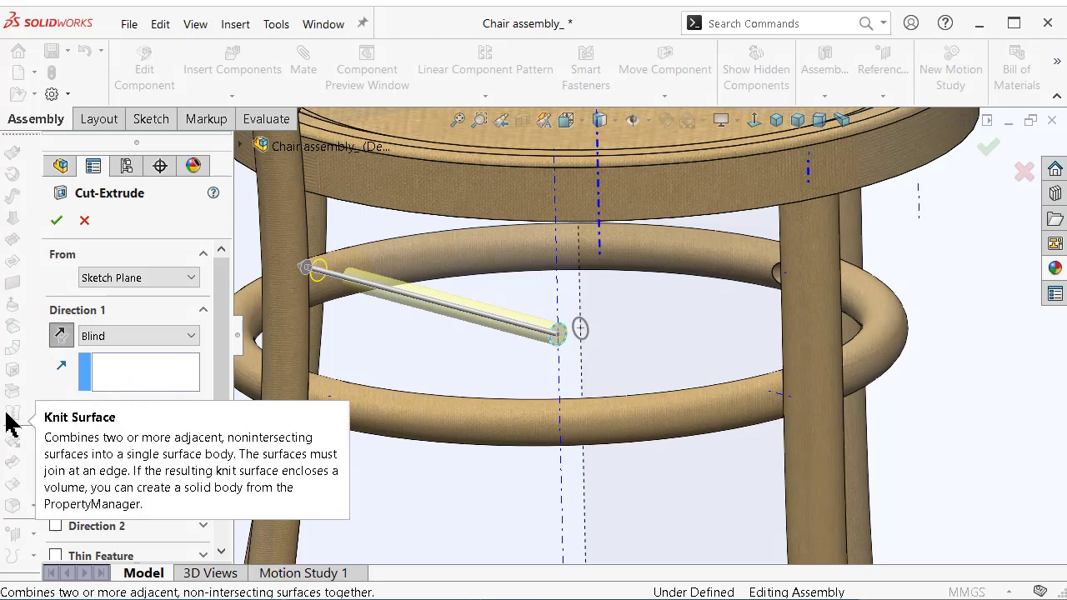
{"action": "type", "text": "155"}
{"action": "key", "text": "Return"}
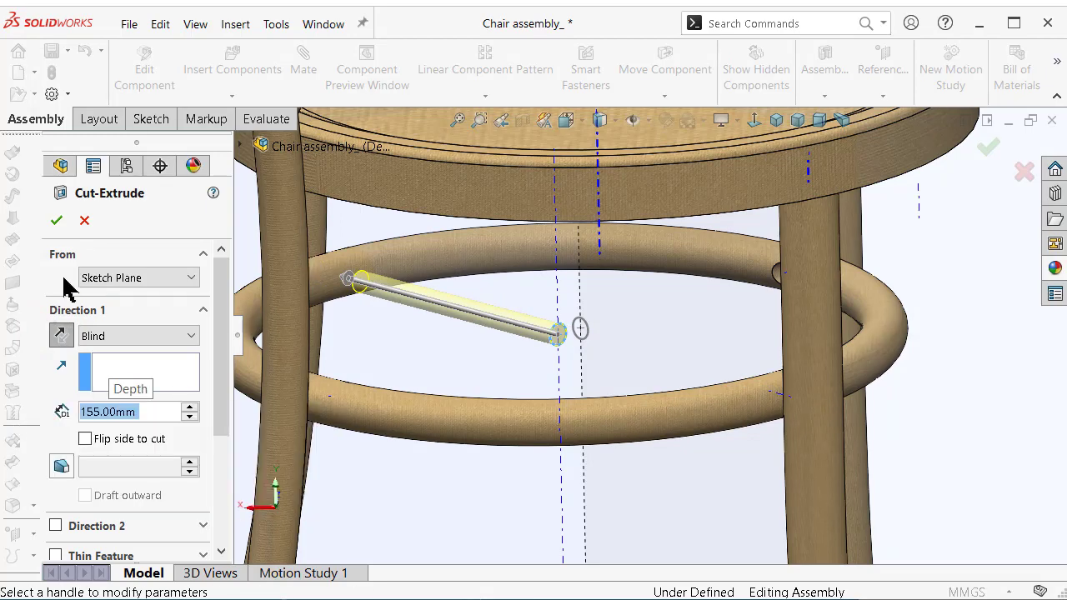
{"action": "left_click", "coordinate": [56, 220]}
{"action": "scroll", "coordinate": [800, 354], "scroll_direction": "up", "scroll_amount": 2}
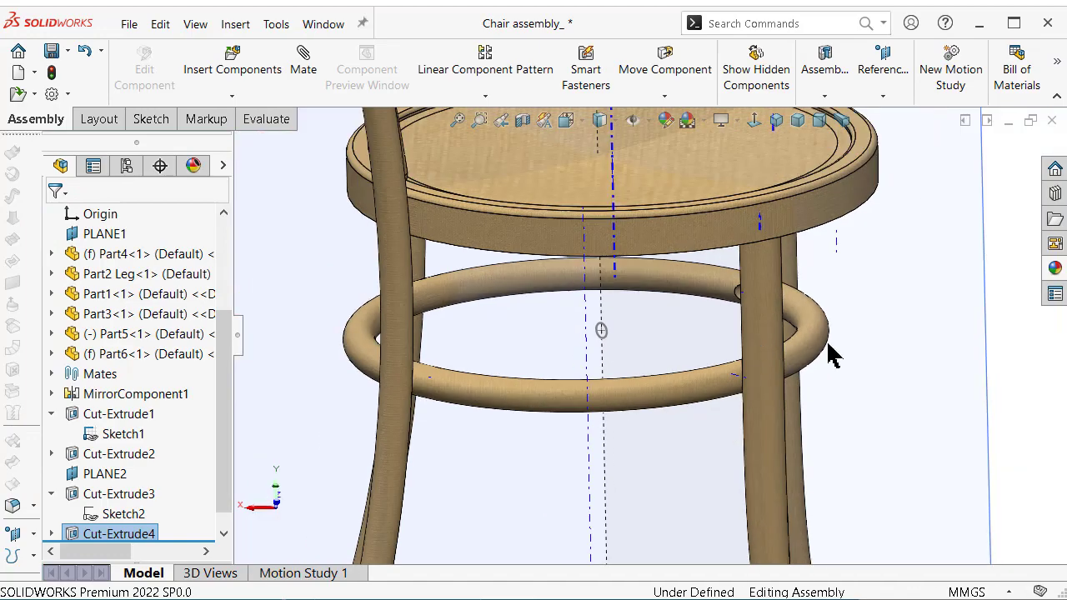
{"action": "scroll", "coordinate": [692, 346], "scroll_direction": "up", "scroll_amount": 3}
{"action": "scroll", "coordinate": [833, 342], "scroll_direction": "up", "scroll_amount": 2}
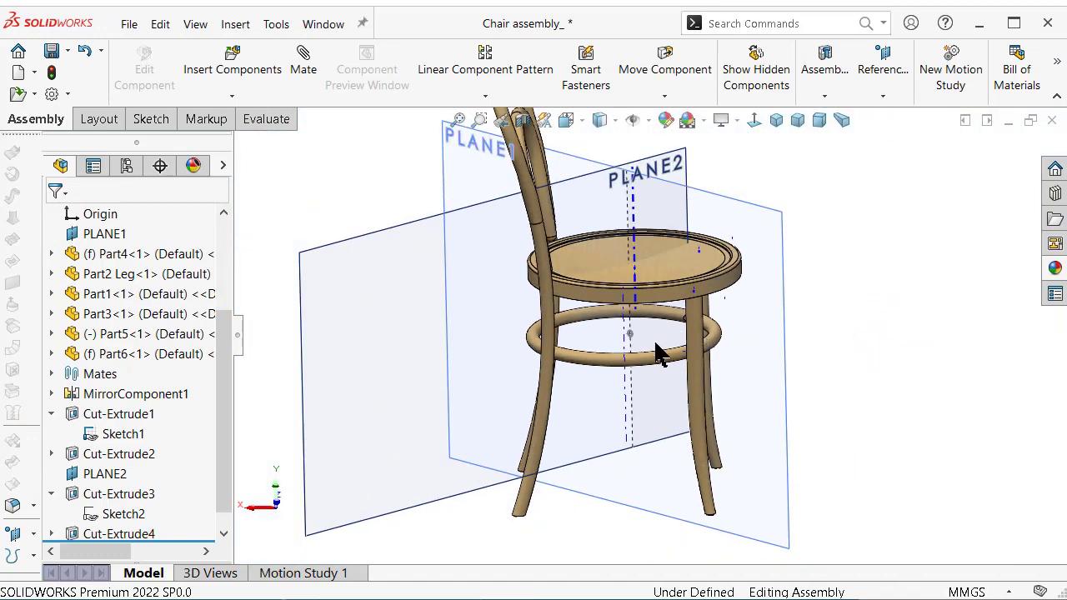
{"action": "scroll", "coordinate": [659, 352], "scroll_direction": "down", "scroll_amount": 2}
{"action": "middle_click_drag", "start_coordinate": [691, 282], "coordinate": [906, 332]}
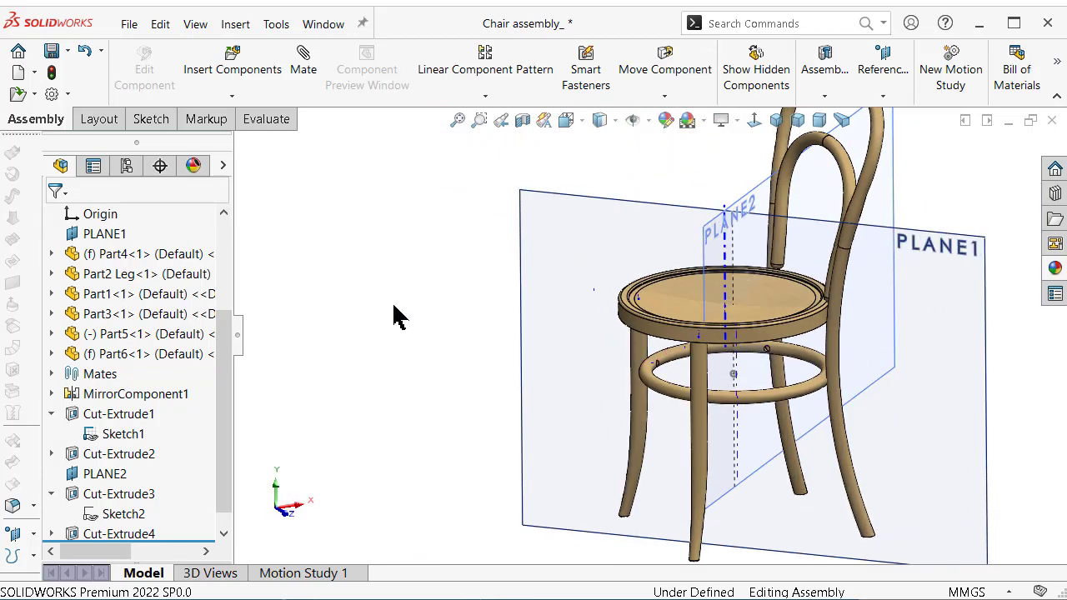
{"action": "scroll", "coordinate": [861, 364], "scroll_direction": "down", "scroll_amount": 5}
{"action": "scroll", "coordinate": [829, 363], "scroll_direction": "up", "scroll_amount": 2}
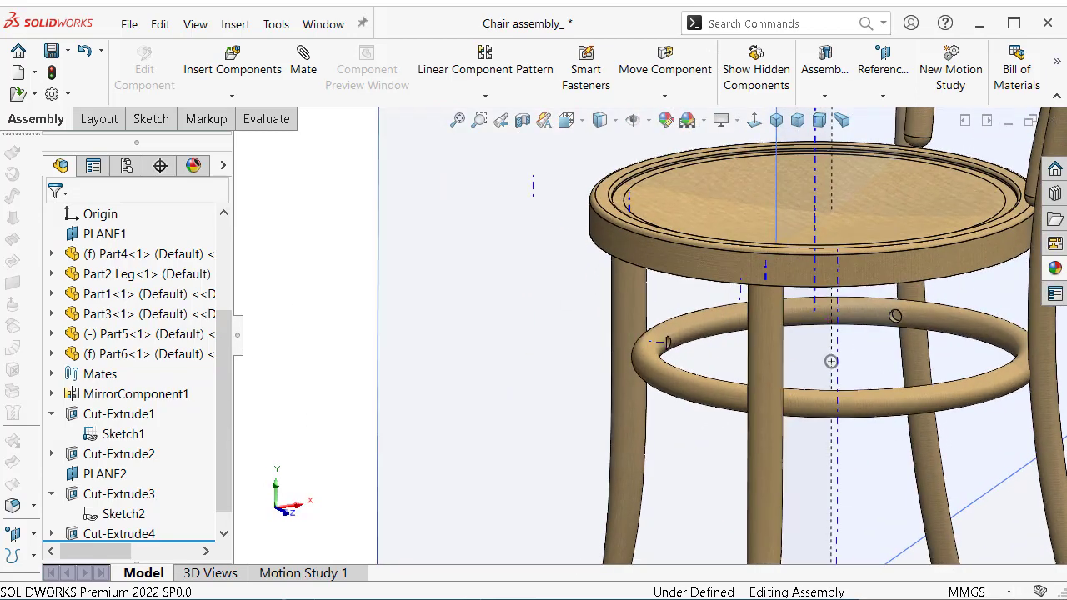
{"action": "key", "text": "f"}
{"action": "middle_click_drag", "start_coordinate": [840, 273], "coordinate": [950, 218]}
{"action": "left_click", "coordinate": [776, 120]}
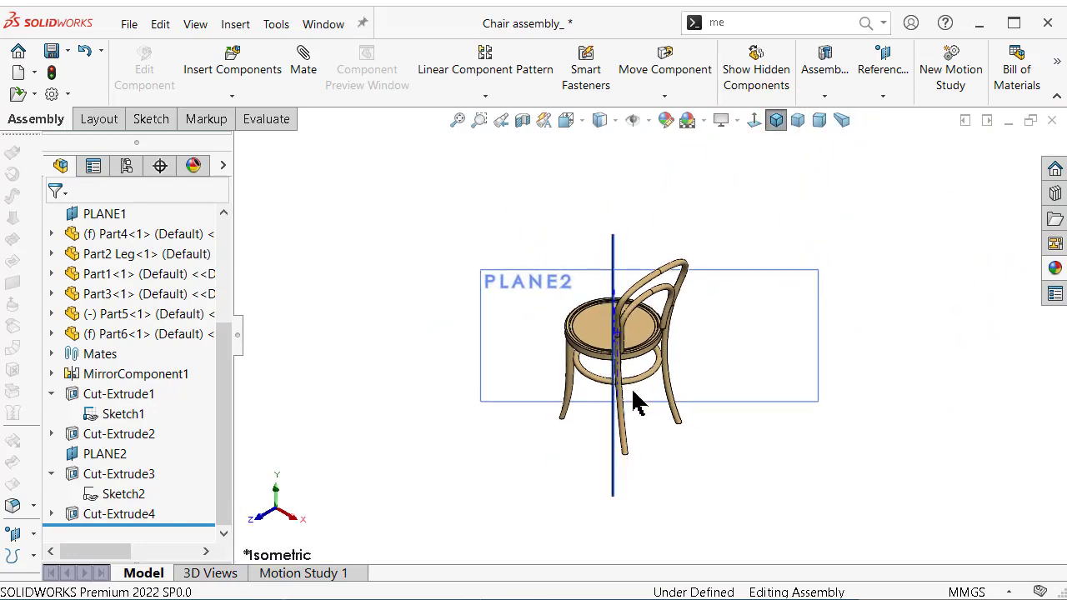
{"action": "scroll", "coordinate": [631, 385], "scroll_direction": "down", "scroll_amount": 4}
{"action": "mouse_move", "coordinate": [627, 371]}
{"action": "middle_mouse_down"}
{"action": "mouse_move", "coordinate": [720, 255]}
{"action": "mouse_move", "coordinate": [589, 250]}
{"action": "middle_mouse_up"}
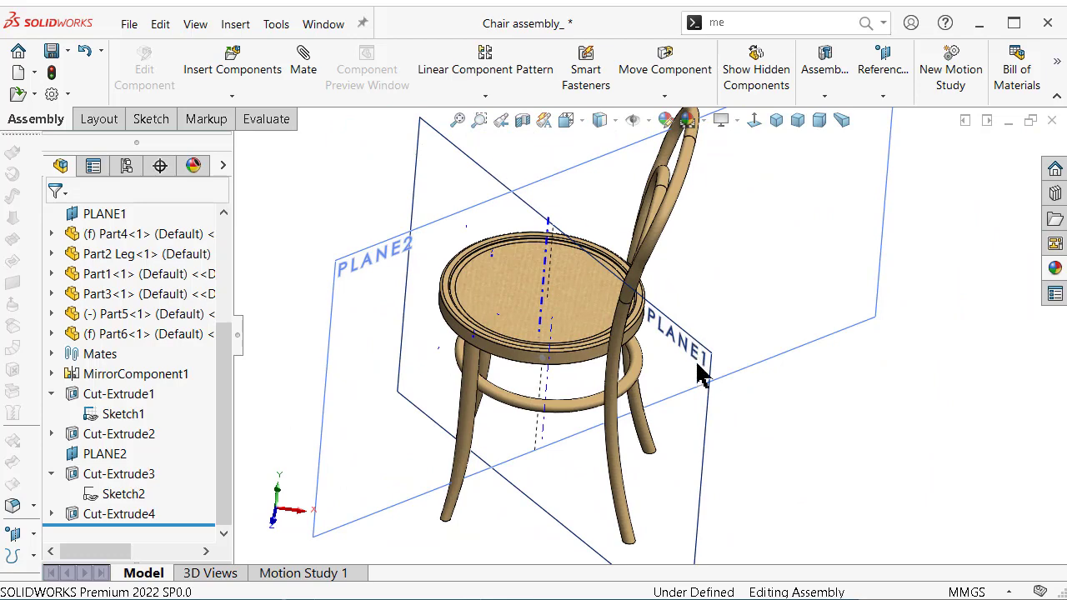
{"action": "mouse_move", "coordinate": [705, 387]}
{"action": "middle_mouse_down"}
{"action": "mouse_move", "coordinate": [714, 293]}
{"action": "mouse_move", "coordinate": [809, 281]}
{"action": "middle_mouse_up"}
{"action": "left_click", "coordinate": [809, 268]}
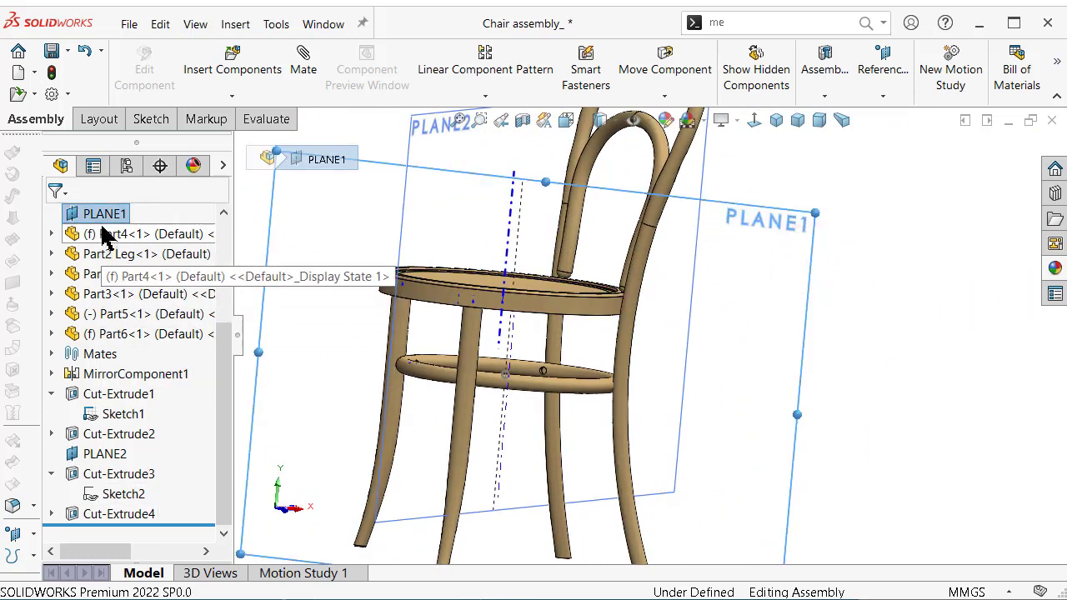
Start a sketch on PLANE1, viewed straight on and zoomed to the seat rail
{"action": "left_click", "coordinate": [76, 215]}
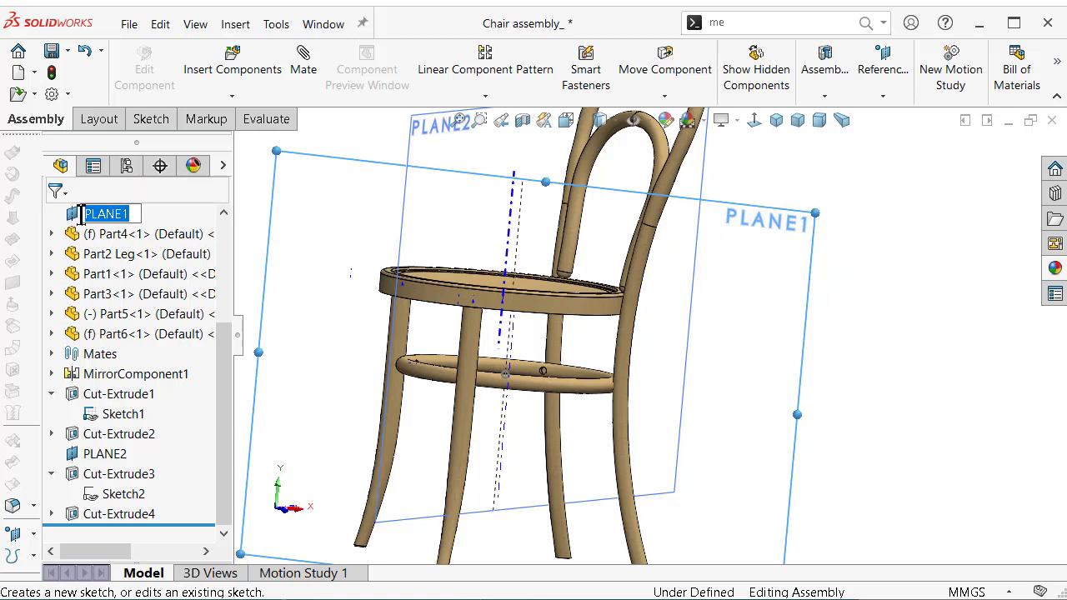
{"action": "left_click", "coordinate": [75, 215]}
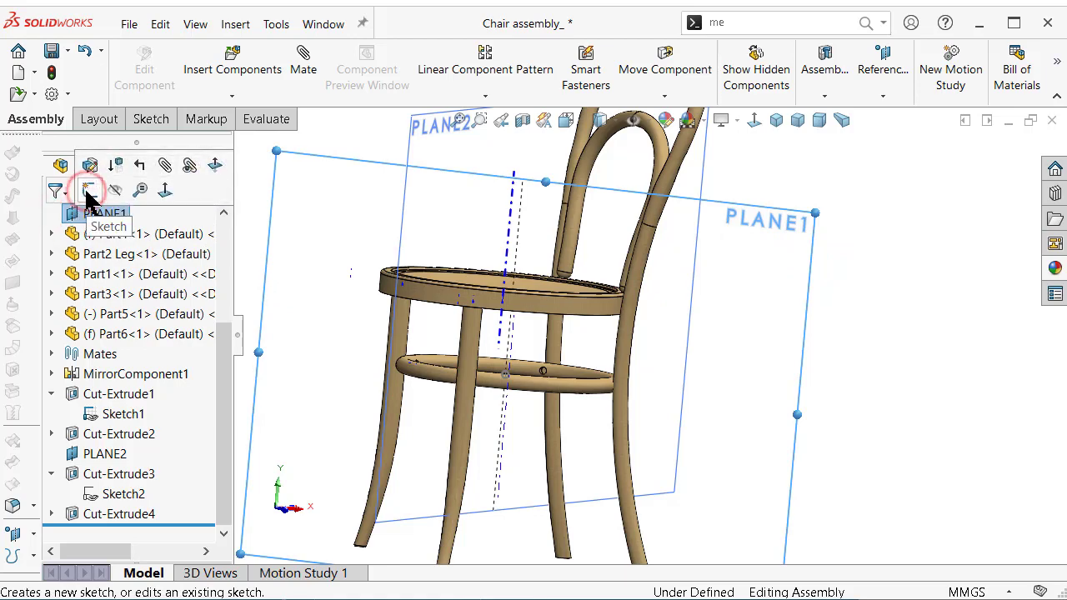
{"action": "left_click", "coordinate": [87, 194]}
{"action": "left_click", "coordinate": [753, 125]}
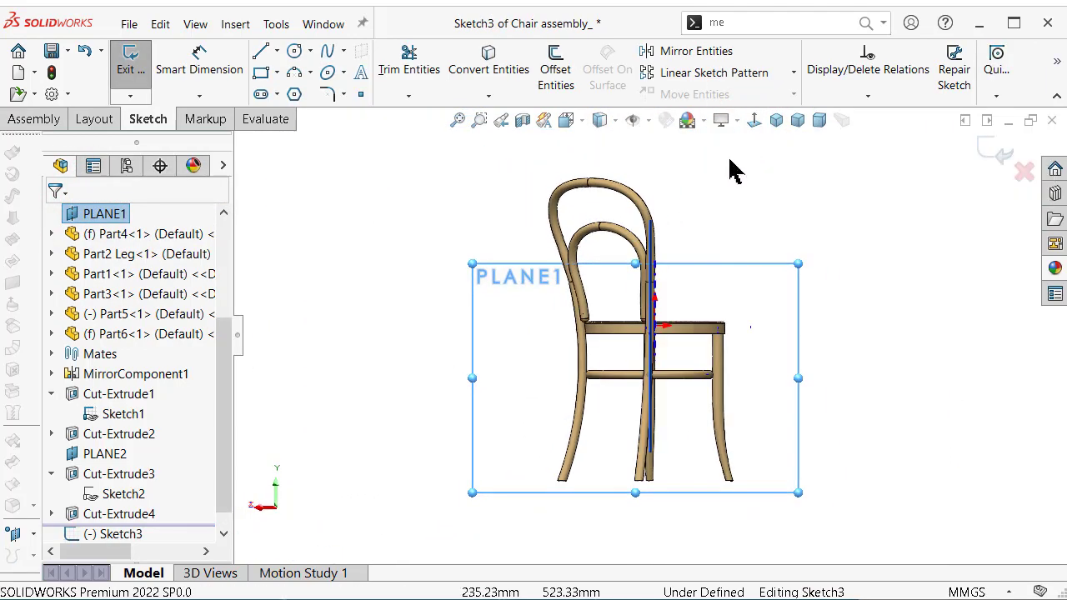
{"action": "scroll", "coordinate": [659, 334], "scroll_direction": "down", "scroll_amount": 5}
{"action": "scroll", "coordinate": [654, 337], "scroll_direction": "down", "scroll_amount": 3}
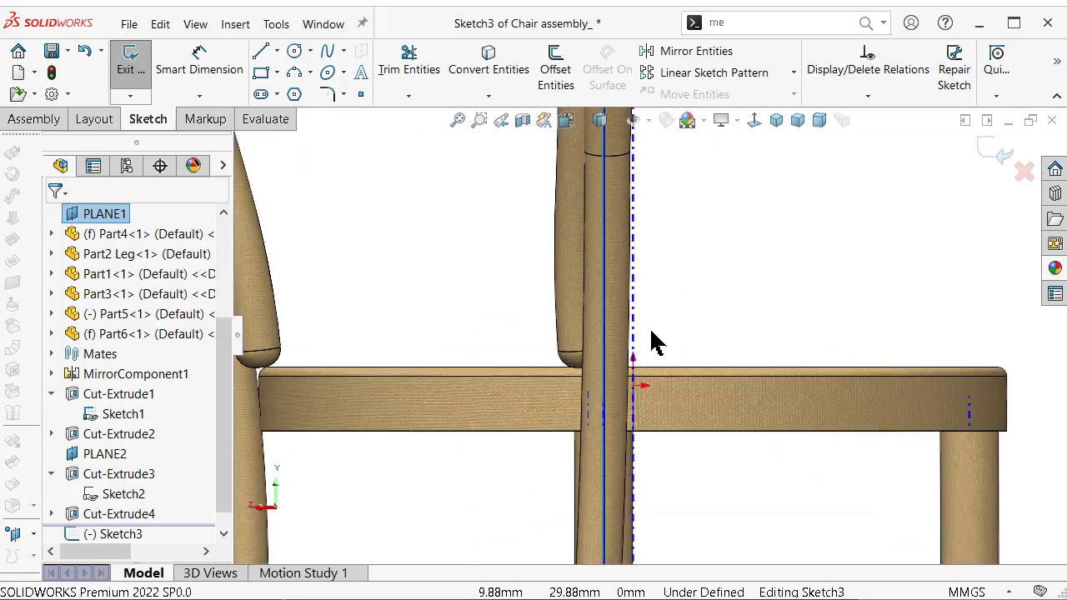
{"action": "scroll", "coordinate": [652, 345], "scroll_direction": "down", "scroll_amount": 1}
{"action": "scroll", "coordinate": [639, 392], "scroll_direction": "up", "scroll_amount": 3}
{"action": "scroll", "coordinate": [639, 392], "scroll_direction": "down", "scroll_amount": 1}
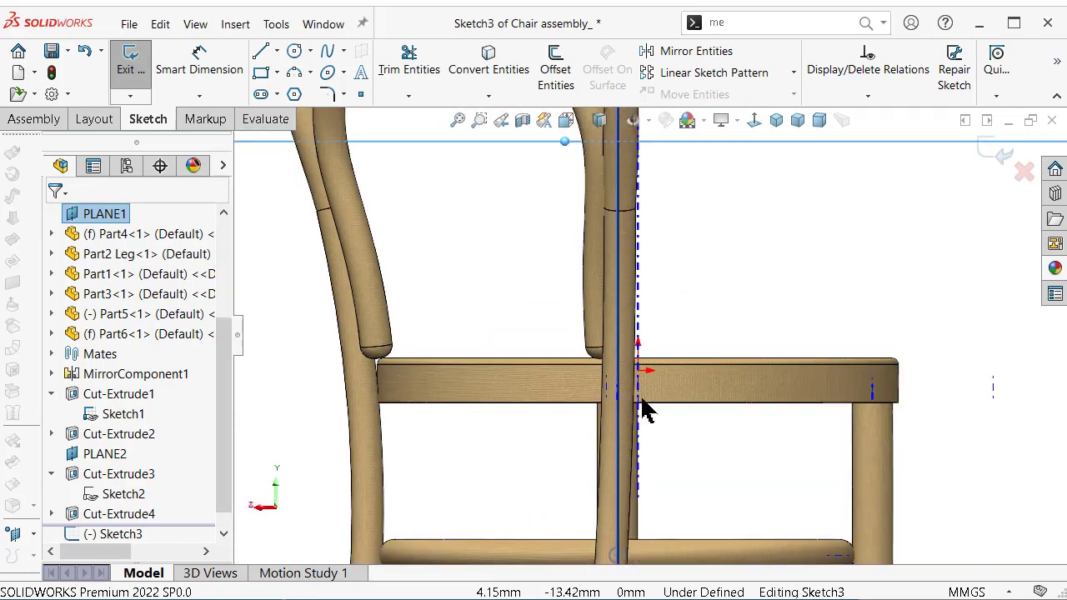
{"action": "scroll", "coordinate": [638, 391], "scroll_direction": "down", "scroll_amount": 2}
{"action": "scroll", "coordinate": [638, 389], "scroll_direction": "down", "scroll_amount": 2}
{"action": "scroll", "coordinate": [638, 390], "scroll_direction": "up", "scroll_amount": 4}
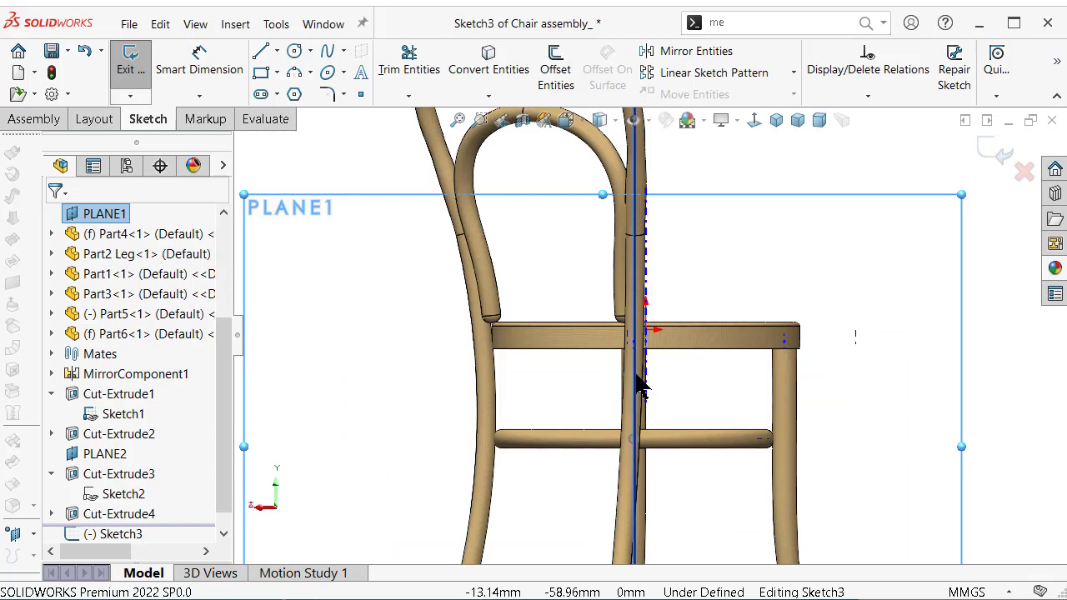
{"action": "scroll", "coordinate": [639, 385], "scroll_direction": "down", "scroll_amount": 2}
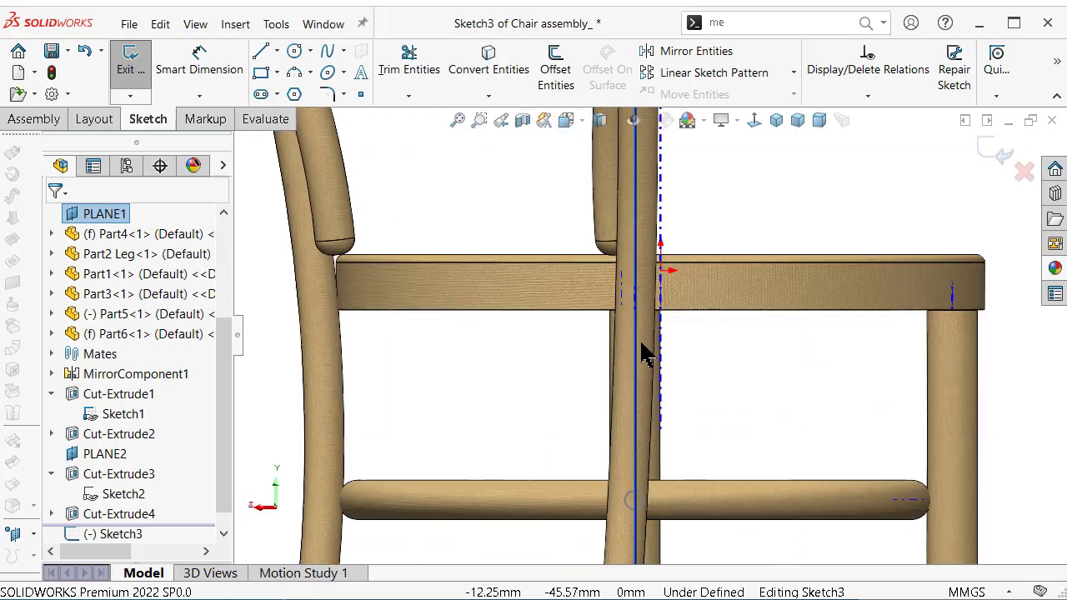
Hide PLANE2 from the view
{"action": "right_click", "coordinate": [117, 460]}
{"action": "left_click", "coordinate": [130, 430]}
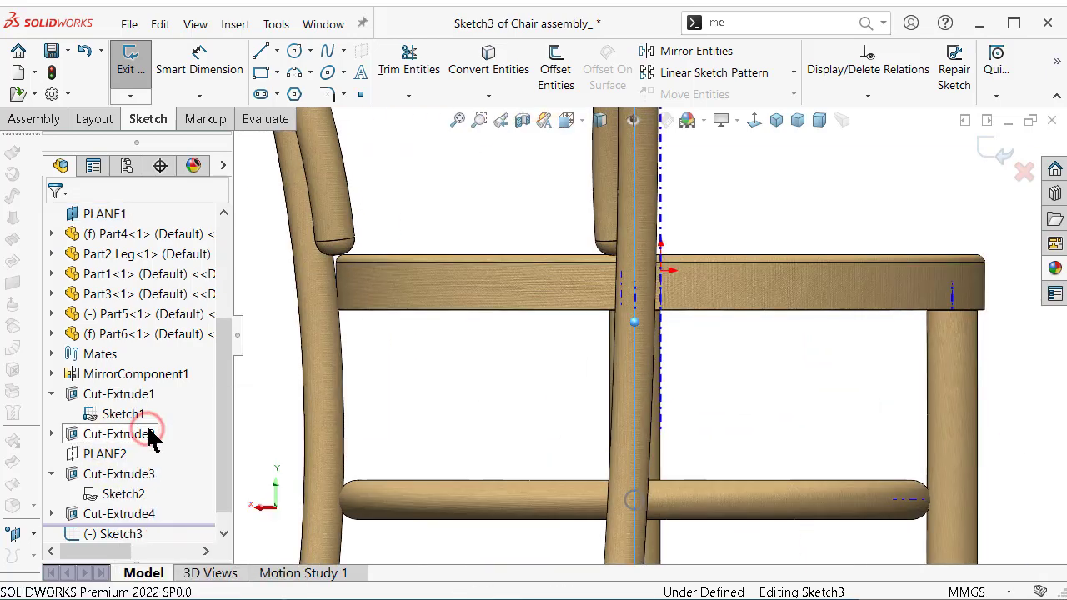
{"action": "scroll", "coordinate": [658, 283], "scroll_direction": "down", "scroll_amount": 1}
{"action": "scroll", "coordinate": [682, 350], "scroll_direction": "down", "scroll_amount": 3}
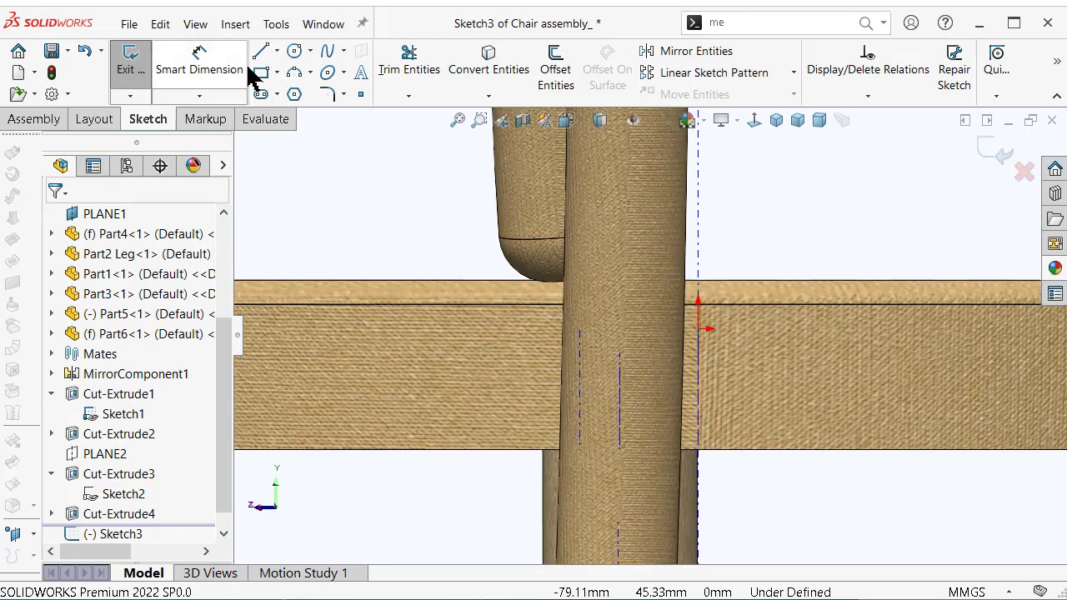
Draw a circle on the back leg and dimension its diameter to 12 mm
{"action": "left_click", "coordinate": [294, 51]}
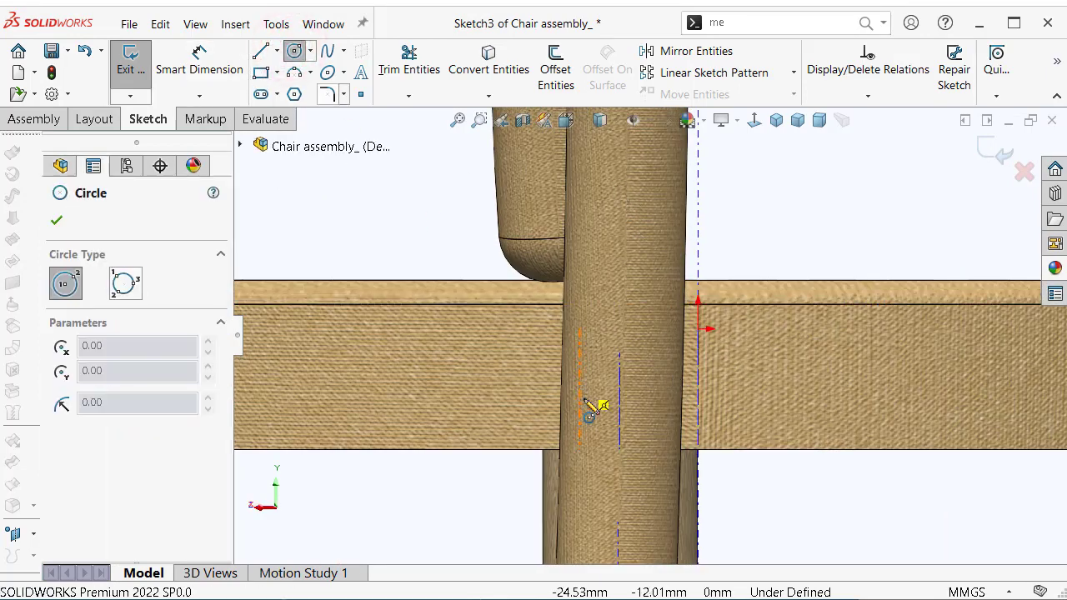
{"action": "left_click", "coordinate": [619, 371]}
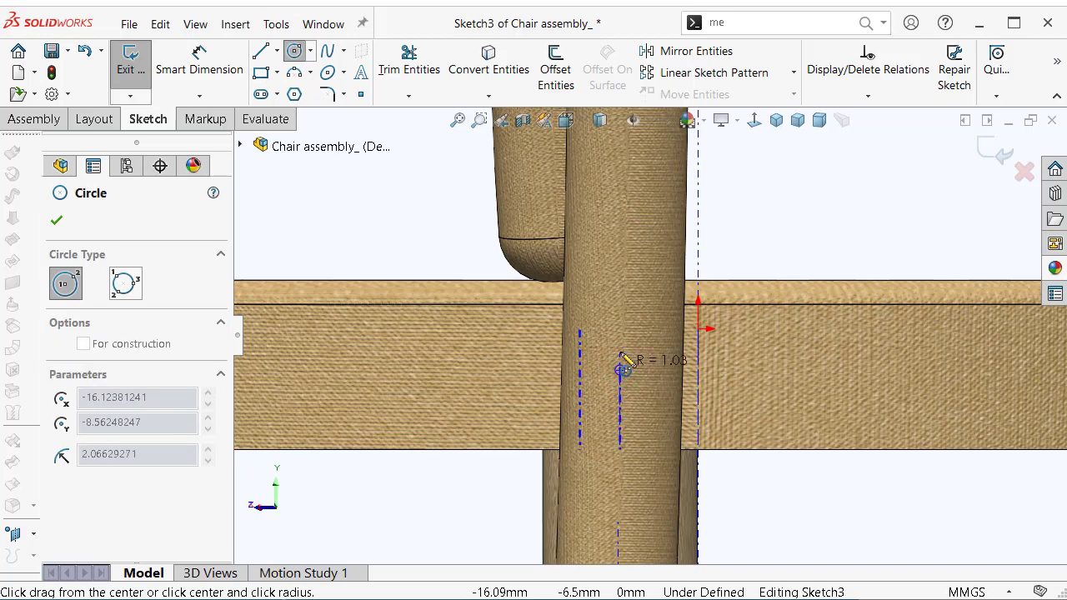
{"action": "left_click", "coordinate": [642, 350]}
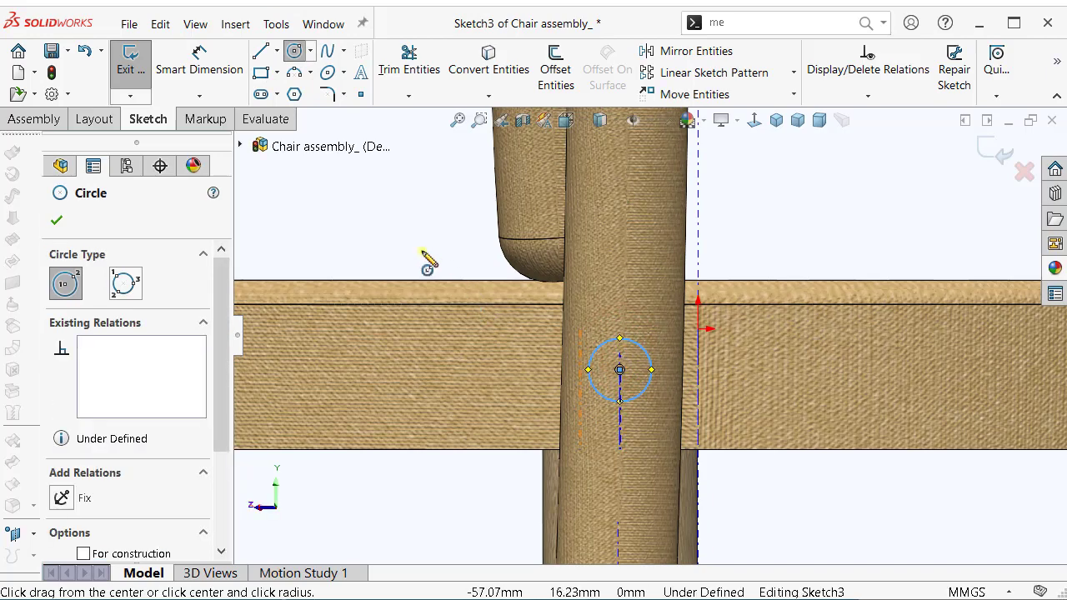
{"action": "right_click_drag", "start_coordinate": [422, 250], "coordinate": [376, 177]}
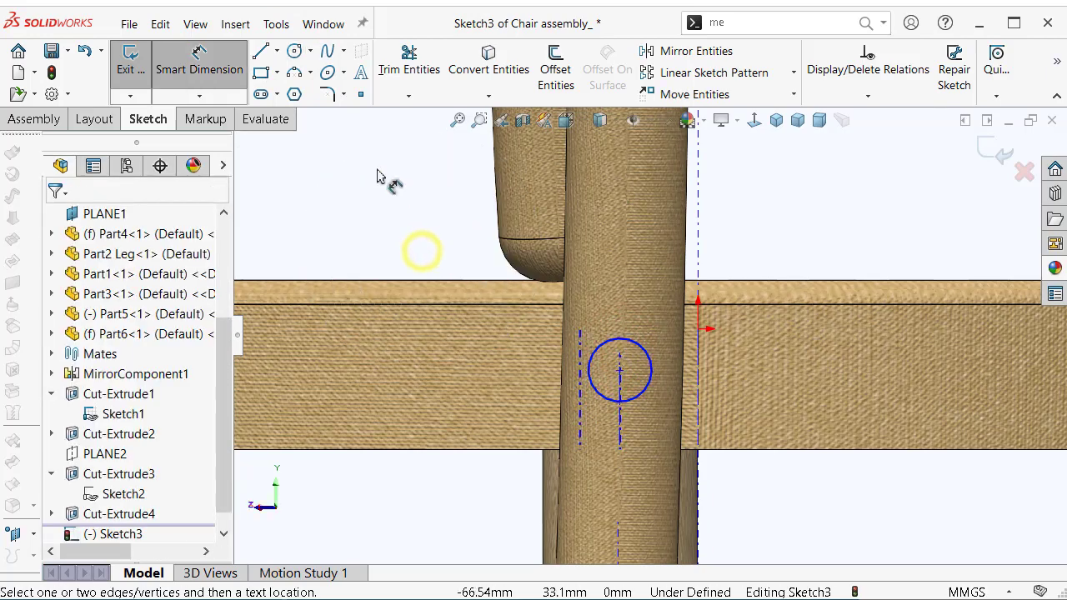
{"action": "left_click", "coordinate": [652, 370]}
{"action": "left_click", "coordinate": [840, 243]}
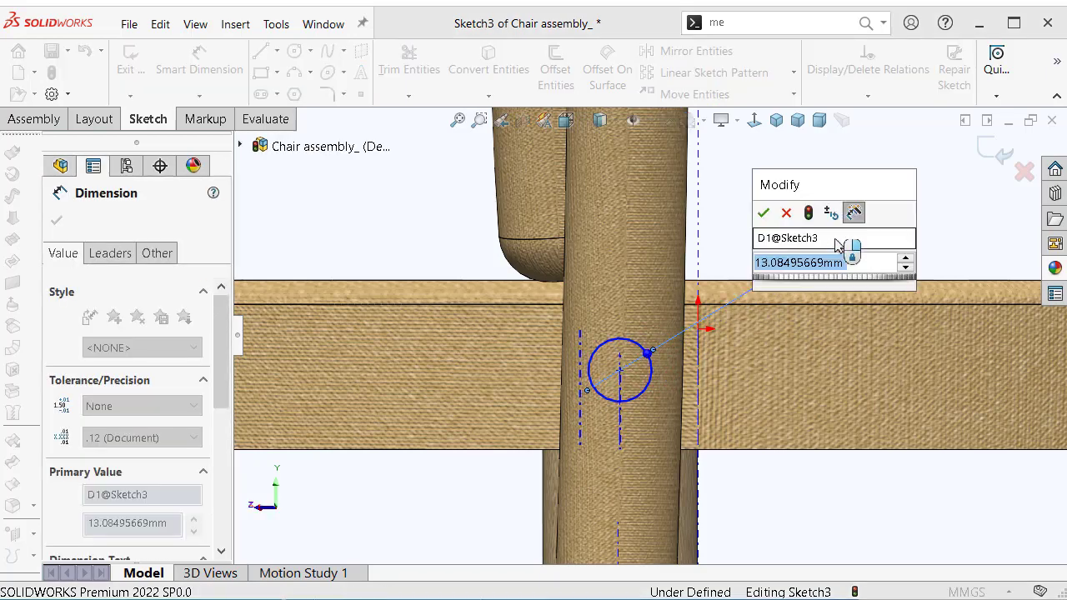
{"action": "type", "text": "12"}
{"action": "key", "text": "Return"}
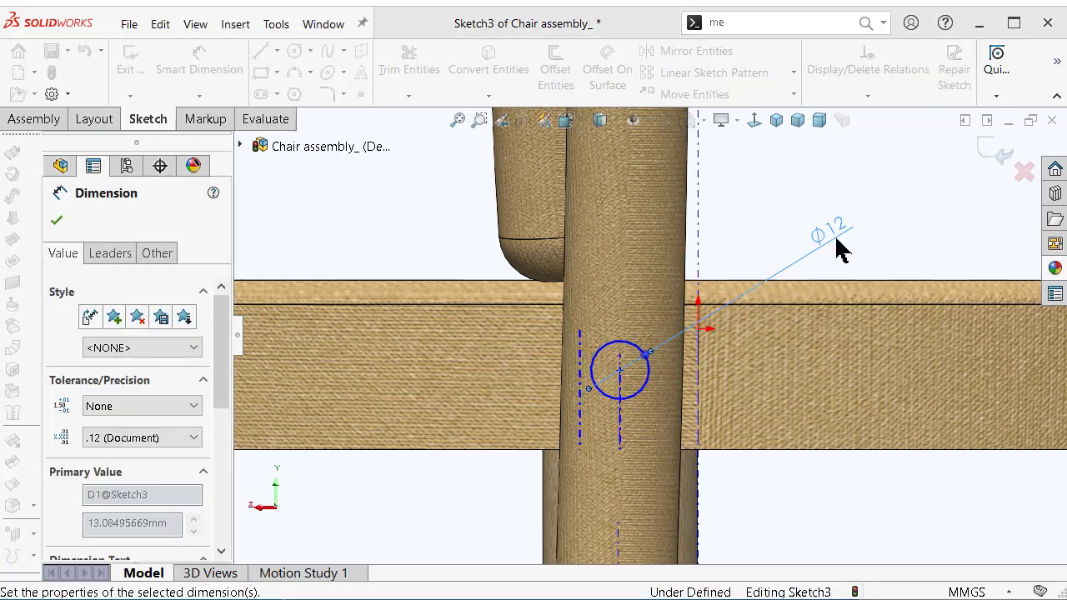
Locate the circle centre 8 mm from the reference point and return to assembly tools
{"action": "left_click", "coordinate": [620, 371]}
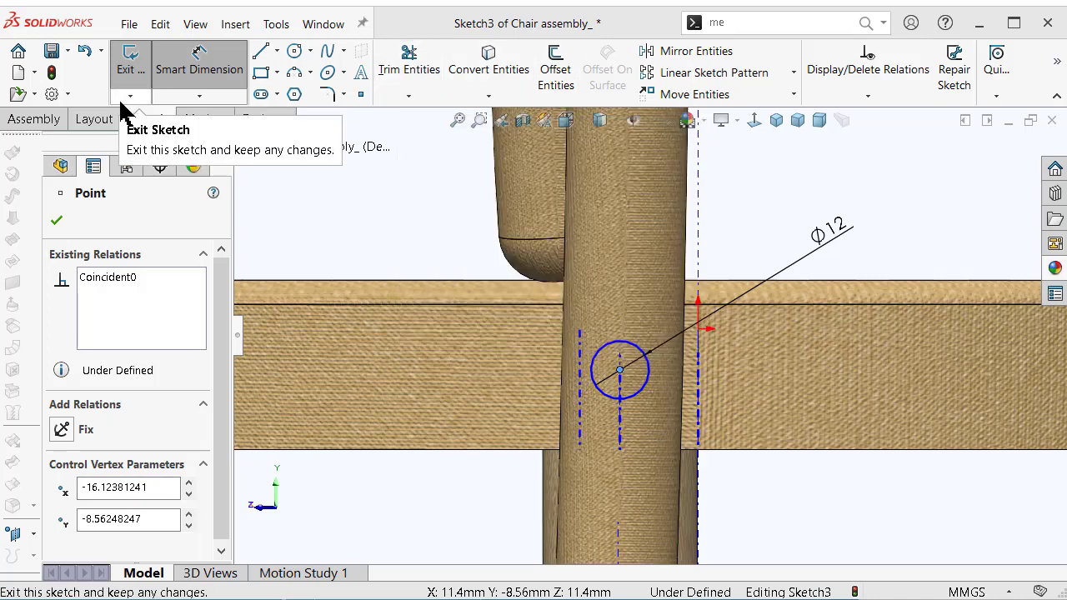
{"action": "left_click", "coordinate": [699, 329]}
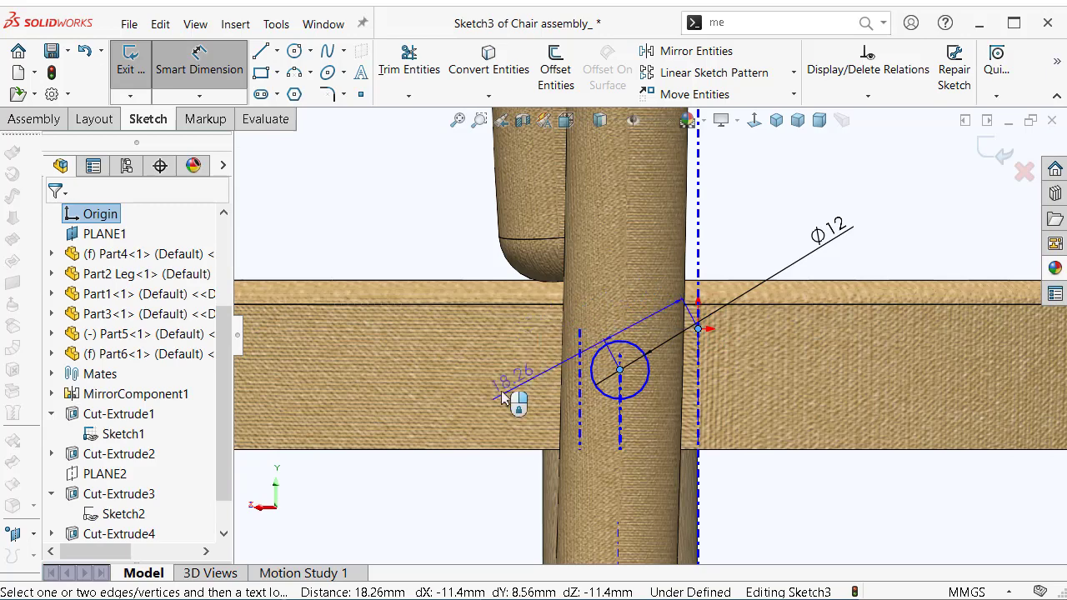
{"action": "left_click", "coordinate": [506, 347]}
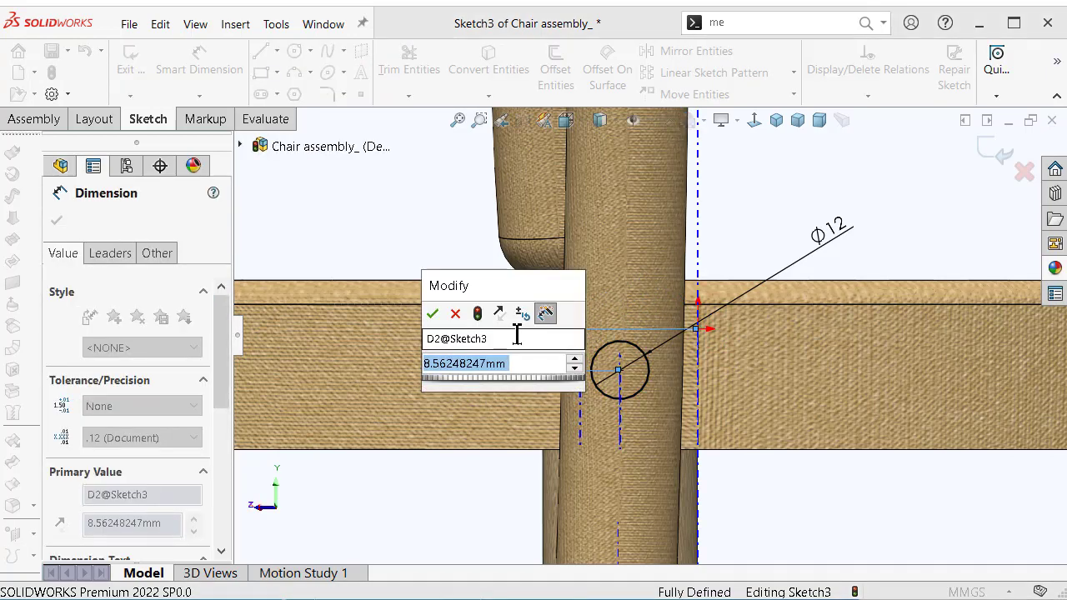
{"action": "type", "text": "8"}
{"action": "key", "text": "Return"}
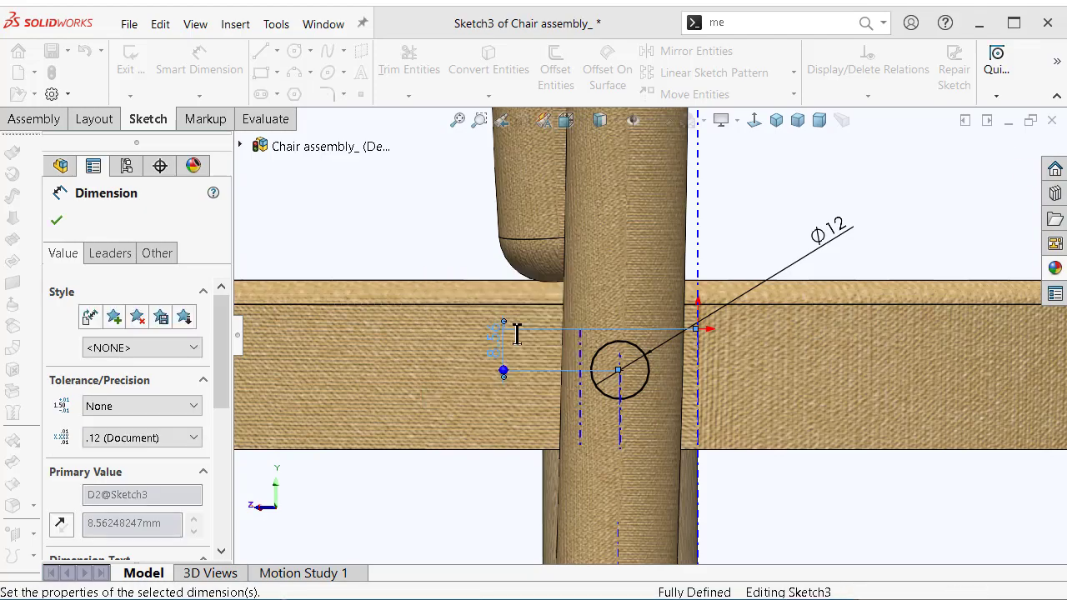
{"action": "scroll", "coordinate": [646, 339], "scroll_direction": "up", "scroll_amount": 2}
{"action": "scroll", "coordinate": [754, 299], "scroll_direction": "up", "scroll_amount": 2}
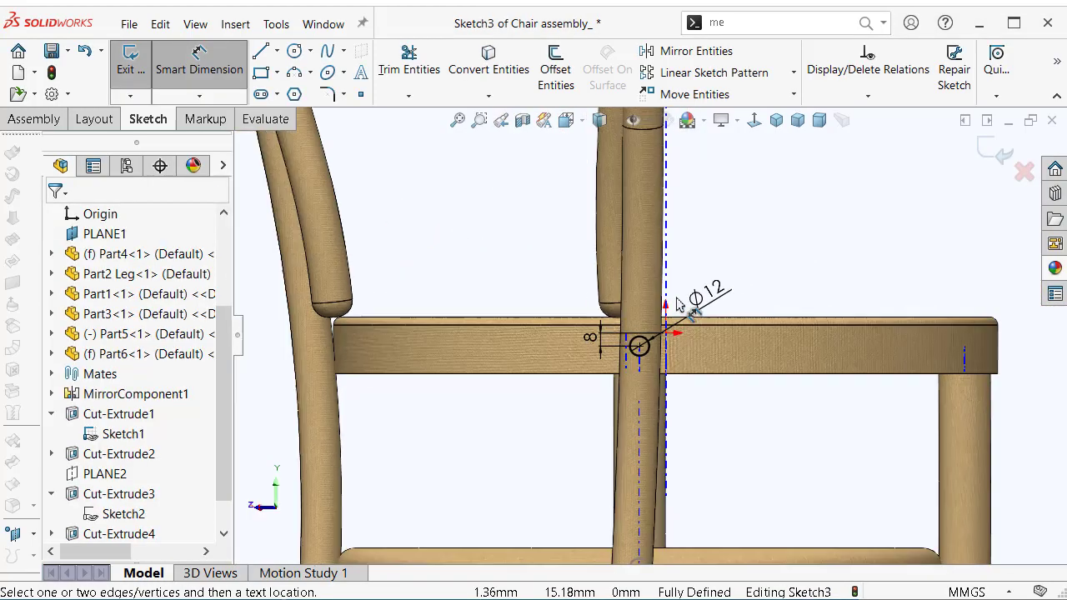
{"action": "mouse_move", "coordinate": [690, 310]}
{"action": "middle_mouse_down"}
{"action": "mouse_move", "coordinate": [586, 276]}
{"action": "mouse_move", "coordinate": [547, 323]}
{"action": "mouse_move", "coordinate": [523, 306]}
{"action": "mouse_move", "coordinate": [668, 435]}
{"action": "mouse_move", "coordinate": [859, 300]}
{"action": "mouse_move", "coordinate": [756, 263]}
{"action": "mouse_move", "coordinate": [885, 494]}
{"action": "mouse_move", "coordinate": [869, 445]}
{"action": "mouse_move", "coordinate": [627, 322]}
{"action": "middle_mouse_up"}
{"action": "key", "text": "Escape"}
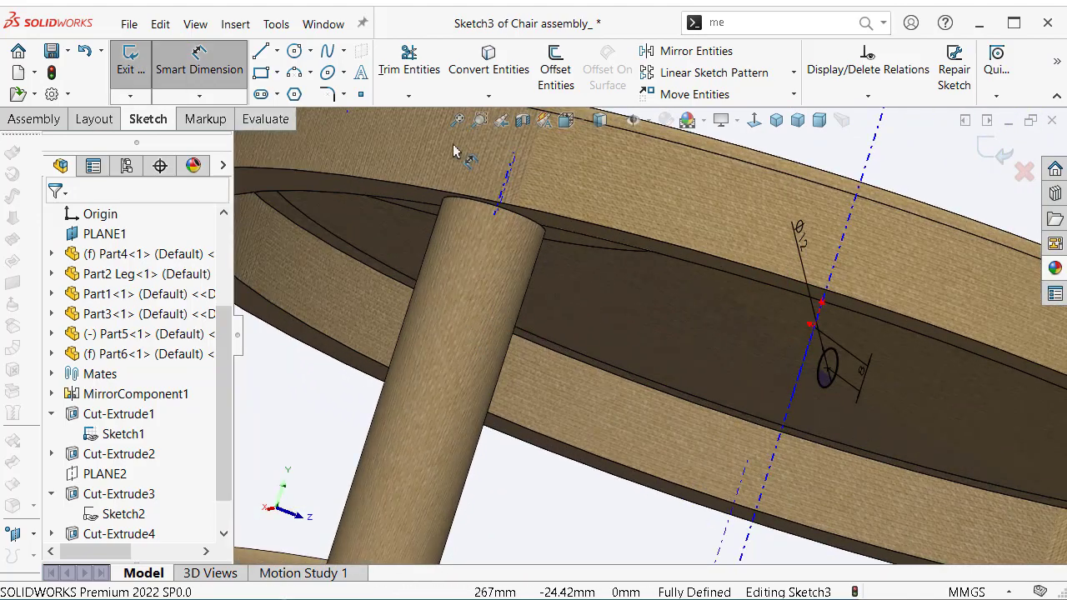
{"action": "left_click", "coordinate": [35, 119]}
Begin a reversed extruded cut from Sketch3 with its start condition set to Offset
{"action": "left_click", "coordinate": [830, 100]}
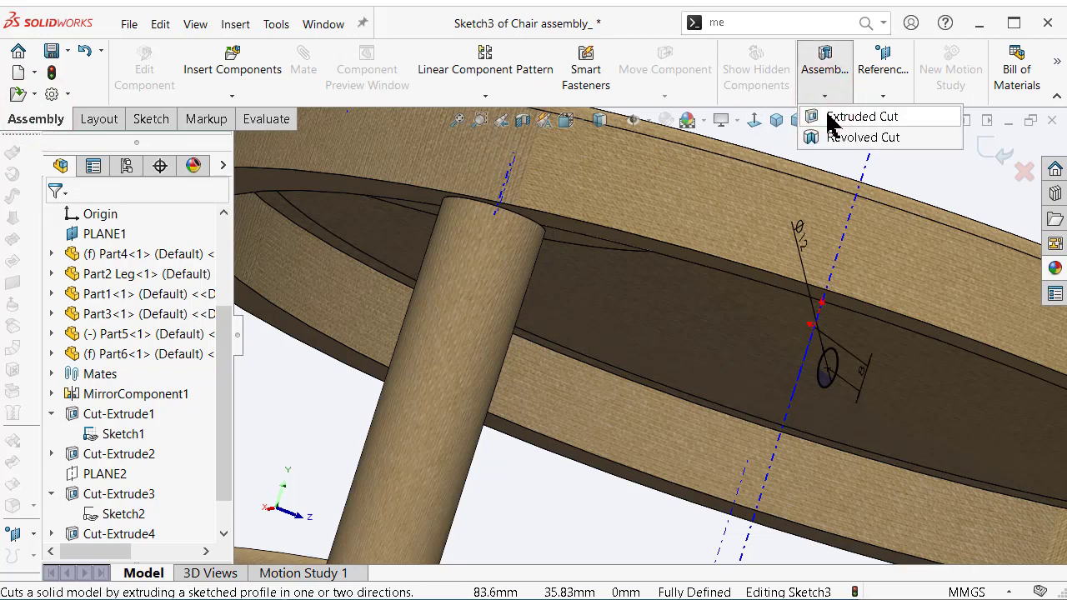
{"action": "left_click", "coordinate": [830, 114]}
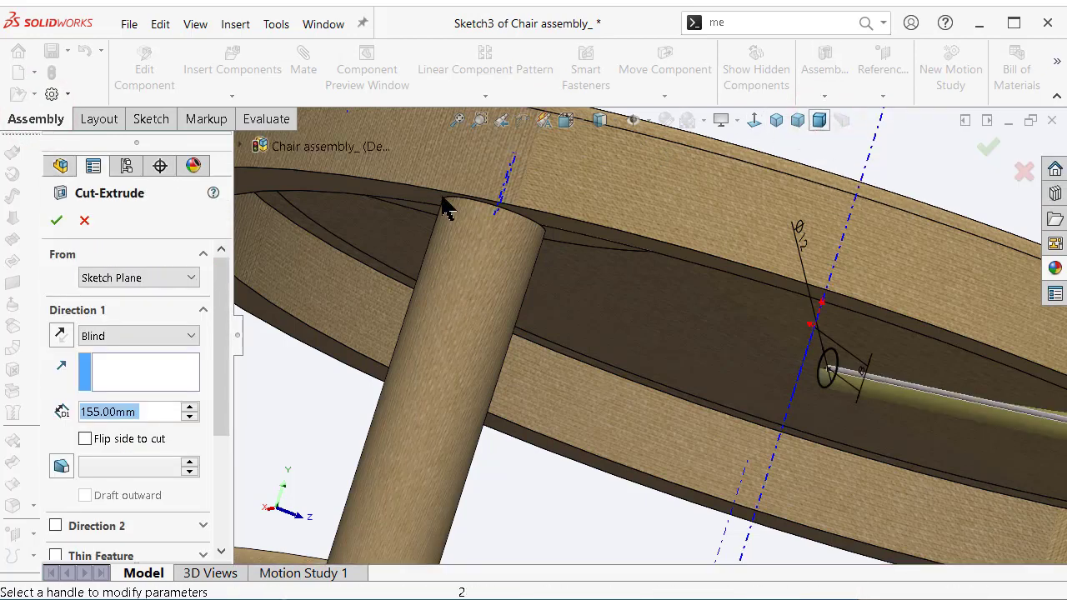
{"action": "left_click", "coordinate": [59, 335]}
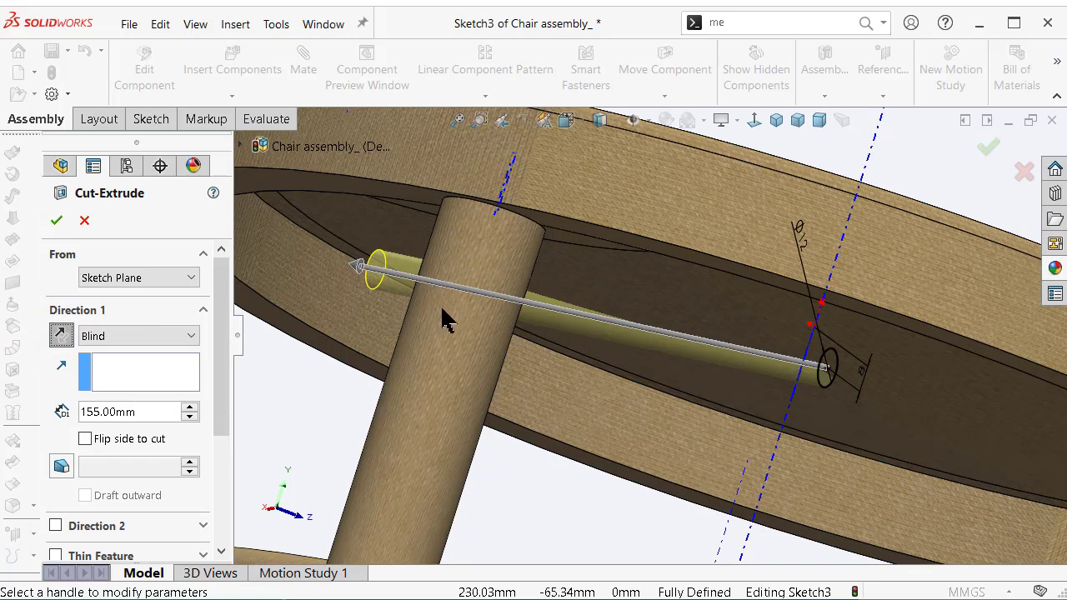
{"action": "middle_click_drag", "start_coordinate": [452, 309], "coordinate": [203, 263]}
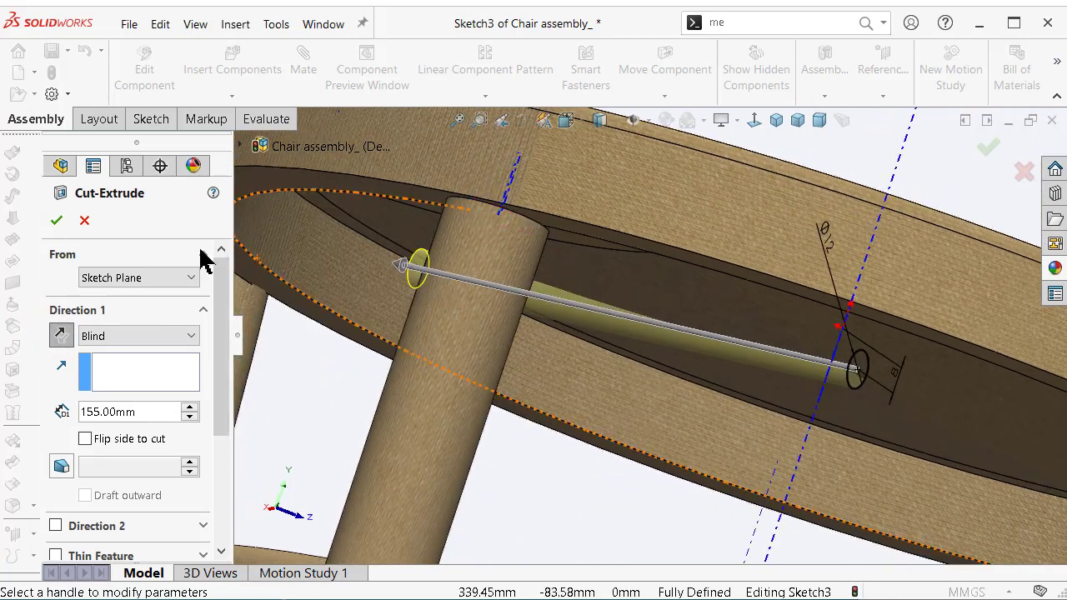
{"action": "left_click", "coordinate": [183, 279]}
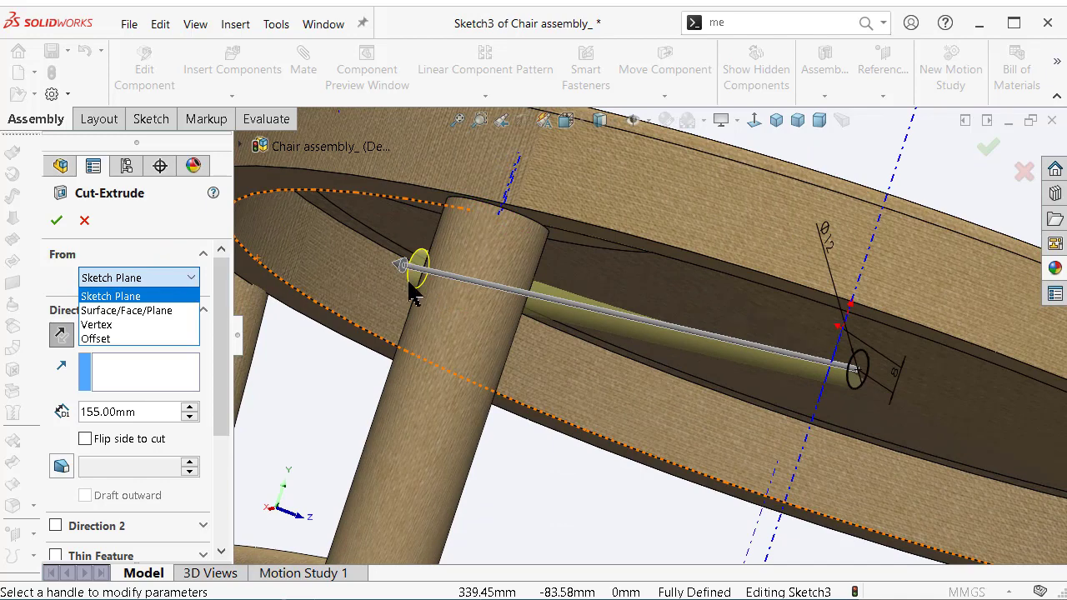
{"action": "left_click", "coordinate": [129, 331]}
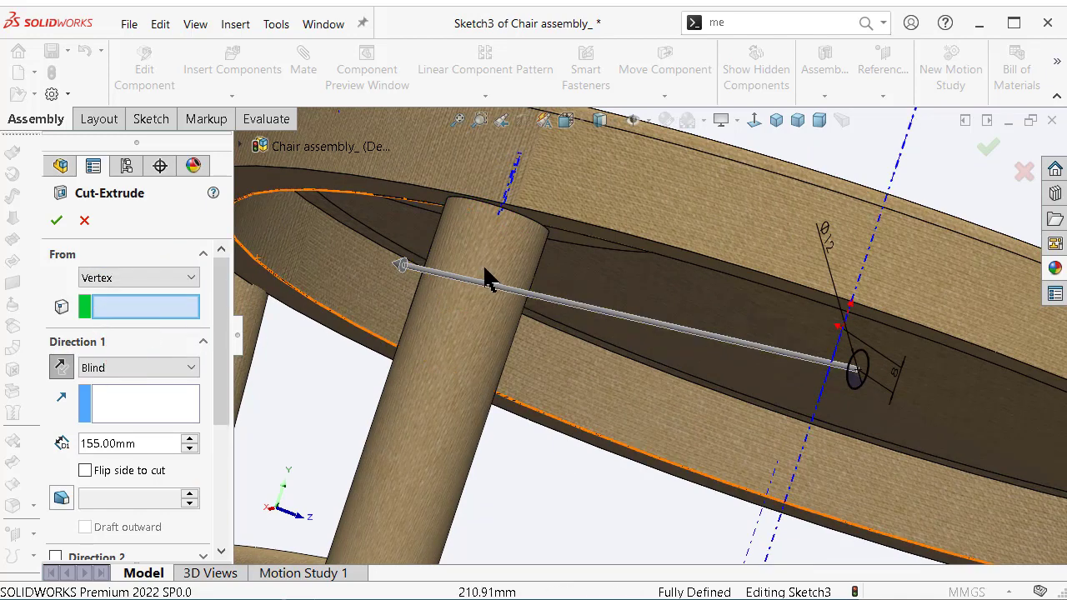
{"action": "mouse_move", "coordinate": [483, 263]}
{"action": "middle_mouse_down"}
{"action": "mouse_move", "coordinate": [514, 259]}
{"action": "mouse_move", "coordinate": [496, 267]}
{"action": "middle_mouse_up"}
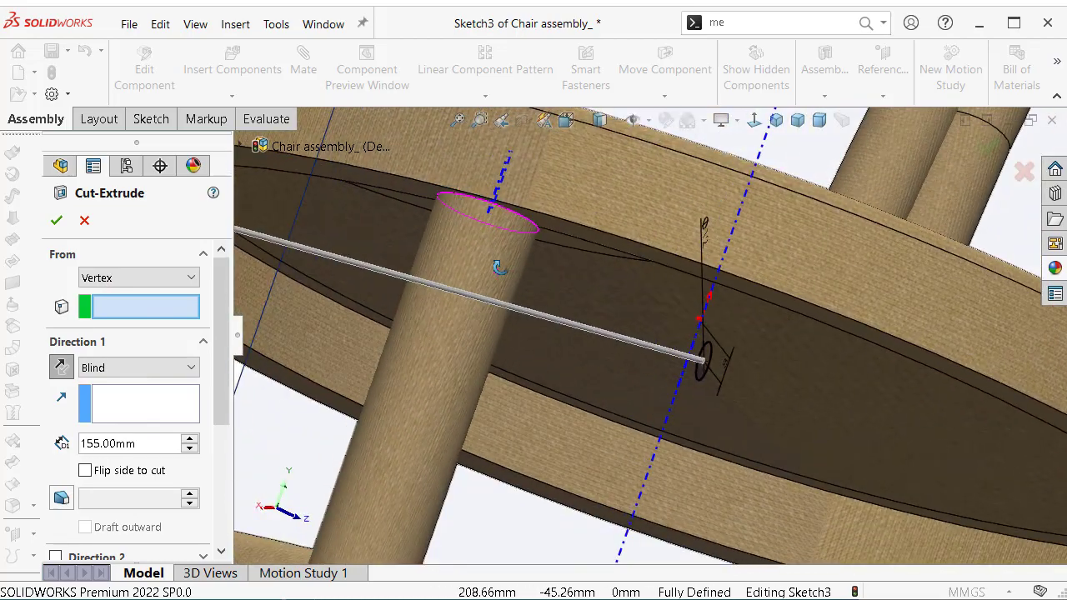
{"action": "left_click", "coordinate": [158, 278]}
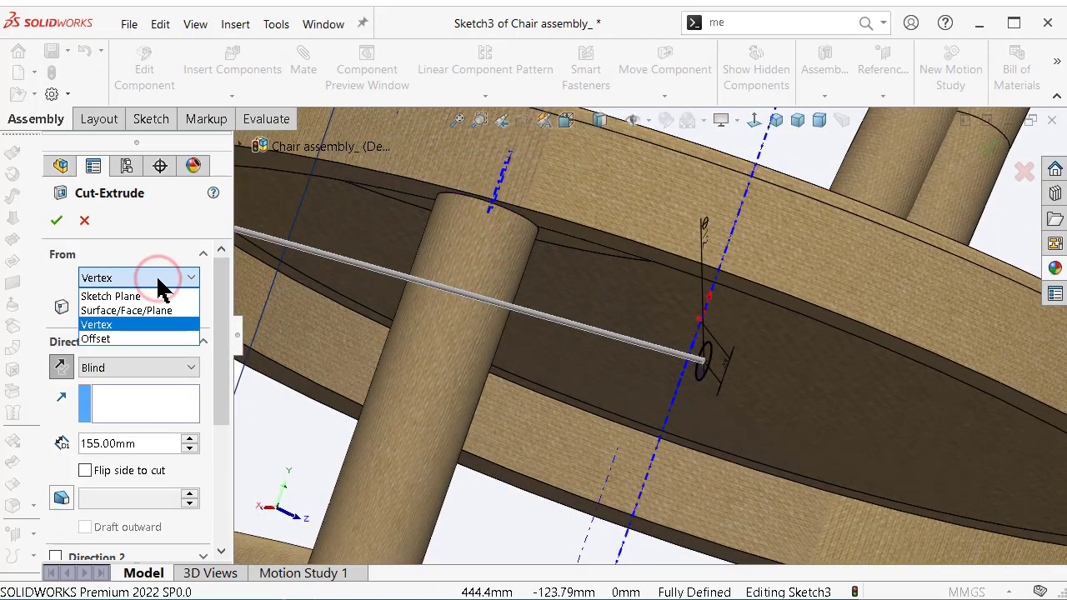
{"action": "left_click", "coordinate": [138, 338]}
{"action": "mouse_move", "coordinate": [343, 321]}
{"action": "middle_mouse_down"}
{"action": "mouse_move", "coordinate": [388, 290]}
{"action": "mouse_move", "coordinate": [357, 262]}
{"action": "mouse_move", "coordinate": [388, 302]}
{"action": "middle_mouse_up"}
{"action": "scroll", "coordinate": [388, 283], "scroll_direction": "down", "scroll_amount": 2}
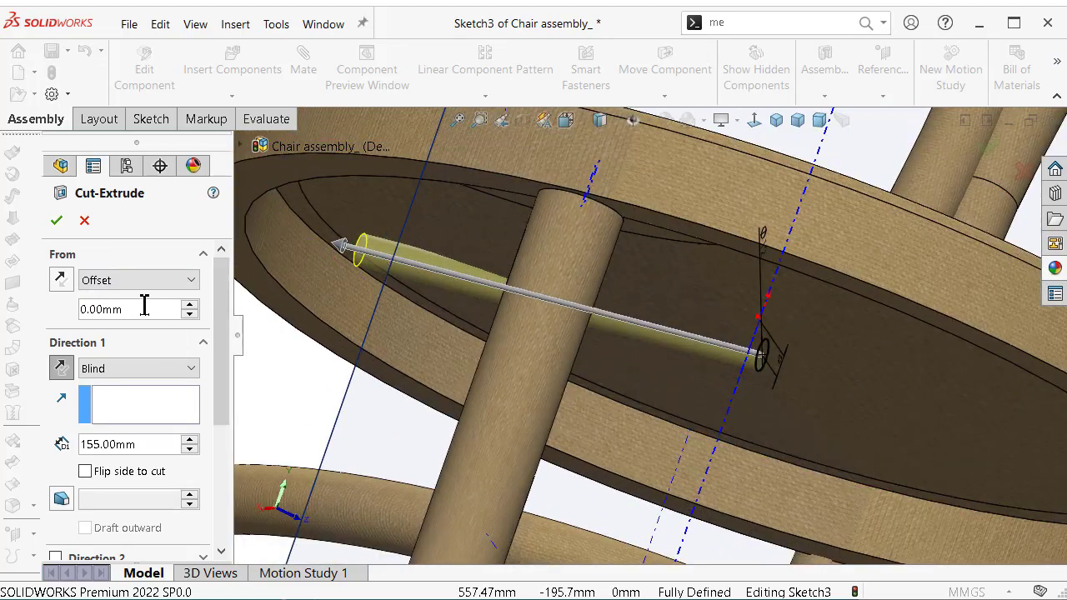
Set the cut's start offset to 180 mm from the sketch
{"action": "double_click", "coordinate": [152, 313]}
{"action": "type", "text": "180"}
{"action": "key", "text": "Return"}
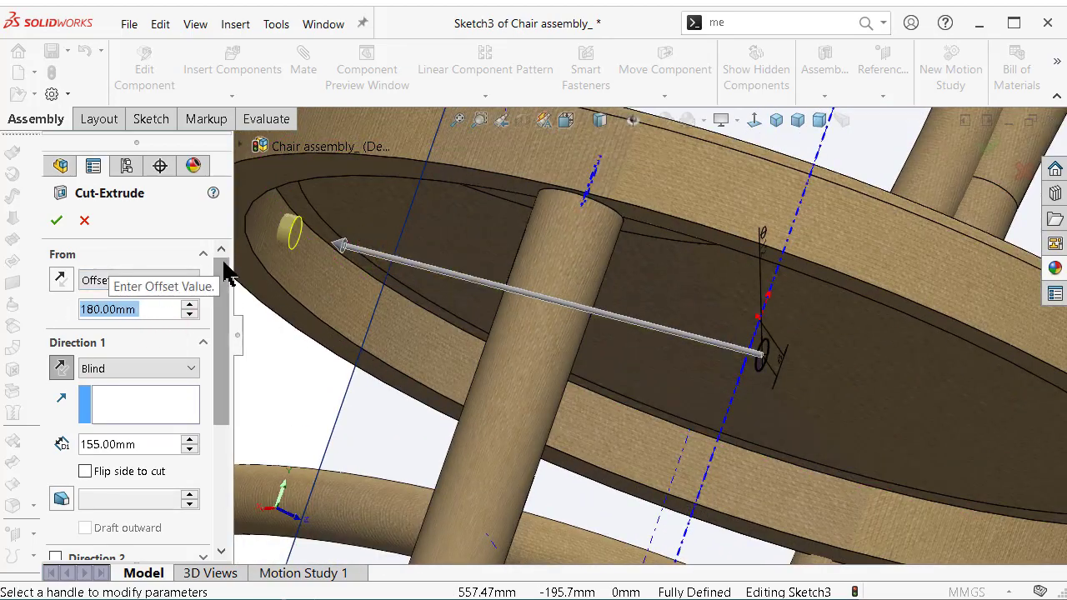
{"action": "scroll", "coordinate": [333, 239], "scroll_direction": "down", "scroll_amount": 3}
{"action": "middle_click_drag", "start_coordinate": [334, 239], "coordinate": [310, 236]}
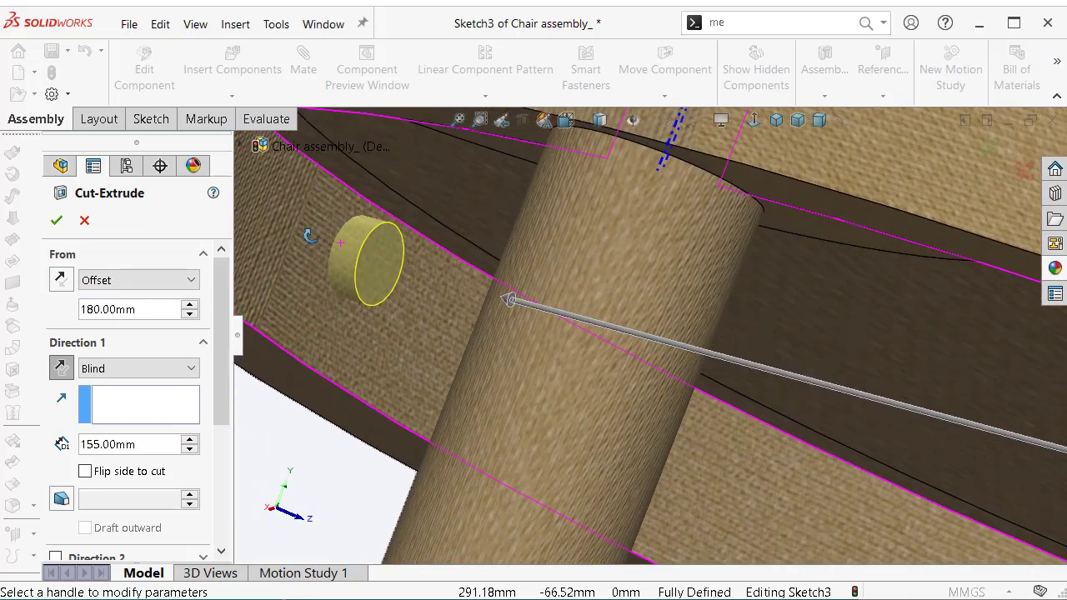
{"action": "scroll", "coordinate": [741, 266], "scroll_direction": "up", "scroll_amount": 3}
{"action": "scroll", "coordinate": [828, 333], "scroll_direction": "up", "scroll_amount": 2}
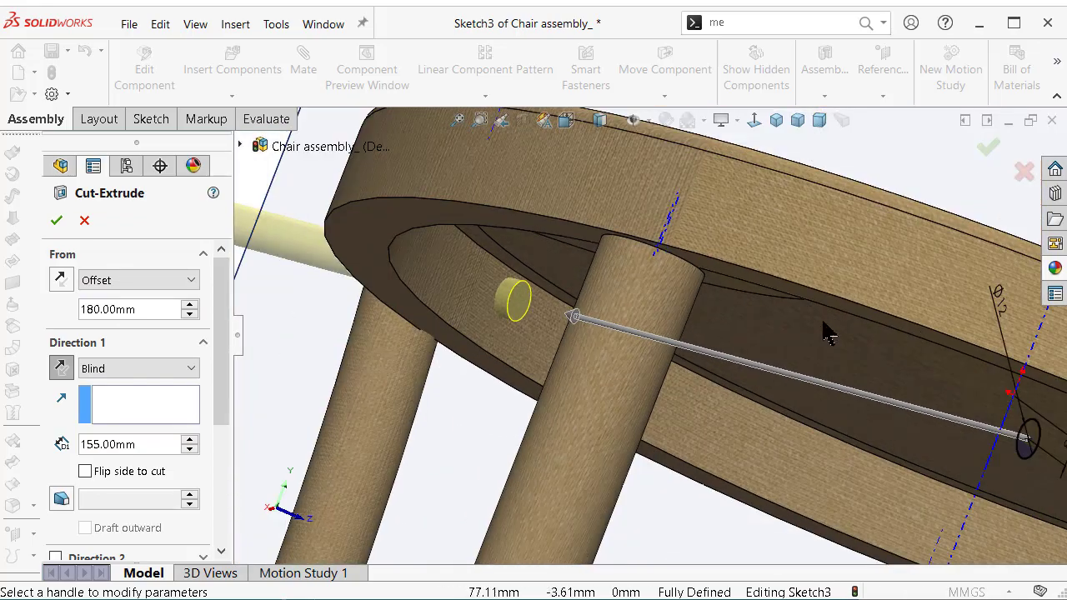
{"action": "middle_click_drag", "start_coordinate": [571, 294], "coordinate": [516, 290]}
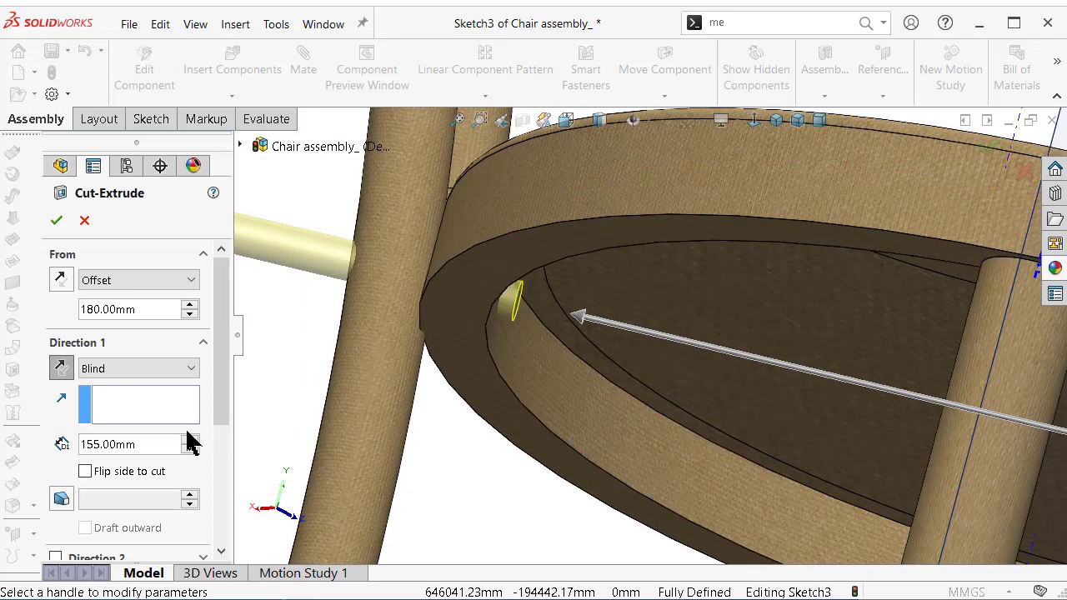
Set the blind cut depth to 12 mm and accept the hole in the seat rim
{"action": "left_click", "coordinate": [152, 444]}
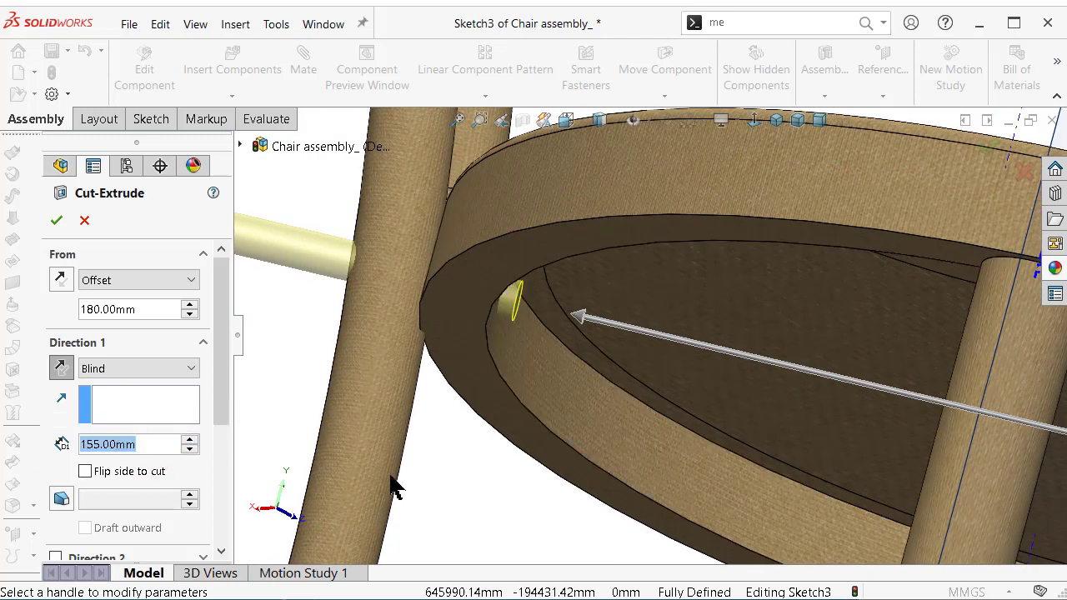
{"action": "type", "text": "2"}
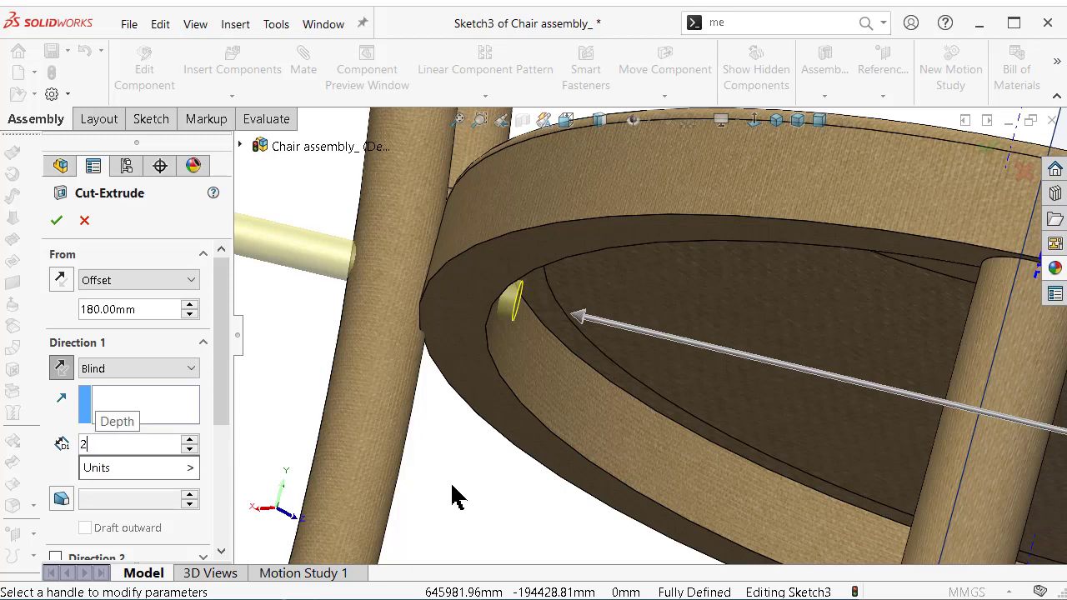
{"action": "type", "text": "0"}
{"action": "key", "text": "Return"}
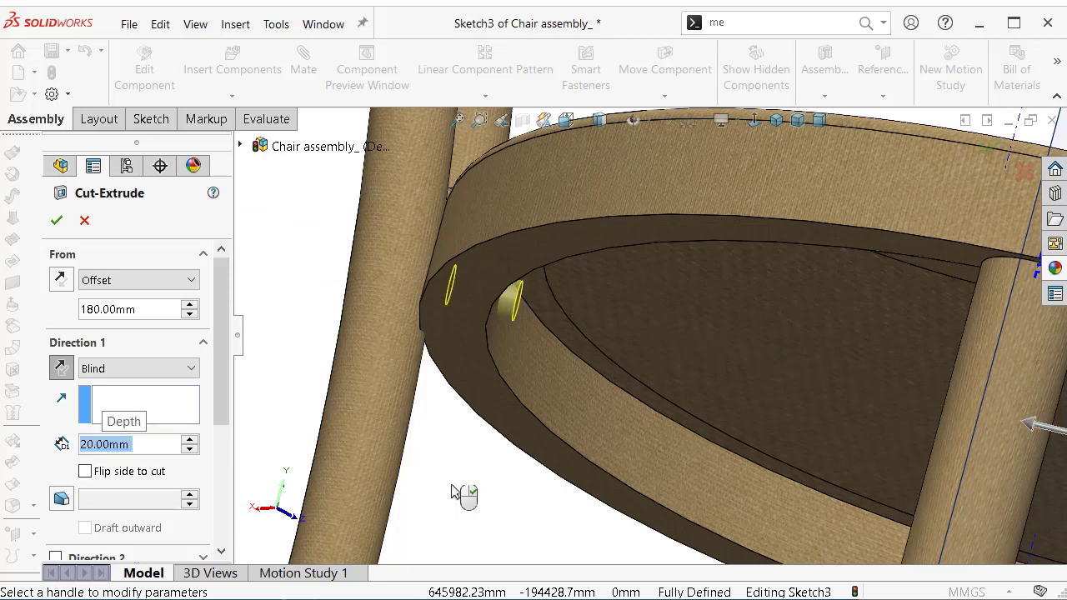
{"action": "type", "text": "10"}
{"action": "key", "text": "Return"}
{"action": "mouse_move", "coordinate": [451, 492]}
{"action": "middle_mouse_down"}
{"action": "mouse_move", "coordinate": [626, 338]}
{"action": "mouse_move", "coordinate": [595, 322]}
{"action": "mouse_move", "coordinate": [595, 295]}
{"action": "middle_mouse_up"}
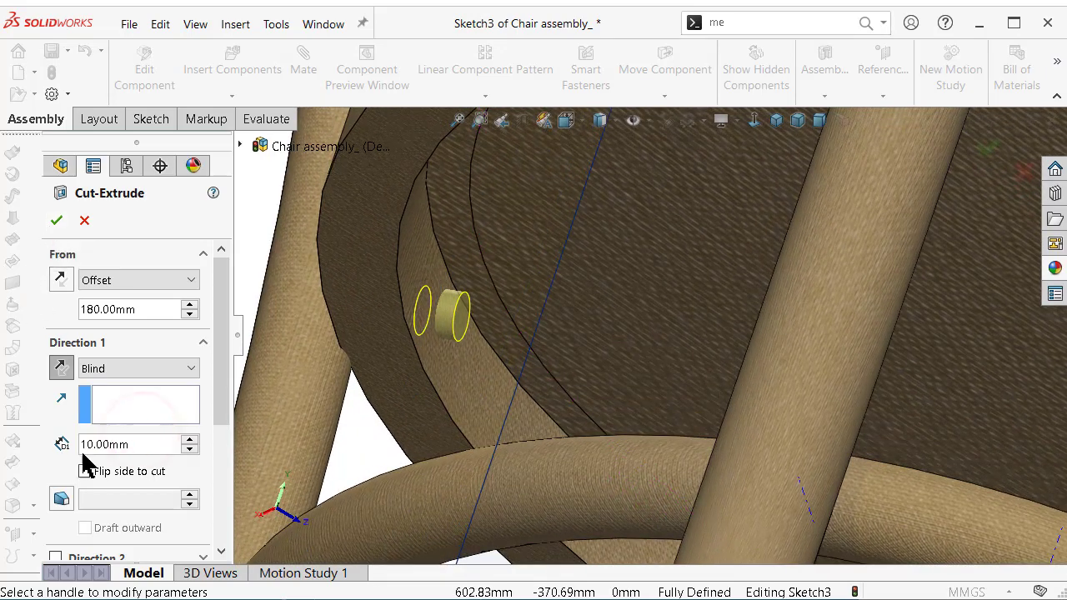
{"action": "double_click", "coordinate": [132, 443]}
{"action": "type", "text": "12"}
{"action": "key", "text": "Return"}
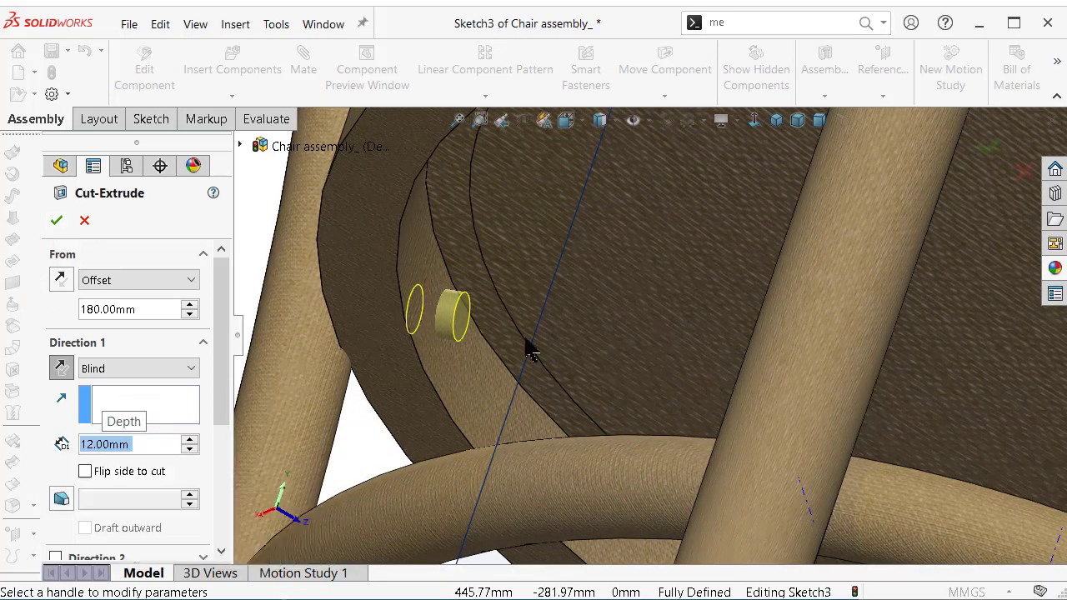
{"action": "left_click", "coordinate": [56, 220]}
{"action": "mouse_move", "coordinate": [633, 315]}
{"action": "middle_mouse_down"}
{"action": "mouse_move", "coordinate": [572, 319]}
{"action": "mouse_move", "coordinate": [559, 282]}
{"action": "mouse_move", "coordinate": [656, 367]}
{"action": "mouse_move", "coordinate": [650, 419]}
{"action": "mouse_move", "coordinate": [658, 376]}
{"action": "middle_mouse_up"}
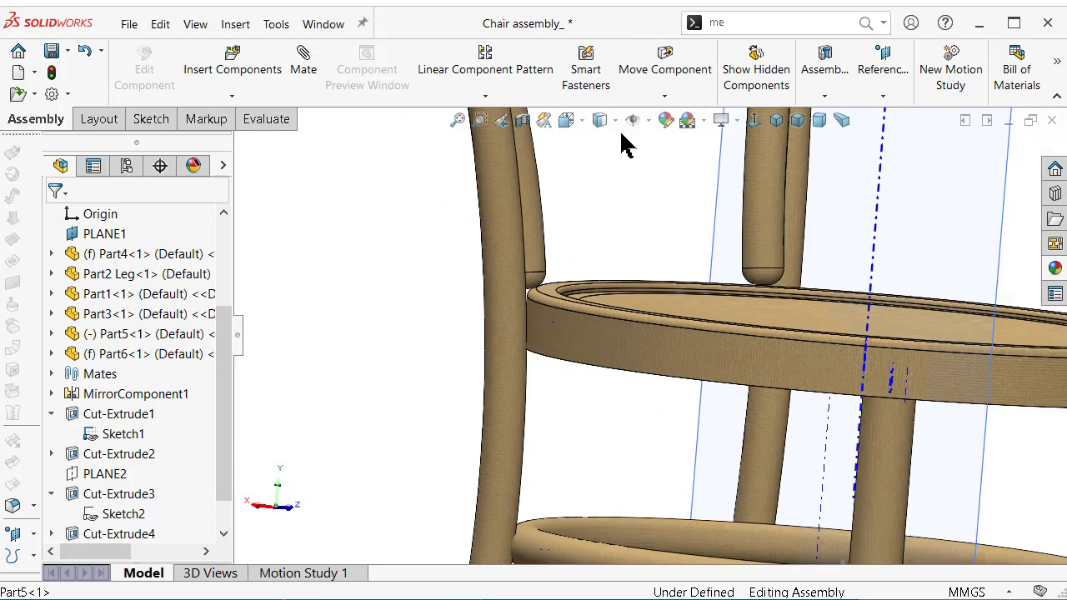
Switch the chair to Hidden Lines Visible display, then back to Shaded With Edges
{"action": "left_click", "coordinate": [616, 122]}
{"action": "left_click", "coordinate": [601, 216]}
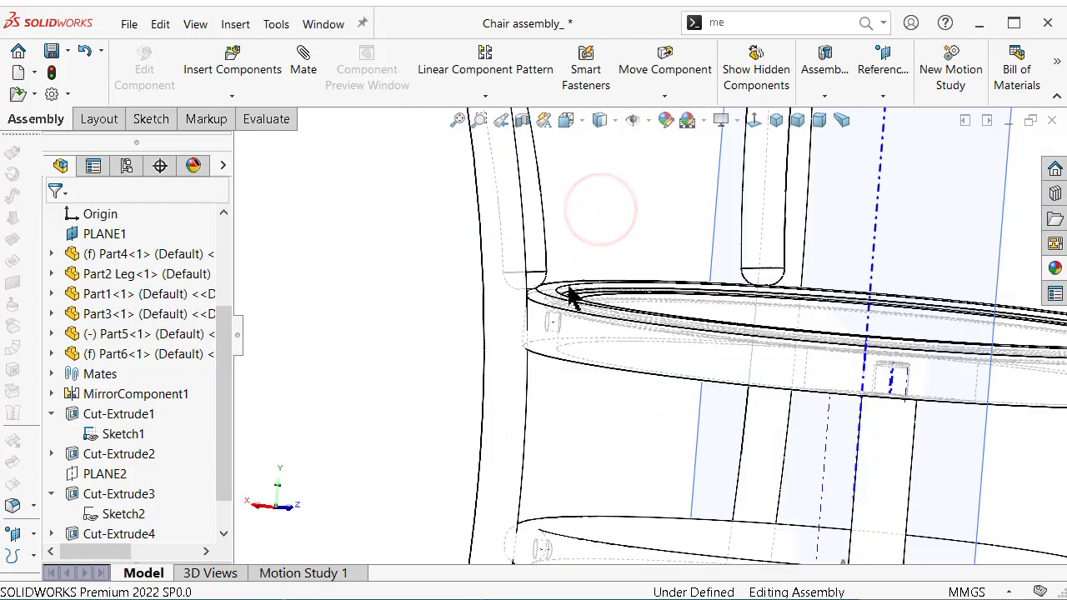
{"action": "middle_click_drag", "start_coordinate": [572, 291], "coordinate": [558, 268]}
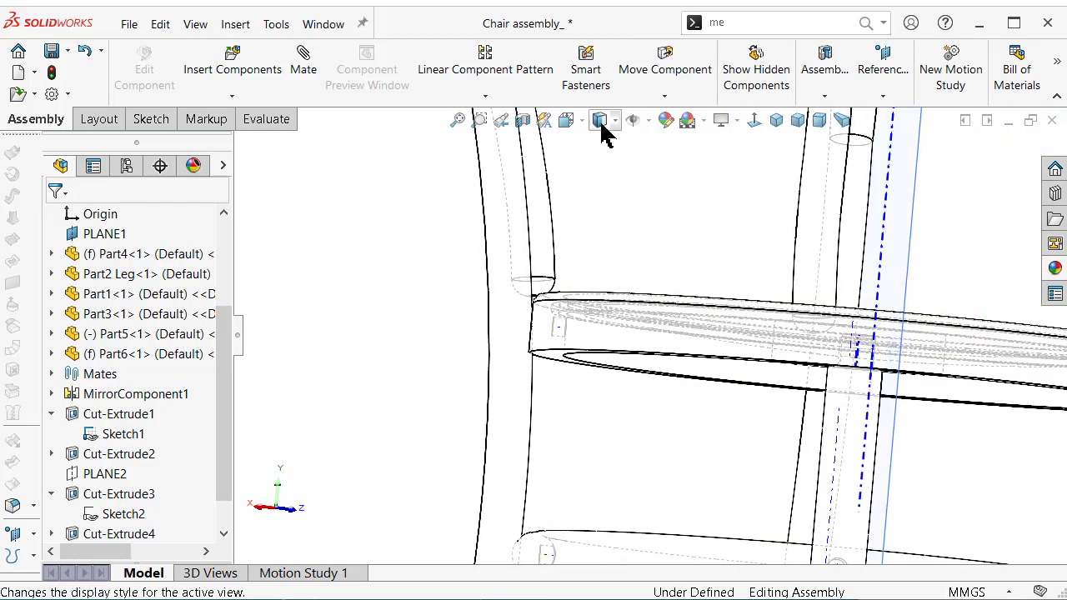
{"action": "left_click", "coordinate": [611, 191]}
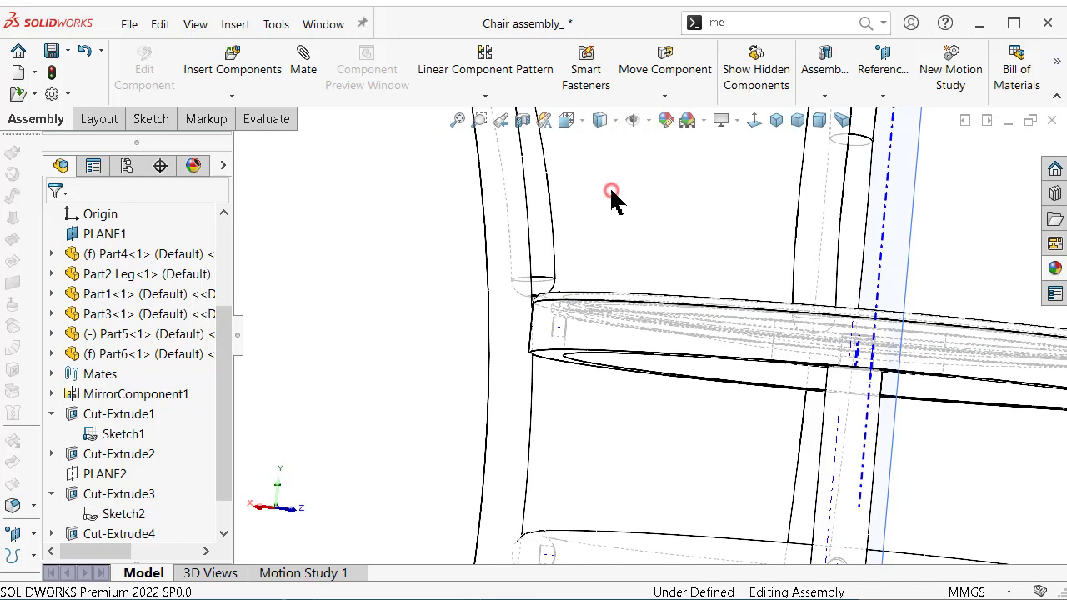
{"action": "left_click", "coordinate": [621, 125]}
{"action": "left_click", "coordinate": [601, 141]}
{"action": "middle_click_drag", "start_coordinate": [662, 208], "coordinate": [659, 277]}
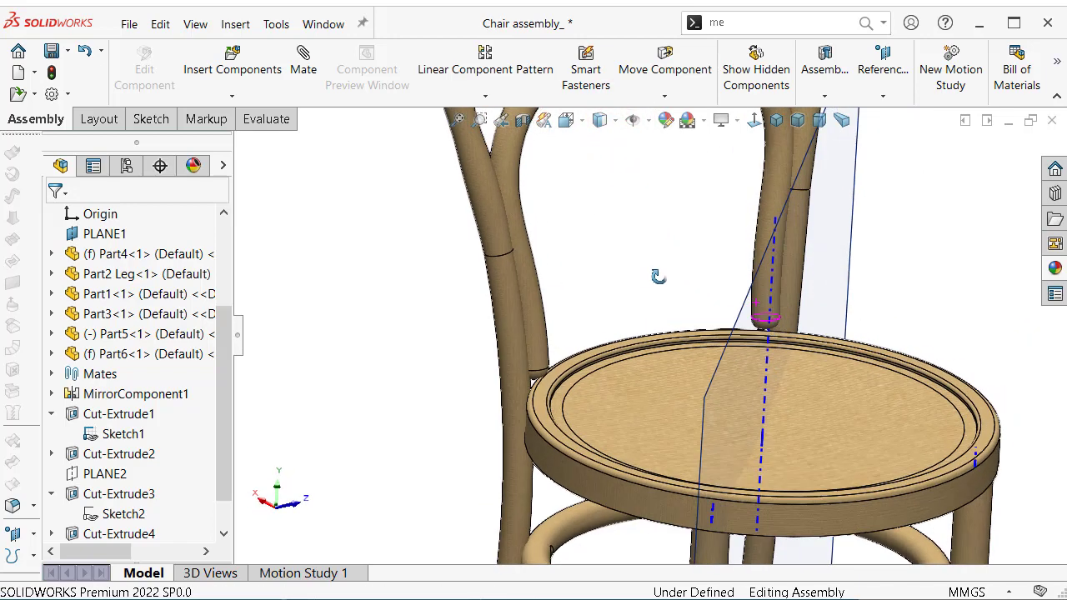
Hide PLANE1 and show PLANE2 from the FeatureManager tree
{"action": "scroll", "coordinate": [659, 277], "scroll_direction": "up", "scroll_amount": 3}
{"action": "scroll", "coordinate": [138, 421], "scroll_direction": "up", "scroll_amount": 2}
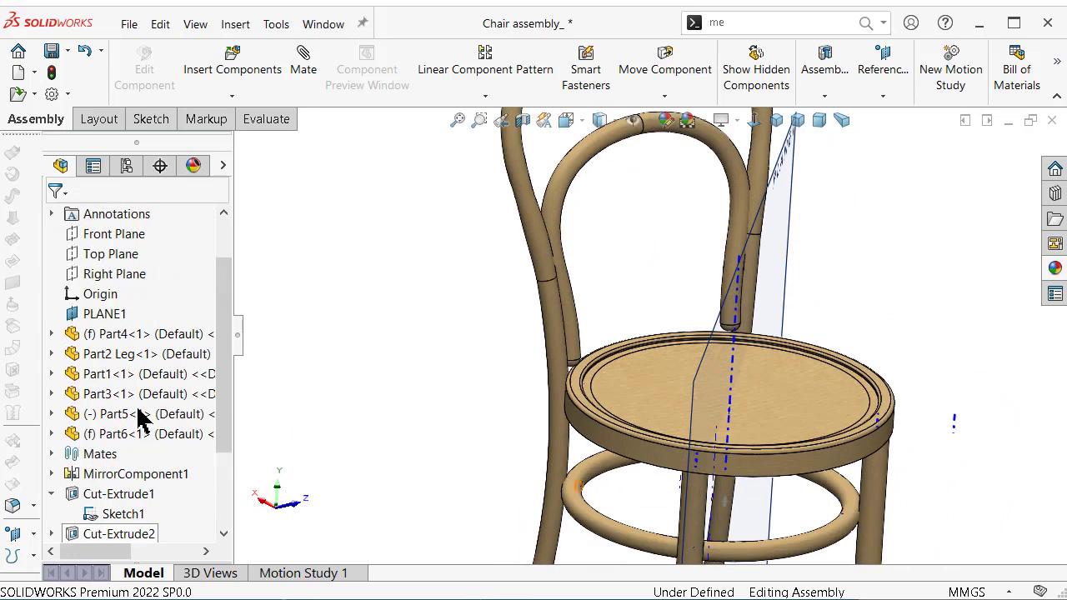
{"action": "left_click", "coordinate": [117, 313]}
{"action": "left_click", "coordinate": [150, 297]}
{"action": "scroll", "coordinate": [150, 352], "scroll_direction": "down", "scroll_amount": 3}
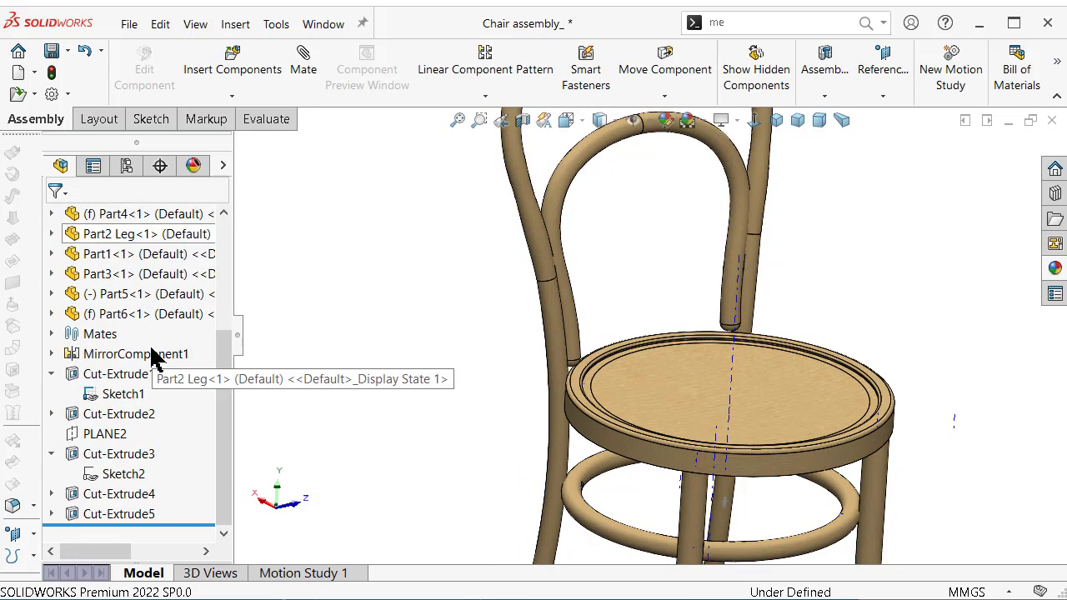
{"action": "left_click", "coordinate": [118, 440]}
{"action": "left_click", "coordinate": [156, 409]}
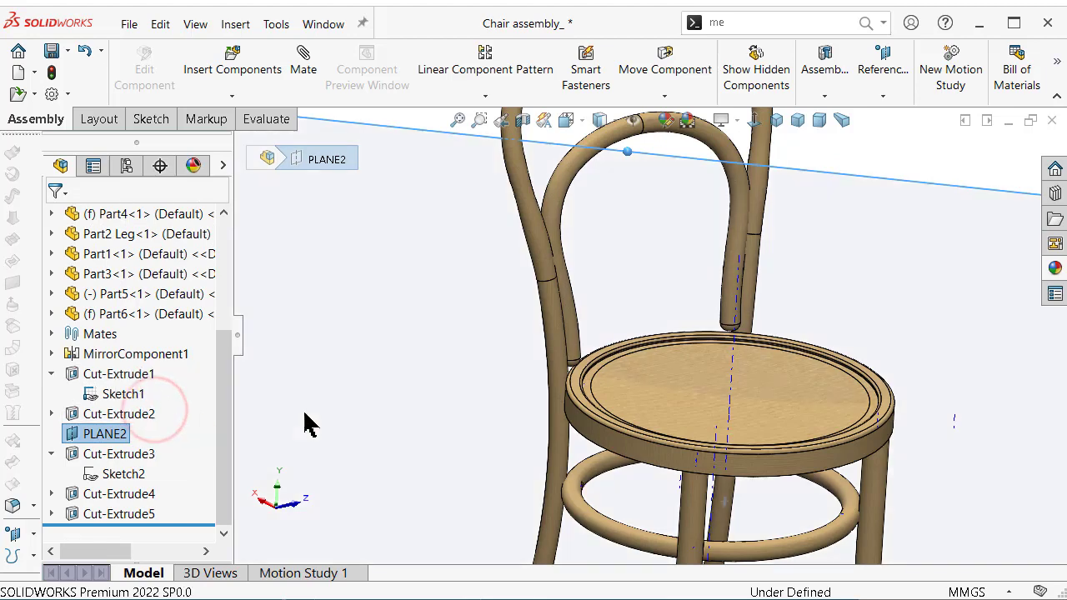
Start a new sketch on PLANE2 and view it face-on
{"action": "key", "text": "f"}
{"action": "left_click", "coordinate": [459, 148]}
{"action": "left_click", "coordinate": [109, 435]}
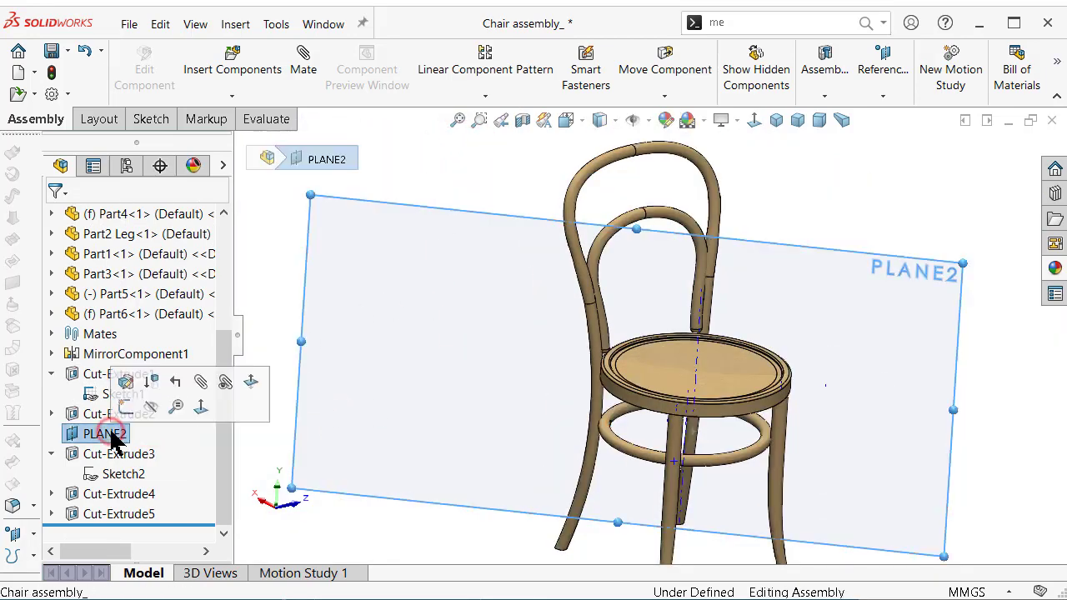
{"action": "left_click", "coordinate": [126, 409]}
{"action": "left_click", "coordinate": [757, 121]}
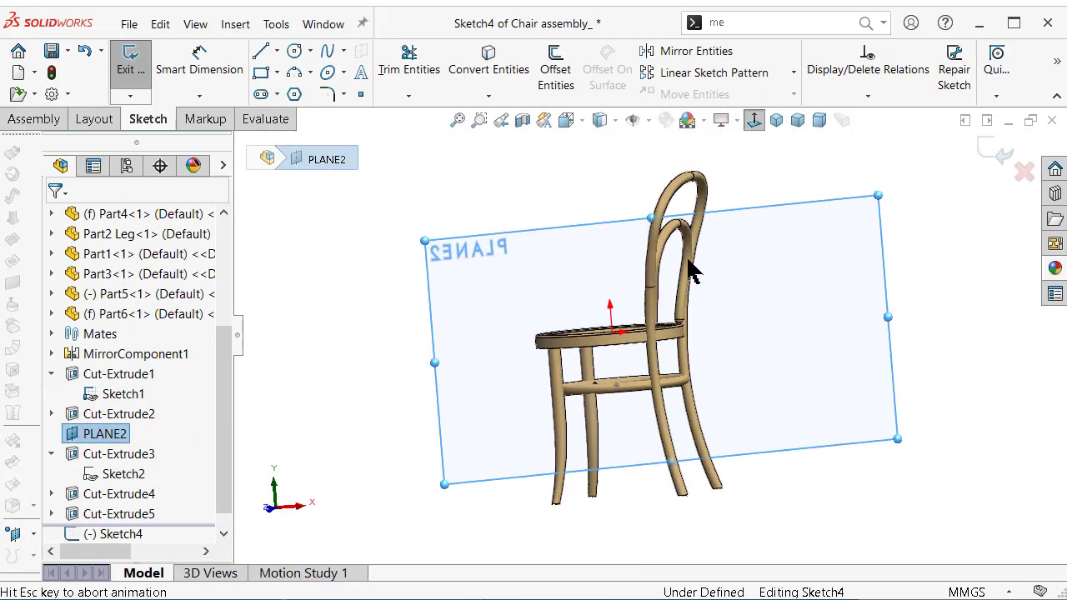
{"action": "scroll", "coordinate": [615, 333], "scroll_direction": "down", "scroll_amount": 2}
{"action": "scroll", "coordinate": [613, 400], "scroll_direction": "down", "scroll_amount": 1}
{"action": "scroll", "coordinate": [629, 448], "scroll_direction": "down", "scroll_amount": 1}
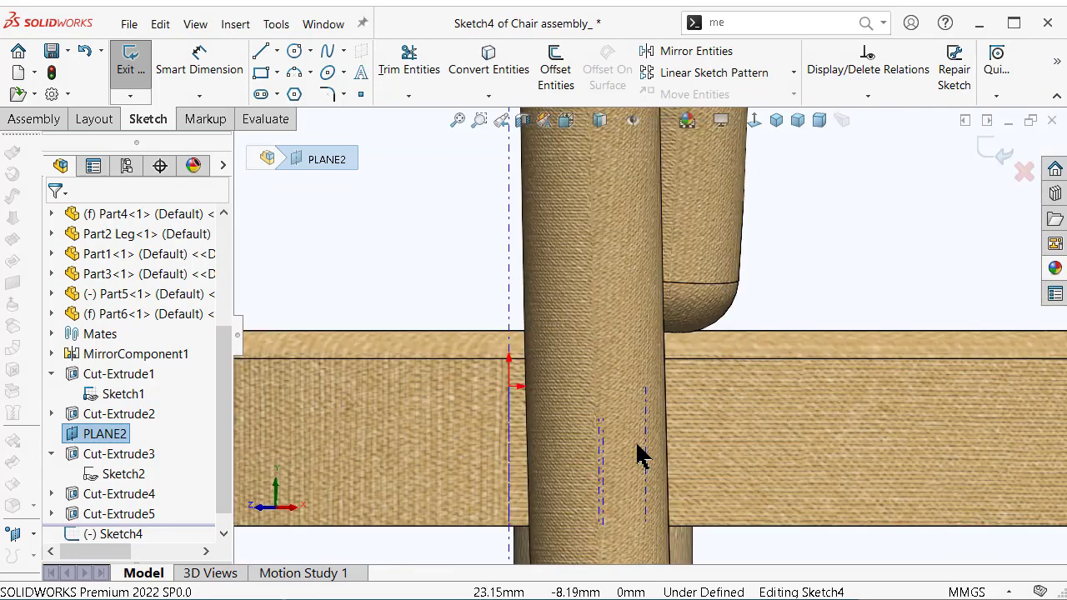
{"action": "scroll", "coordinate": [636, 450], "scroll_direction": "down", "scroll_amount": 2}
{"action": "scroll", "coordinate": [636, 450], "scroll_direction": "up", "scroll_amount": 2}
{"action": "scroll", "coordinate": [636, 451], "scroll_direction": "up", "scroll_amount": 1}
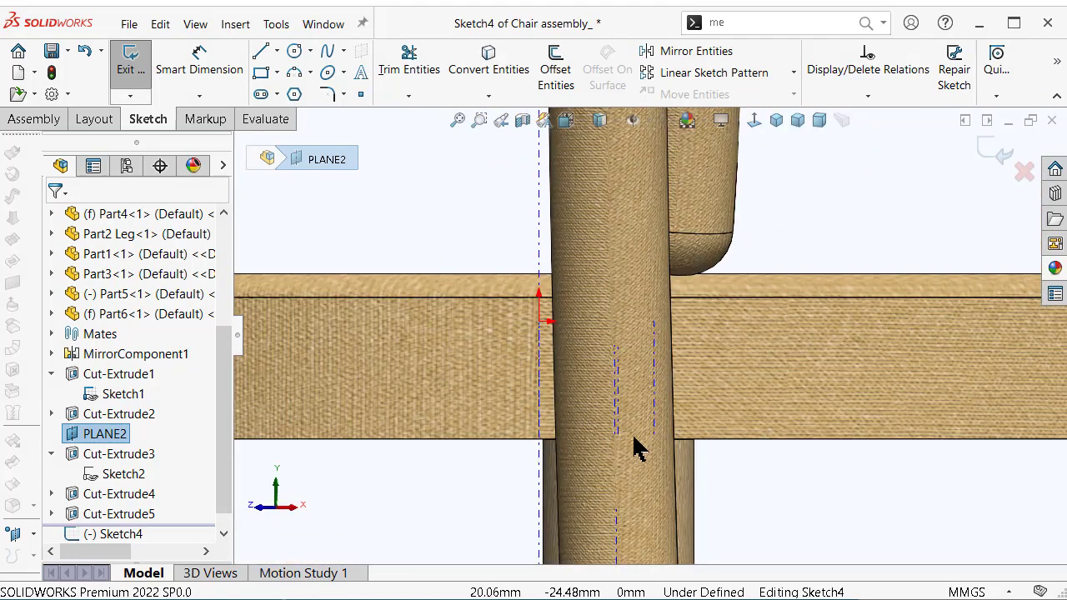
Draw a circle centred on the back leg's centreline
{"action": "left_click", "coordinate": [294, 52]}
{"action": "scroll", "coordinate": [640, 394], "scroll_direction": "down", "scroll_amount": 1}
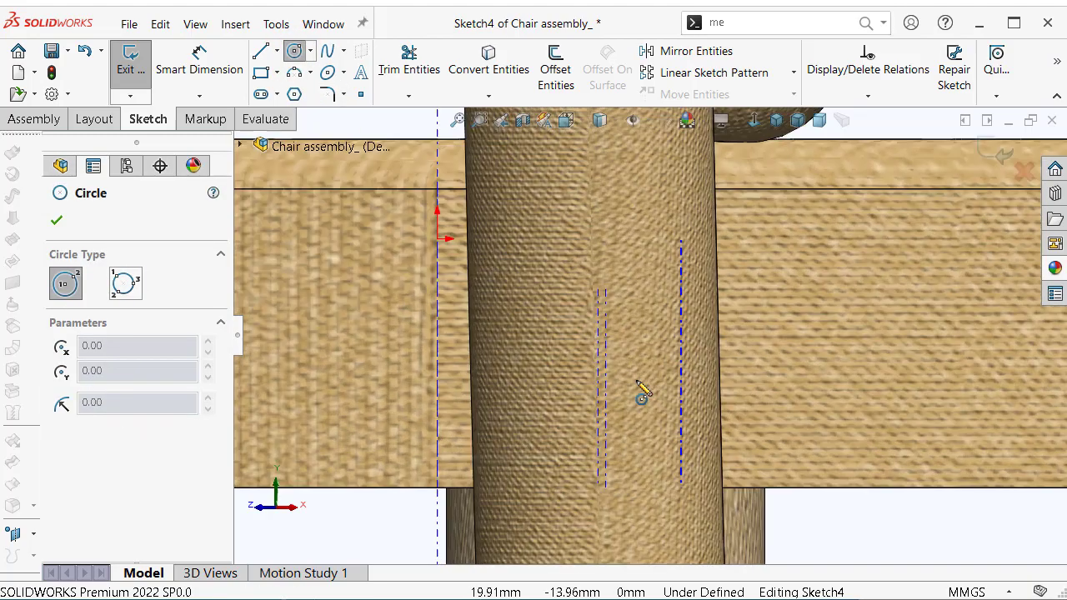
{"action": "scroll", "coordinate": [611, 365], "scroll_direction": "up", "scroll_amount": 1}
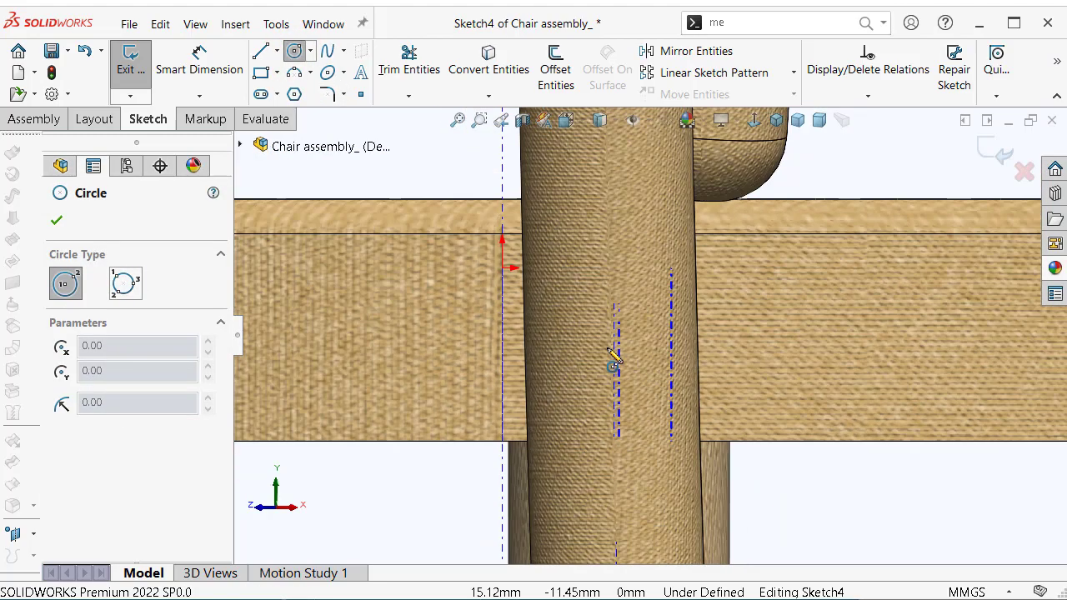
{"action": "scroll", "coordinate": [621, 364], "scroll_direction": "up", "scroll_amount": 1}
{"action": "scroll", "coordinate": [626, 348], "scroll_direction": "down", "scroll_amount": 2}
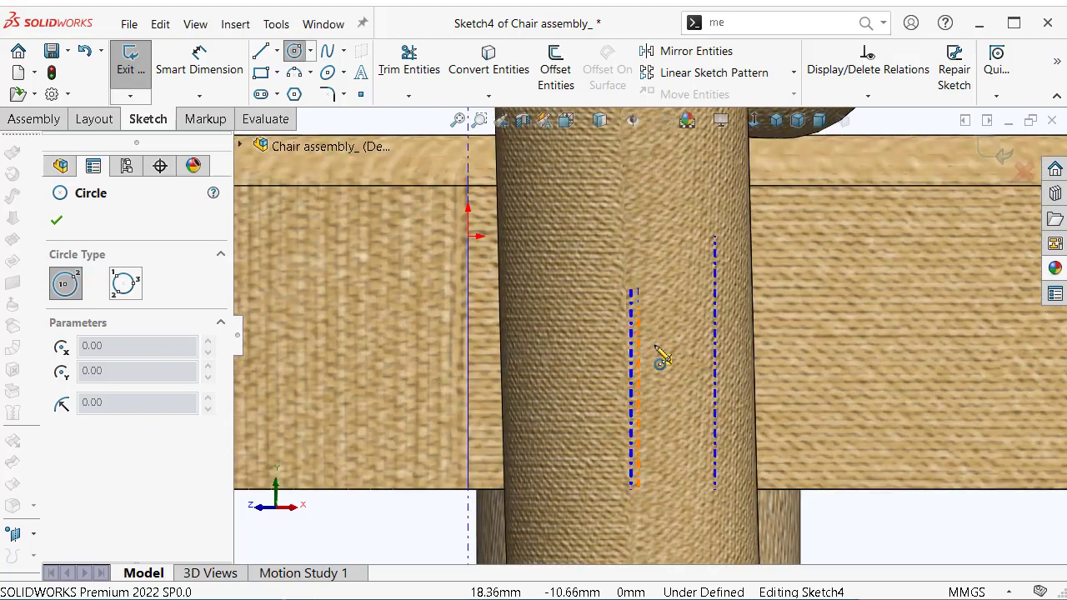
{"action": "scroll", "coordinate": [659, 357], "scroll_direction": "down", "scroll_amount": 1}
{"action": "scroll", "coordinate": [642, 338], "scroll_direction": "down", "scroll_amount": 1}
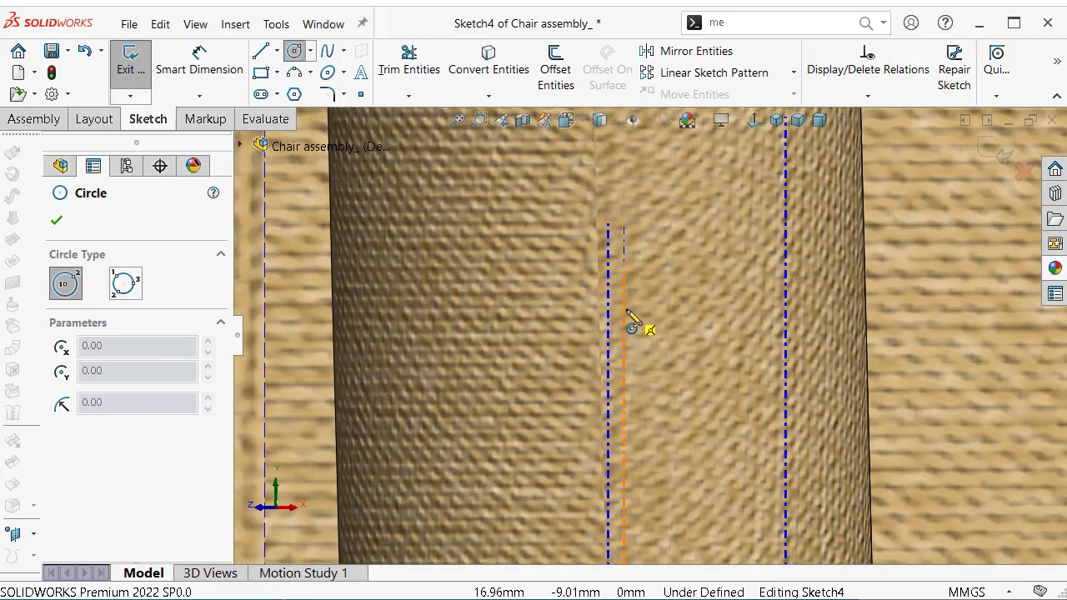
{"action": "scroll", "coordinate": [642, 327], "scroll_direction": "up", "scroll_amount": 1}
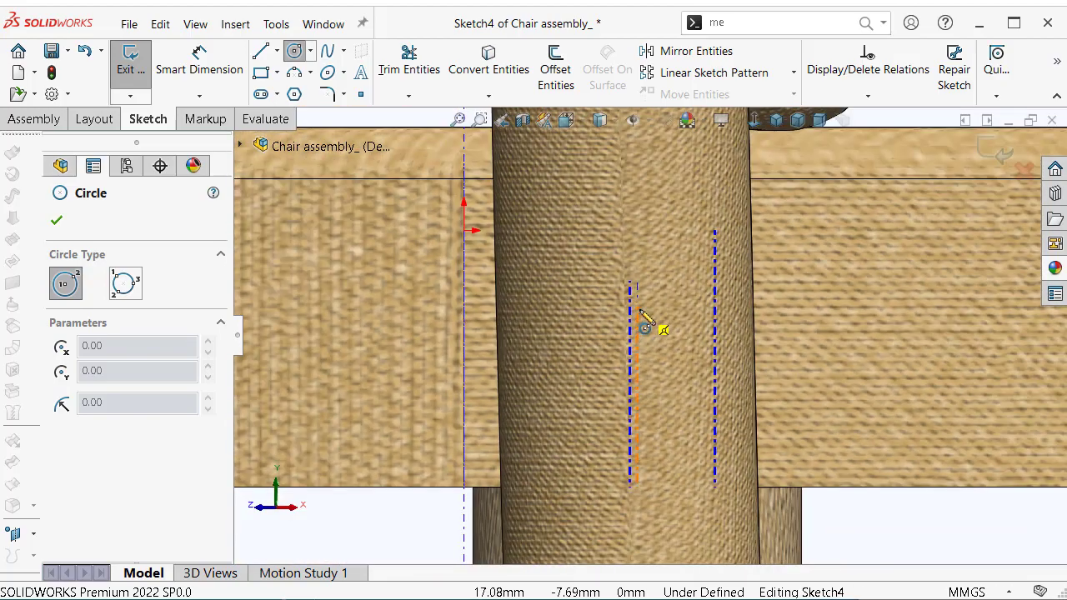
{"action": "scroll", "coordinate": [632, 317], "scroll_direction": "up", "scroll_amount": 1}
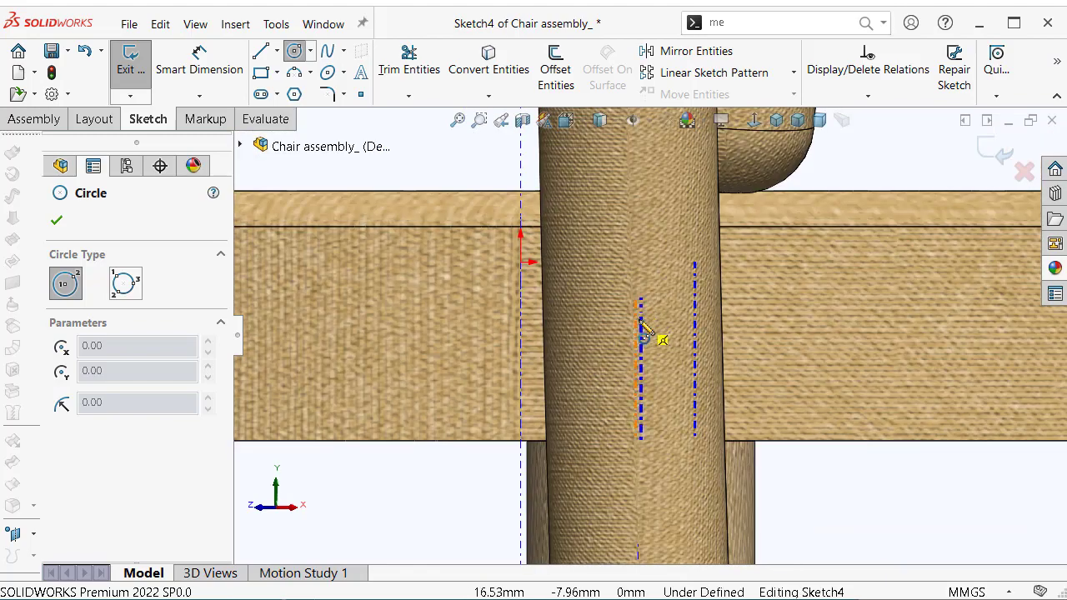
{"action": "scroll", "coordinate": [662, 357], "scroll_direction": "up", "scroll_amount": 1}
{"action": "scroll", "coordinate": [658, 359], "scroll_direction": "up", "scroll_amount": 1}
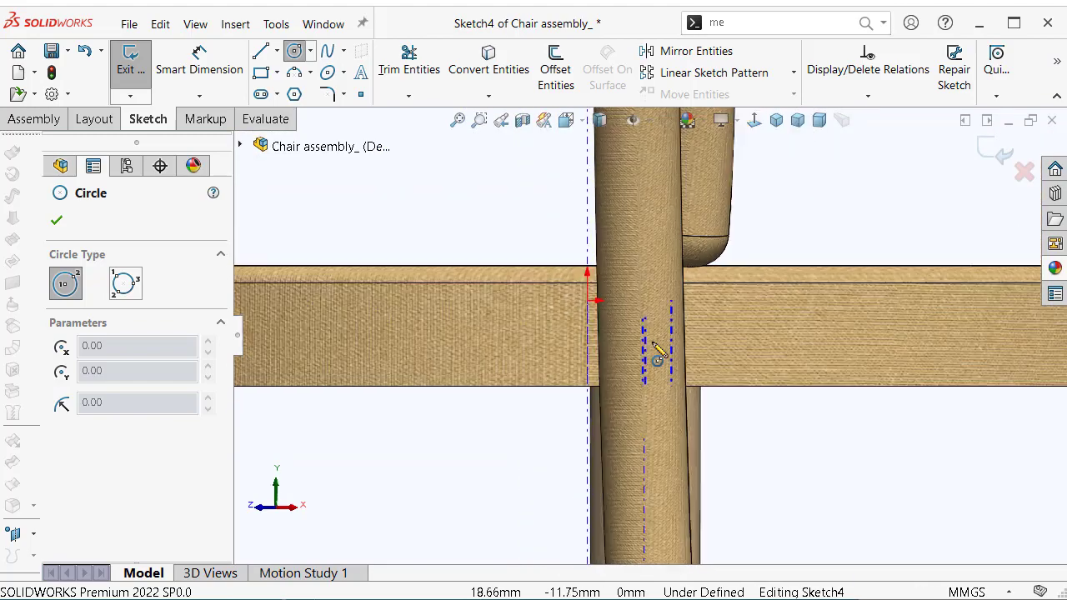
{"action": "scroll", "coordinate": [658, 357], "scroll_direction": "up", "scroll_amount": 2}
{"action": "scroll", "coordinate": [658, 354], "scroll_direction": "down", "scroll_amount": 3}
{"action": "scroll", "coordinate": [657, 353], "scroll_direction": "down", "scroll_amount": 1}
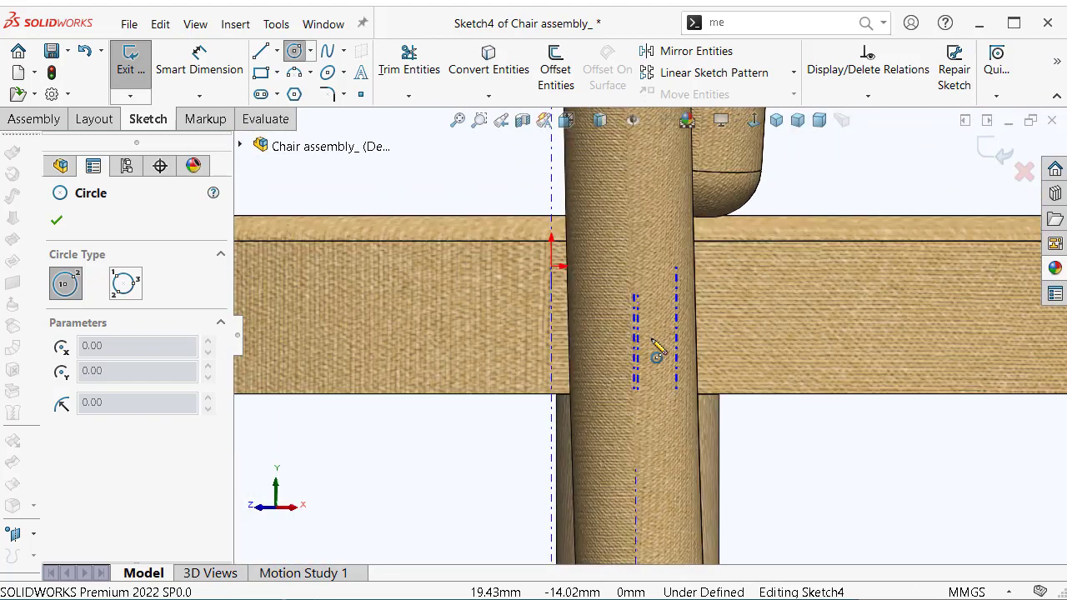
{"action": "scroll", "coordinate": [657, 353], "scroll_direction": "down", "scroll_amount": 1}
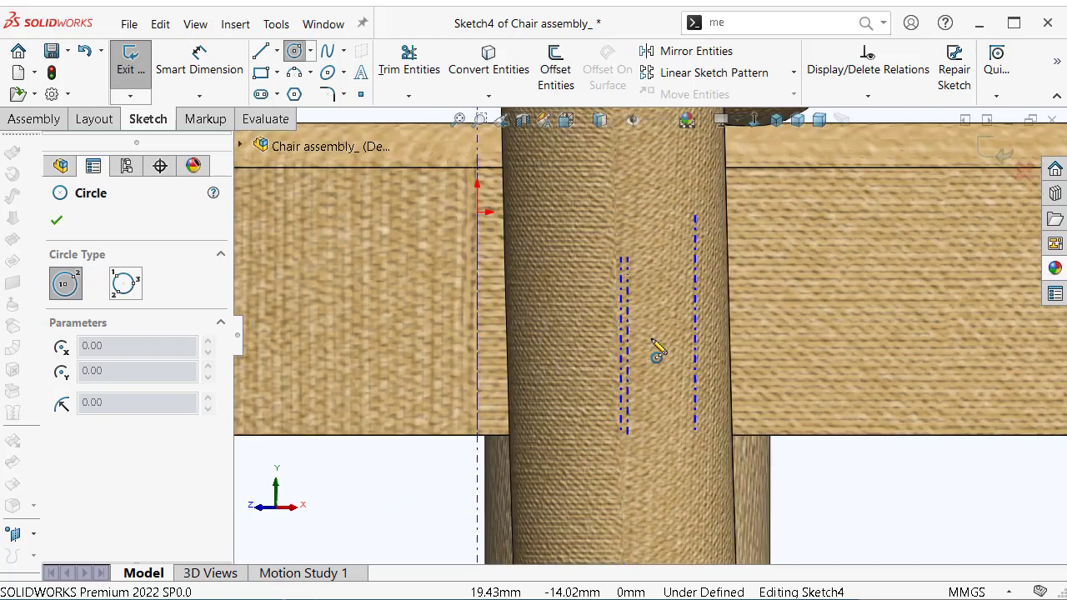
{"action": "left_click", "coordinate": [627, 309]}
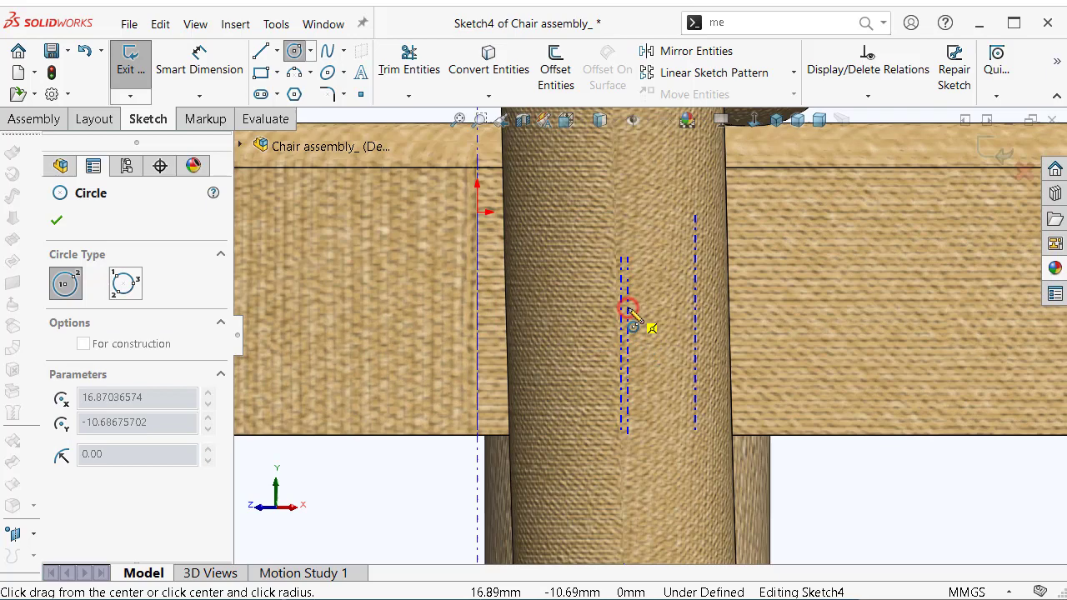
{"action": "left_click", "coordinate": [593, 263]}
Dimension the circle to Ø12 mm, its centre 8 mm below the origin
{"action": "right_click_drag", "start_coordinate": [563, 223], "coordinate": [562, 192]}
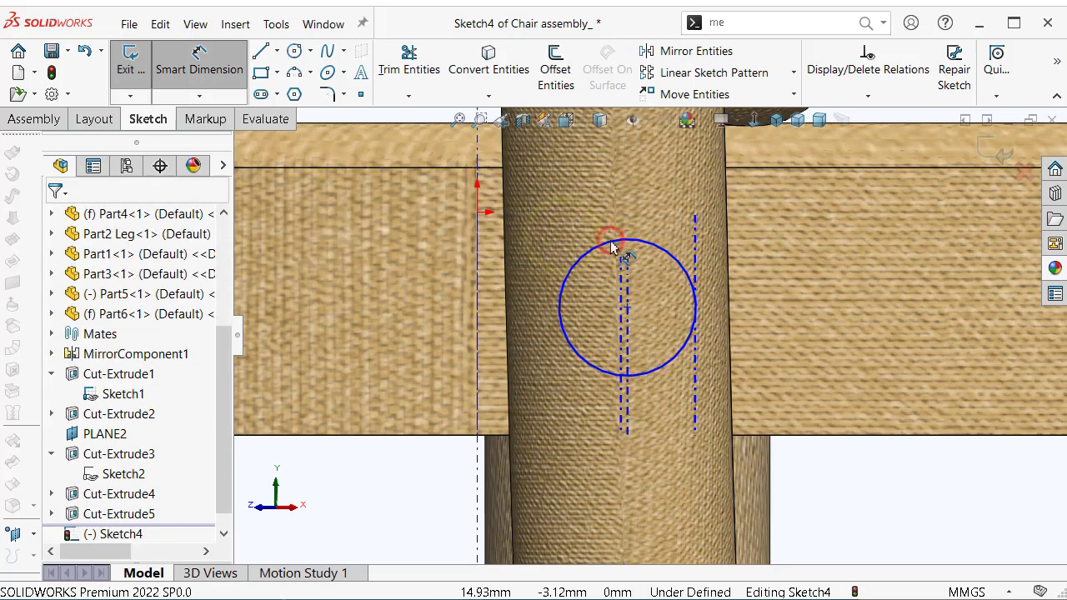
{"action": "left_click", "coordinate": [607, 241]}
{"action": "left_click", "coordinate": [575, 221]}
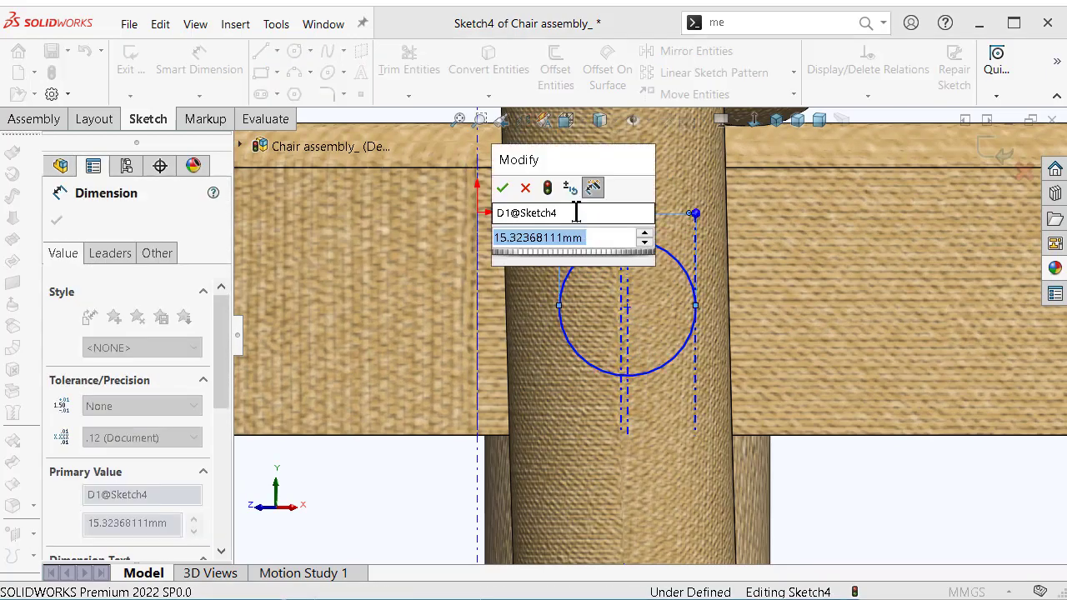
{"action": "type", "text": "12"}
{"action": "key", "text": "Return"}
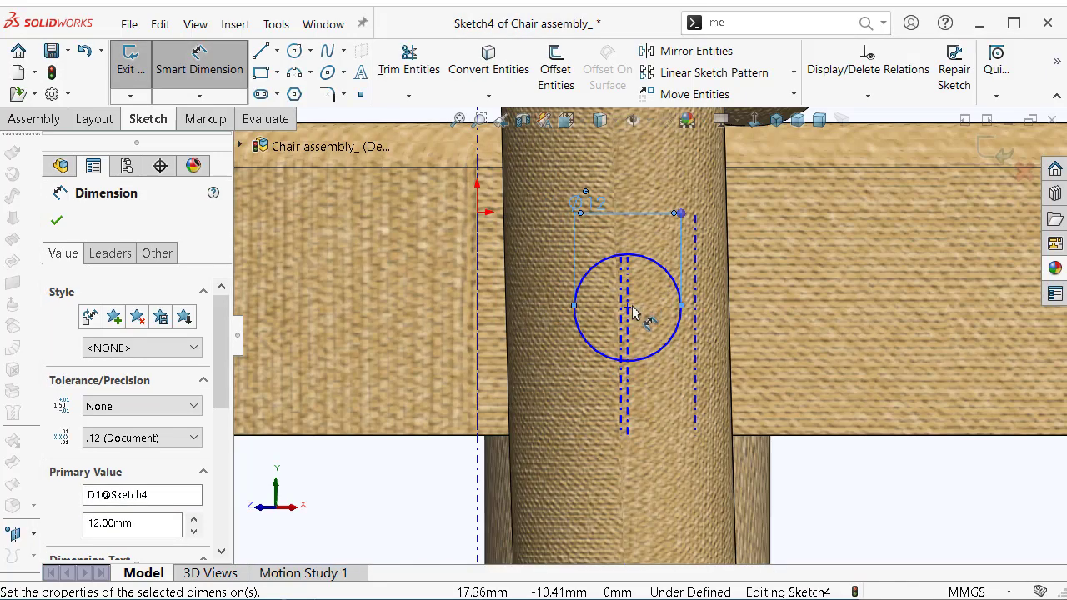
{"action": "left_click", "coordinate": [627, 308]}
{"action": "left_click", "coordinate": [477, 214]}
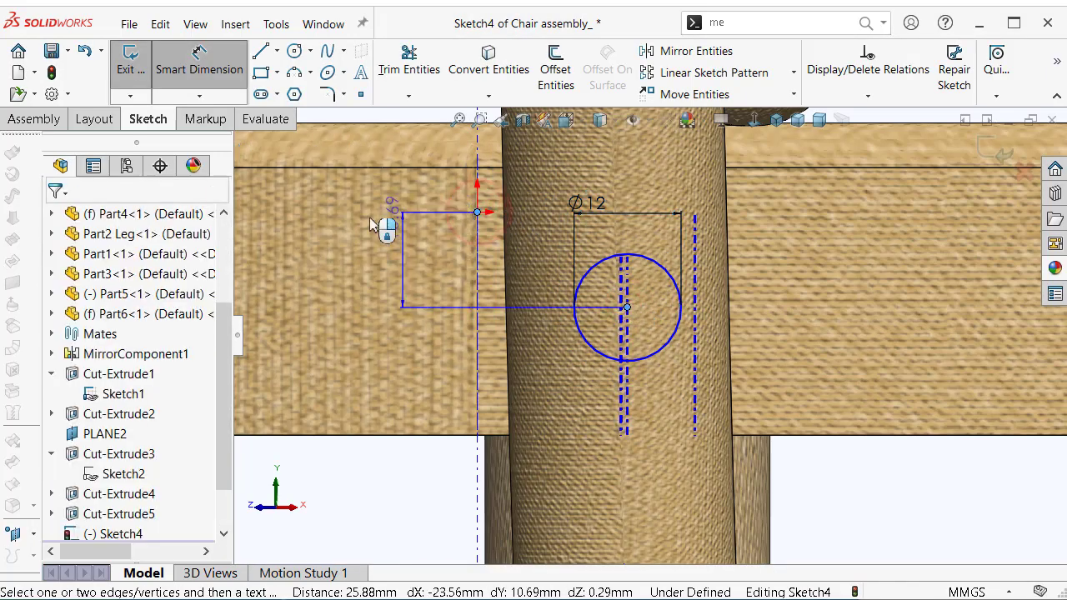
{"action": "left_click", "coordinate": [330, 254]}
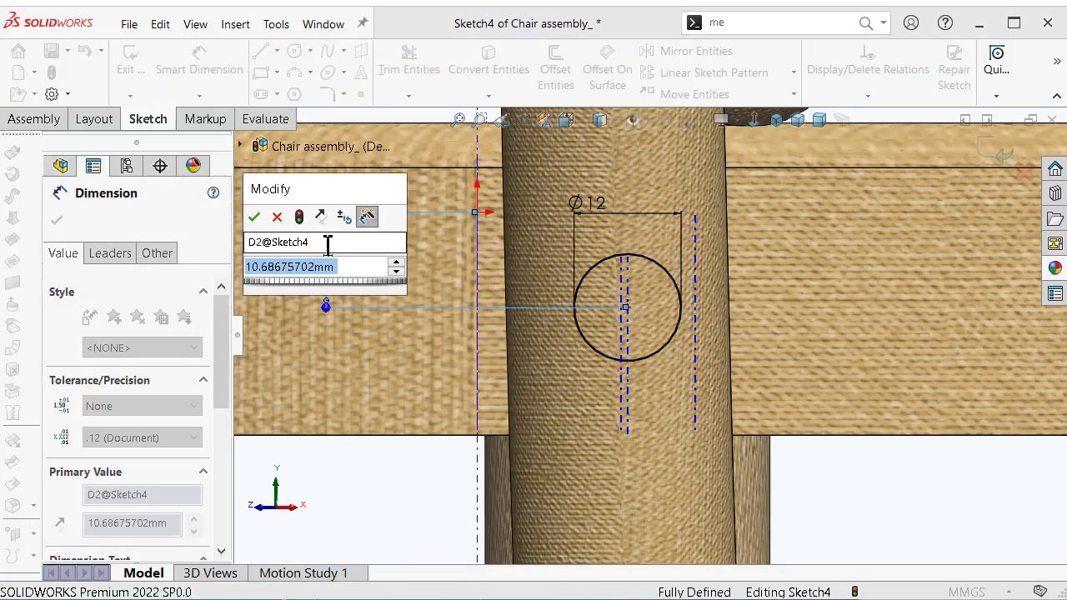
{"action": "type", "text": "8"}
{"action": "key", "text": "Return"}
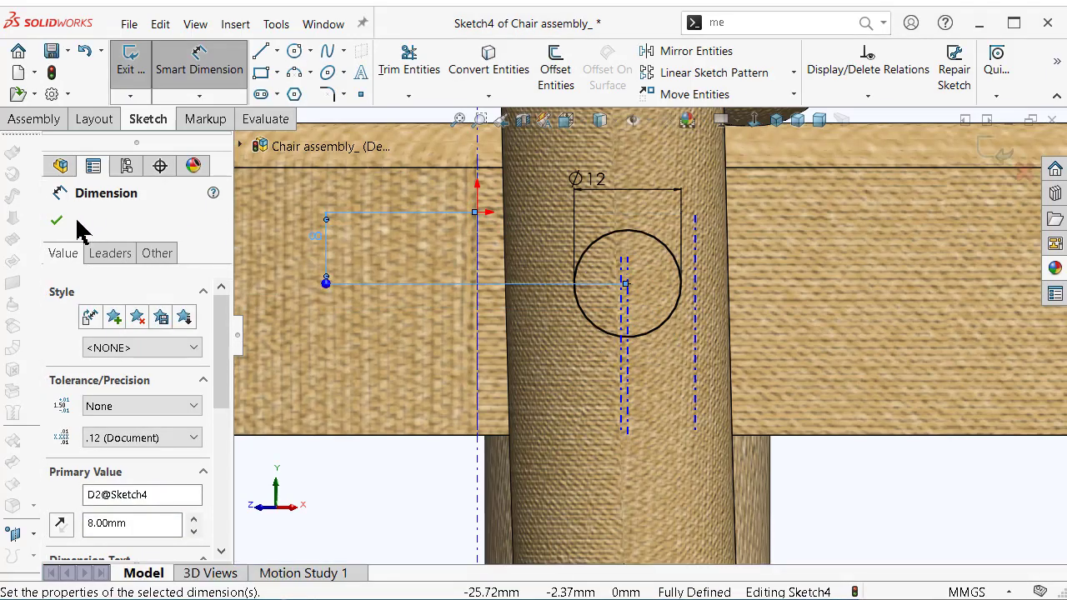
{"action": "left_click", "coordinate": [58, 219]}
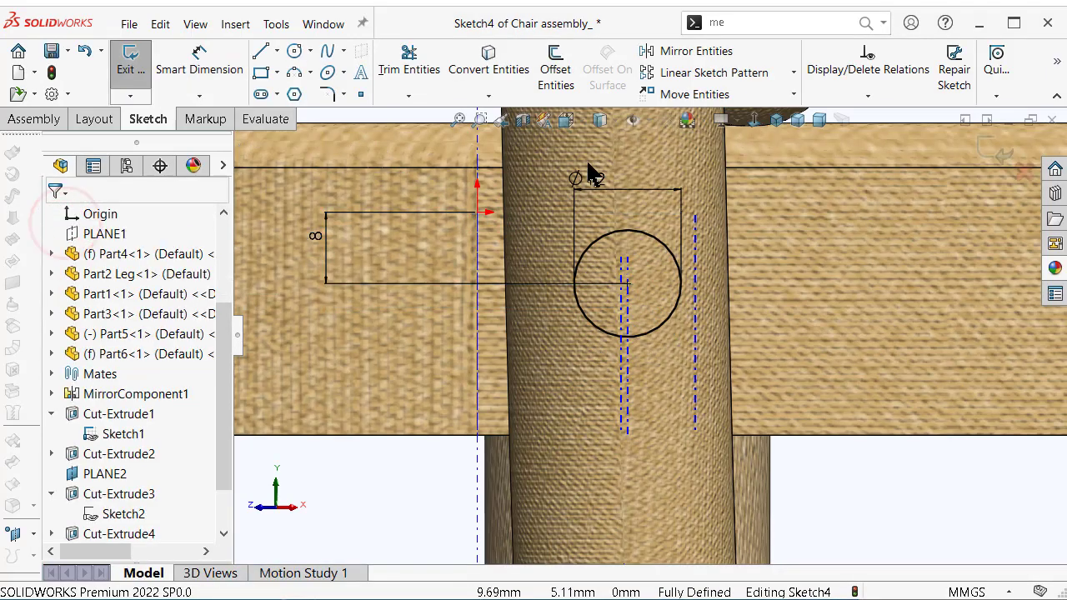
{"action": "left_click", "coordinate": [43, 118]}
Set up an extruded cut from Sketch4 starting at a 180 mm offset, 12 mm blind
{"action": "left_click", "coordinate": [824, 96]}
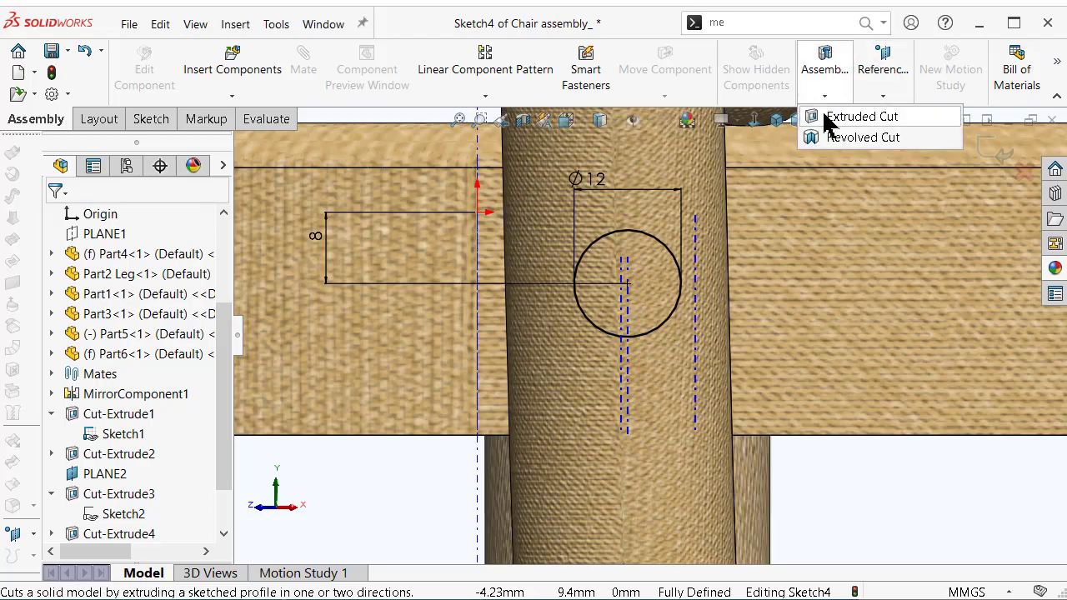
{"action": "left_click", "coordinate": [835, 121]}
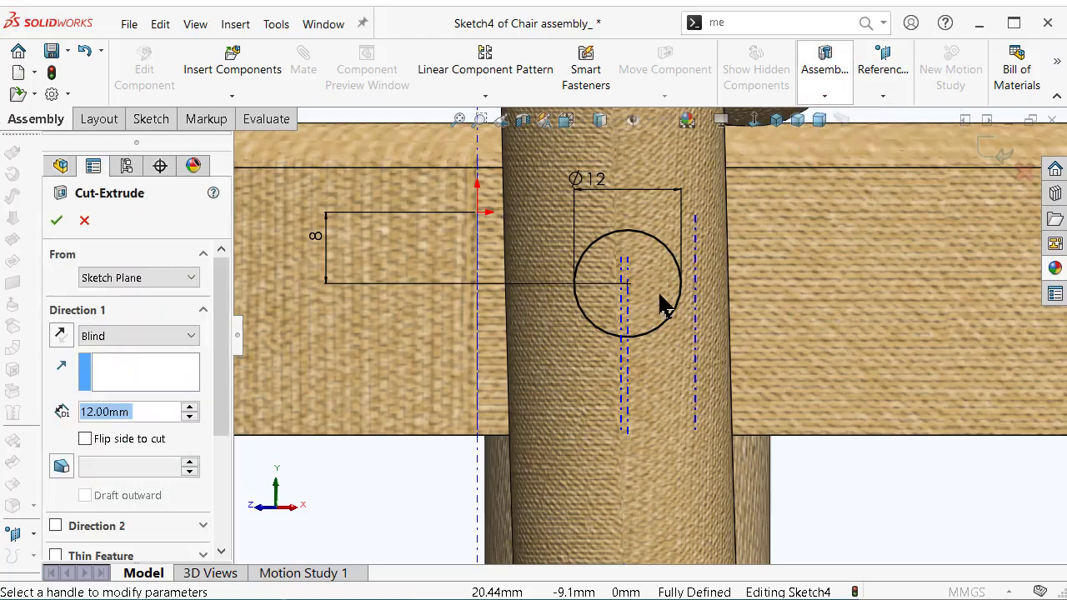
{"action": "scroll", "coordinate": [658, 305], "scroll_direction": "up", "scroll_amount": 2}
{"action": "scroll", "coordinate": [631, 305], "scroll_direction": "up", "scroll_amount": 2}
{"action": "scroll", "coordinate": [612, 329], "scroll_direction": "up", "scroll_amount": 2}
{"action": "scroll", "coordinate": [583, 342], "scroll_direction": "up", "scroll_amount": 2}
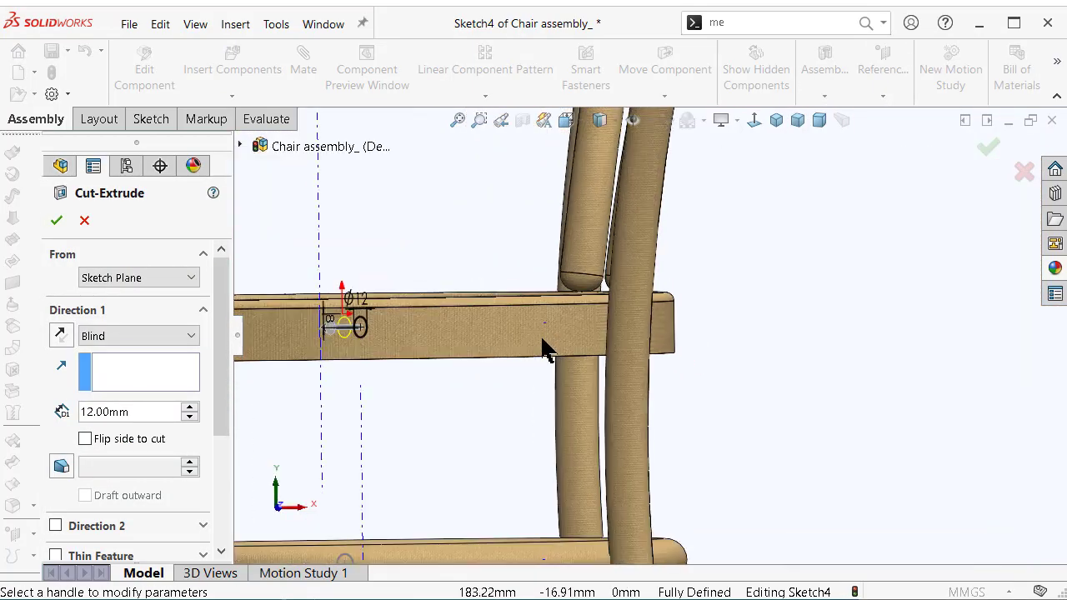
{"action": "mouse_move", "coordinate": [542, 348]}
{"action": "middle_mouse_down"}
{"action": "mouse_move", "coordinate": [410, 388]}
{"action": "mouse_move", "coordinate": [607, 291]}
{"action": "mouse_move", "coordinate": [638, 336]}
{"action": "mouse_move", "coordinate": [667, 348]}
{"action": "mouse_move", "coordinate": [251, 338]}
{"action": "middle_mouse_up"}
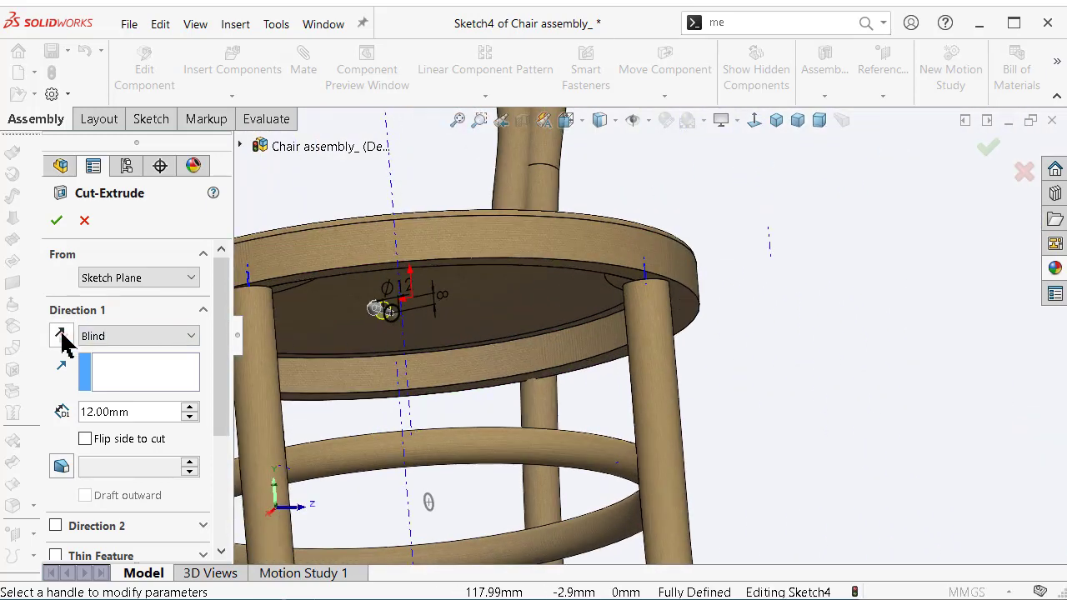
{"action": "left_click", "coordinate": [155, 278]}
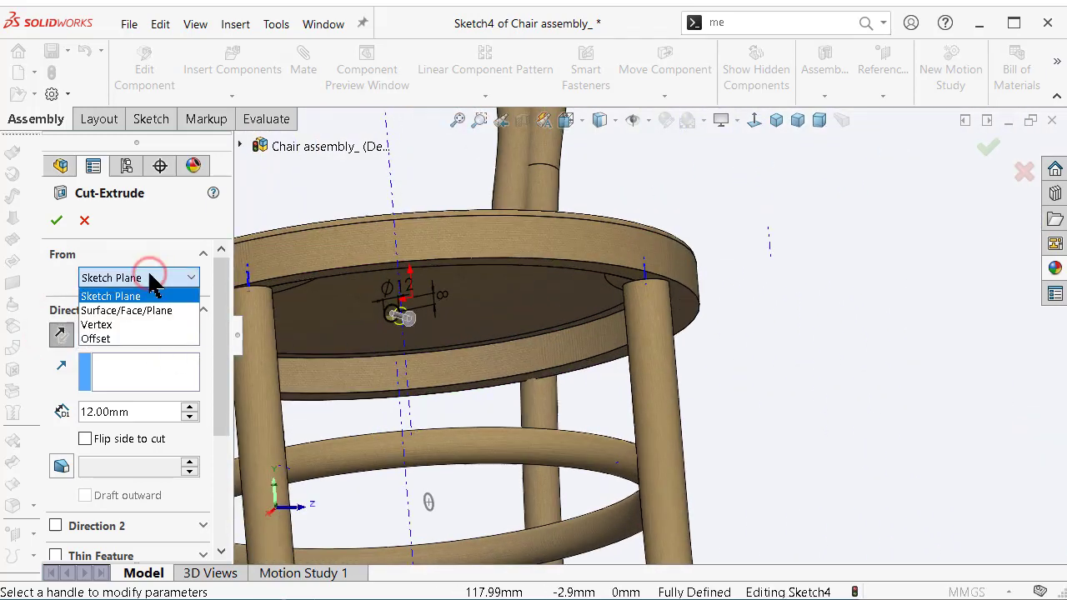
{"action": "left_click", "coordinate": [143, 337]}
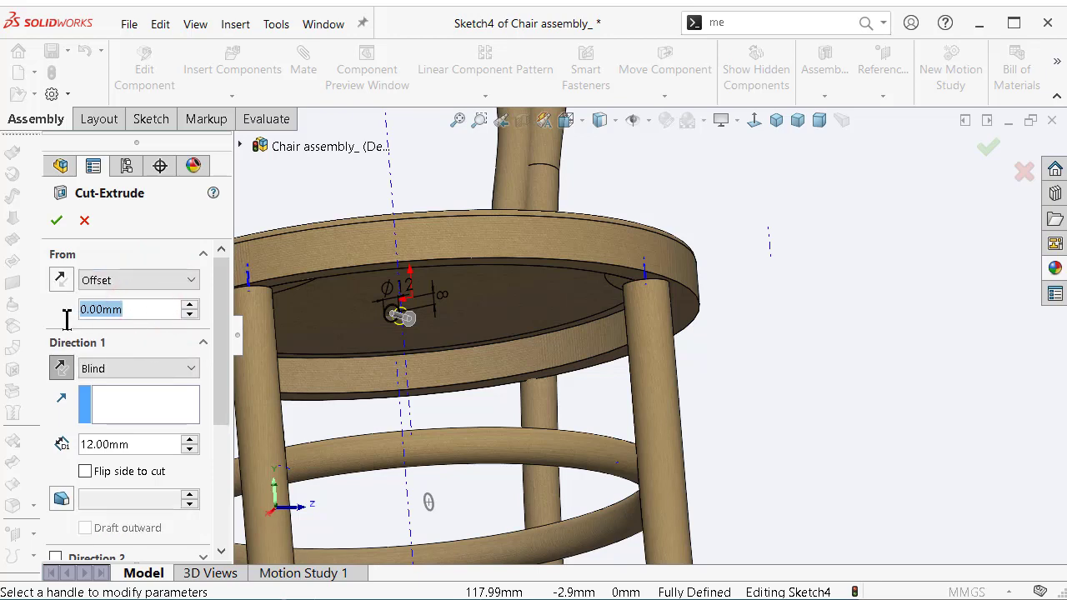
{"action": "type", "text": "180"}
{"action": "key", "text": "Return"}
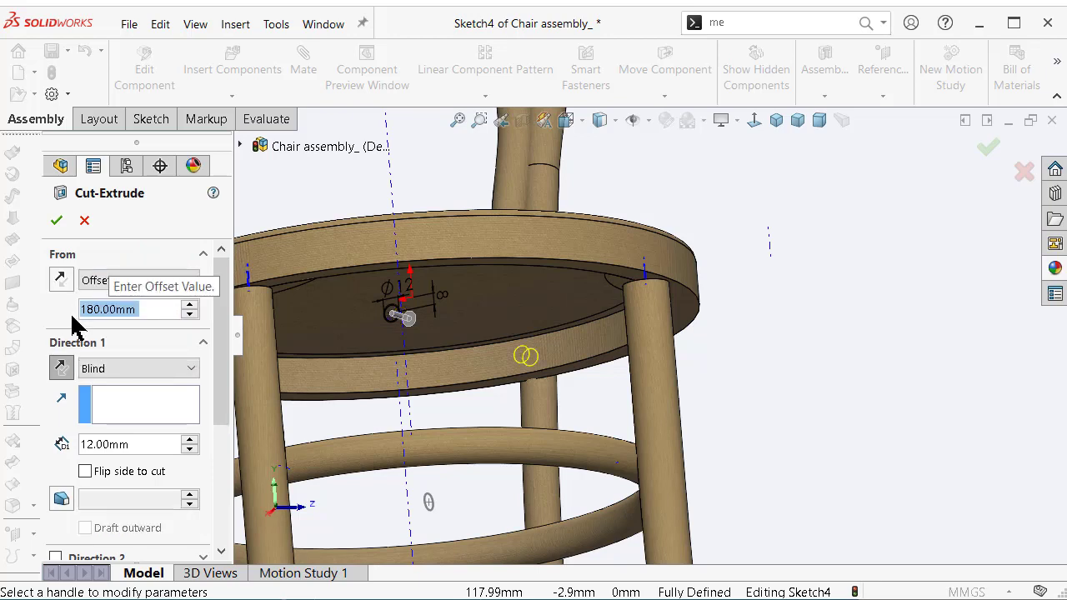
Finish Cut-Extrude6 and inspect the new seat rim hole from below
{"action": "key", "text": "Return"}
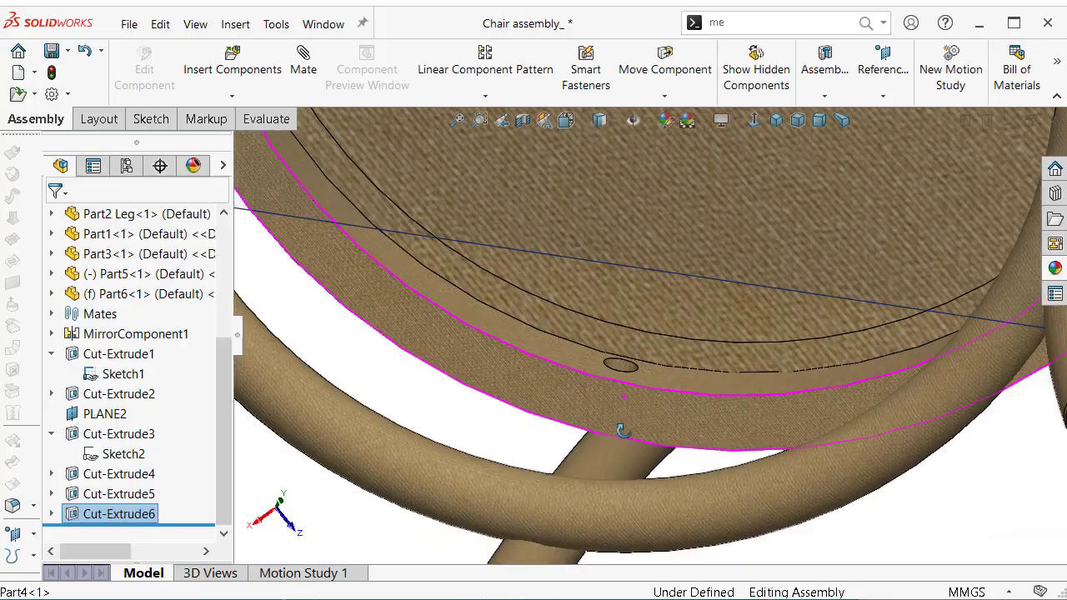
{"action": "mouse_move", "coordinate": [562, 392]}
{"action": "middle_mouse_down"}
{"action": "mouse_move", "coordinate": [591, 557]}
{"action": "mouse_move", "coordinate": [392, 446]}
{"action": "middle_mouse_up"}
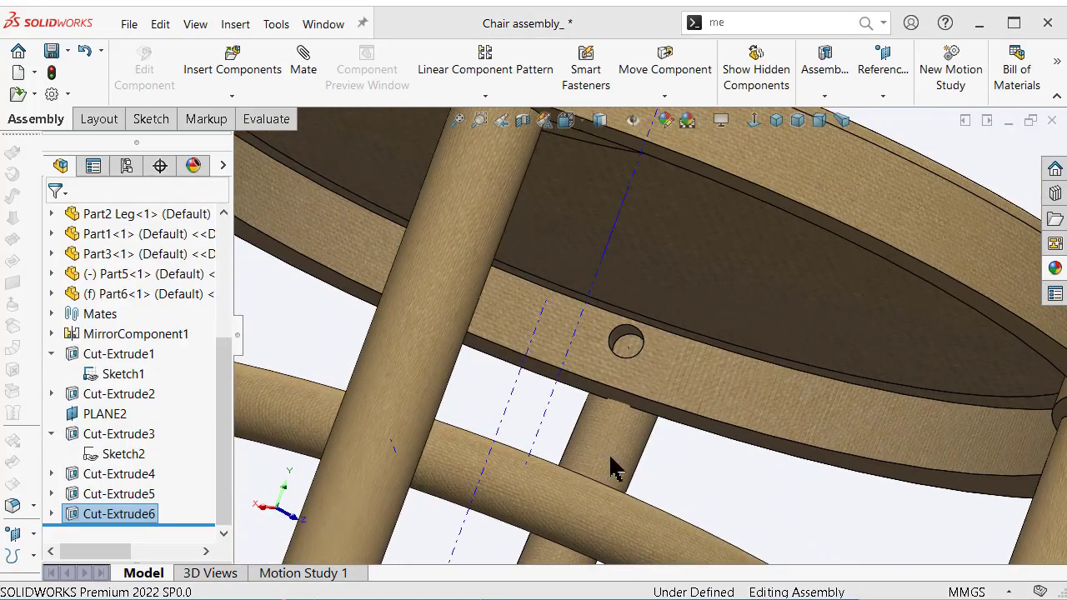
{"action": "scroll", "coordinate": [625, 400], "scroll_direction": "down", "scroll_amount": 3}
{"action": "scroll", "coordinate": [617, 354], "scroll_direction": "down", "scroll_amount": 2}
{"action": "scroll", "coordinate": [604, 333], "scroll_direction": "up", "scroll_amount": 2}
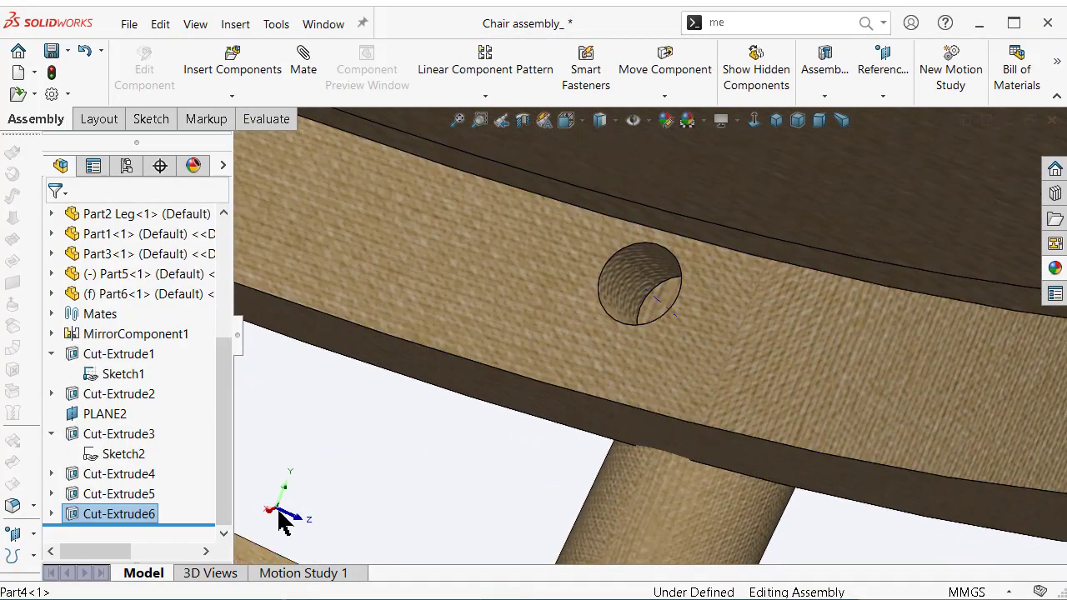
{"action": "left_click", "coordinate": [425, 436]}
{"action": "scroll", "coordinate": [828, 469], "scroll_direction": "up", "scroll_amount": 5}
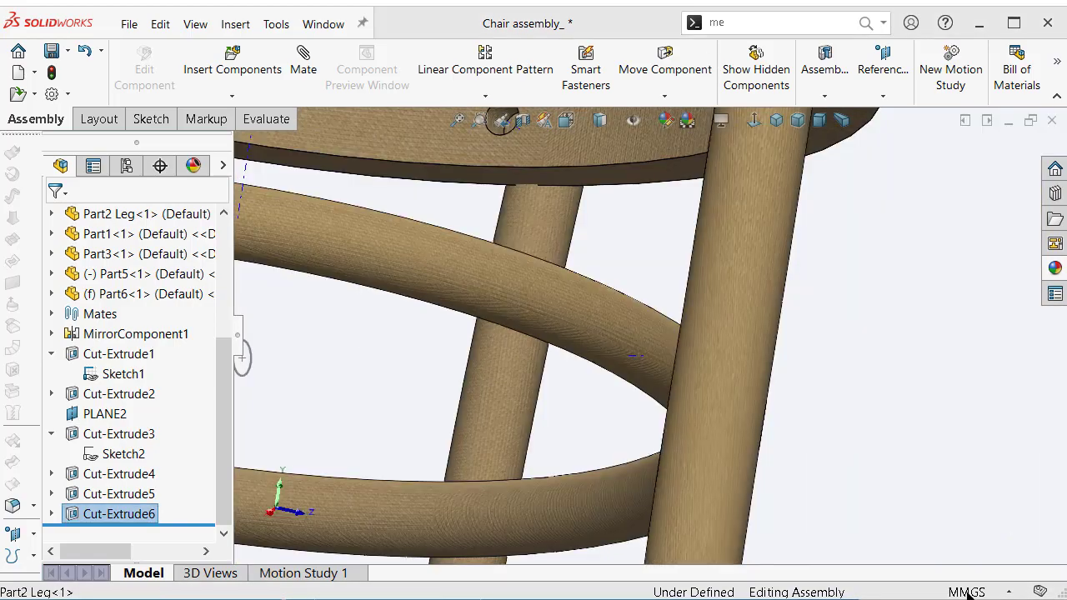
{"action": "mouse_move", "coordinate": [828, 469]}
{"action": "middle_mouse_down"}
{"action": "mouse_move", "coordinate": [730, 385]}
{"action": "mouse_move", "coordinate": [624, 335]}
{"action": "mouse_move", "coordinate": [672, 226]}
{"action": "middle_mouse_up"}
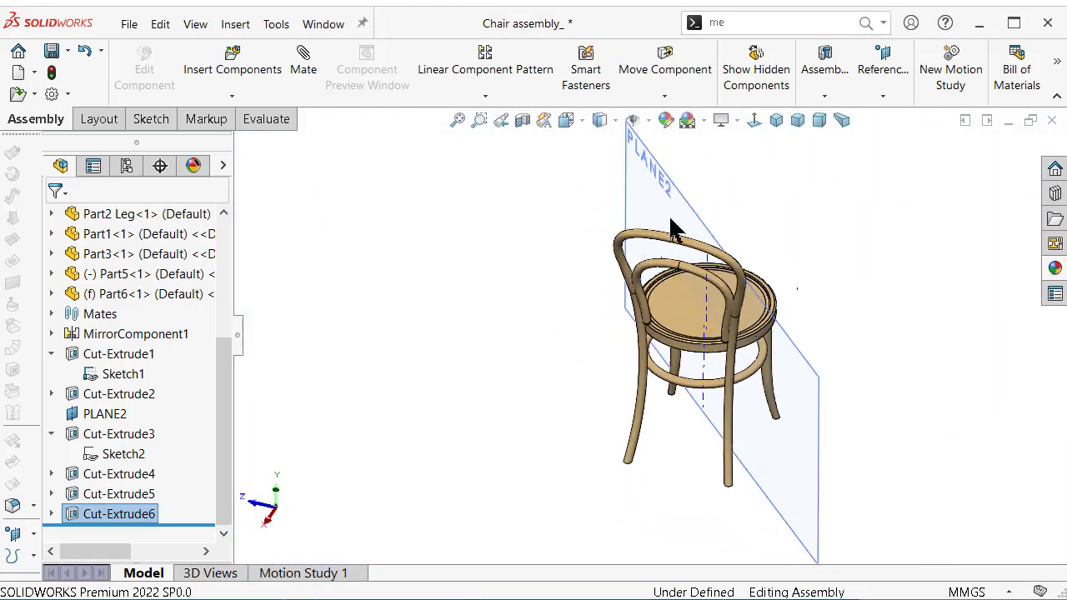
Hide PLANE2 and orbit the chair to face the front
{"action": "left_click", "coordinate": [672, 200]}
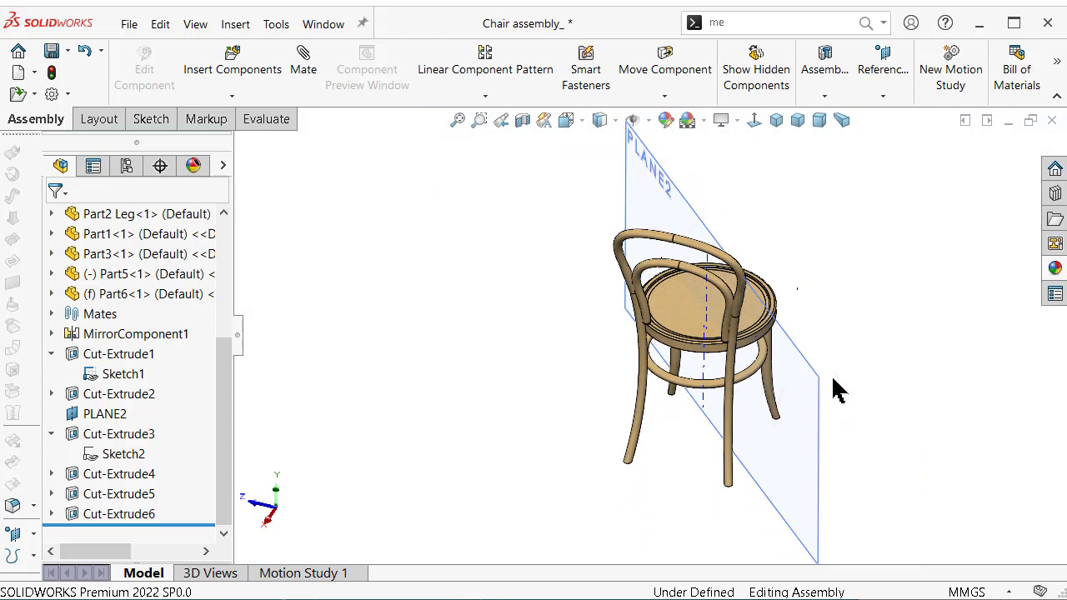
{"action": "left_click", "coordinate": [112, 414]}
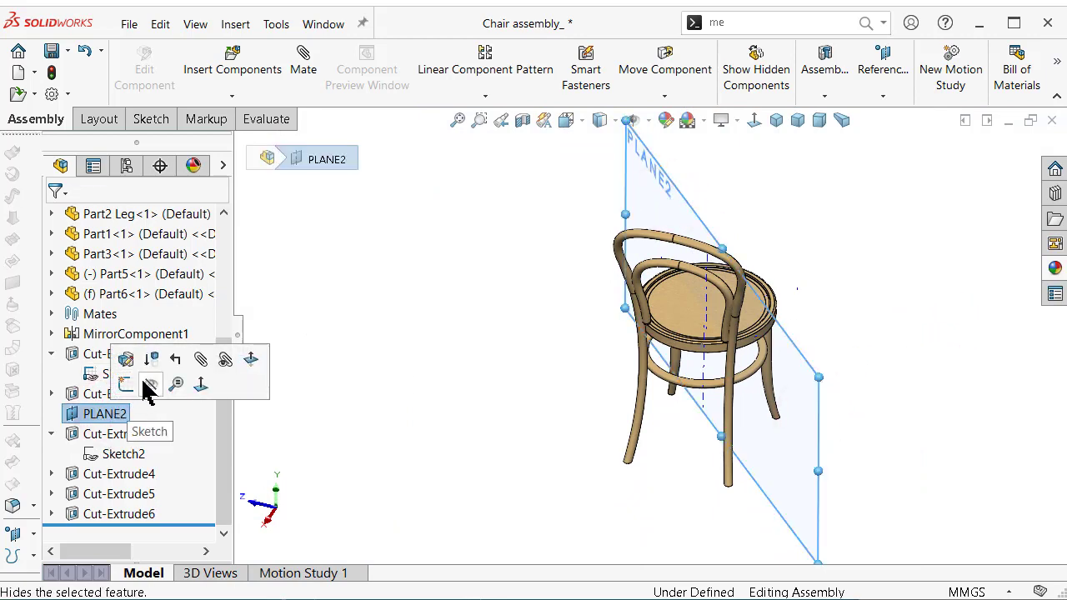
{"action": "left_click", "coordinate": [154, 386]}
{"action": "mouse_move", "coordinate": [629, 337]}
{"action": "middle_mouse_down"}
{"action": "mouse_move", "coordinate": [398, 388]}
{"action": "mouse_move", "coordinate": [796, 279]}
{"action": "middle_mouse_up"}
{"action": "scroll", "coordinate": [659, 297], "scroll_direction": "down", "scroll_amount": 5}
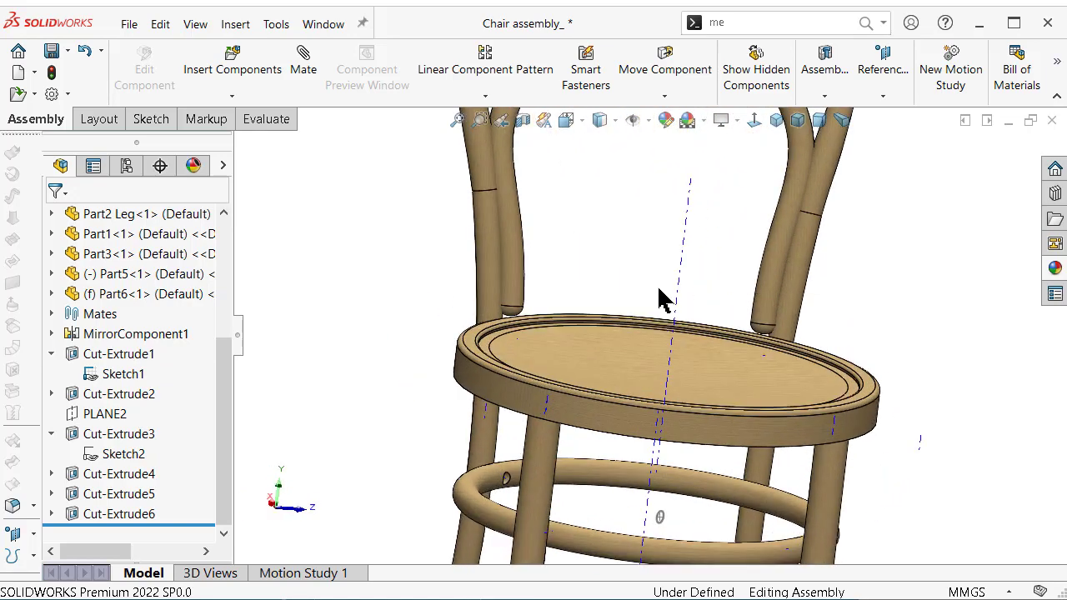
{"action": "middle_click_drag", "start_coordinate": [659, 297], "coordinate": [638, 291]}
{"action": "scroll", "coordinate": [638, 291], "scroll_direction": "up", "scroll_amount": 3}
{"action": "scroll", "coordinate": [212, 362], "scroll_direction": "up", "scroll_amount": 3}
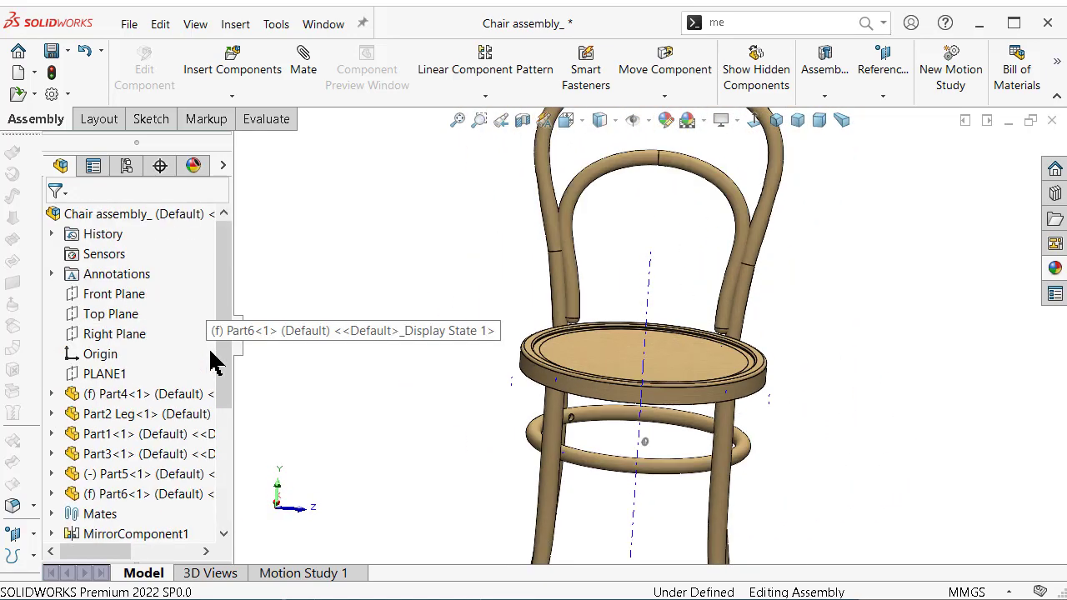
Start a new sketch on the Front Plane, viewed normal to it
{"action": "left_click", "coordinate": [117, 293]}
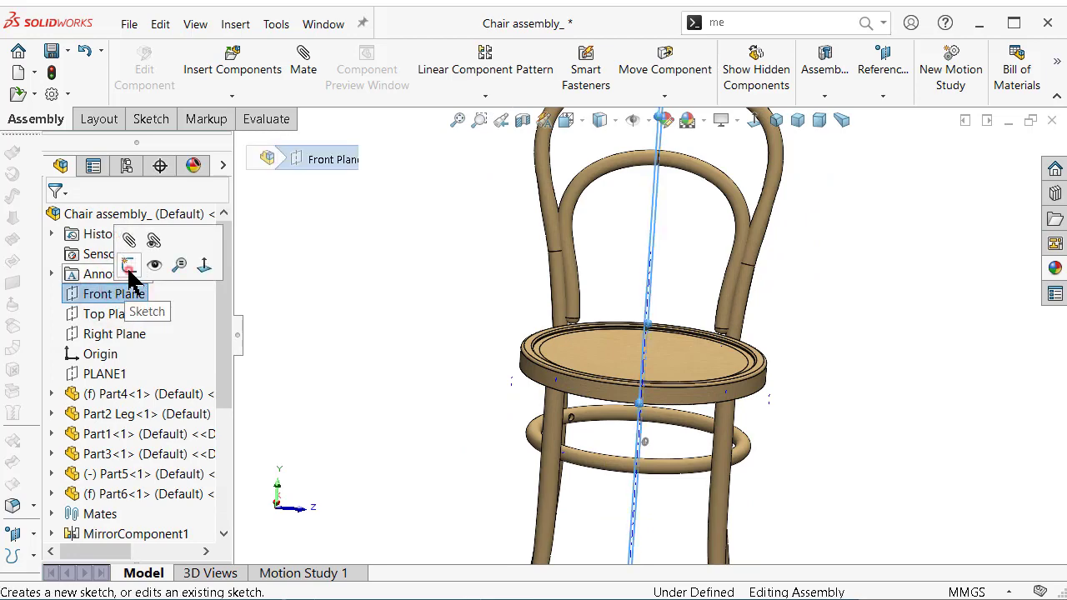
{"action": "left_click", "coordinate": [129, 267]}
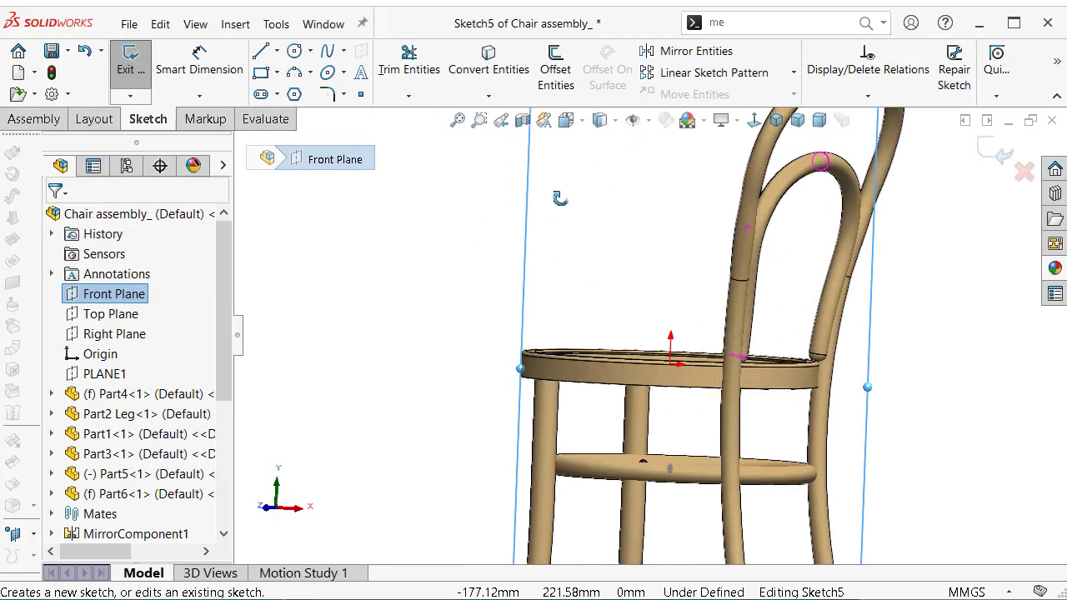
{"action": "left_click", "coordinate": [753, 119]}
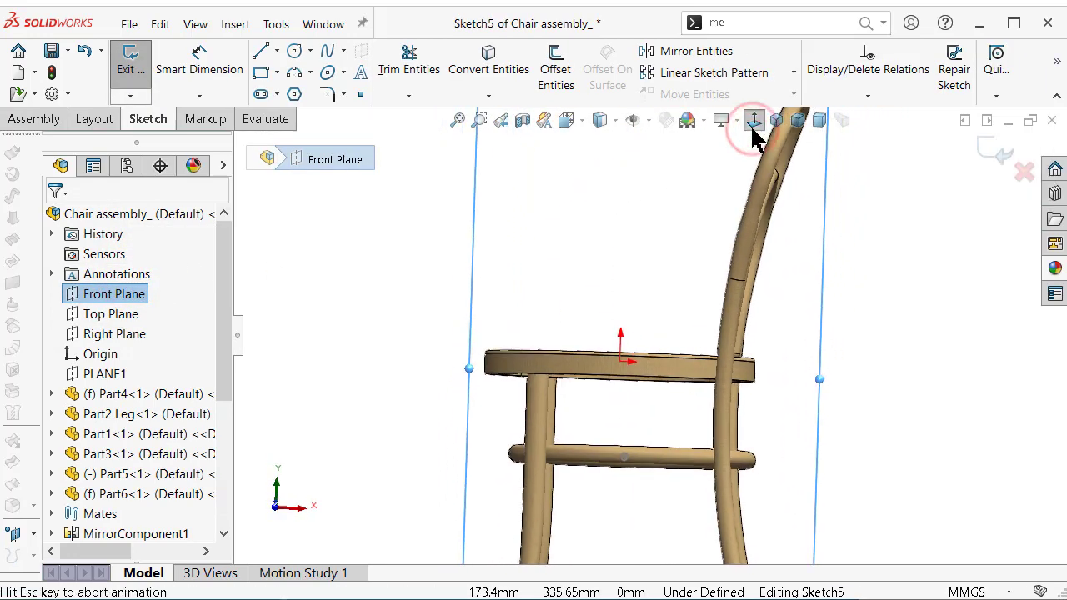
{"action": "scroll", "coordinate": [687, 340], "scroll_direction": "down", "scroll_amount": 4}
{"action": "scroll", "coordinate": [684, 342], "scroll_direction": "down", "scroll_amount": 2}
{"action": "scroll", "coordinate": [679, 347], "scroll_direction": "up", "scroll_amount": 1}
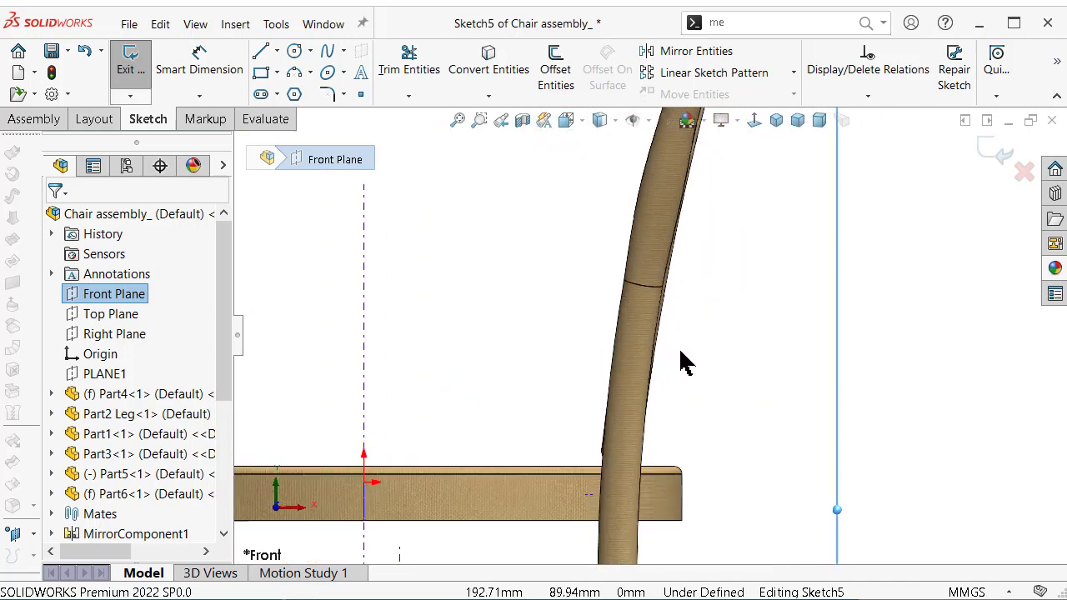
{"action": "scroll", "coordinate": [675, 346], "scroll_direction": "down", "scroll_amount": 2}
Draw a centerline down the back leg from its top to just above the seat
{"action": "left_click", "coordinate": [279, 51]}
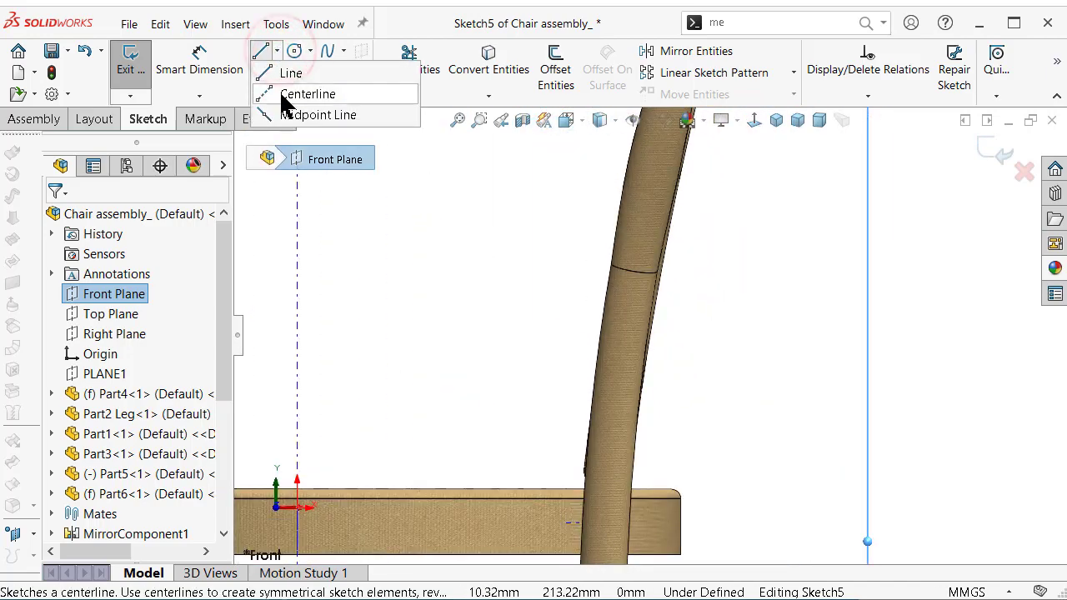
{"action": "left_click", "coordinate": [286, 92]}
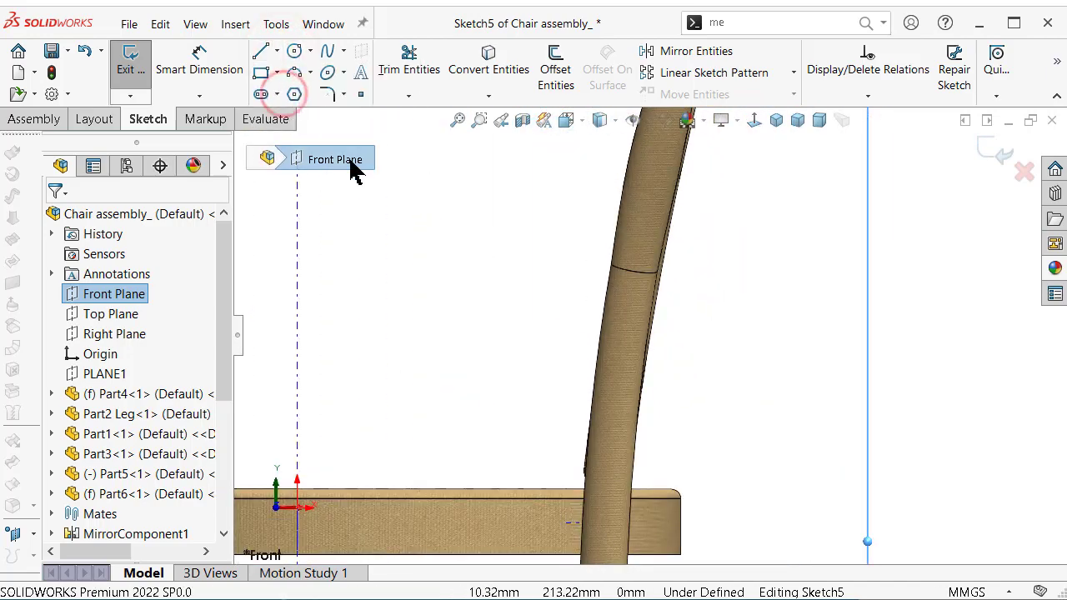
{"action": "left_click", "coordinate": [634, 266]}
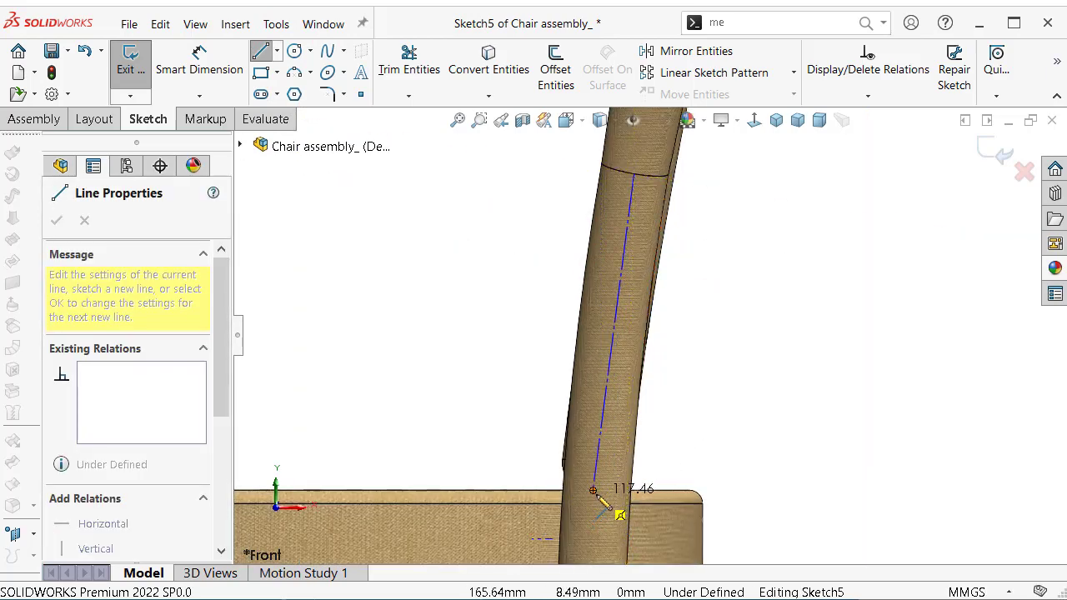
{"action": "left_click", "coordinate": [593, 490]}
{"action": "key", "text": "Escape"}
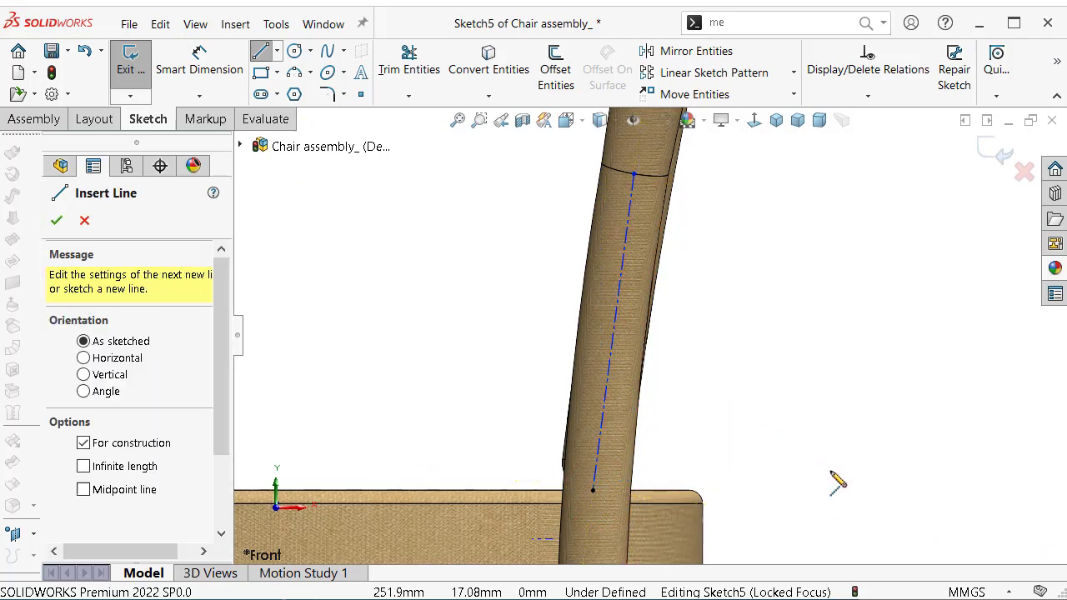
{"action": "scroll", "coordinate": [608, 223], "scroll_direction": "down", "scroll_amount": 3}
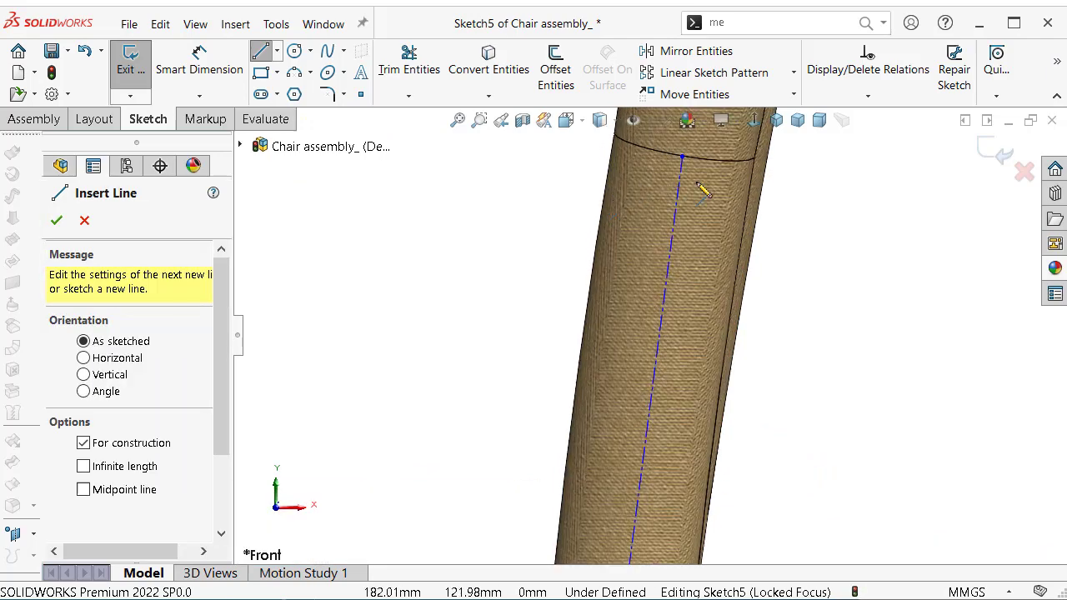
{"action": "key", "text": "Escape"}
Make the centerline's top endpoint coincident with the leg edge
{"action": "left_click", "coordinate": [682, 159]}
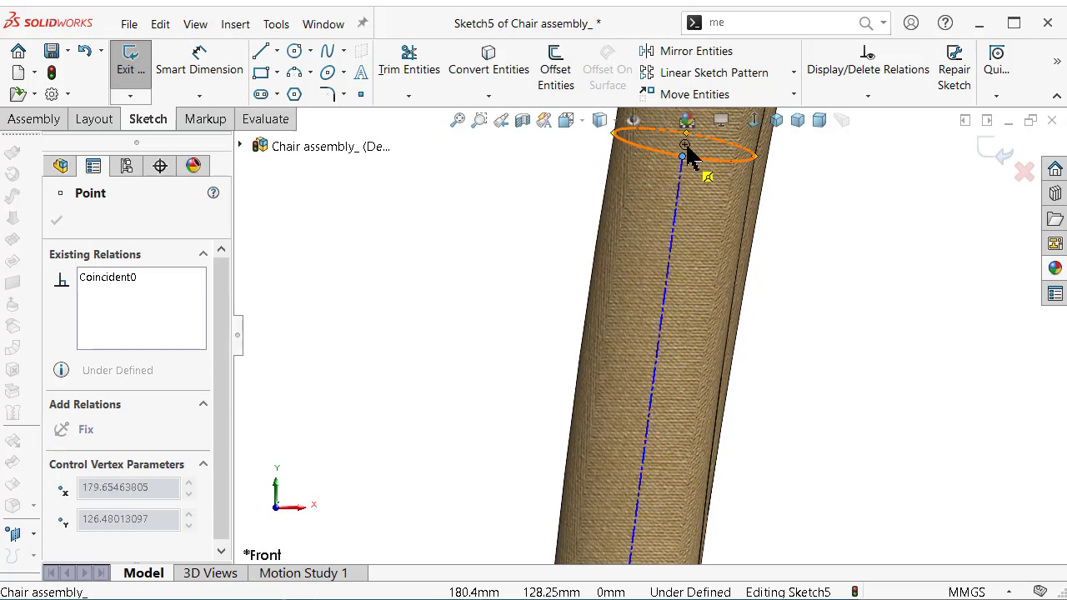
{"action": "left_click", "coordinate": [864, 222]}
{"action": "scroll", "coordinate": [900, 267], "scroll_direction": "up", "scroll_amount": 1}
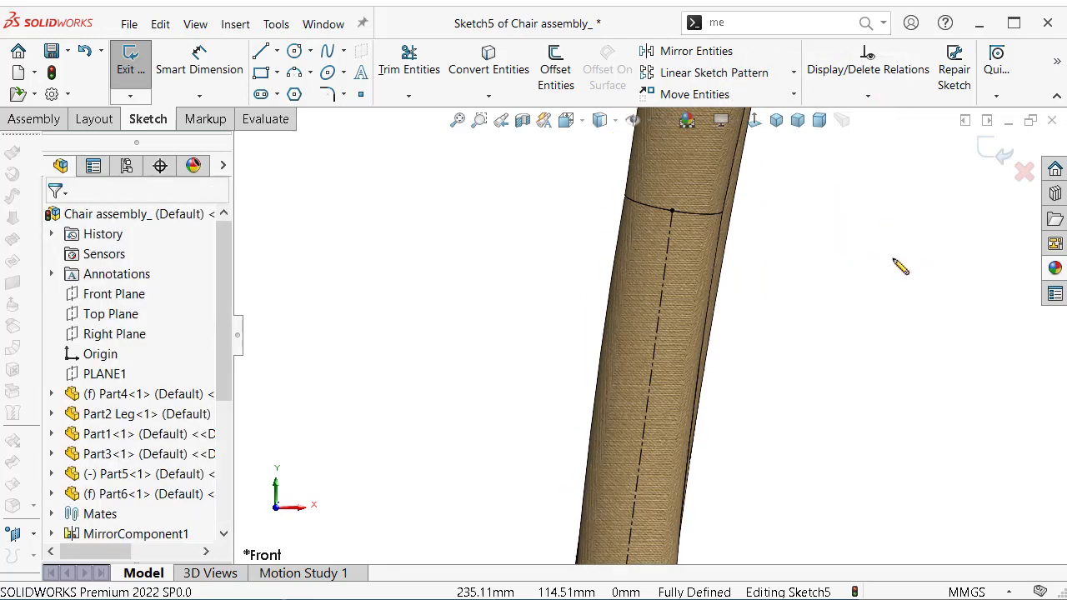
{"action": "scroll", "coordinate": [587, 469], "scroll_direction": "down", "scroll_amount": 2}
{"action": "scroll", "coordinate": [518, 388], "scroll_direction": "up", "scroll_amount": 1}
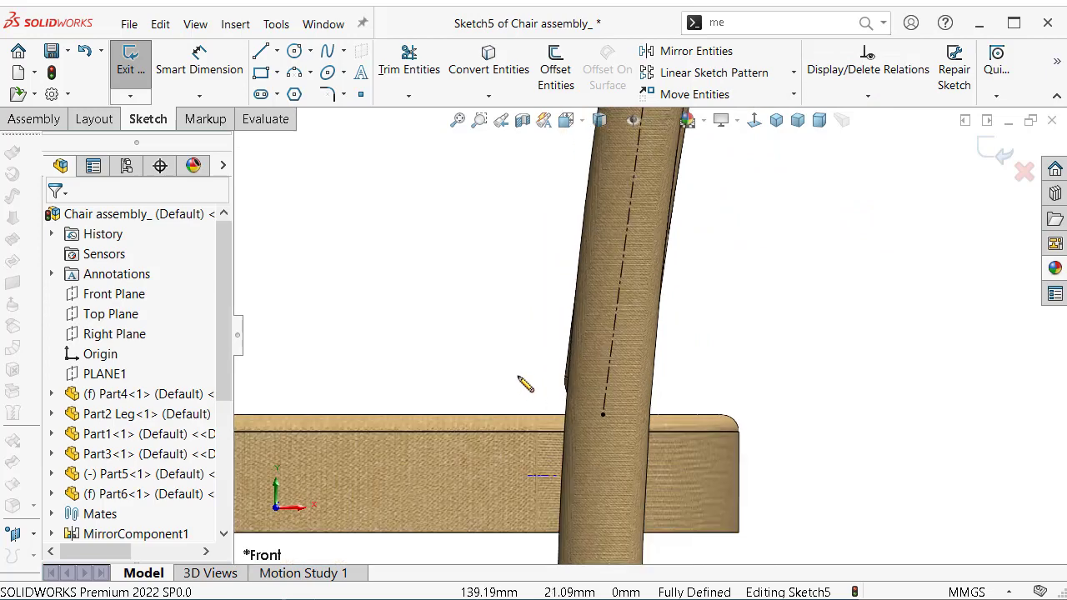
{"action": "scroll", "coordinate": [522, 378], "scroll_direction": "up", "scroll_amount": 1}
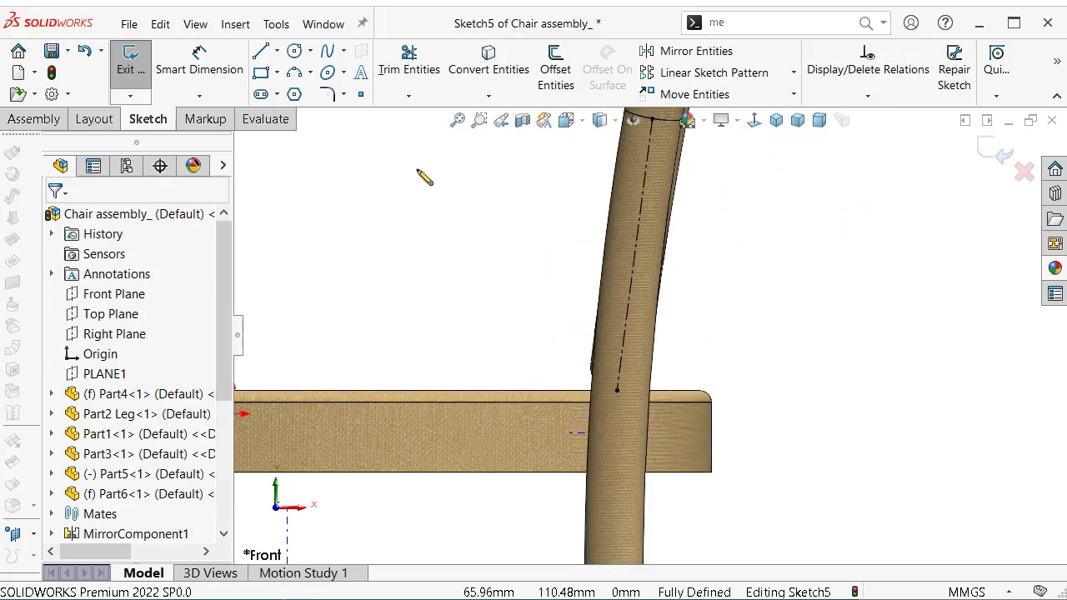
Draw a circle on the leg centerline and dimension it to Ø12 mm
{"action": "left_click", "coordinate": [292, 52]}
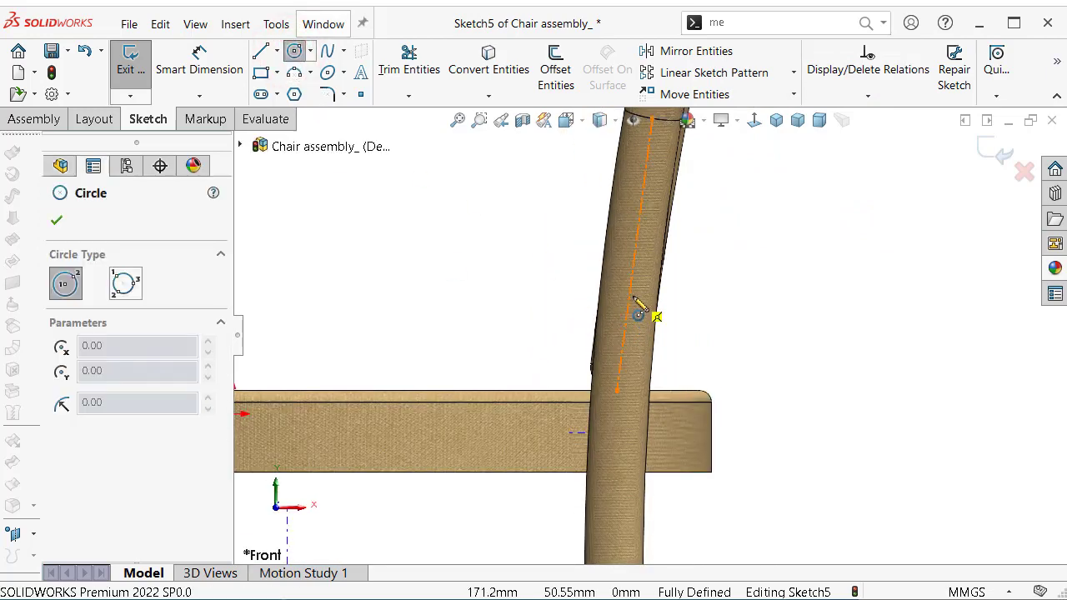
{"action": "left_click", "coordinate": [635, 255]}
{"action": "left_click", "coordinate": [637, 238]}
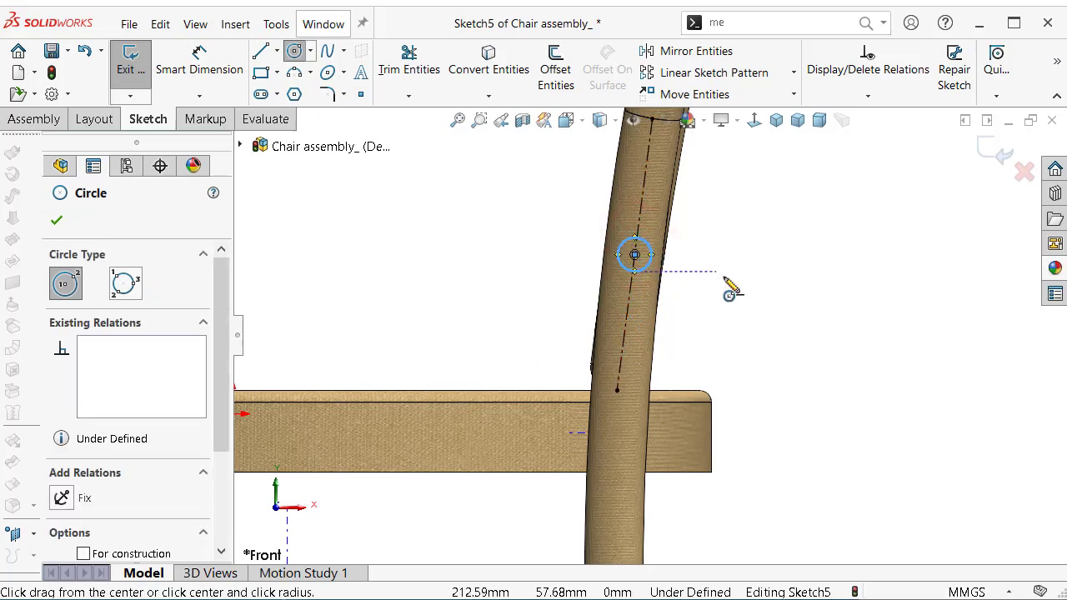
{"action": "key", "text": "z"}
{"action": "right_click_drag", "start_coordinate": [765, 325], "coordinate": [762, 208]}
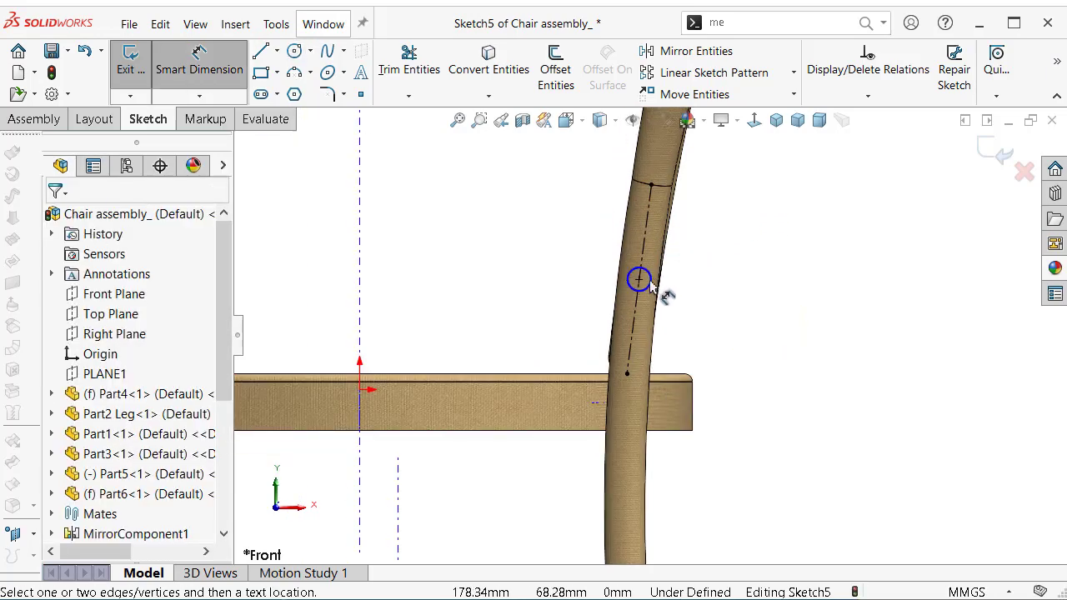
{"action": "left_click", "coordinate": [649, 280]}
{"action": "left_click", "coordinate": [760, 280]}
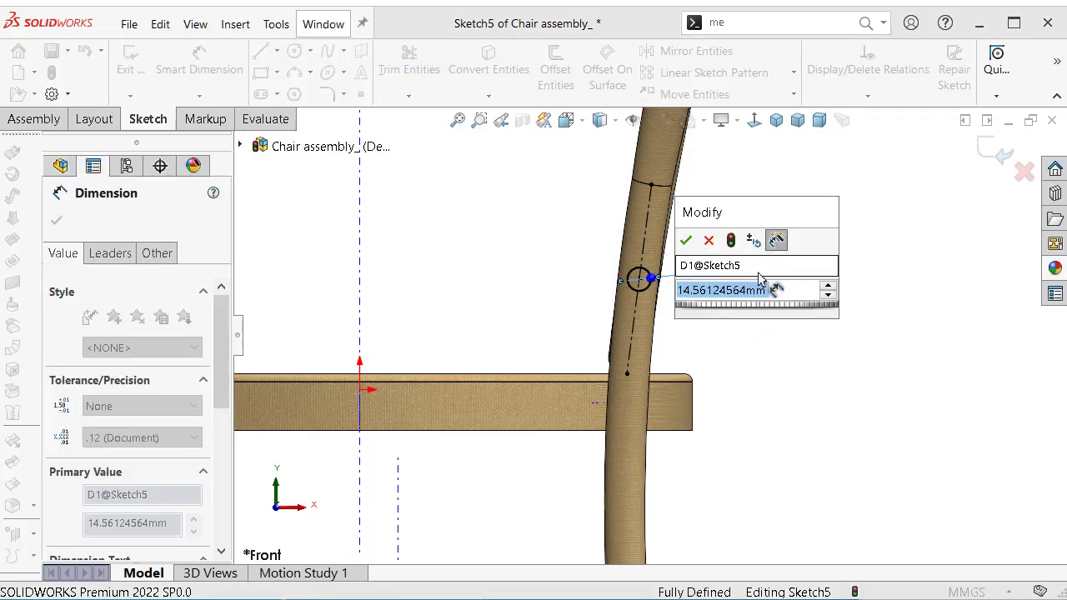
{"action": "type", "text": "12"}
{"action": "key", "text": "Return"}
{"action": "mouse_move", "coordinate": [761, 281]}
{"action": "middle_mouse_down"}
{"action": "mouse_move", "coordinate": [714, 297]}
{"action": "mouse_move", "coordinate": [678, 284]}
{"action": "mouse_move", "coordinate": [739, 357]}
{"action": "mouse_move", "coordinate": [717, 319]}
{"action": "mouse_move", "coordinate": [701, 326]}
{"action": "middle_mouse_up"}
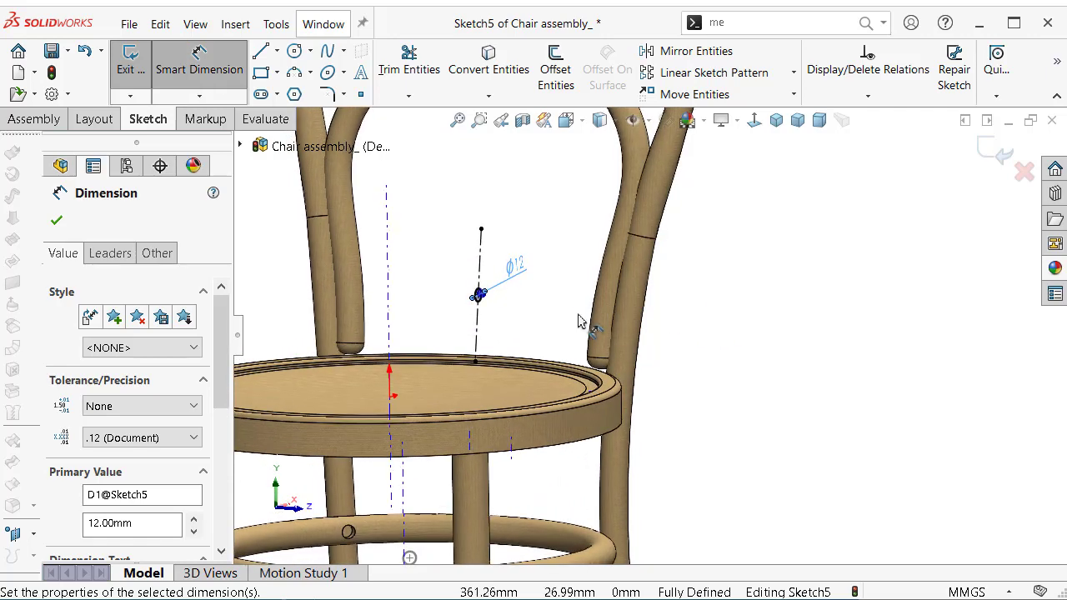
{"action": "left_click", "coordinate": [753, 120]}
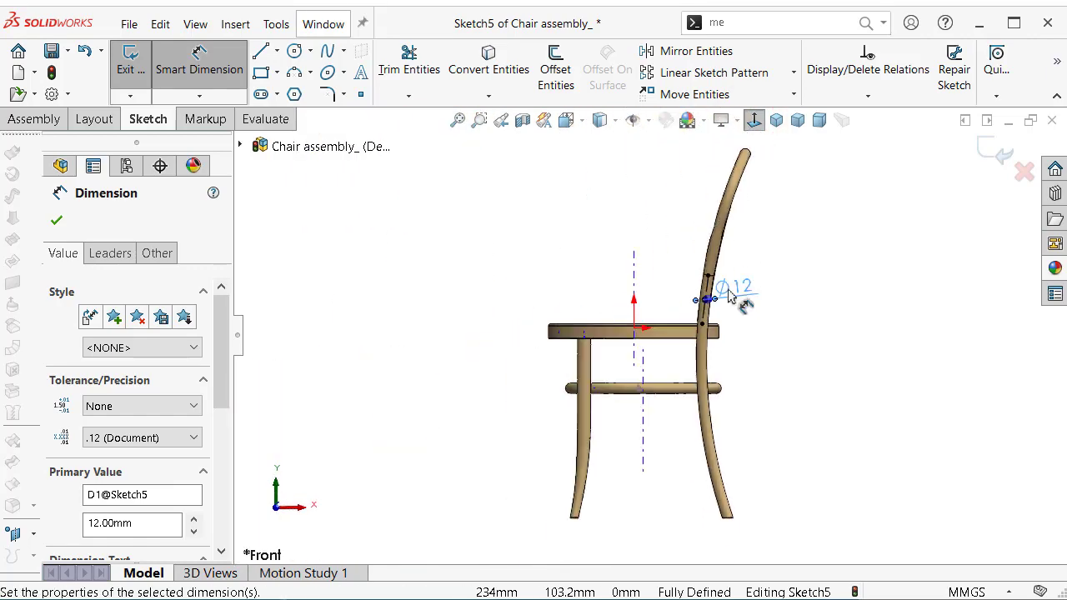
{"action": "scroll", "coordinate": [734, 284], "scroll_direction": "down", "scroll_amount": 3}
{"action": "scroll", "coordinate": [667, 350], "scroll_direction": "down", "scroll_amount": 3}
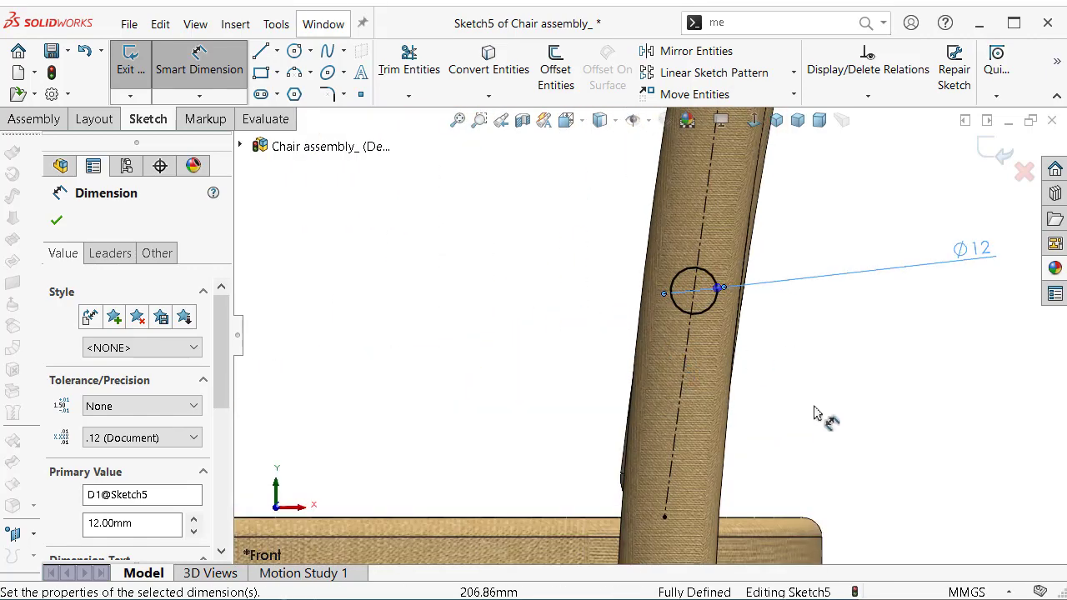
Add a second circle on the centerline, spaced 30 mm from the first
{"action": "left_click", "coordinate": [294, 53]}
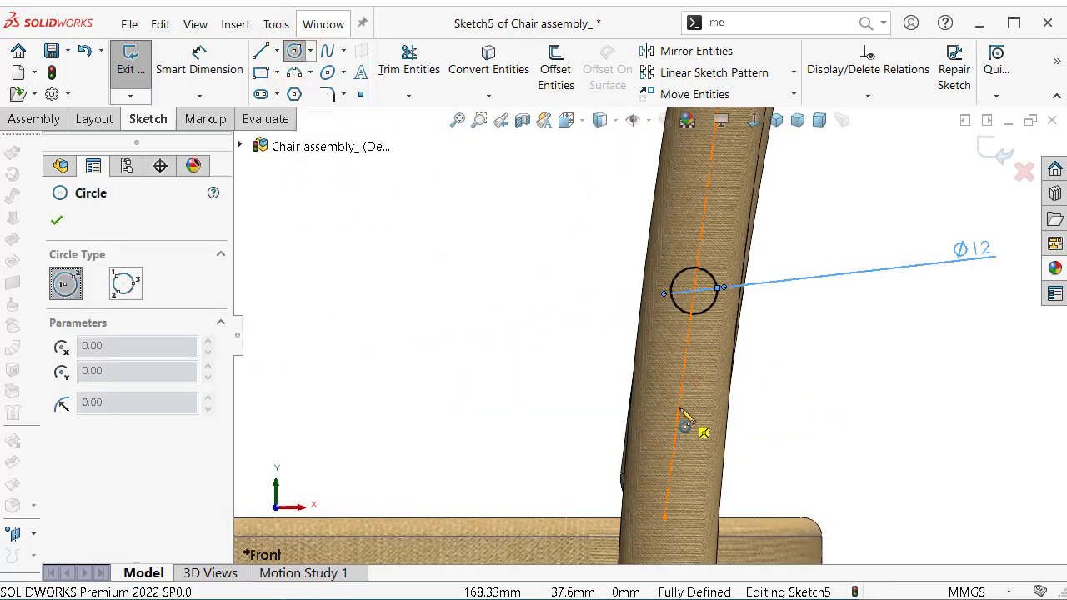
{"action": "left_click", "coordinate": [680, 403]}
{"action": "left_click", "coordinate": [703, 402]}
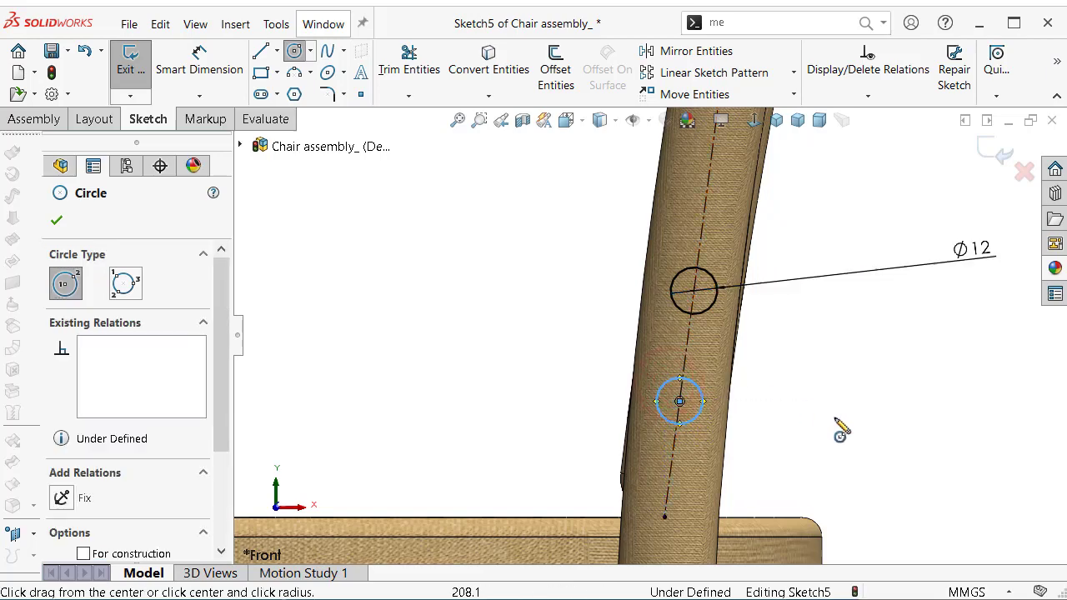
{"action": "key", "text": "Escape"}
{"action": "left_click", "coordinate": [680, 404]}
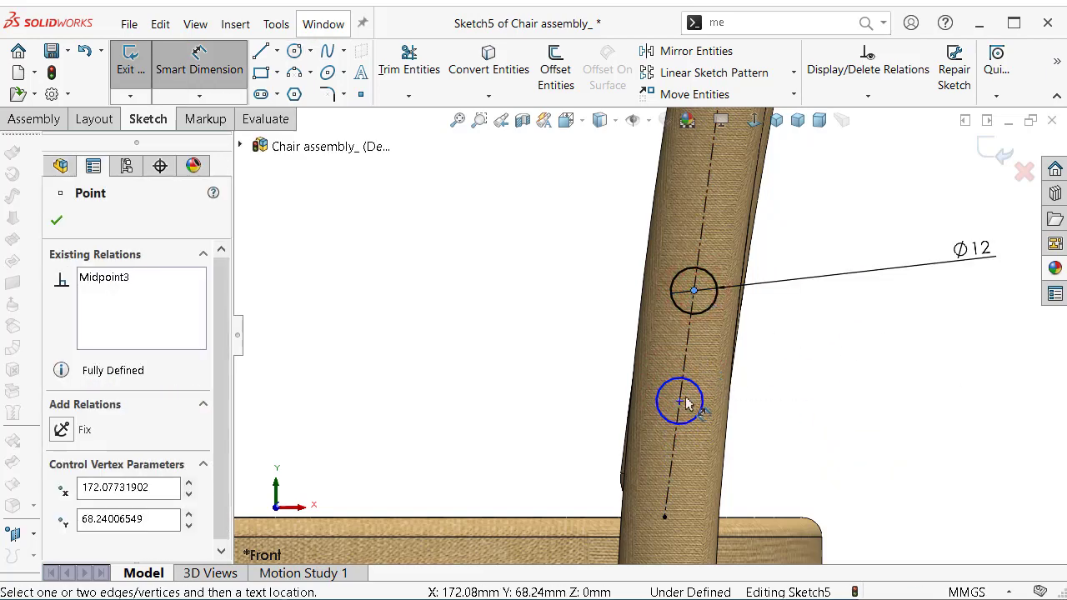
{"action": "left_click", "coordinate": [681, 402]}
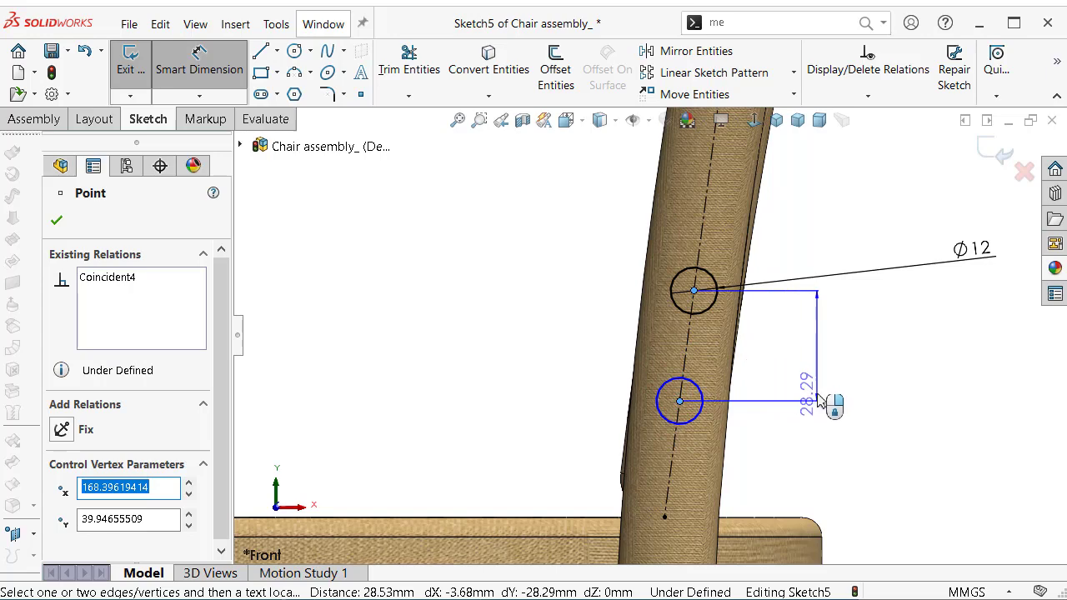
{"action": "left_click", "coordinate": [822, 403]}
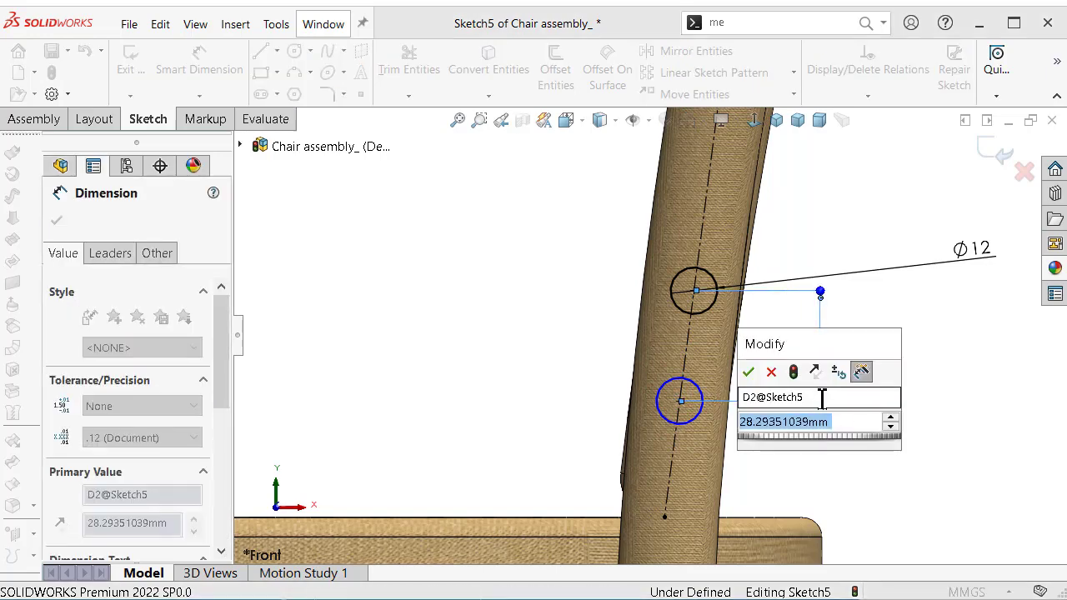
{"action": "type", "text": "30"}
{"action": "key", "text": "Return"}
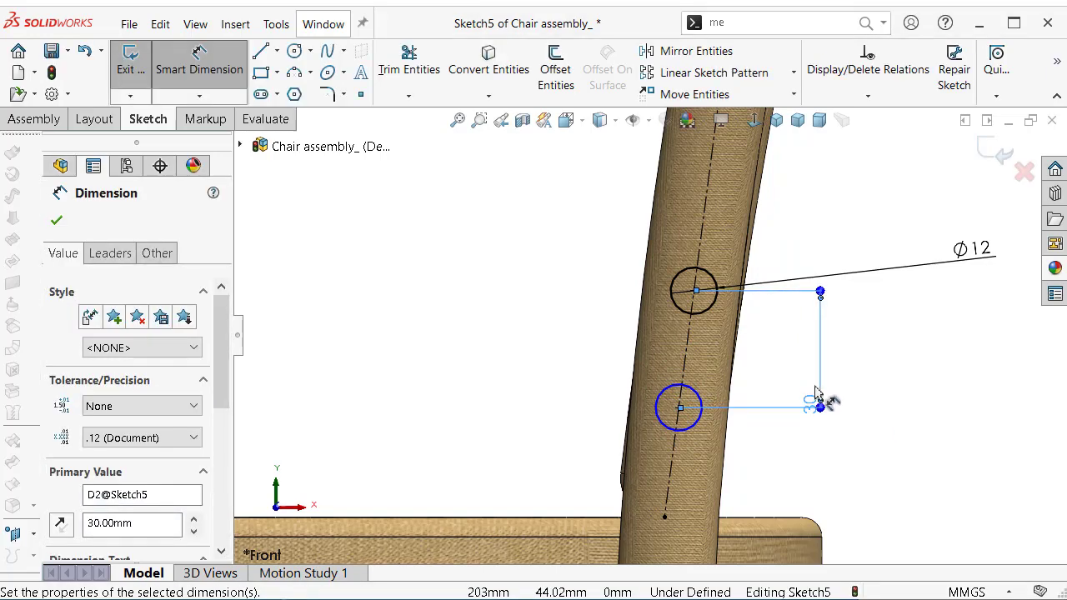
{"action": "key", "text": "Escape"}
Make the two circles equal in size
{"action": "left_click", "coordinate": [693, 432]}
{"action": "left_click", "coordinate": [914, 401]}
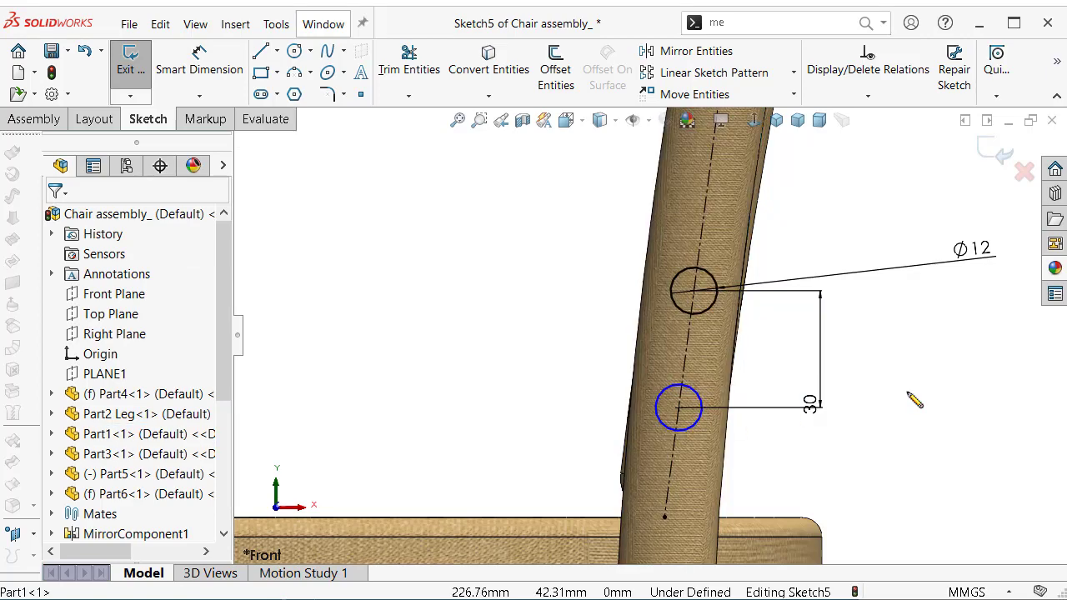
{"action": "left_click", "coordinate": [703, 419]}
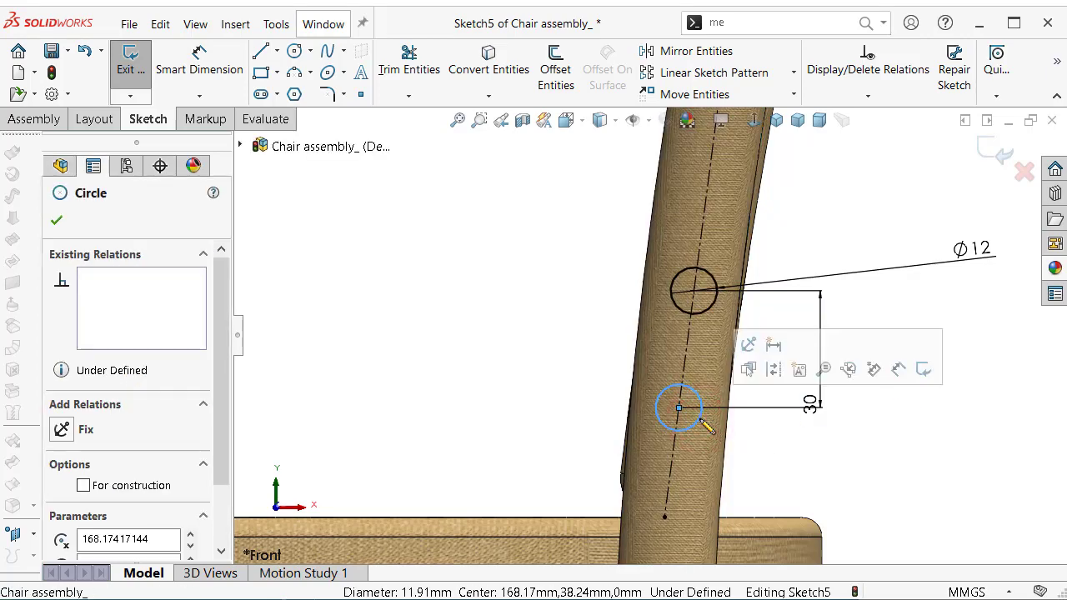
{"action": "left_click", "coordinate": [698, 314], "text": "ctrl"}
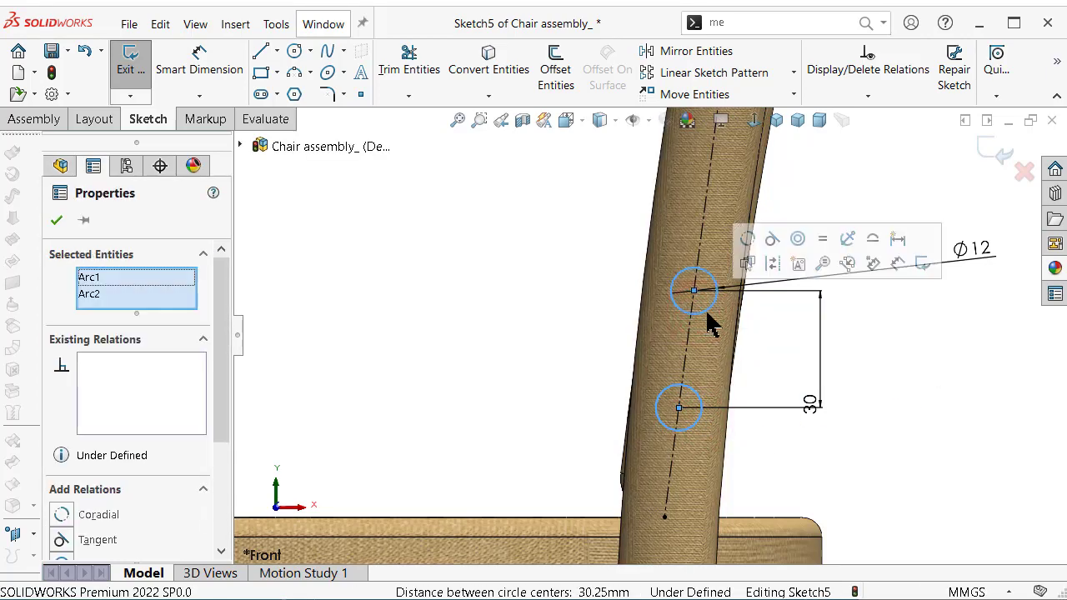
{"action": "left_click", "coordinate": [819, 240]}
{"action": "left_click", "coordinate": [565, 232]}
{"action": "scroll", "coordinate": [604, 302], "scroll_direction": "up", "scroll_amount": 2}
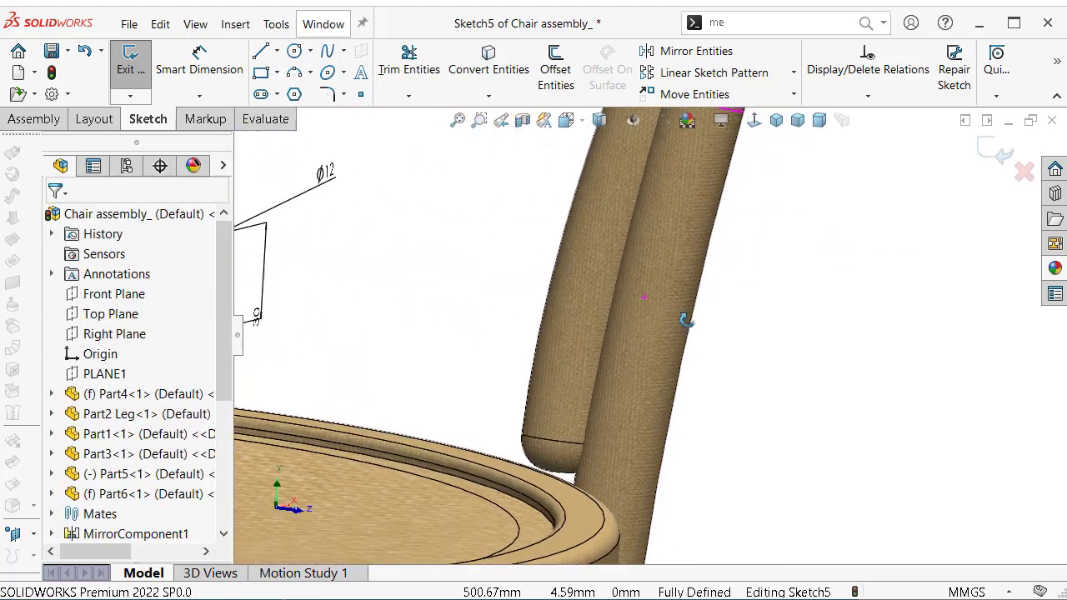
{"action": "mouse_move", "coordinate": [605, 302]}
{"action": "middle_mouse_down"}
{"action": "mouse_move", "coordinate": [580, 332]}
{"action": "mouse_move", "coordinate": [551, 289]}
{"action": "middle_mouse_up"}
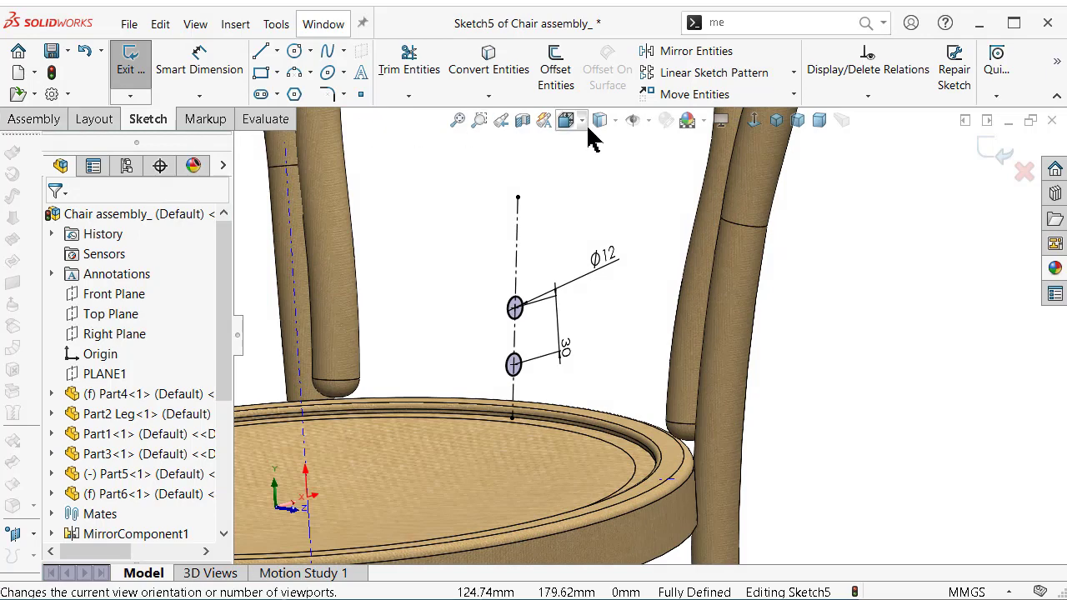
{"action": "left_click", "coordinate": [37, 119]}
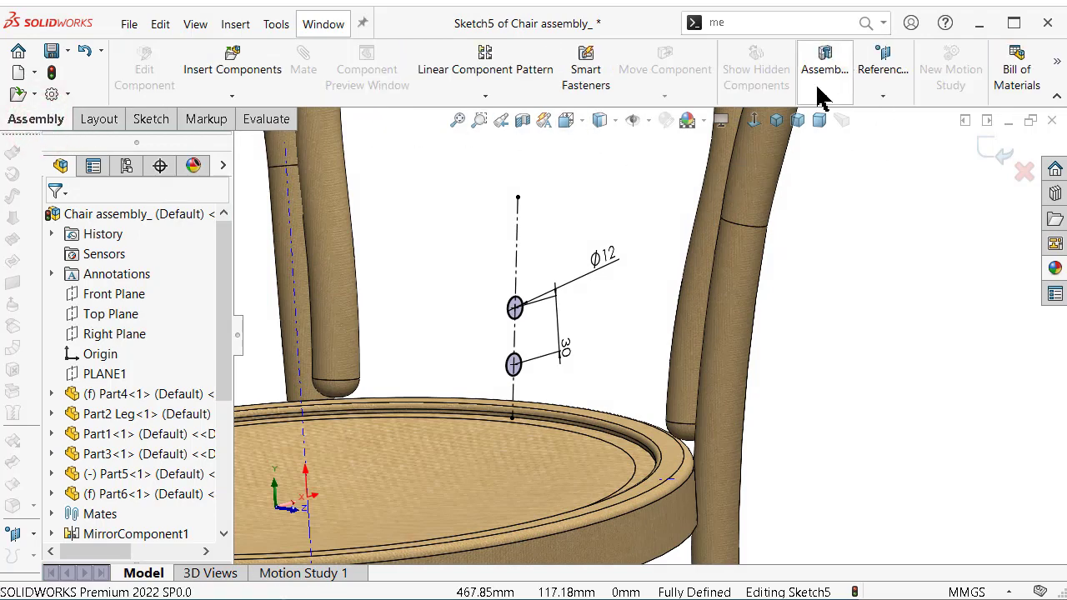
Mid-plane extrude-cut the two Ø12 circles through the back legs about 240 mm deep
{"action": "left_click", "coordinate": [817, 98]}
{"action": "left_click", "coordinate": [815, 116]}
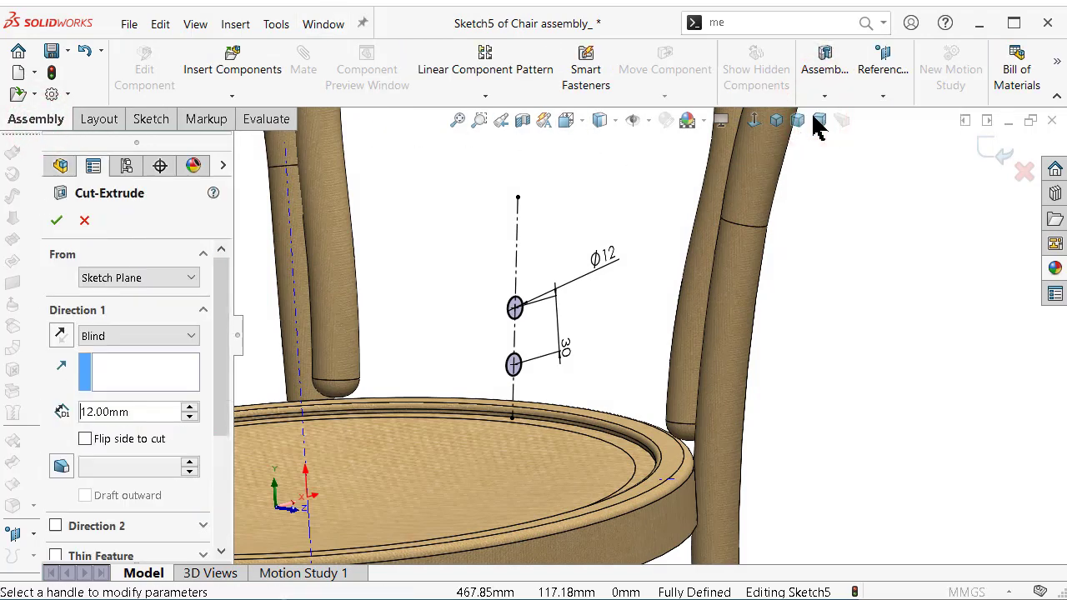
{"action": "left_click", "coordinate": [138, 337]}
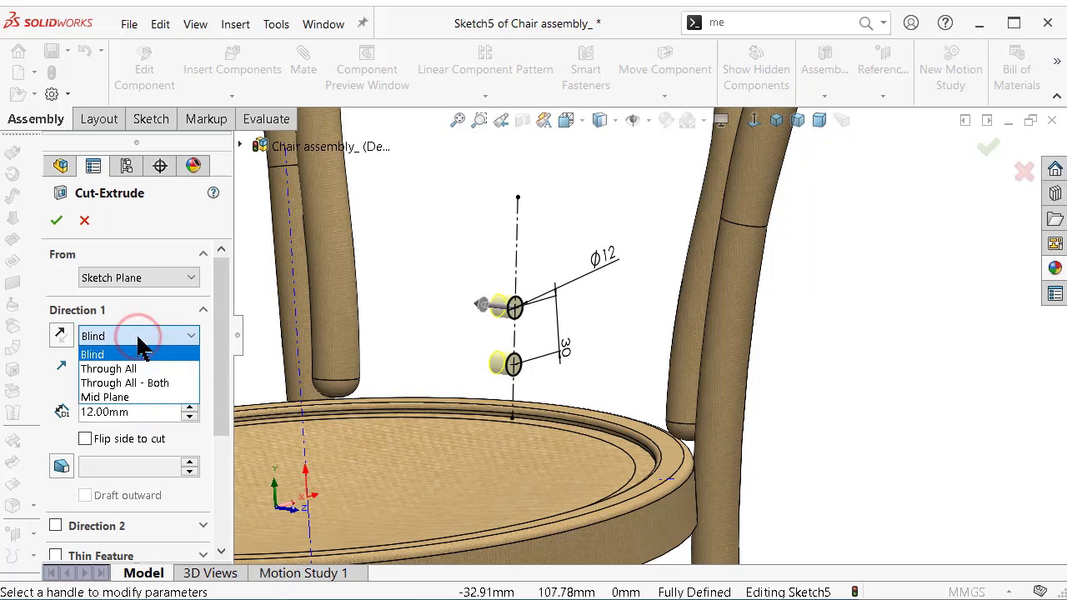
{"action": "left_click", "coordinate": [129, 396]}
{"action": "mouse_move", "coordinate": [439, 345]}
{"action": "middle_mouse_down"}
{"action": "mouse_move", "coordinate": [471, 334]}
{"action": "mouse_move", "coordinate": [452, 328]}
{"action": "mouse_move", "coordinate": [457, 319]}
{"action": "mouse_move", "coordinate": [534, 342]}
{"action": "middle_mouse_up"}
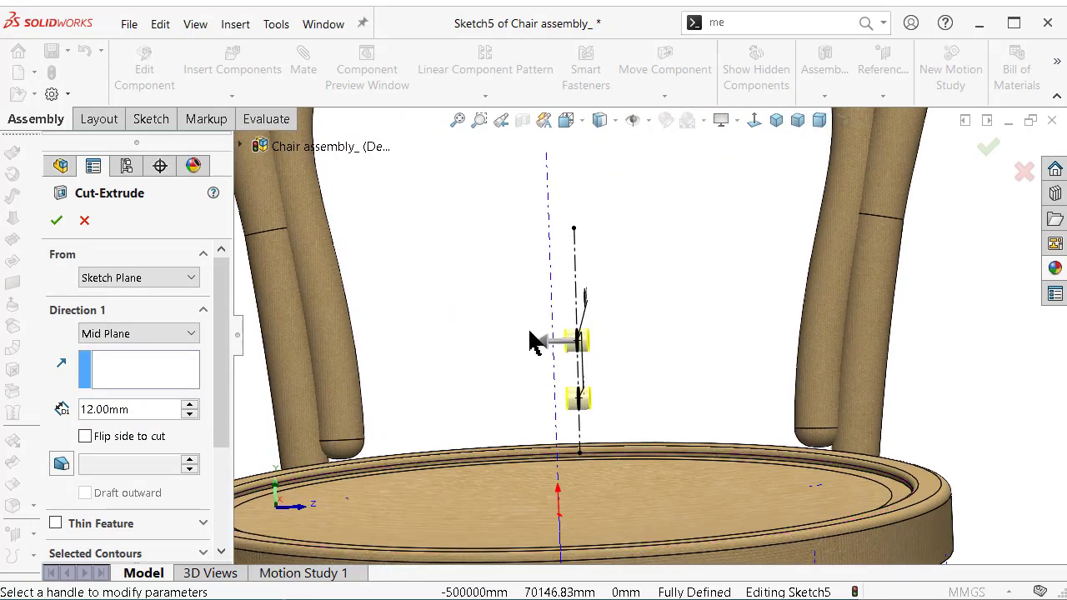
{"action": "left_click", "coordinate": [536, 344]}
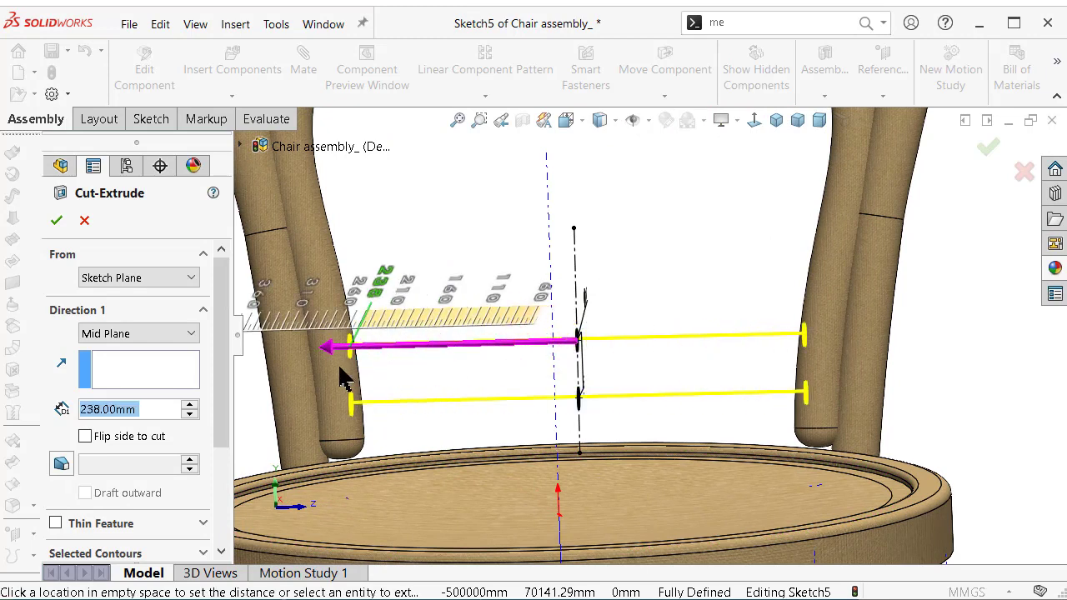
{"action": "left_click", "coordinate": [341, 383]}
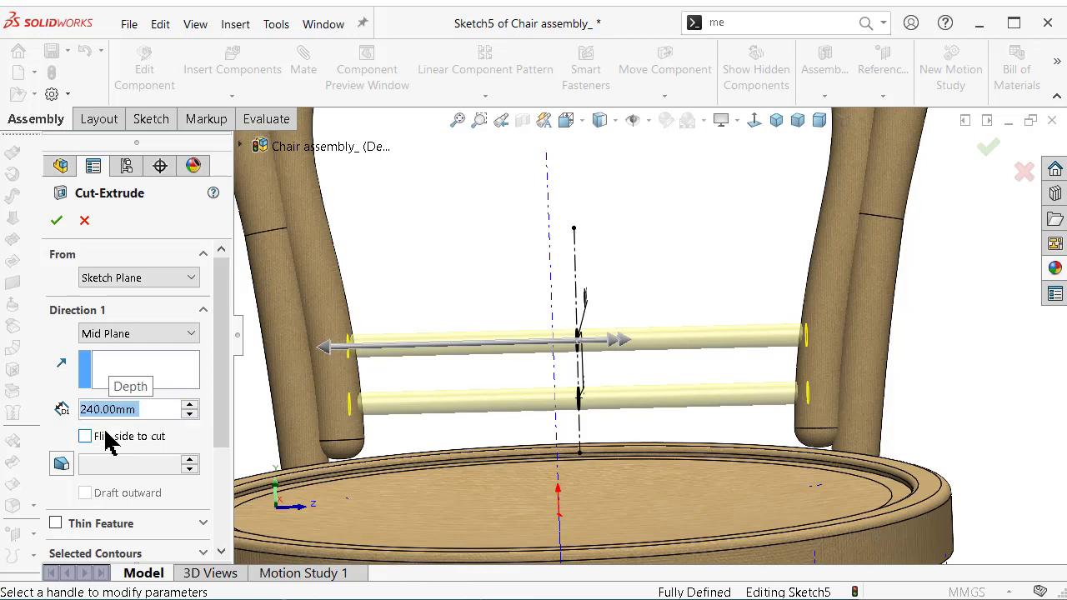
{"action": "left_click", "coordinate": [86, 220]}
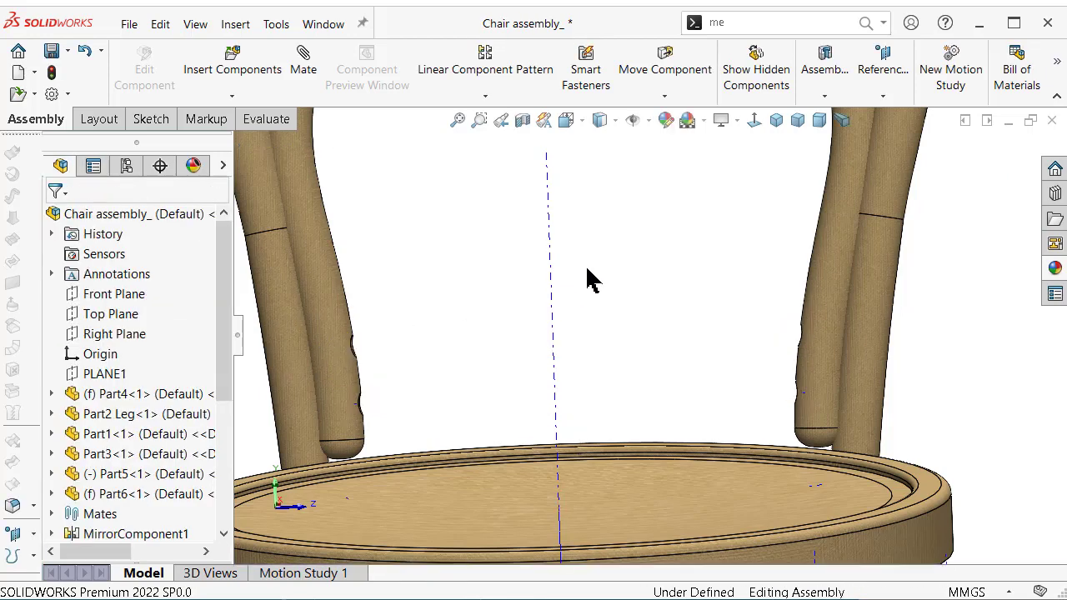
Edit Cut-Extrude7 to set its depth to exactly 250 mm
{"action": "mouse_move", "coordinate": [623, 289]}
{"action": "middle_mouse_down"}
{"action": "mouse_move", "coordinate": [679, 303]}
{"action": "mouse_move", "coordinate": [703, 322]}
{"action": "mouse_move", "coordinate": [639, 315]}
{"action": "mouse_move", "coordinate": [660, 327]}
{"action": "middle_mouse_up"}
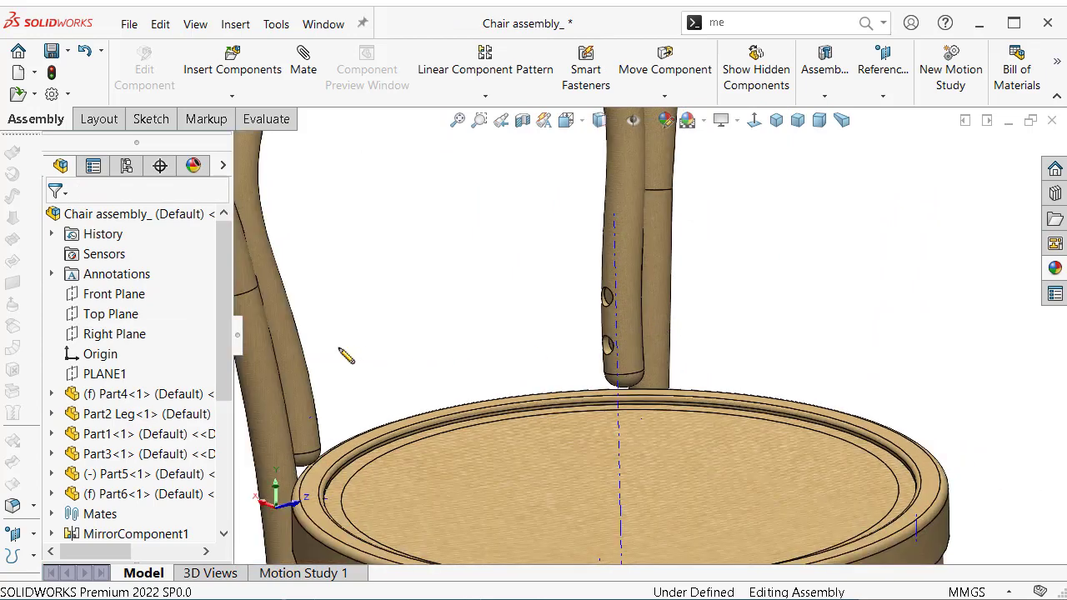
{"action": "scroll", "coordinate": [184, 412], "scroll_direction": "down", "scroll_amount": 2}
{"action": "scroll", "coordinate": [181, 455], "scroll_direction": "down", "scroll_amount": 2}
{"action": "left_click", "coordinate": [135, 514]}
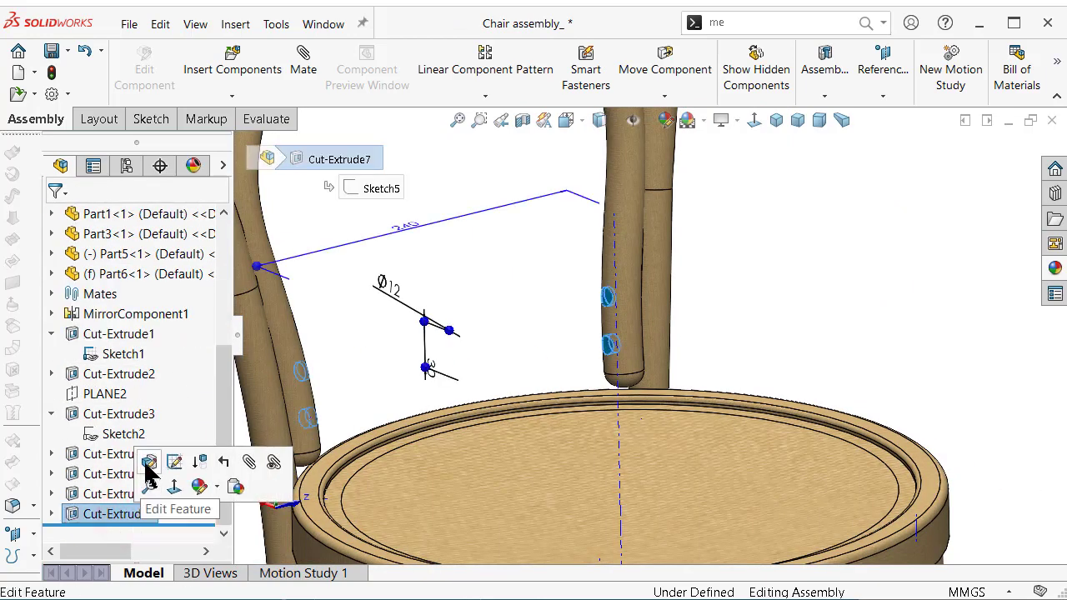
{"action": "left_click", "coordinate": [148, 460]}
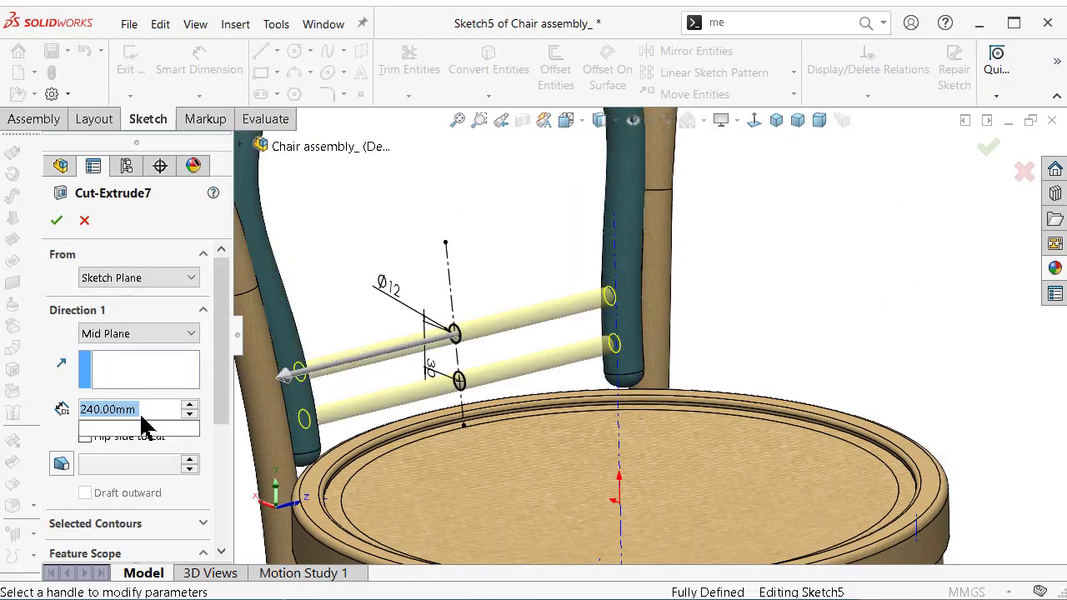
{"action": "left_click", "coordinate": [56, 222]}
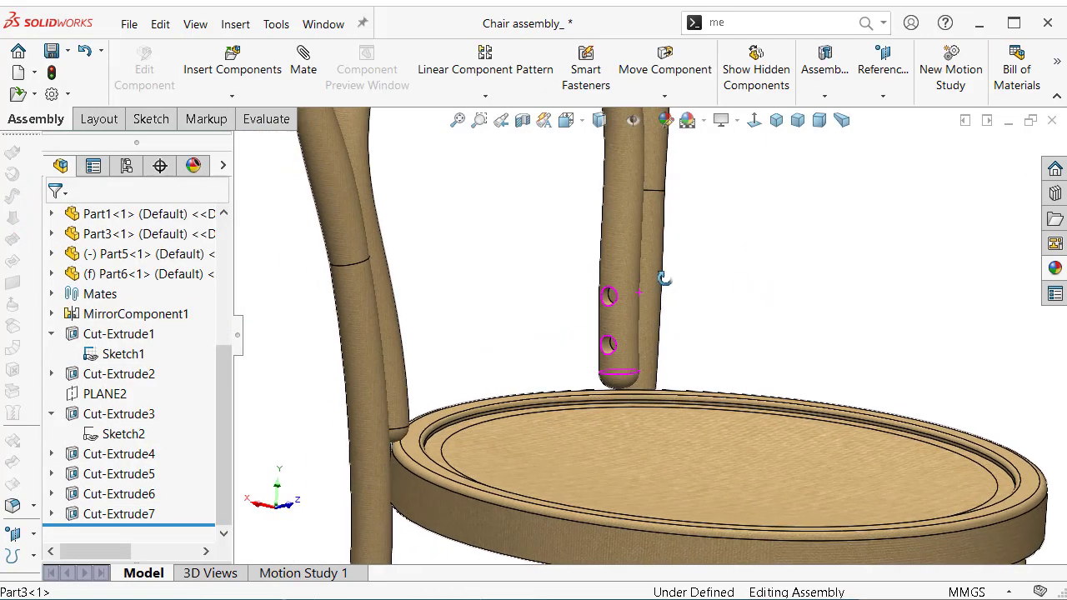
Hide the leftover Sketch1 circle showing over the ring hole
{"action": "middle_click_drag", "start_coordinate": [639, 308], "coordinate": [536, 278]}
{"action": "scroll", "coordinate": [550, 287], "scroll_direction": "up", "scroll_amount": 5}
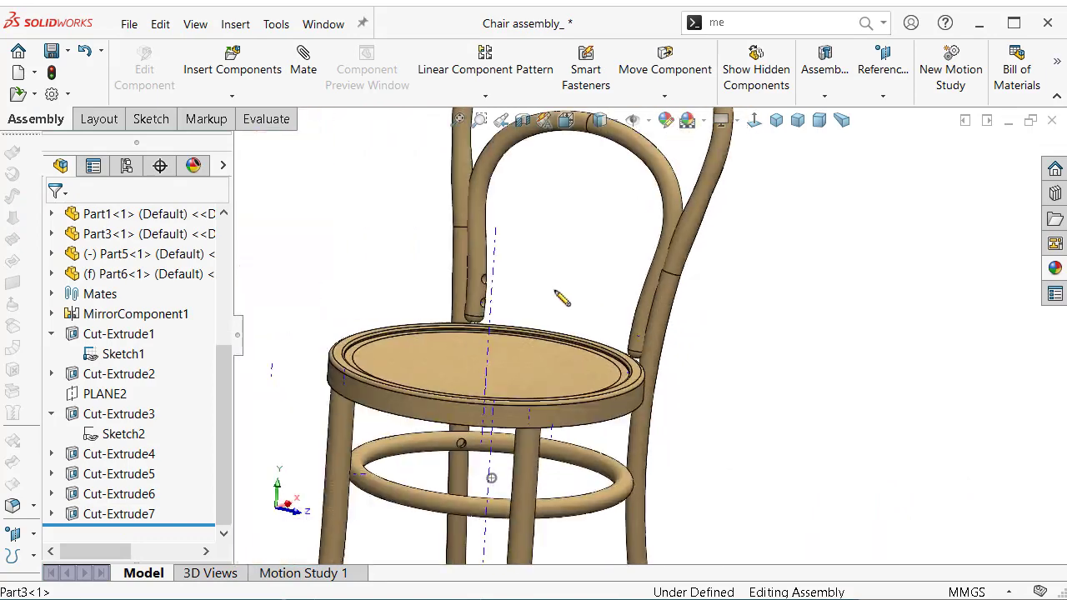
{"action": "left_click", "coordinate": [650, 120]}
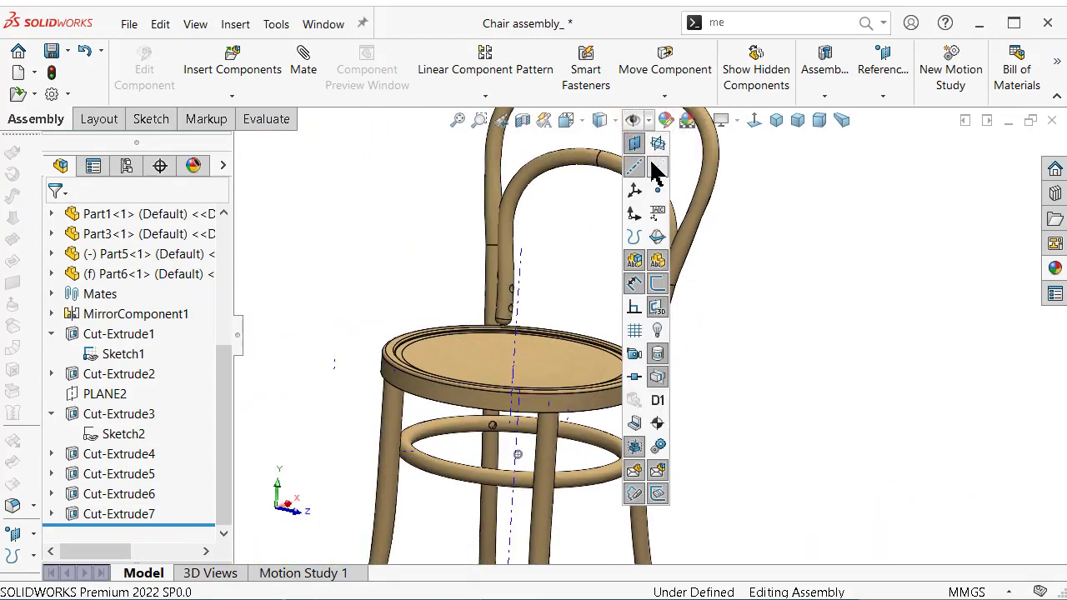
{"action": "left_click", "coordinate": [358, 250]}
{"action": "scroll", "coordinate": [529, 316], "scroll_direction": "down", "scroll_amount": 1}
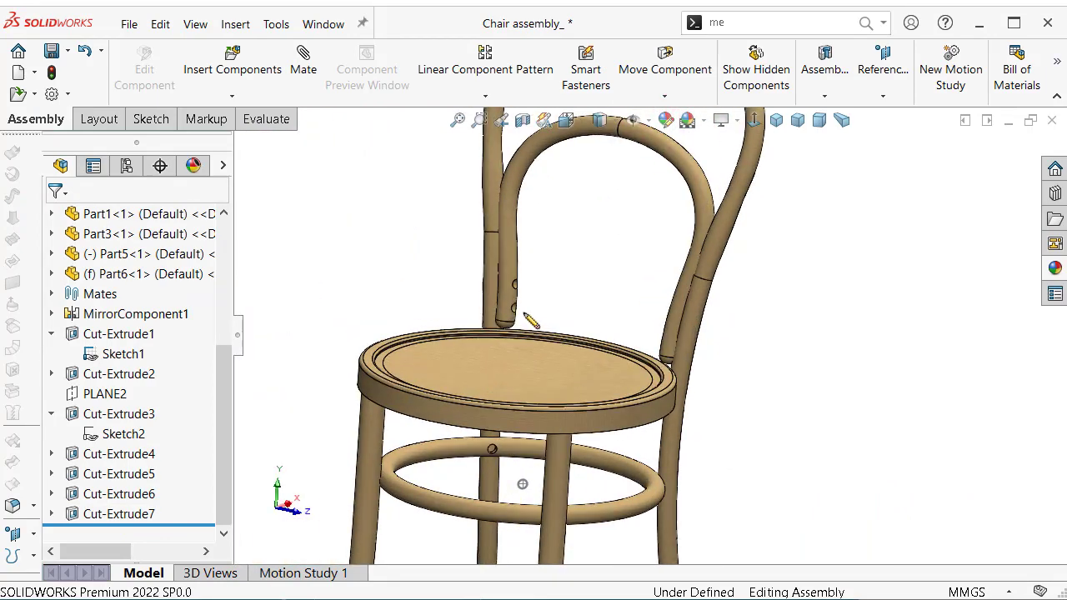
{"action": "scroll", "coordinate": [529, 316], "scroll_direction": "down", "scroll_amount": 5}
{"action": "left_click", "coordinate": [600, 382]}
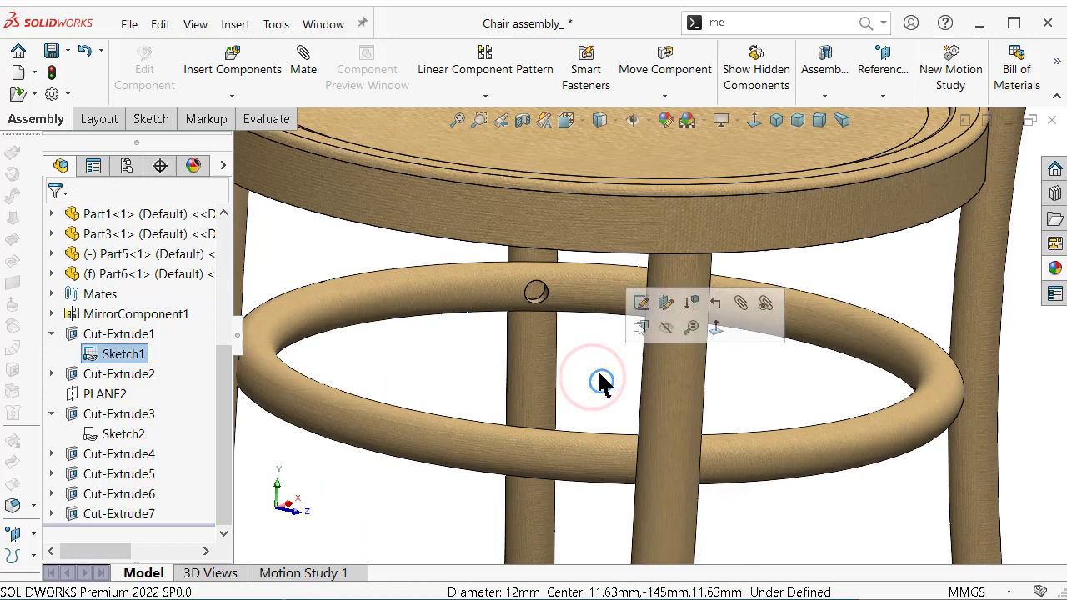
{"action": "left_click", "coordinate": [664, 325]}
Orbit the chair so the drilled back-leg holes are visible
{"action": "scroll", "coordinate": [626, 340], "scroll_direction": "up", "scroll_amount": 2}
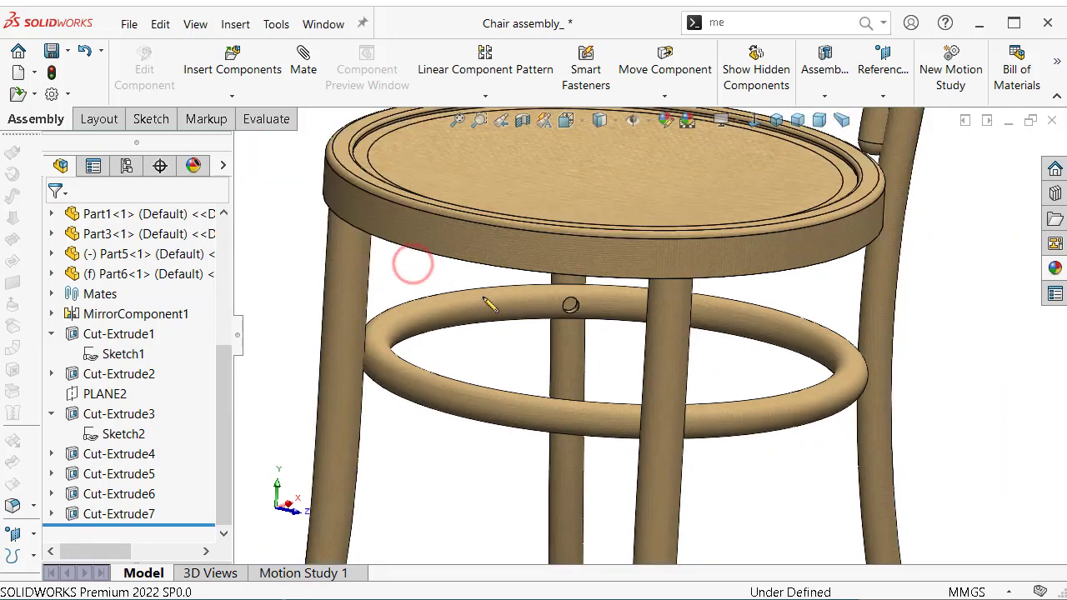
{"action": "scroll", "coordinate": [488, 304], "scroll_direction": "up", "scroll_amount": 2}
{"action": "mouse_move", "coordinate": [586, 250]}
{"action": "middle_mouse_down"}
{"action": "mouse_move", "coordinate": [639, 224]}
{"action": "mouse_move", "coordinate": [715, 253]}
{"action": "mouse_move", "coordinate": [704, 284]}
{"action": "mouse_move", "coordinate": [627, 262]}
{"action": "mouse_move", "coordinate": [579, 272]}
{"action": "middle_mouse_up"}
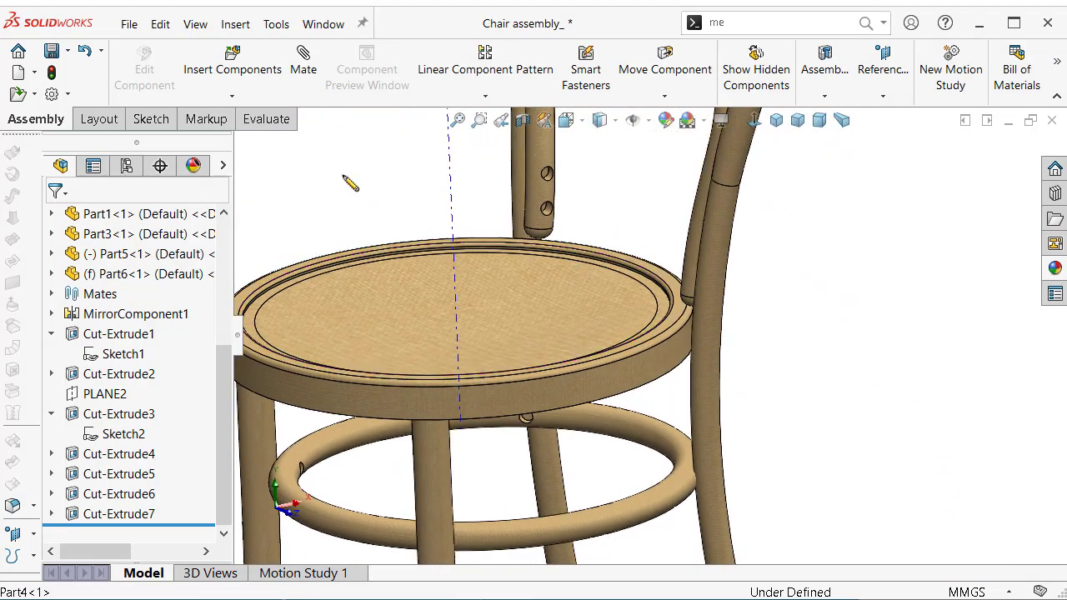
Insert the hex bolt Part7 into the chair assembly
{"action": "left_click", "coordinate": [244, 79]}
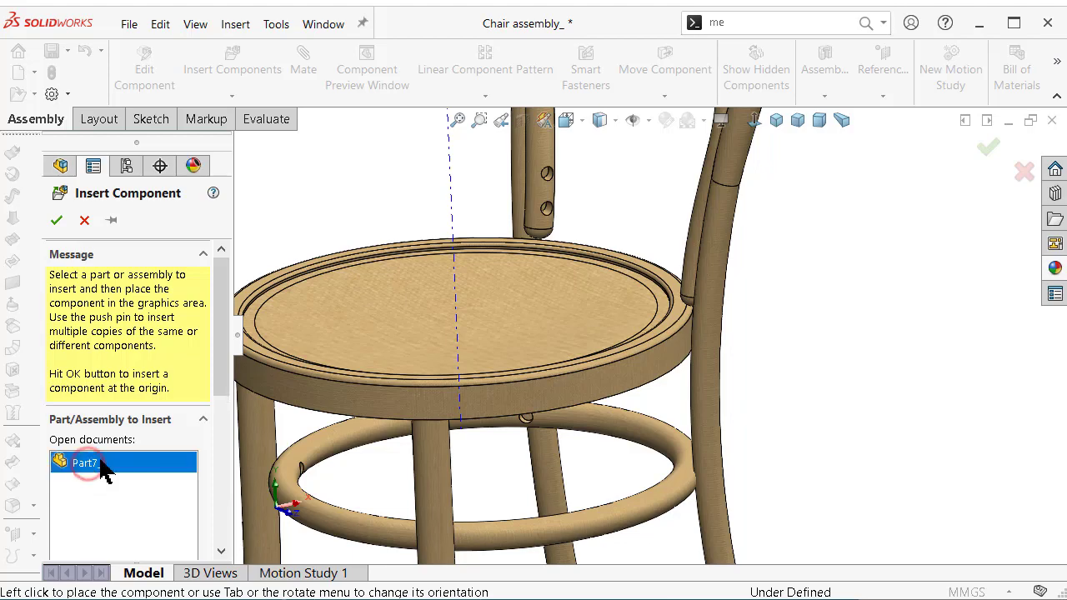
{"action": "left_click", "coordinate": [587, 219]}
{"action": "scroll", "coordinate": [594, 223], "scroll_direction": "down", "scroll_amount": 5}
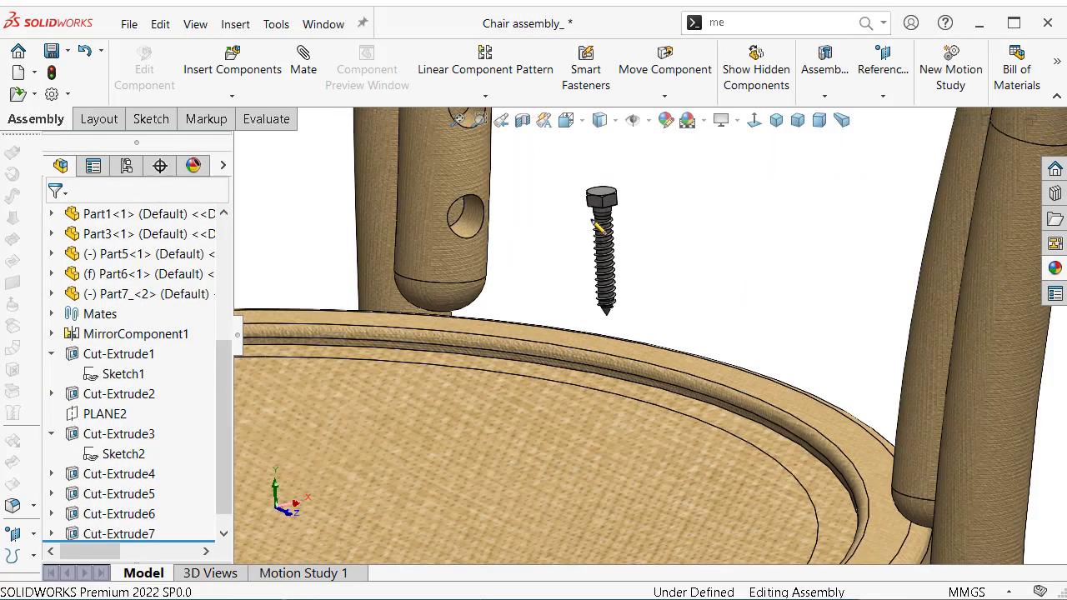
{"action": "scroll", "coordinate": [600, 224], "scroll_direction": "down", "scroll_amount": 3}
{"action": "scroll", "coordinate": [625, 215], "scroll_direction": "down", "scroll_amount": 3}
{"action": "scroll", "coordinate": [633, 225], "scroll_direction": "up", "scroll_amount": 2}
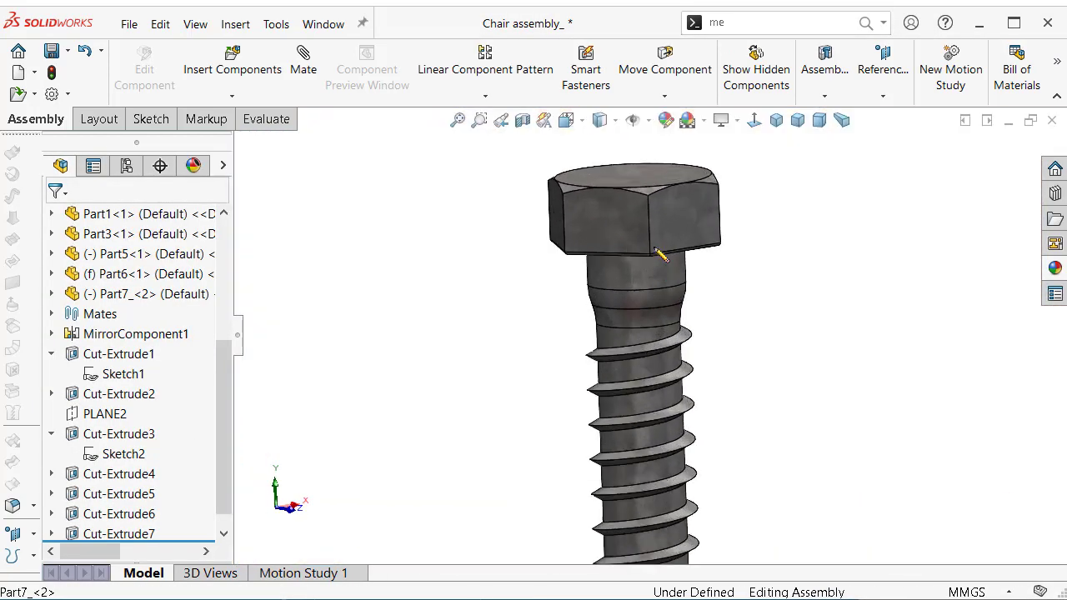
Mate the bolt's neck concentric with the back-leg hole, flipping it to point inward
{"action": "left_click", "coordinate": [613, 243]}
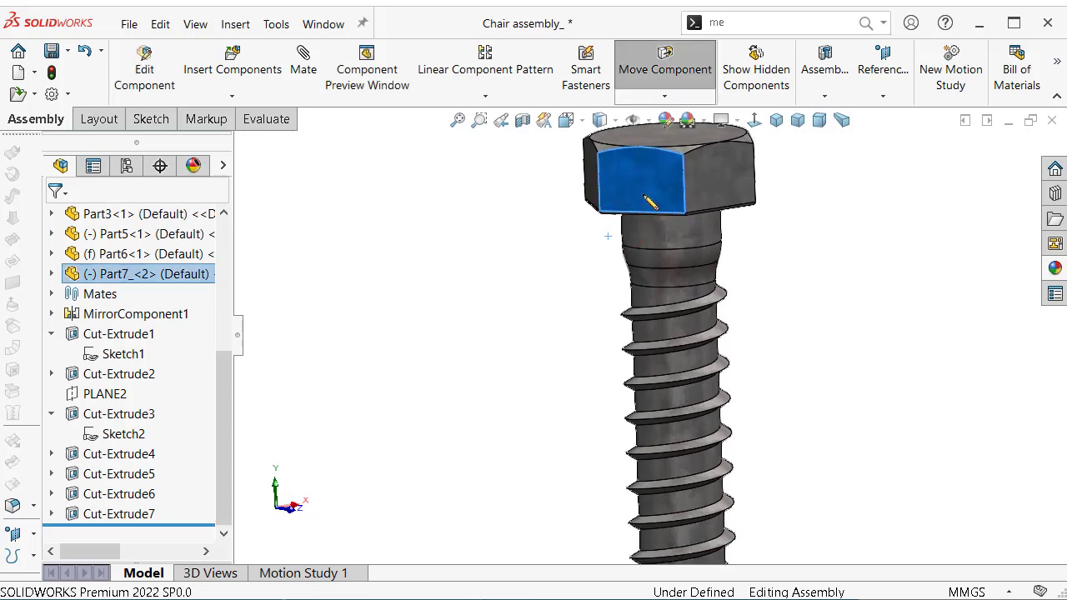
{"action": "middle_click_drag", "start_coordinate": [688, 238], "coordinate": [691, 233]}
{"action": "left_click", "coordinate": [691, 234]}
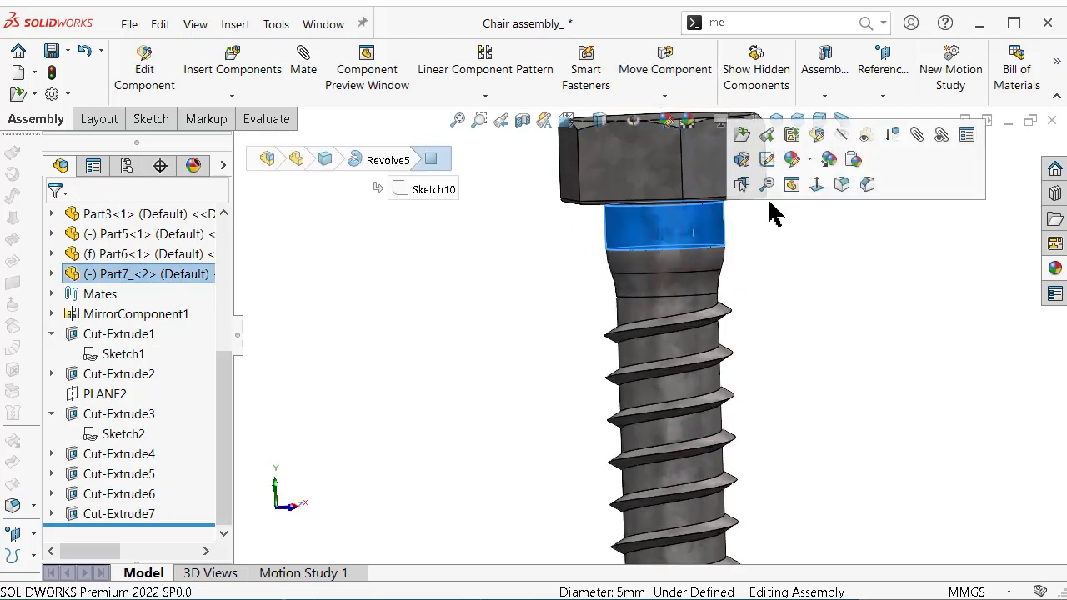
{"action": "left_click", "coordinate": [916, 132]}
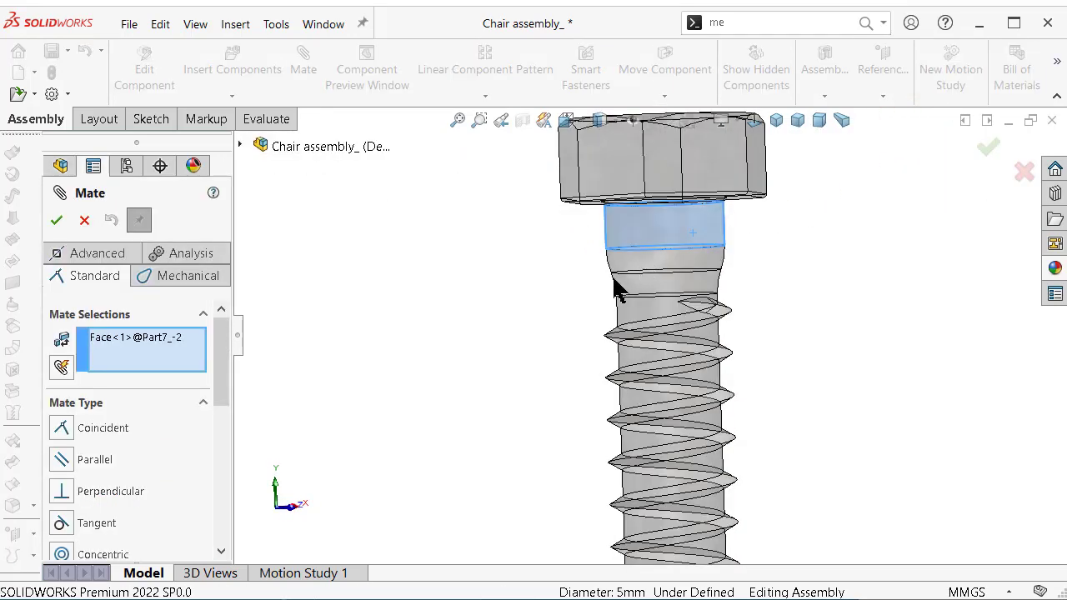
{"action": "scroll", "coordinate": [531, 362], "scroll_direction": "up", "scroll_amount": 5}
{"action": "scroll", "coordinate": [409, 381], "scroll_direction": "down", "scroll_amount": 2}
{"action": "left_click", "coordinate": [410, 376]}
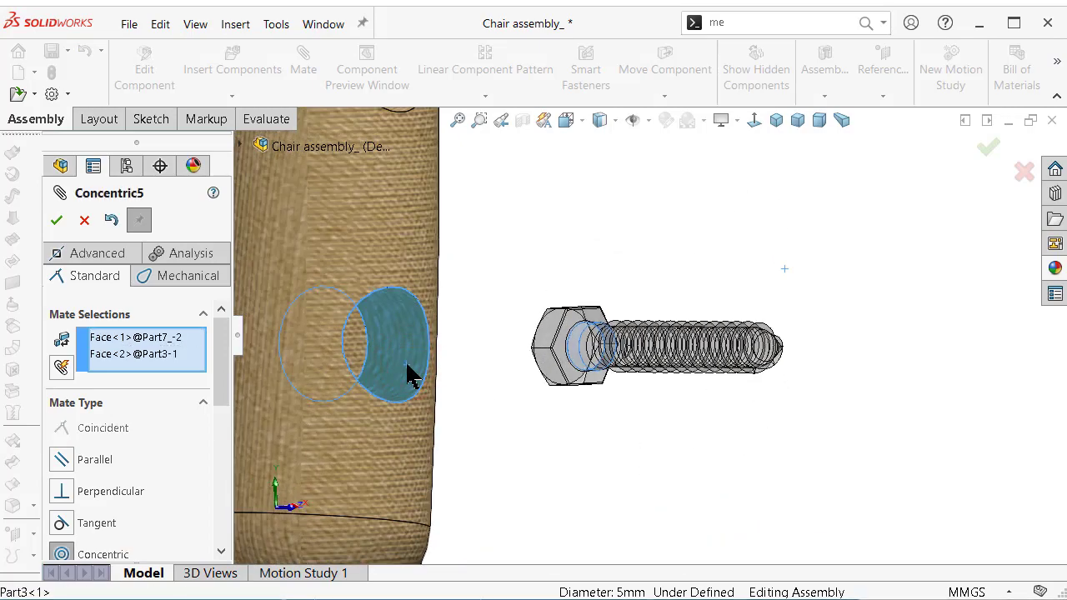
{"action": "middle_click_drag", "start_coordinate": [793, 286], "coordinate": [959, 225]}
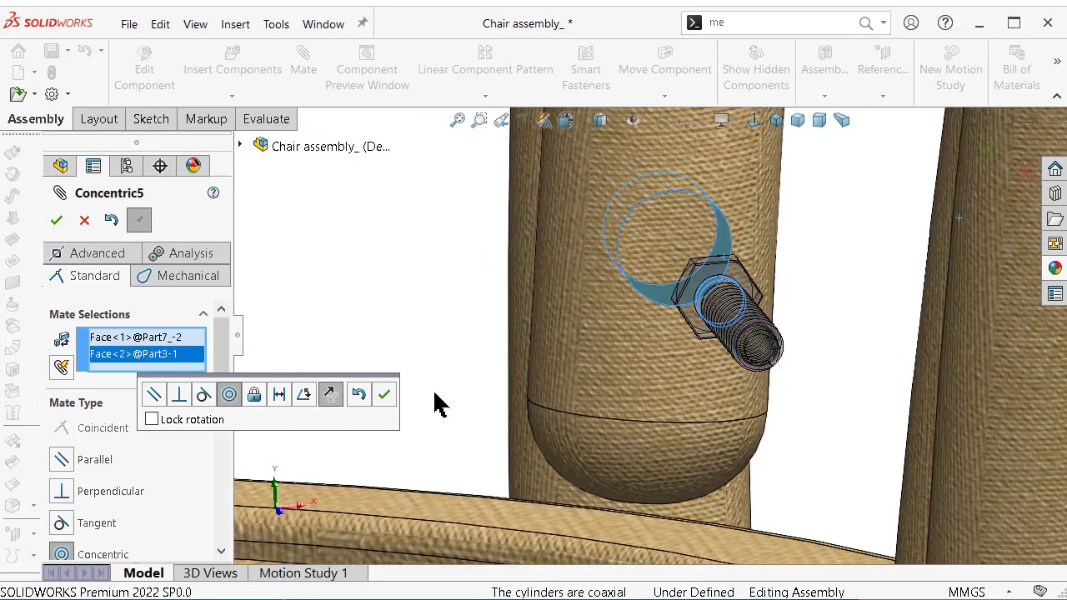
{"action": "left_click", "coordinate": [330, 396]}
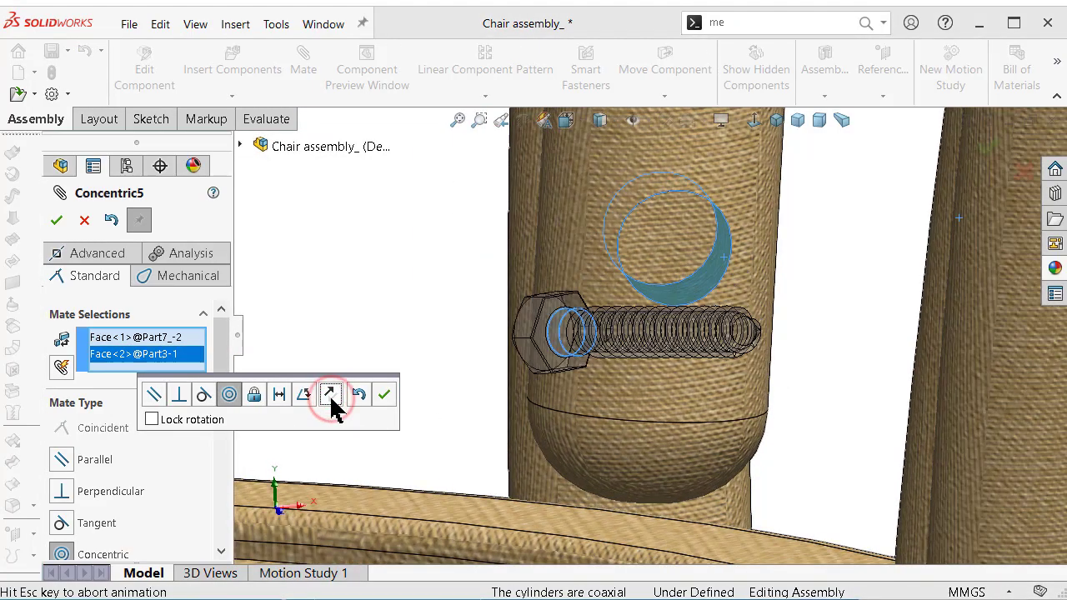
{"action": "left_click", "coordinate": [384, 394]}
Mate the bolt head coincident with the leg face so it sits flush
{"action": "middle_click_drag", "start_coordinate": [614, 342], "coordinate": [761, 334]}
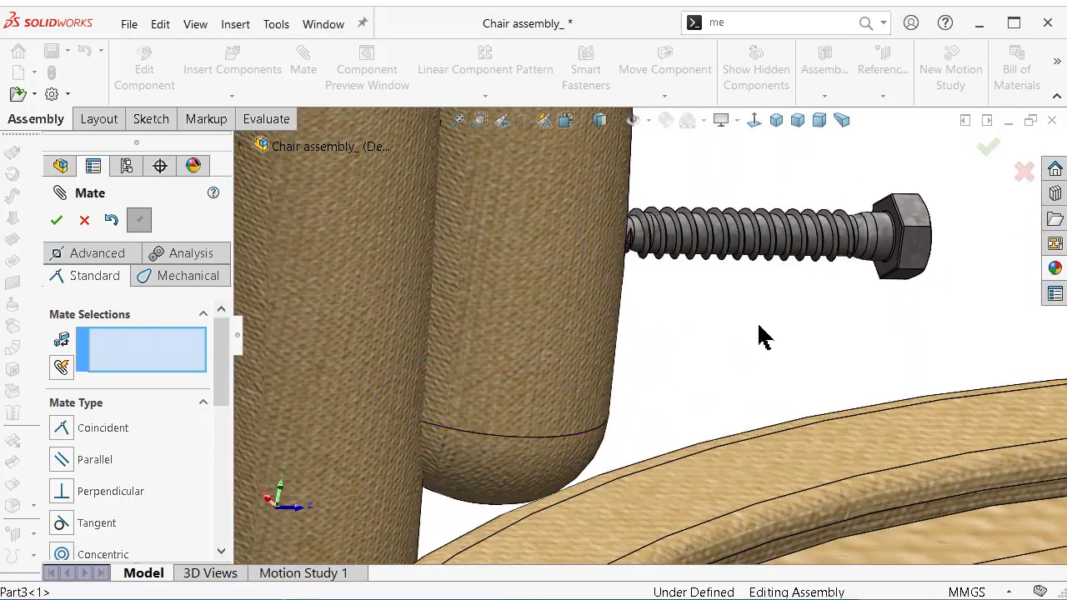
{"action": "scroll", "coordinate": [825, 258], "scroll_direction": "down", "scroll_amount": 3}
{"action": "scroll", "coordinate": [933, 185], "scroll_direction": "up", "scroll_amount": 3}
{"action": "mouse_move", "coordinate": [562, 284]}
{"action": "middle_mouse_down"}
{"action": "mouse_move", "coordinate": [489, 309]}
{"action": "mouse_move", "coordinate": [500, 300]}
{"action": "mouse_move", "coordinate": [489, 291]}
{"action": "middle_mouse_up"}
{"action": "left_click", "coordinate": [543, 276]}
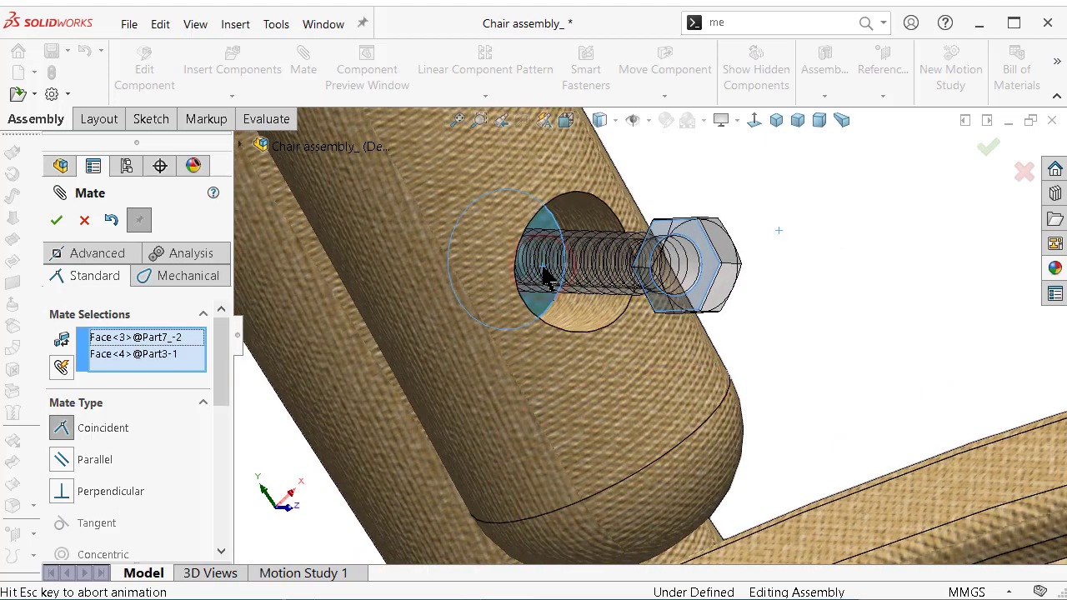
{"action": "left_click", "coordinate": [520, 224]}
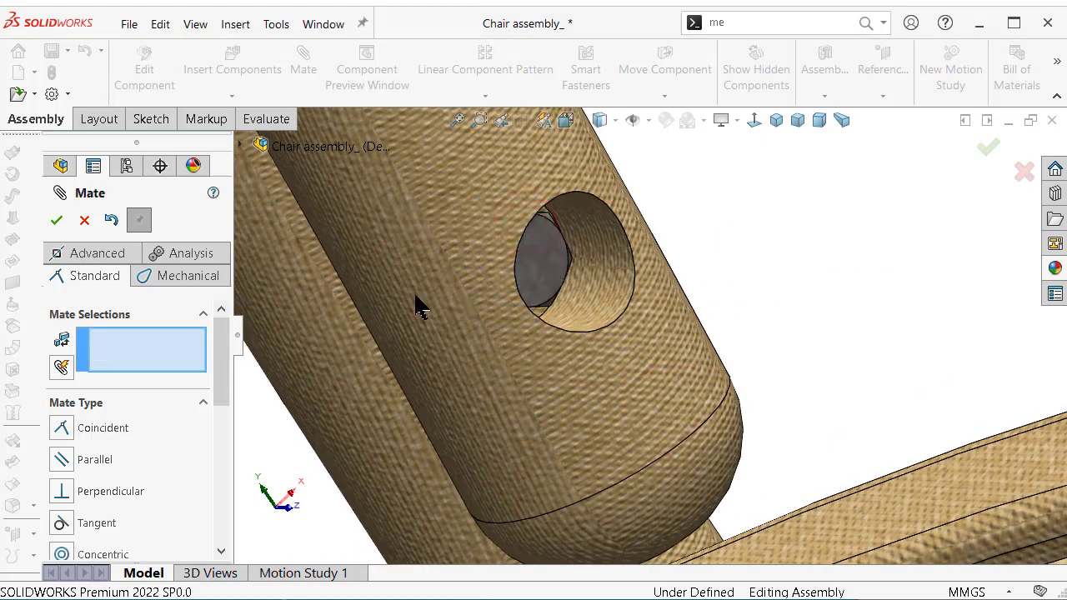
{"action": "left_click", "coordinate": [58, 221]}
{"action": "mouse_move", "coordinate": [572, 309]}
{"action": "middle_mouse_down"}
{"action": "mouse_move", "coordinate": [520, 310]}
{"action": "mouse_move", "coordinate": [552, 312]}
{"action": "mouse_move", "coordinate": [553, 283]}
{"action": "middle_mouse_up"}
{"action": "left_click", "coordinate": [552, 283]}
Start Copy with Mates on the mated bolt
{"action": "right_click", "coordinate": [553, 283]}
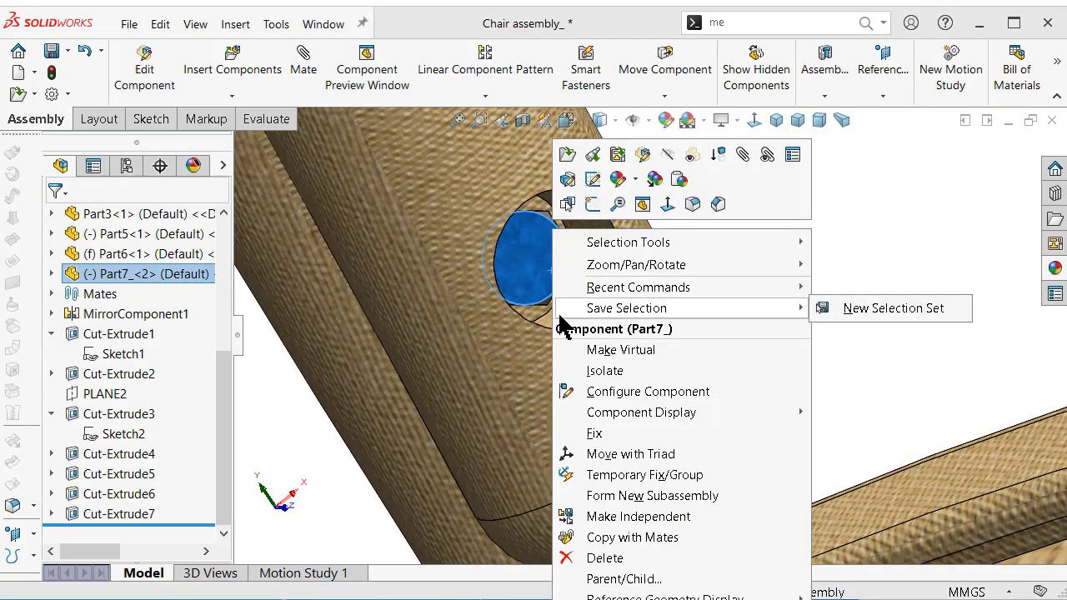
{"action": "mouse_move", "coordinate": [641, 412]}
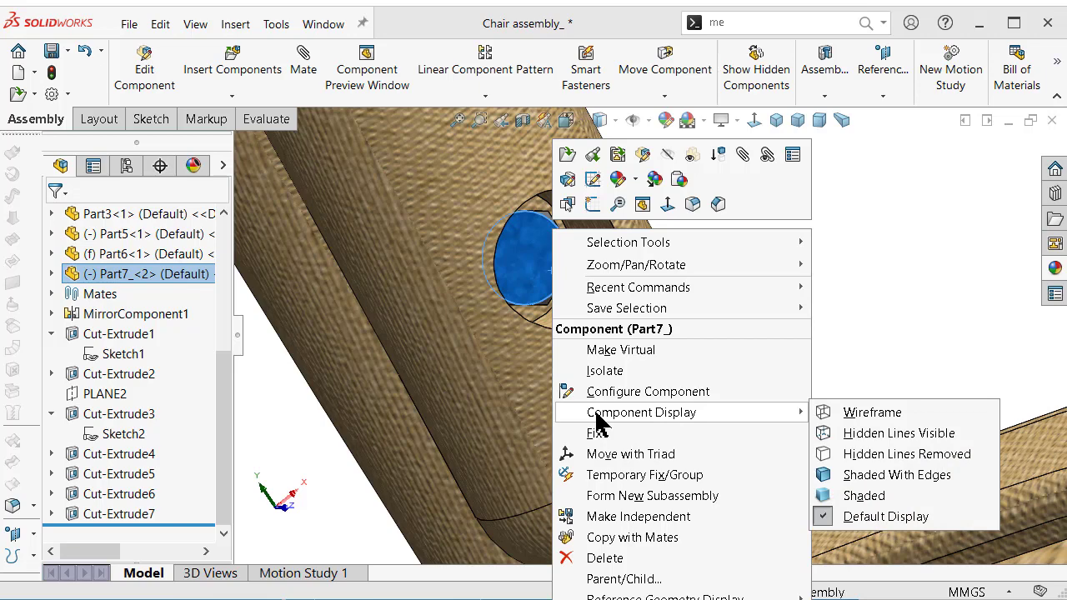
{"action": "left_click", "coordinate": [625, 537]}
{"action": "scroll", "coordinate": [584, 392], "scroll_direction": "up", "scroll_amount": 2}
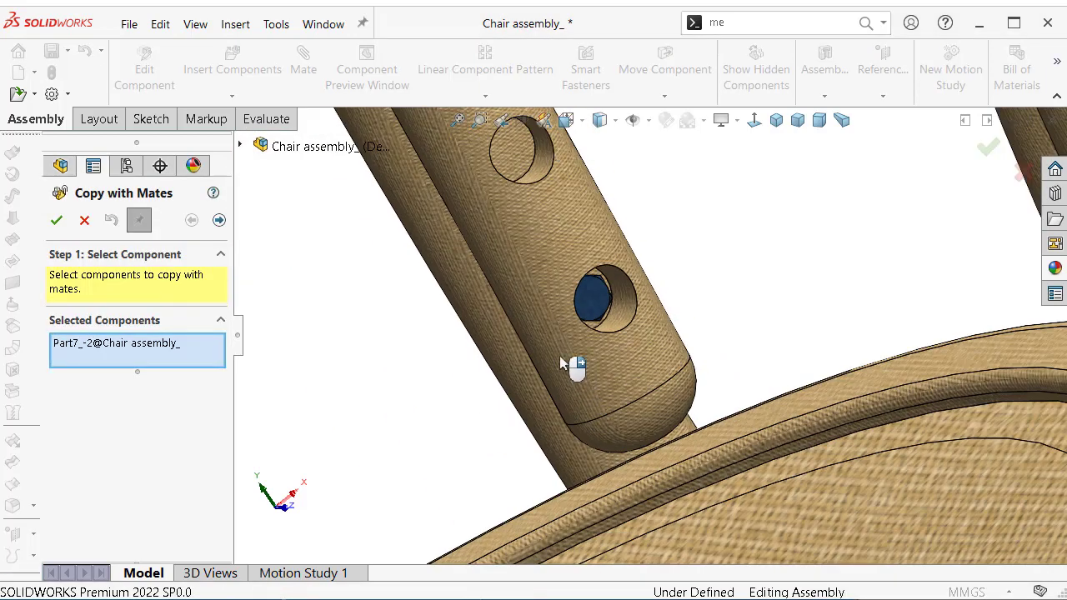
{"action": "scroll", "coordinate": [561, 363], "scroll_direction": "down", "scroll_amount": 2}
{"action": "scroll", "coordinate": [579, 291], "scroll_direction": "up", "scroll_amount": 2}
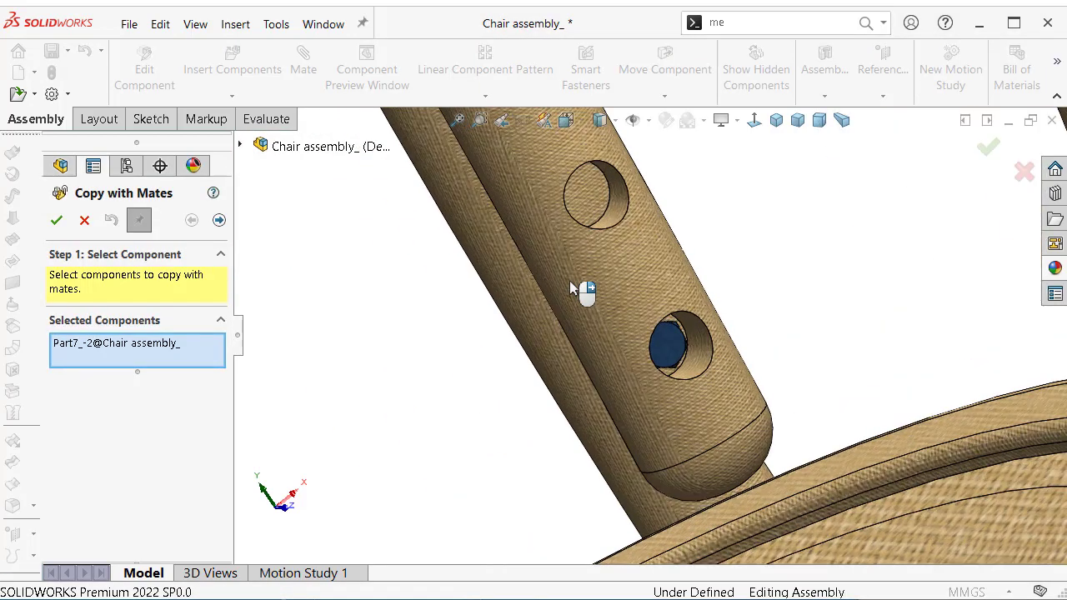
Place the first bolt copy concentric in the upper hole and flush with the leg face
{"action": "right_click", "coordinate": [572, 284]}
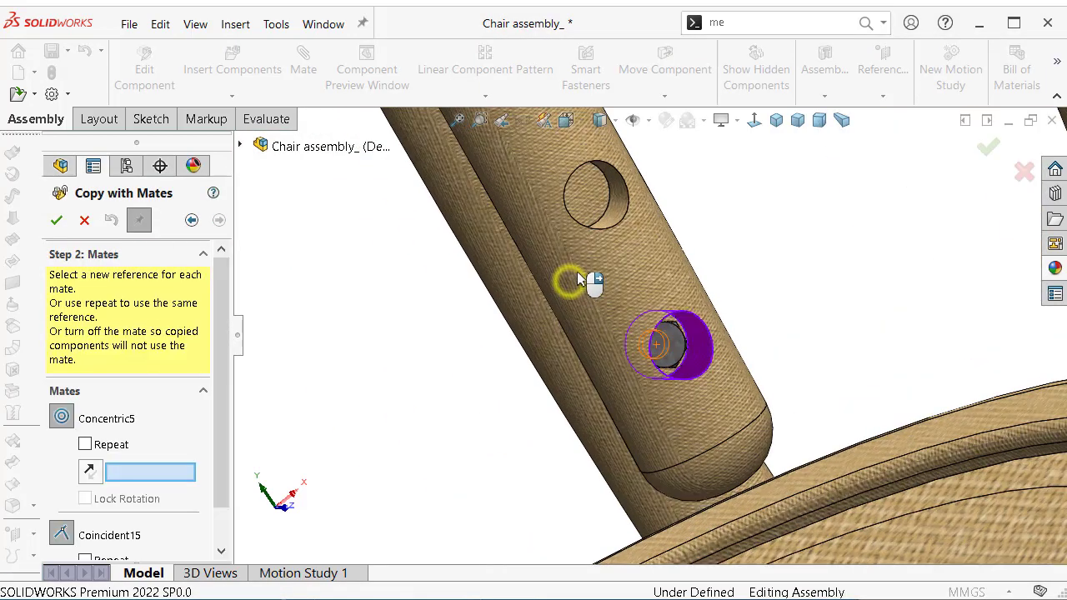
{"action": "left_click", "coordinate": [615, 190]}
{"action": "scroll", "coordinate": [570, 197], "scroll_direction": "down", "scroll_amount": 3}
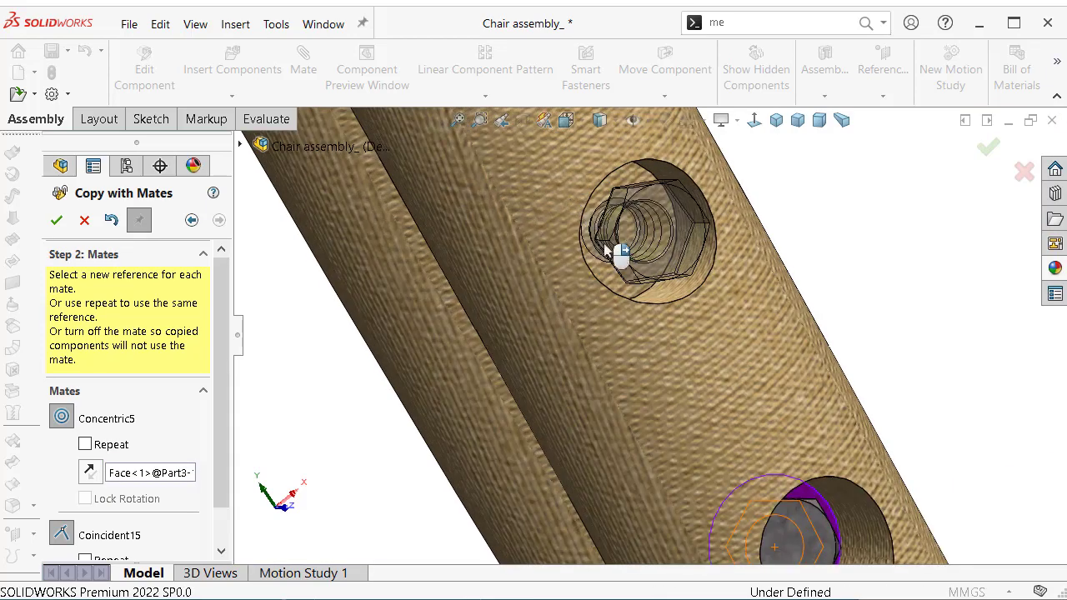
{"action": "left_click", "coordinate": [593, 270]}
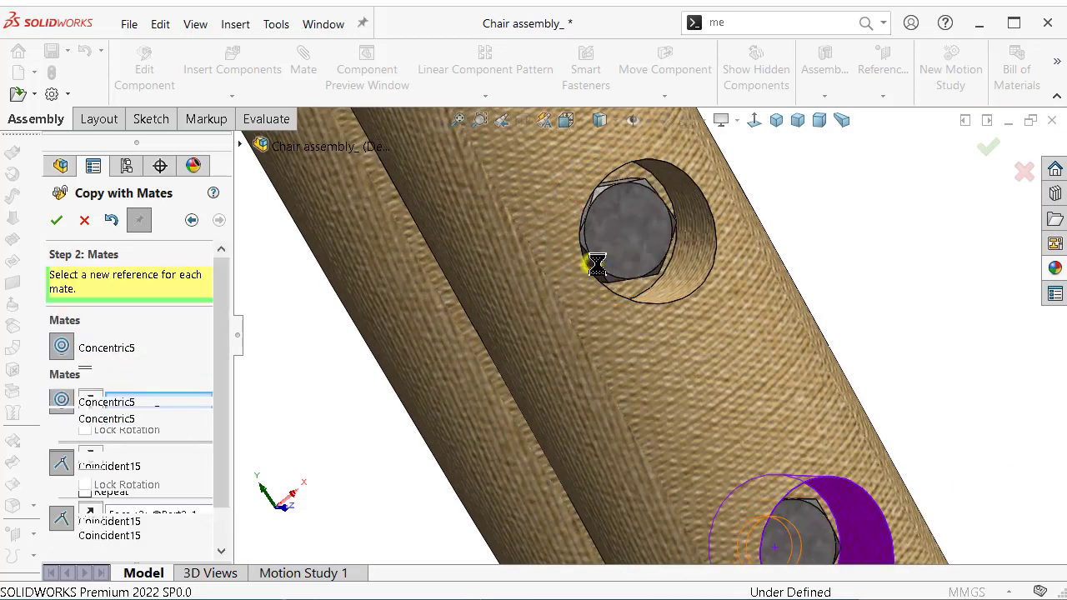
{"action": "scroll", "coordinate": [700, 300], "scroll_direction": "up", "scroll_amount": 3}
{"action": "mouse_move", "coordinate": [689, 305]}
{"action": "middle_mouse_down"}
{"action": "mouse_move", "coordinate": [798, 269]}
{"action": "mouse_move", "coordinate": [872, 291]}
{"action": "mouse_move", "coordinate": [924, 393]}
{"action": "mouse_move", "coordinate": [726, 326]}
{"action": "mouse_move", "coordinate": [723, 337]}
{"action": "middle_mouse_up"}
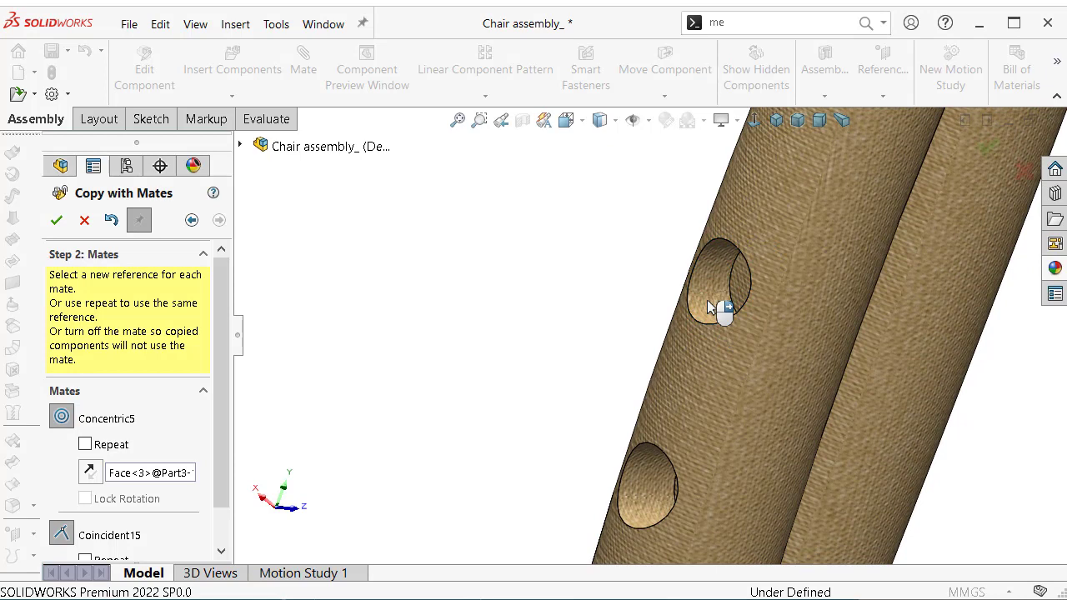
Seat the next copy flush on the leg and centre another copy in the lower hole
{"action": "left_click_drag", "start_coordinate": [223, 369], "coordinate": [236, 448]}
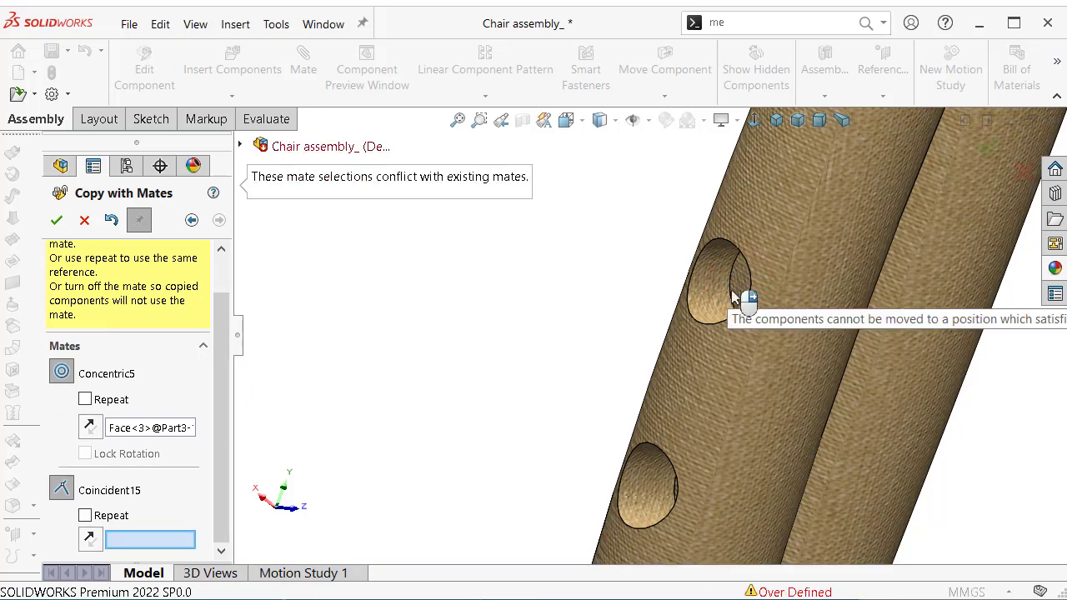
{"action": "scroll", "coordinate": [726, 317], "scroll_direction": "down", "scroll_amount": 3}
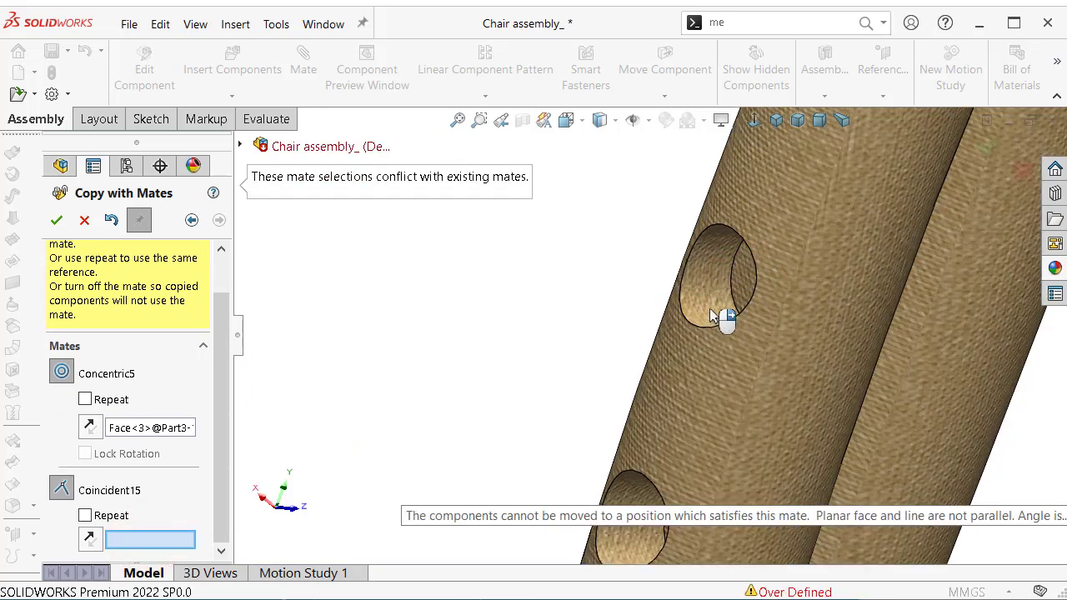
{"action": "scroll", "coordinate": [755, 255], "scroll_direction": "down", "scroll_amount": 2}
{"action": "left_click", "coordinate": [753, 255]}
{"action": "scroll", "coordinate": [684, 325], "scroll_direction": "up", "scroll_amount": 2}
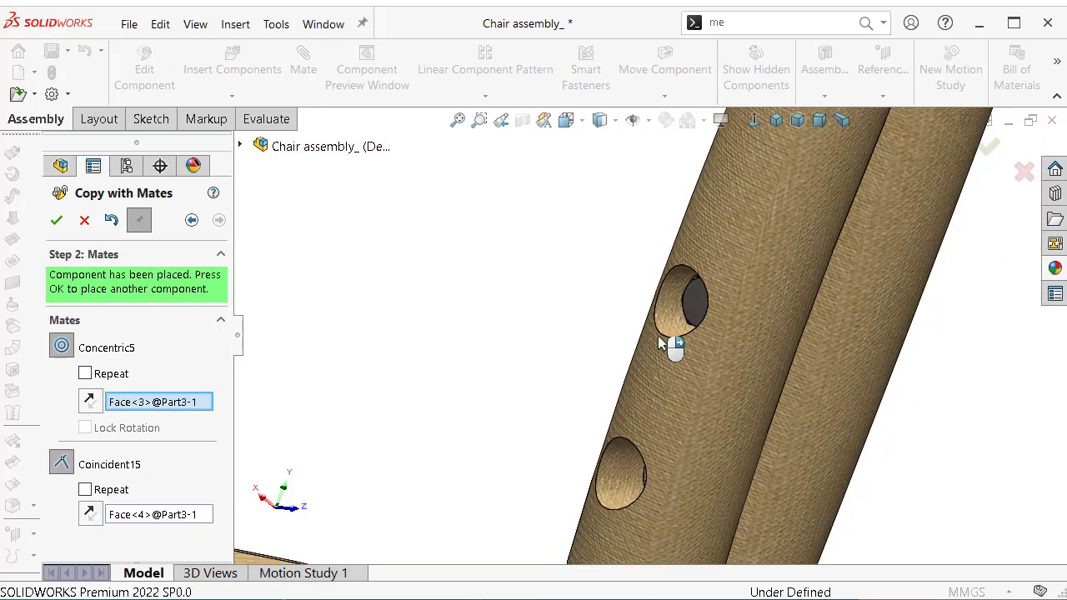
{"action": "scroll", "coordinate": [624, 458], "scroll_direction": "up", "scroll_amount": 1}
{"action": "scroll", "coordinate": [638, 441], "scroll_direction": "down", "scroll_amount": 1}
{"action": "scroll", "coordinate": [582, 434], "scroll_direction": "down", "scroll_amount": 1}
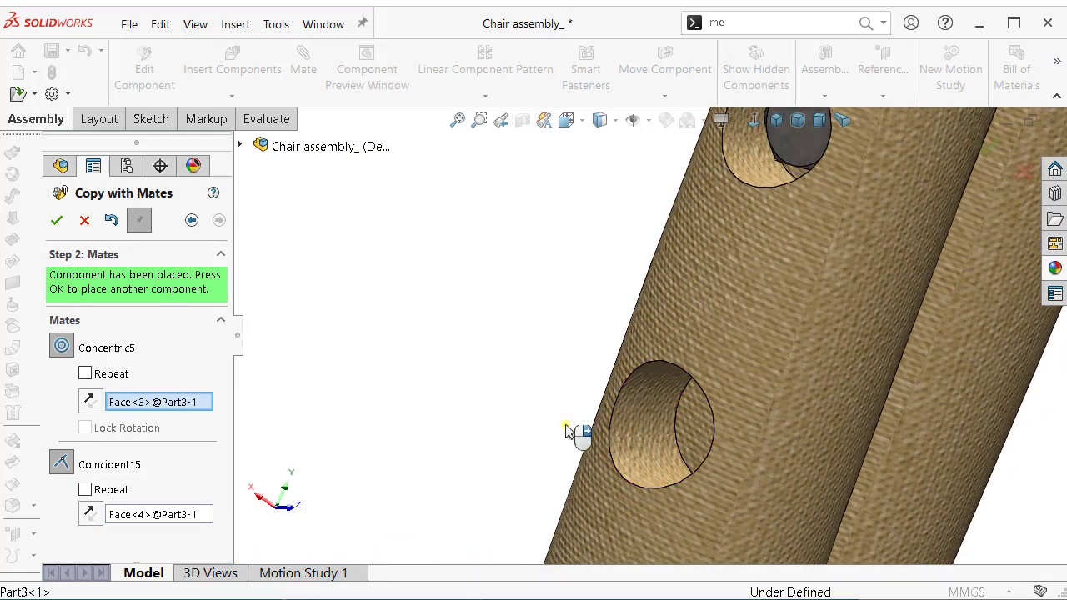
{"action": "left_click", "coordinate": [565, 427]}
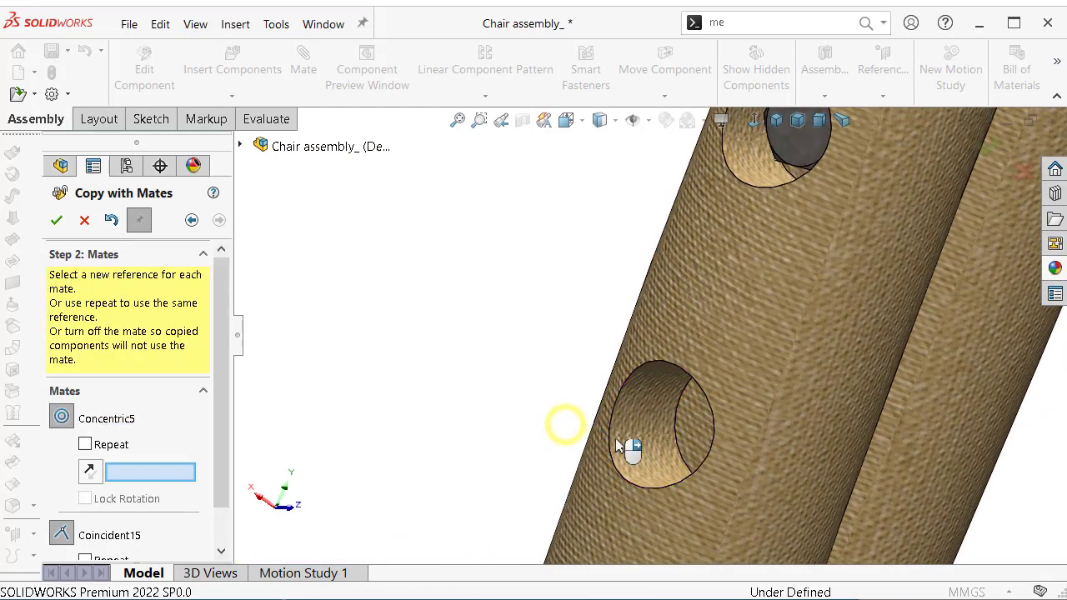
{"action": "left_click", "coordinate": [690, 440]}
{"action": "scroll", "coordinate": [694, 443], "scroll_direction": "up", "scroll_amount": 3}
{"action": "scroll", "coordinate": [678, 471], "scroll_direction": "up", "scroll_amount": 2}
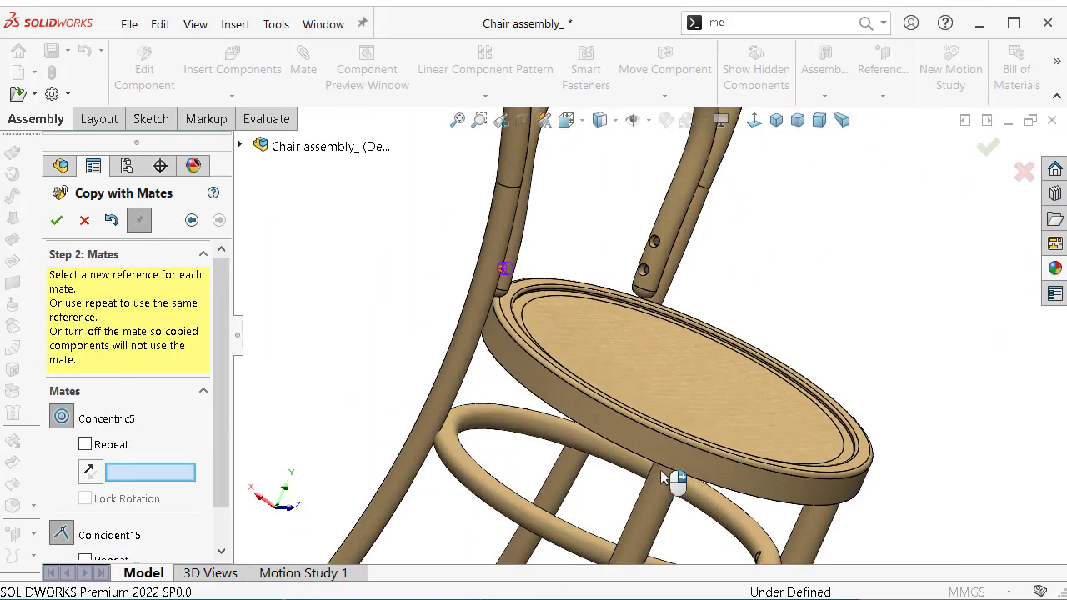
Zoom in on the ring hole and place a bolt copy in it
{"action": "scroll", "coordinate": [661, 476], "scroll_direction": "down", "scroll_amount": 2}
{"action": "scroll", "coordinate": [638, 524], "scroll_direction": "down", "scroll_amount": 2}
{"action": "scroll", "coordinate": [698, 389], "scroll_direction": "down", "scroll_amount": 2}
{"action": "scroll", "coordinate": [699, 320], "scroll_direction": "down", "scroll_amount": 2}
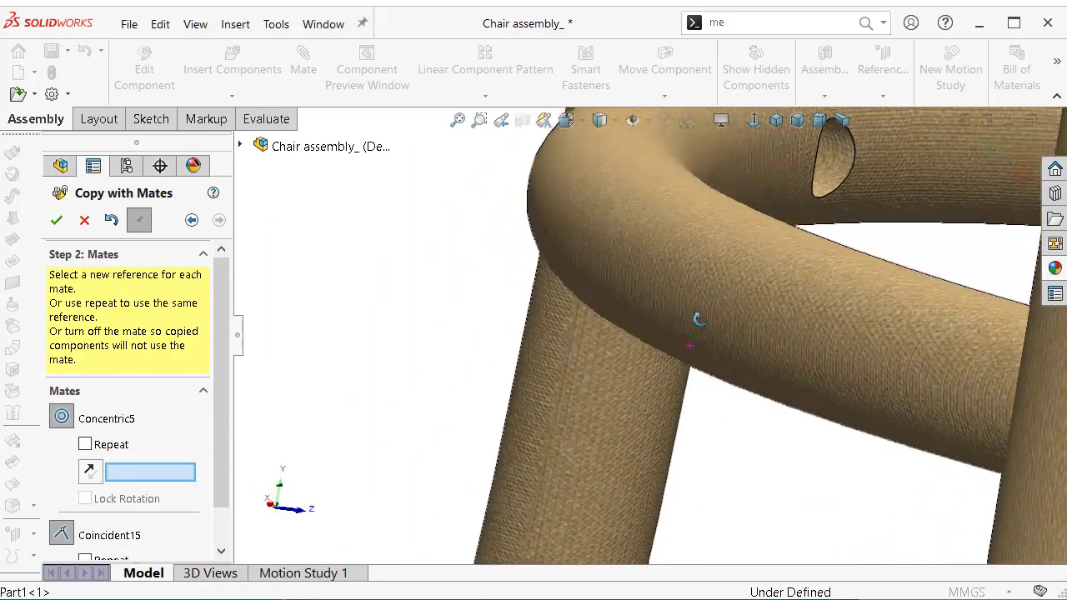
{"action": "mouse_move", "coordinate": [698, 320]}
{"action": "middle_mouse_down"}
{"action": "mouse_move", "coordinate": [759, 235]}
{"action": "mouse_move", "coordinate": [783, 222]}
{"action": "middle_mouse_up"}
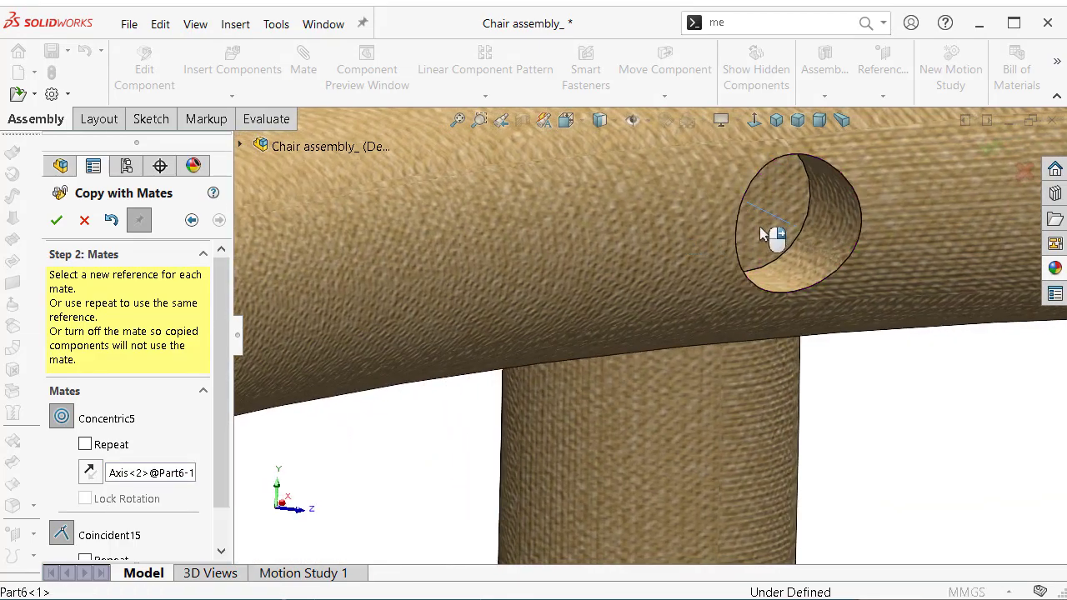
{"action": "left_click", "coordinate": [760, 236]}
{"action": "scroll", "coordinate": [884, 298], "scroll_direction": "up", "scroll_amount": 3}
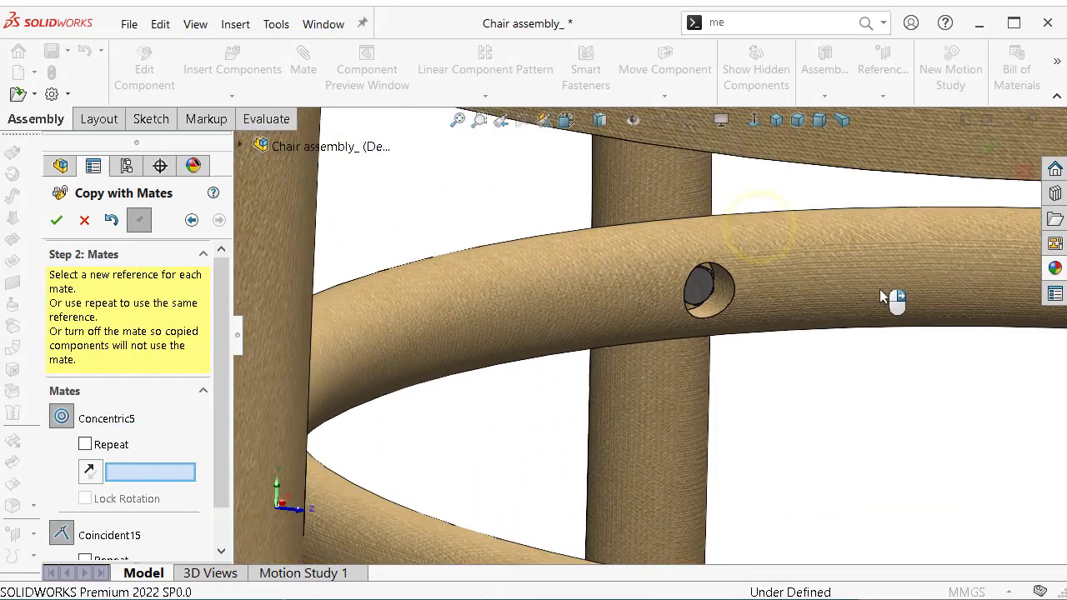
{"action": "scroll", "coordinate": [884, 298], "scroll_direction": "up", "scroll_amount": 2}
{"action": "scroll", "coordinate": [900, 345], "scroll_direction": "down", "scroll_amount": 4}
{"action": "left_click", "coordinate": [408, 295]}
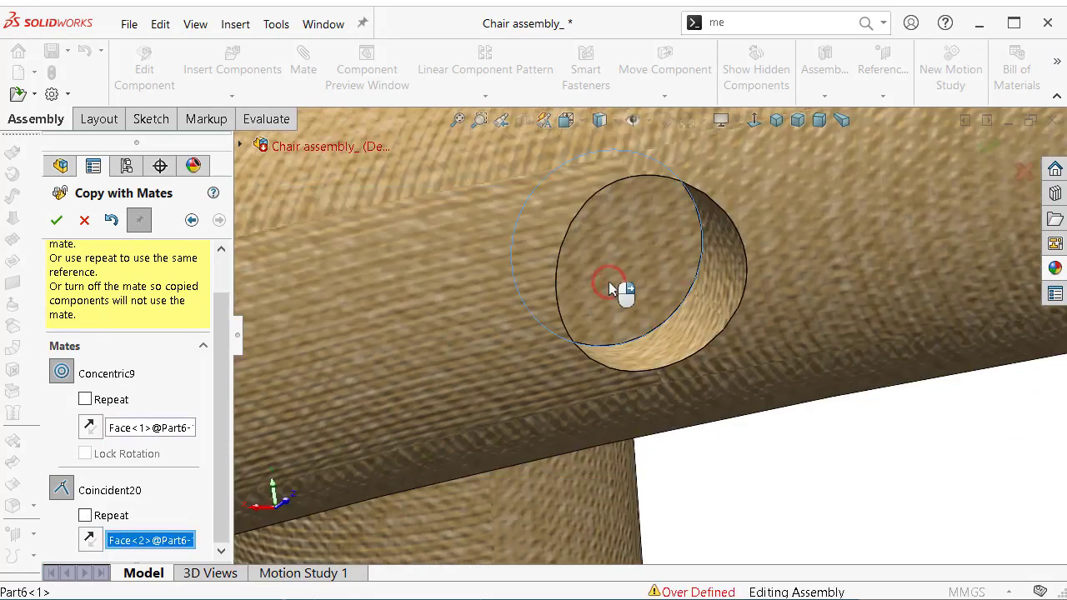
Centre another copy in a ring hole and seat its head flush on the end face
{"action": "scroll", "coordinate": [821, 321], "scroll_direction": "up", "scroll_amount": 3}
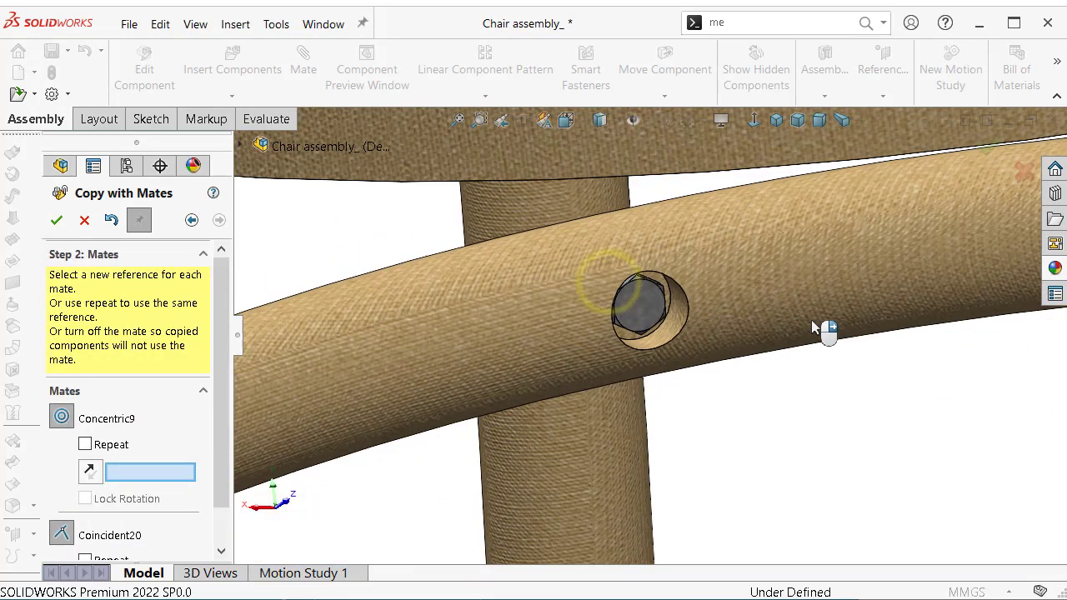
{"action": "scroll", "coordinate": [825, 330], "scroll_direction": "up", "scroll_amount": 2}
{"action": "scroll", "coordinate": [911, 325], "scroll_direction": "up", "scroll_amount": 2}
{"action": "scroll", "coordinate": [910, 325], "scroll_direction": "down", "scroll_amount": 2}
{"action": "scroll", "coordinate": [875, 365], "scroll_direction": "down", "scroll_amount": 2}
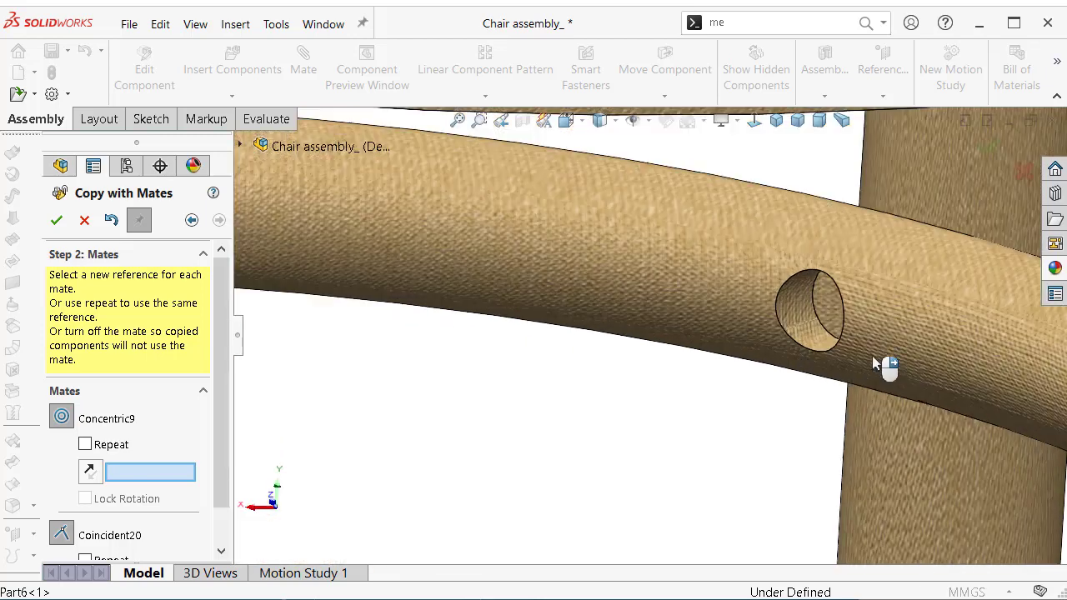
{"action": "scroll", "coordinate": [812, 324], "scroll_direction": "down", "scroll_amount": 2}
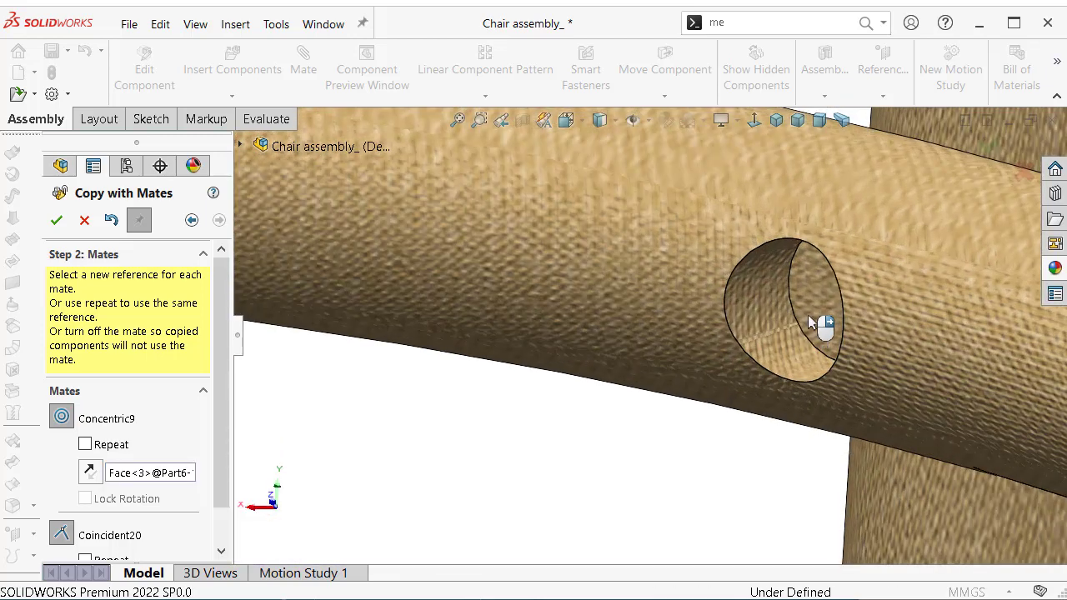
{"action": "left_click", "coordinate": [811, 310]}
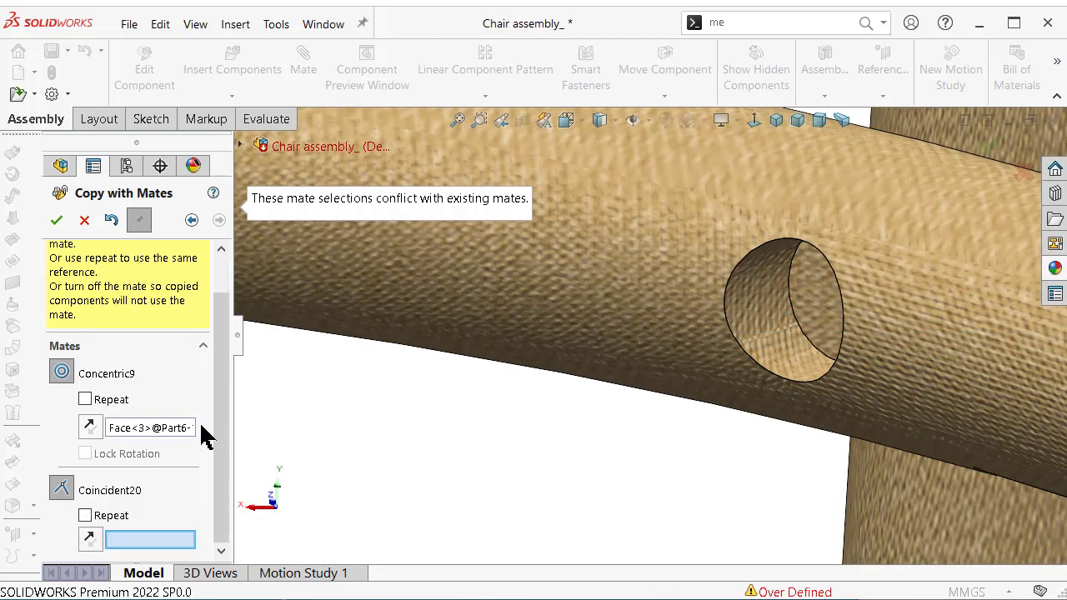
{"action": "left_click", "coordinate": [817, 304]}
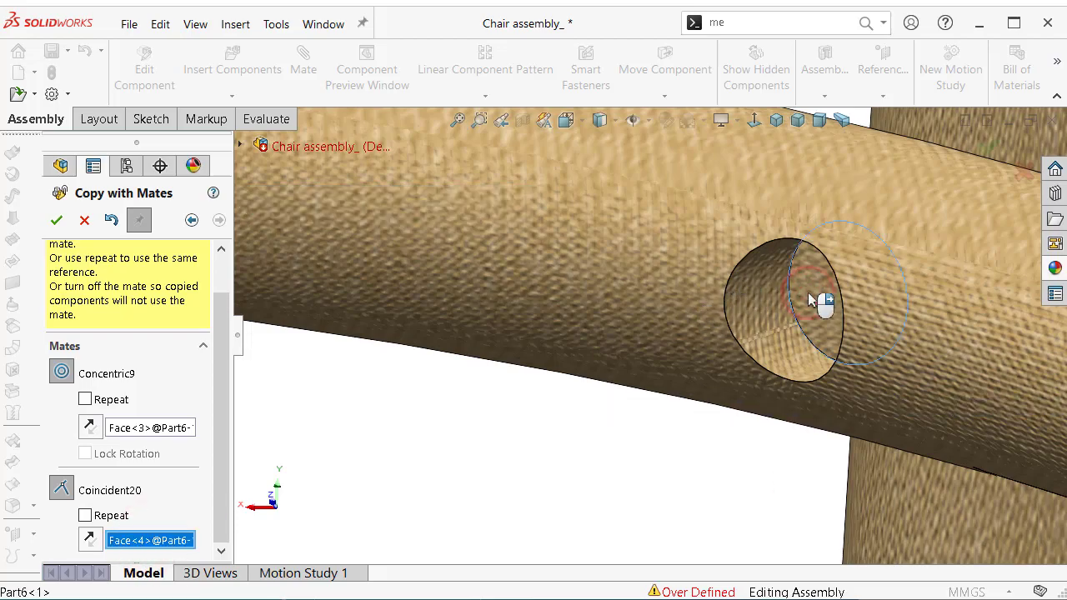
{"action": "scroll", "coordinate": [871, 329], "scroll_direction": "up", "scroll_amount": 5}
{"action": "scroll", "coordinate": [859, 341], "scroll_direction": "up", "scroll_amount": 5}
{"action": "middle_click_drag", "start_coordinate": [845, 388], "coordinate": [889, 369]}
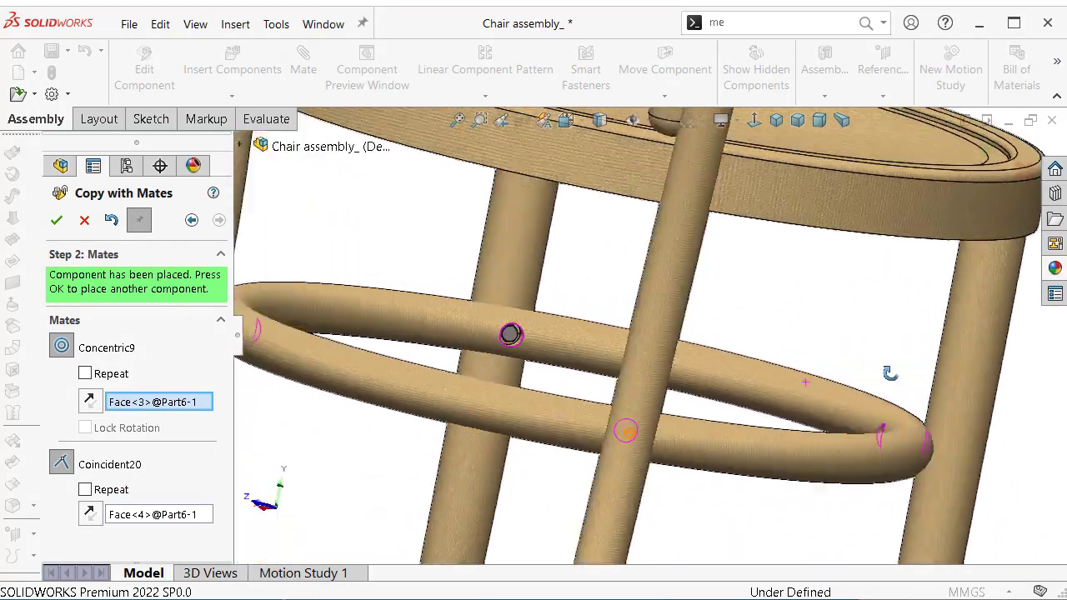
{"action": "scroll", "coordinate": [917, 367], "scroll_direction": "down", "scroll_amount": 5}
{"action": "key", "text": "Return"}
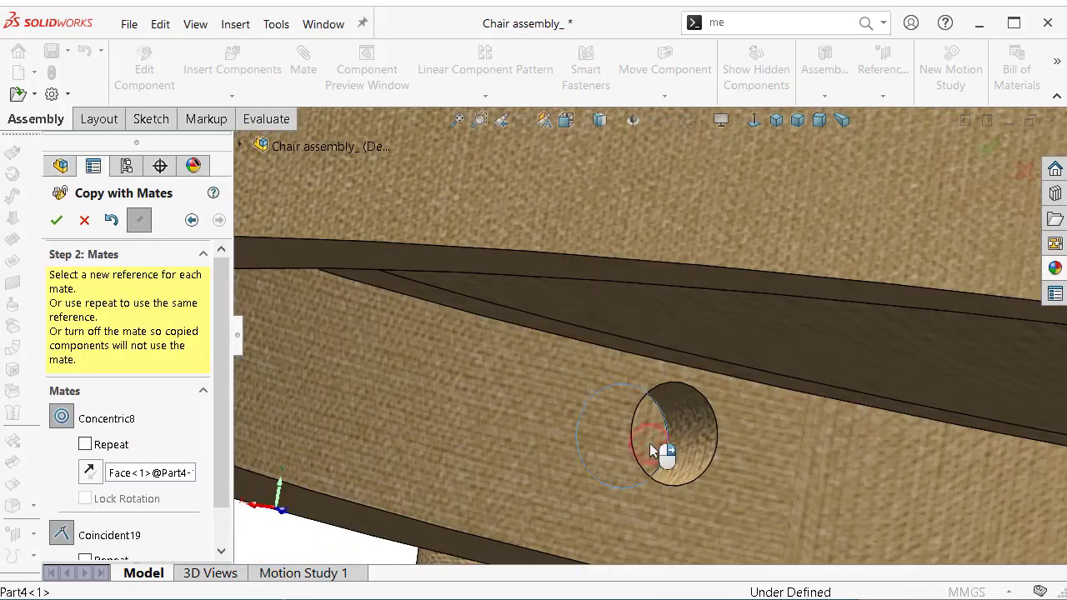
Place a bolt copy in the seat rim hole and accept it
{"action": "left_click", "coordinate": [651, 450]}
{"action": "right_click", "coordinate": [651, 450]}
{"action": "scroll", "coordinate": [850, 454], "scroll_direction": "up", "scroll_amount": 3}
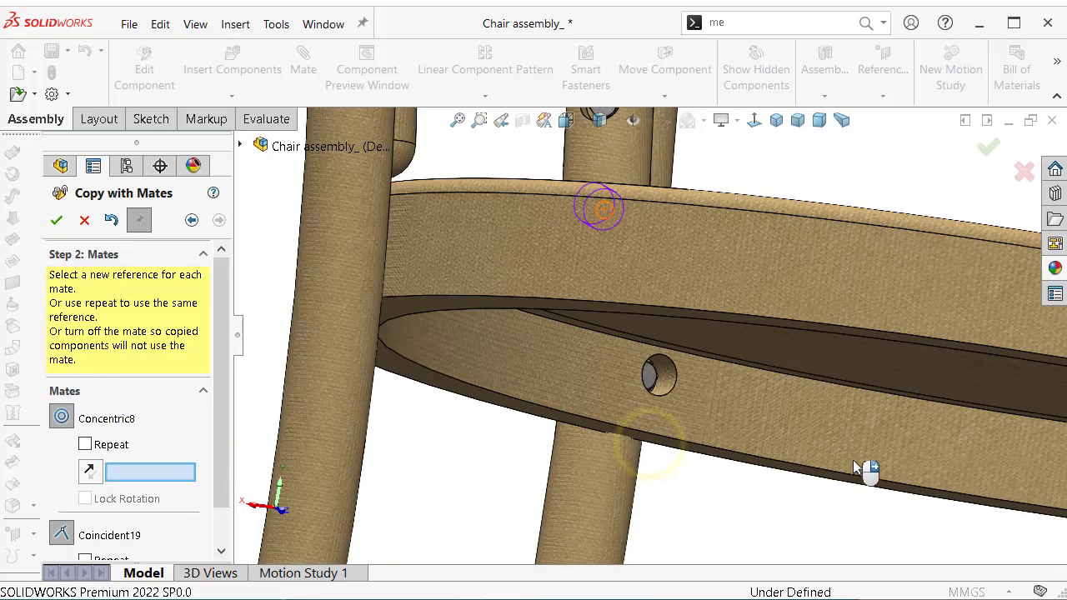
{"action": "scroll", "coordinate": [859, 458], "scroll_direction": "down", "scroll_amount": 2}
{"action": "scroll", "coordinate": [958, 467], "scroll_direction": "down", "scroll_amount": 2}
Seat one more bolt concentric and flush in a seat rim hole, then finish Copy with Mates
{"action": "mouse_move", "coordinate": [967, 467]}
{"action": "middle_mouse_down"}
{"action": "mouse_move", "coordinate": [840, 345]}
{"action": "mouse_move", "coordinate": [826, 309]}
{"action": "mouse_move", "coordinate": [895, 264]}
{"action": "mouse_move", "coordinate": [451, 337]}
{"action": "mouse_move", "coordinate": [369, 317]}
{"action": "mouse_move", "coordinate": [467, 358]}
{"action": "mouse_move", "coordinate": [408, 375]}
{"action": "middle_mouse_up"}
{"action": "scroll", "coordinate": [461, 385], "scroll_direction": "down", "scroll_amount": 3}
{"action": "scroll", "coordinate": [458, 384], "scroll_direction": "down", "scroll_amount": 3}
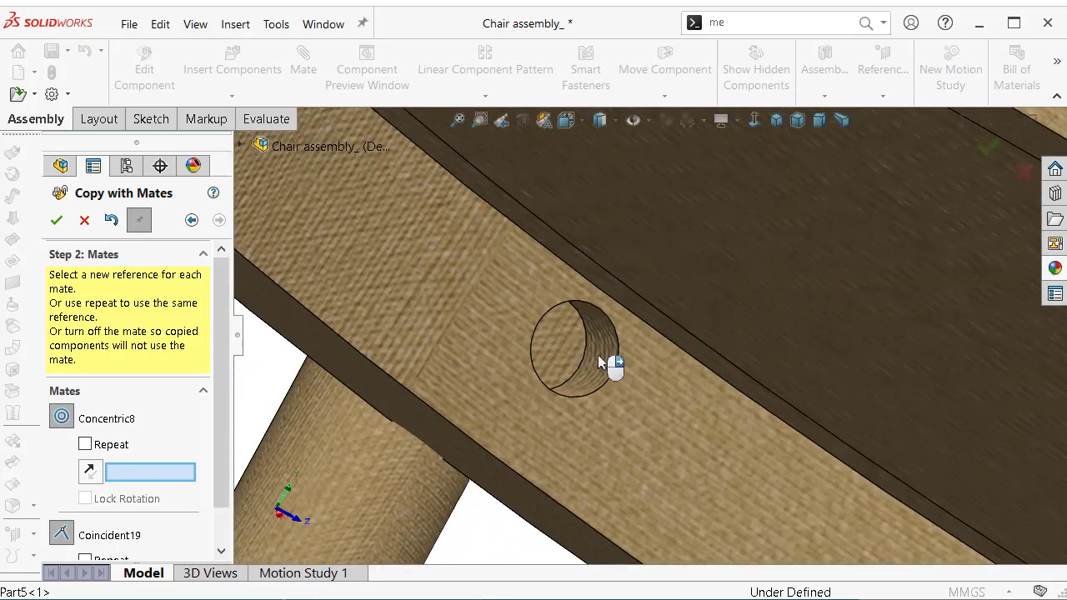
{"action": "left_click", "coordinate": [553, 354]}
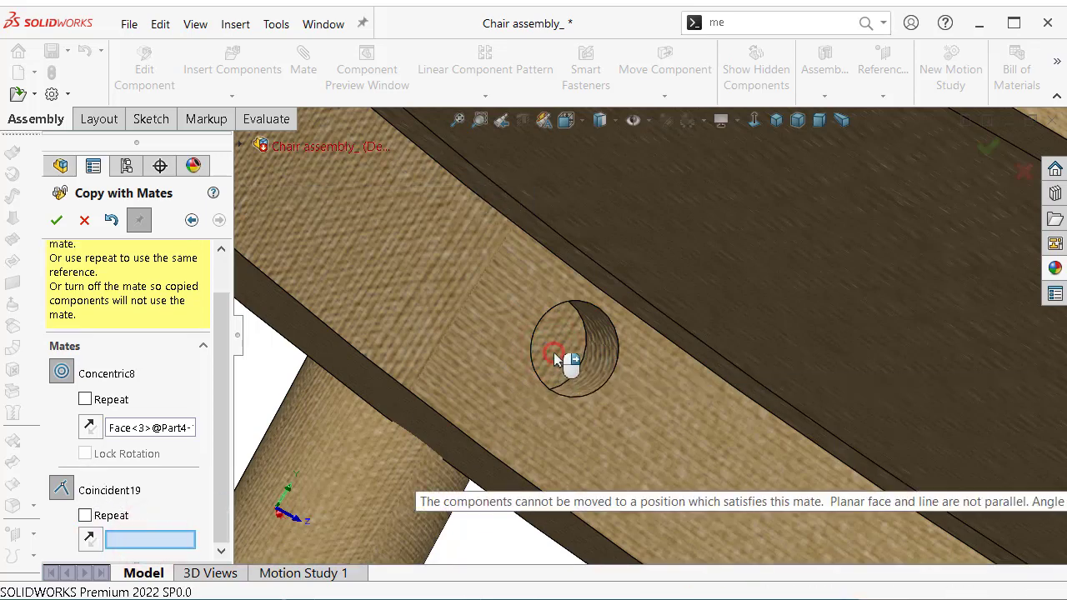
{"action": "left_click", "coordinate": [556, 359]}
{"action": "key", "text": "Return"}
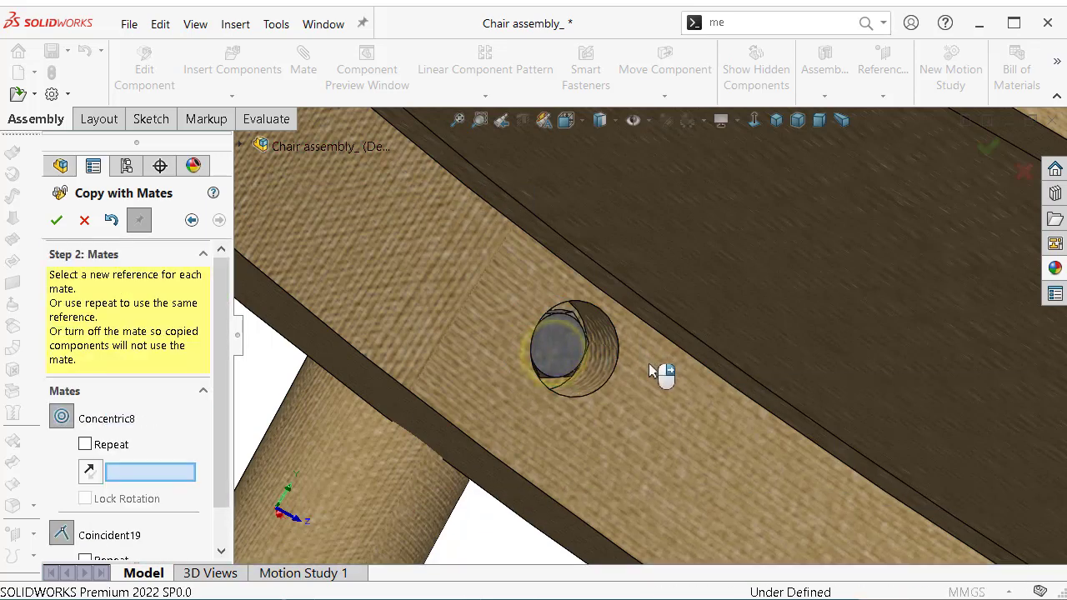
{"action": "scroll", "coordinate": [658, 366], "scroll_direction": "up", "scroll_amount": 3}
{"action": "left_click", "coordinate": [58, 220]}
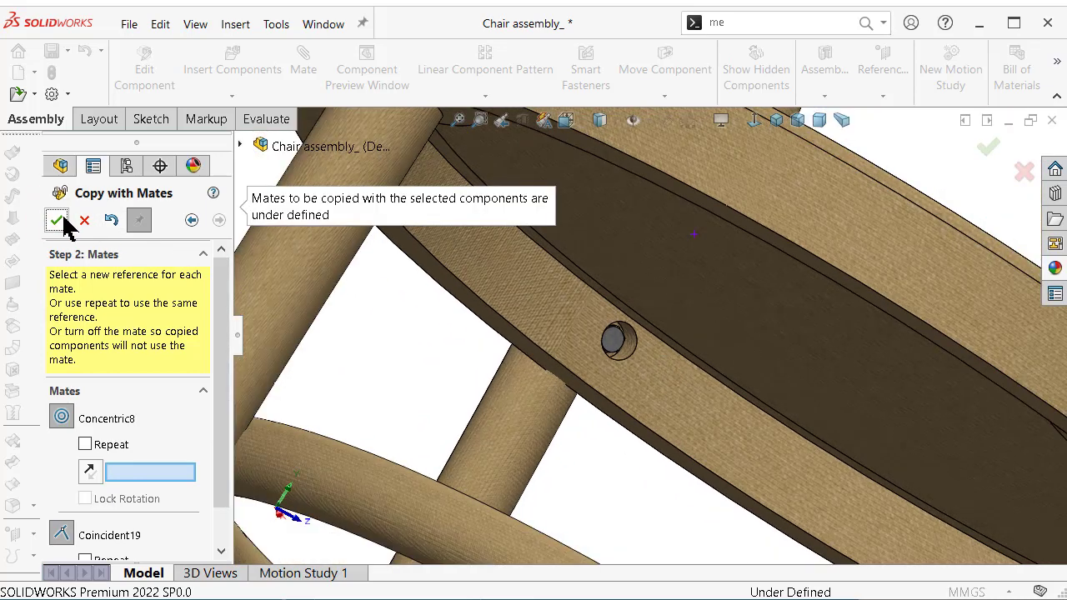
{"action": "left_click", "coordinate": [84, 222]}
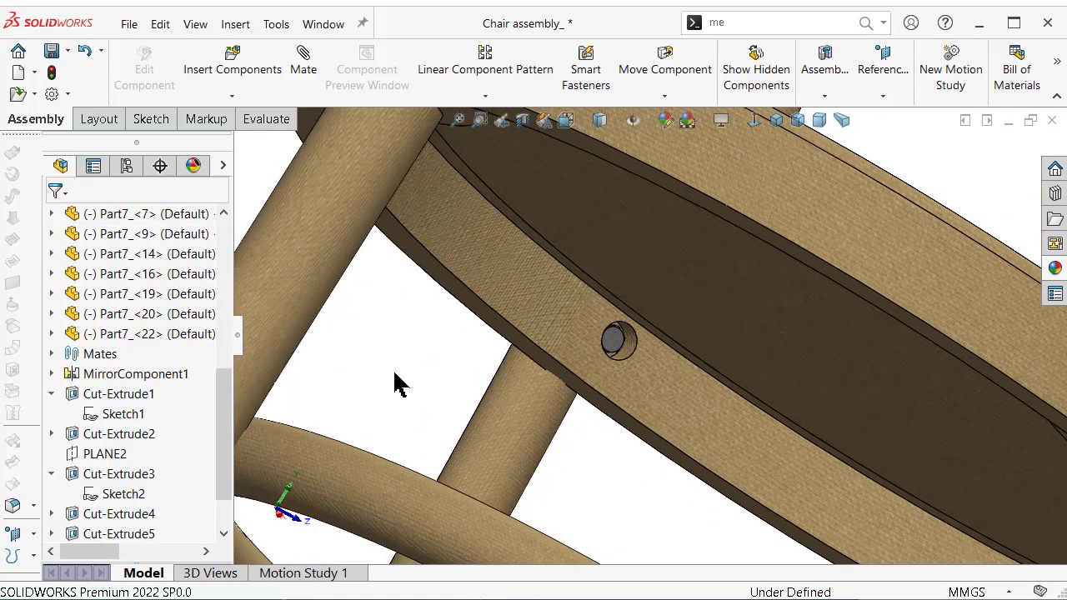
{"action": "scroll", "coordinate": [665, 429], "scroll_direction": "up", "scroll_amount": 3}
{"action": "scroll", "coordinate": [664, 429], "scroll_direction": "up", "scroll_amount": 3}
{"action": "middle_click_drag", "start_coordinate": [664, 430], "coordinate": [642, 467]}
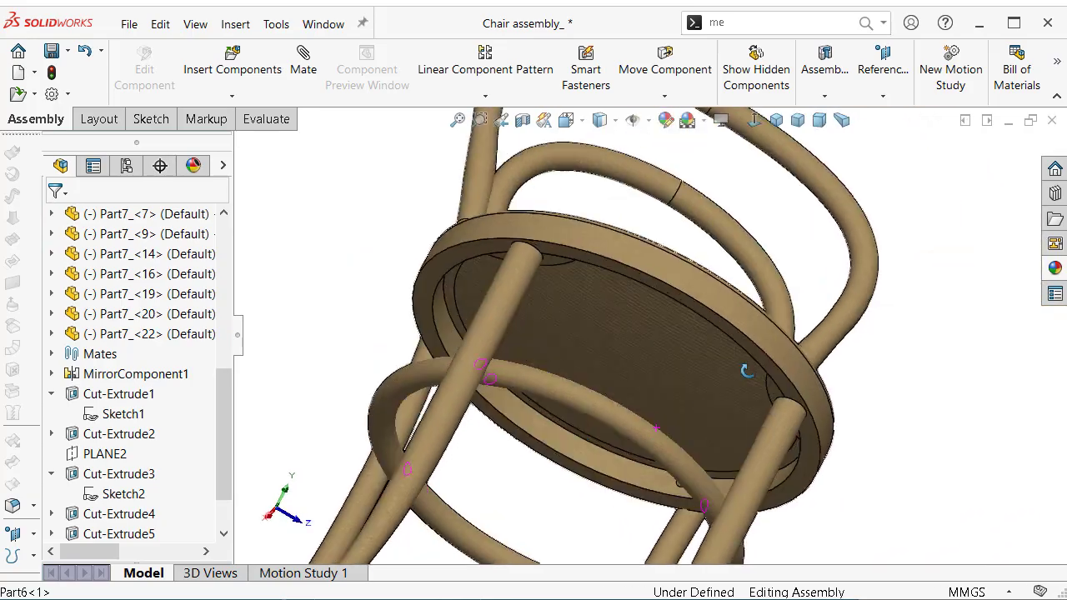
{"action": "scroll", "coordinate": [595, 529], "scroll_direction": "down", "scroll_amount": 5}
{"action": "mouse_move", "coordinate": [595, 529]}
{"action": "middle_mouse_down"}
{"action": "mouse_move", "coordinate": [591, 569]}
{"action": "mouse_move", "coordinate": [709, 358]}
{"action": "middle_mouse_up"}
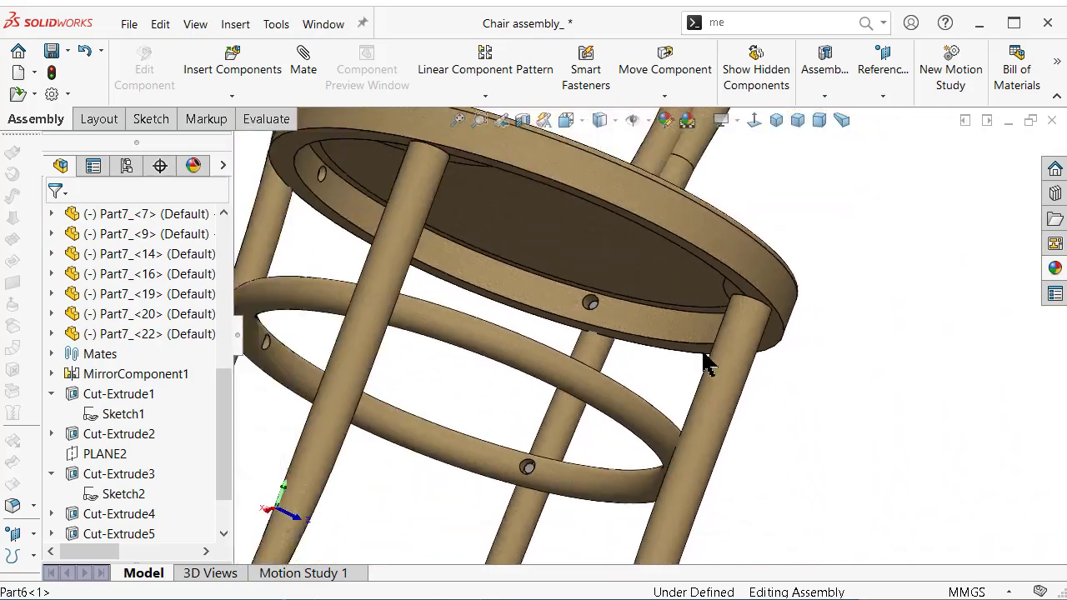
{"action": "scroll", "coordinate": [547, 333], "scroll_direction": "down", "scroll_amount": 3}
{"action": "mouse_move", "coordinate": [547, 334]}
{"action": "middle_mouse_down"}
{"action": "mouse_move", "coordinate": [432, 452]}
{"action": "mouse_move", "coordinate": [524, 397]}
{"action": "mouse_move", "coordinate": [639, 281]}
{"action": "mouse_move", "coordinate": [691, 358]}
{"action": "mouse_move", "coordinate": [649, 312]}
{"action": "mouse_move", "coordinate": [536, 250]}
{"action": "middle_mouse_up"}
{"action": "scroll", "coordinate": [550, 254], "scroll_direction": "down", "scroll_amount": 3}
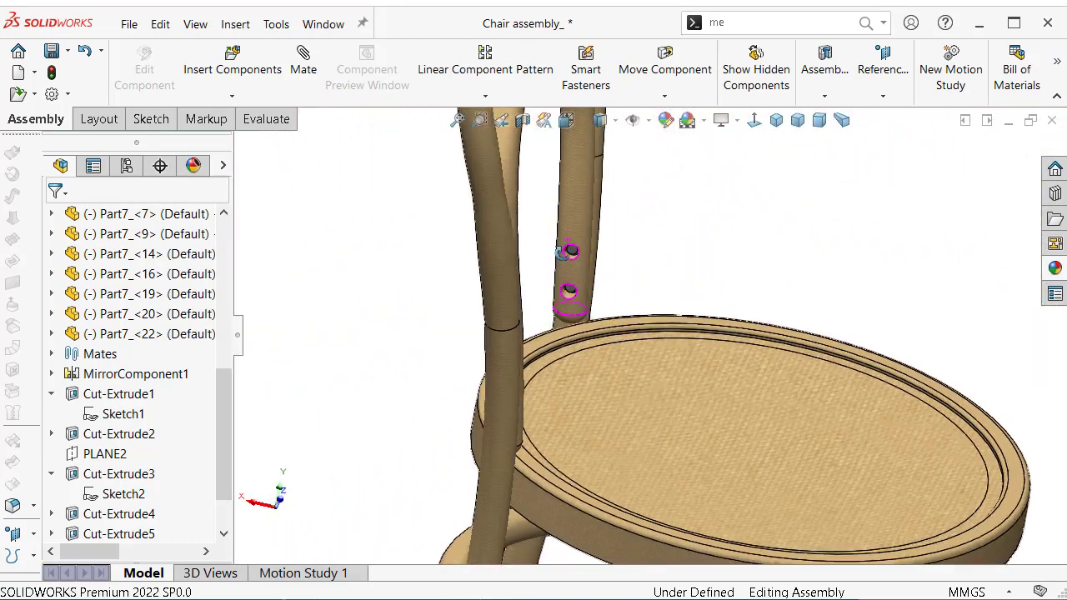
{"action": "scroll", "coordinate": [619, 278], "scroll_direction": "down", "scroll_amount": 3}
{"action": "scroll", "coordinate": [613, 300], "scroll_direction": "down", "scroll_amount": 2}
{"action": "mouse_move", "coordinate": [613, 300]}
{"action": "middle_mouse_down"}
{"action": "mouse_move", "coordinate": [602, 276]}
{"action": "mouse_move", "coordinate": [570, 253]}
{"action": "mouse_move", "coordinate": [457, 239]}
{"action": "mouse_move", "coordinate": [415, 273]}
{"action": "mouse_move", "coordinate": [634, 194]}
{"action": "mouse_move", "coordinate": [681, 222]}
{"action": "mouse_move", "coordinate": [686, 250]}
{"action": "mouse_move", "coordinate": [650, 348]}
{"action": "mouse_move", "coordinate": [807, 269]}
{"action": "mouse_move", "coordinate": [834, 322]}
{"action": "mouse_move", "coordinate": [761, 229]}
{"action": "middle_mouse_up"}
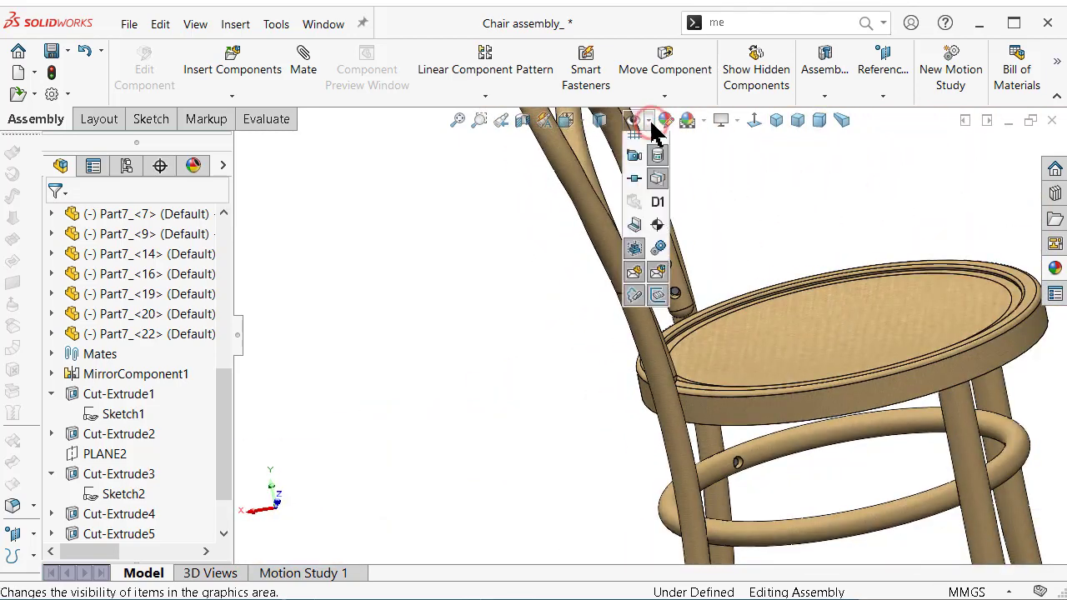
{"action": "left_click", "coordinate": [496, 250]}
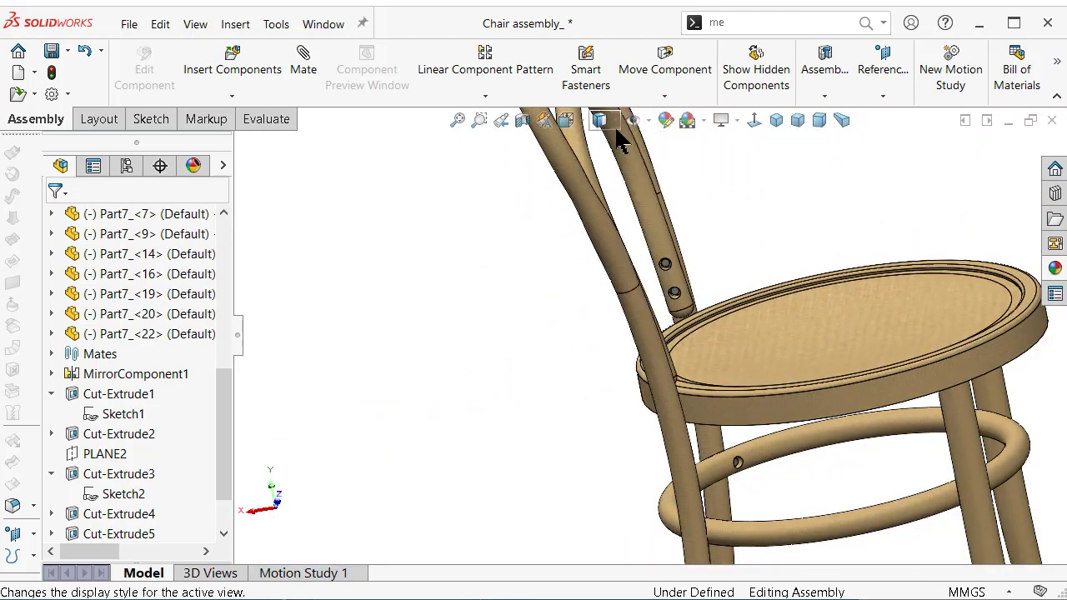
Switch to Hidden Lines Visible and orbit to inspect bolts in the backrest and seat edge
{"action": "left_click", "coordinate": [618, 133]}
{"action": "left_click", "coordinate": [595, 209]}
{"action": "scroll", "coordinate": [724, 276], "scroll_direction": "down", "scroll_amount": 4}
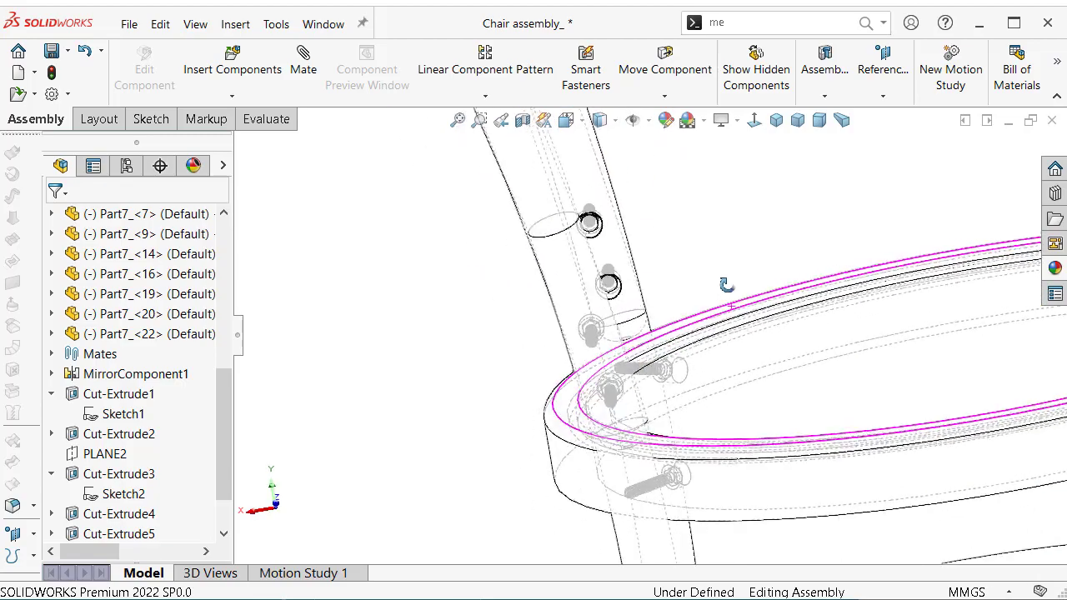
{"action": "mouse_move", "coordinate": [727, 286]}
{"action": "middle_mouse_down"}
{"action": "mouse_move", "coordinate": [742, 251]}
{"action": "mouse_move", "coordinate": [762, 265]}
{"action": "mouse_move", "coordinate": [675, 281]}
{"action": "mouse_move", "coordinate": [635, 325]}
{"action": "middle_mouse_up"}
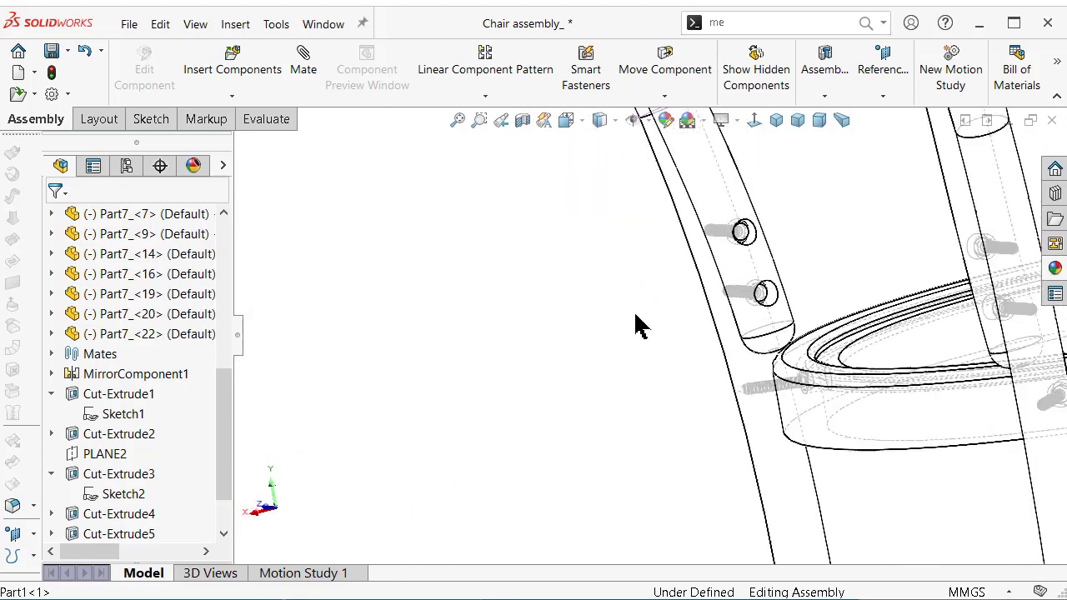
{"action": "scroll", "coordinate": [811, 380], "scroll_direction": "down", "scroll_amount": 2}
{"action": "mouse_move", "coordinate": [811, 380]}
{"action": "middle_mouse_down"}
{"action": "mouse_move", "coordinate": [689, 444]}
{"action": "mouse_move", "coordinate": [848, 470]}
{"action": "mouse_move", "coordinate": [831, 513]}
{"action": "mouse_move", "coordinate": [951, 423]}
{"action": "mouse_move", "coordinate": [745, 385]}
{"action": "middle_mouse_up"}
Set the Dimetric orientation and return the display to Shaded With Edges
{"action": "left_click", "coordinate": [776, 120]}
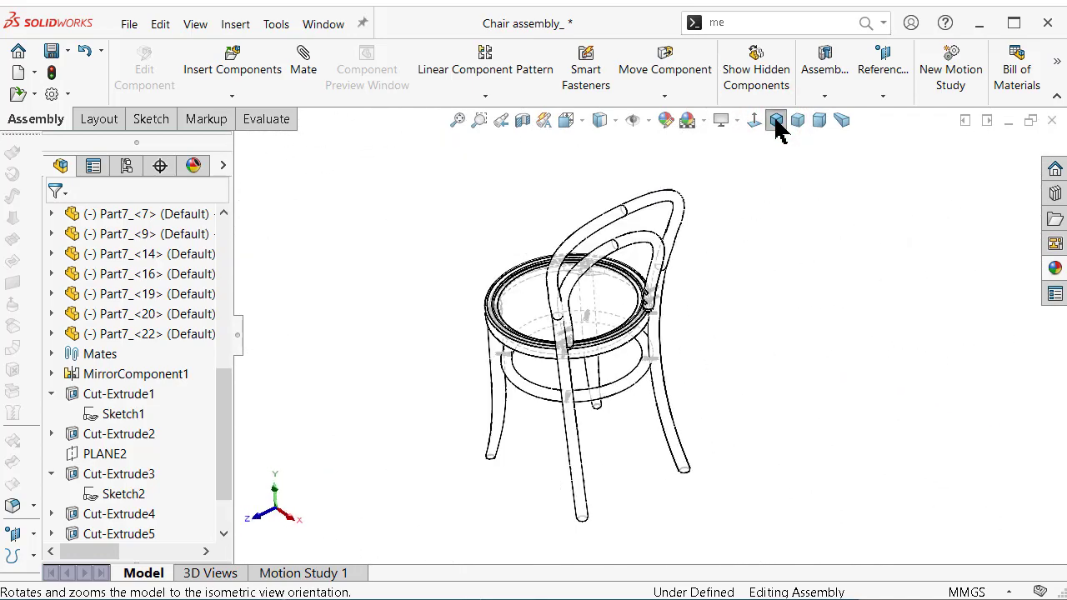
{"action": "left_click", "coordinate": [817, 125]}
{"action": "scroll", "coordinate": [642, 348], "scroll_direction": "down", "scroll_amount": 4}
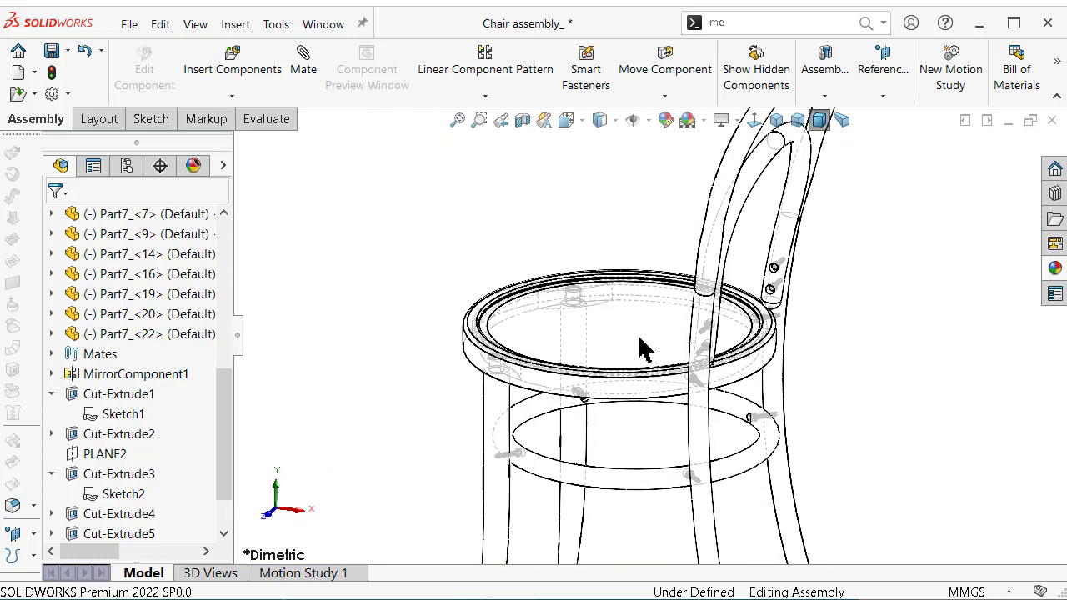
{"action": "scroll", "coordinate": [697, 429], "scroll_direction": "down", "scroll_amount": 2}
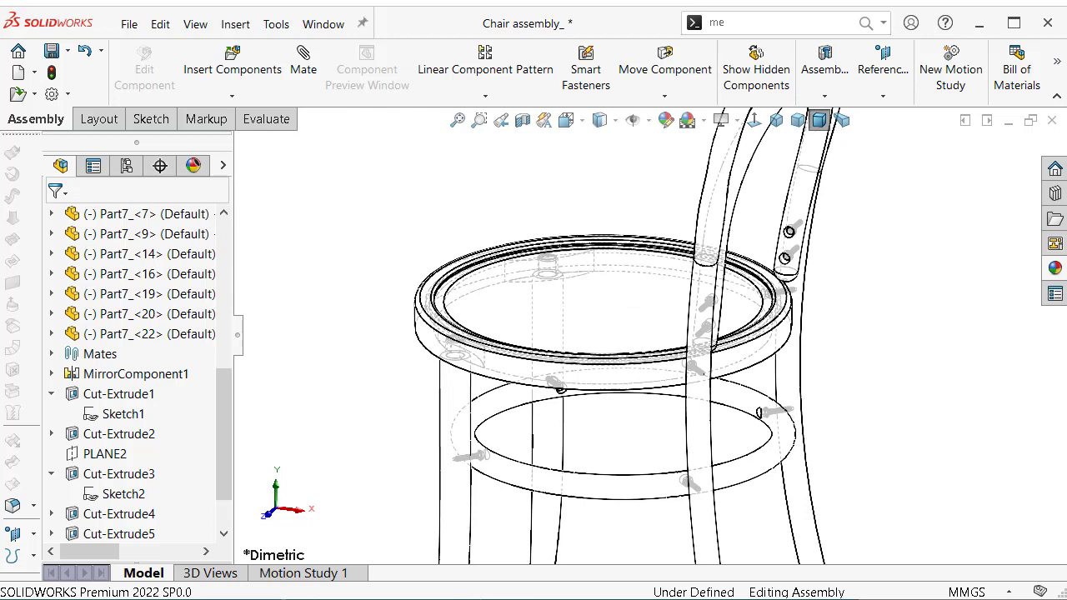
{"action": "left_click", "coordinate": [609, 129]}
{"action": "left_click", "coordinate": [605, 143]}
Fit the chair to the window in perspective view with the FeatureManager tree collapsed
{"action": "key", "text": "f"}
{"action": "scroll", "coordinate": [695, 317], "scroll_direction": "down", "scroll_amount": 2}
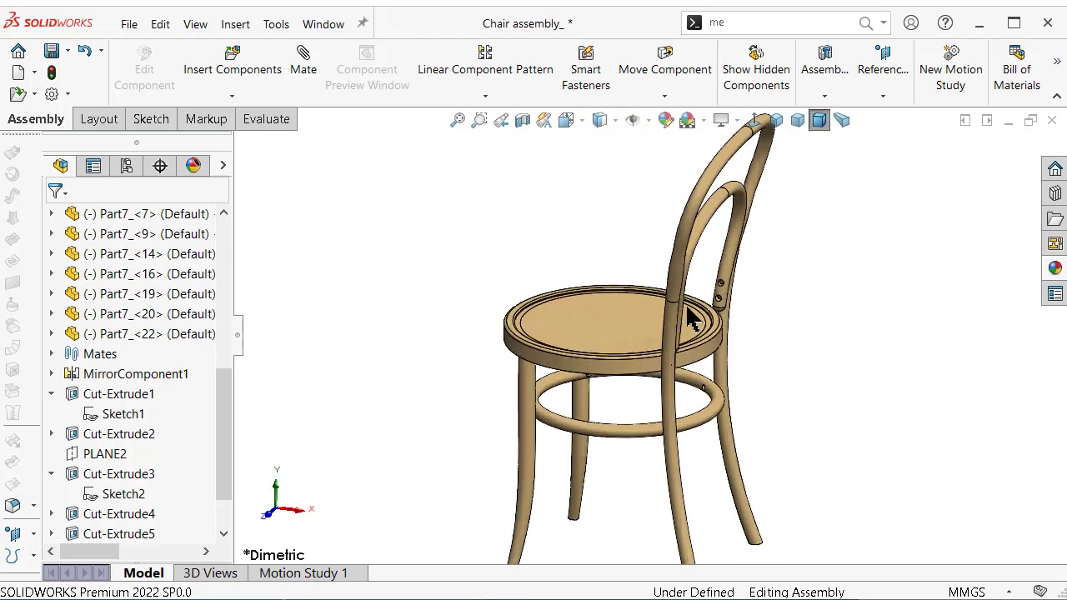
{"action": "left_click", "coordinate": [840, 120]}
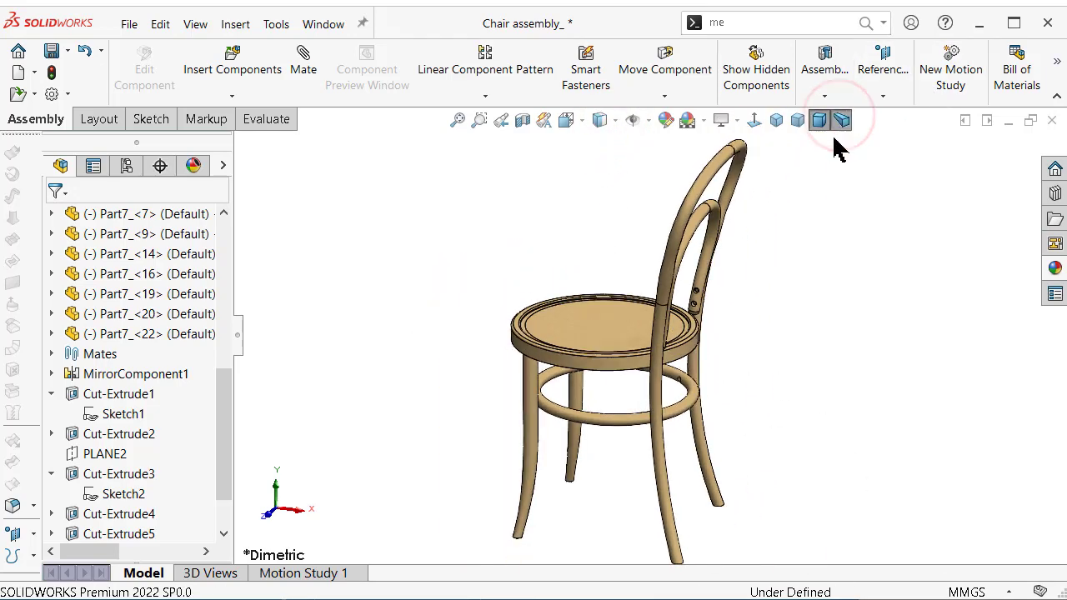
{"action": "left_click", "coordinate": [239, 336]}
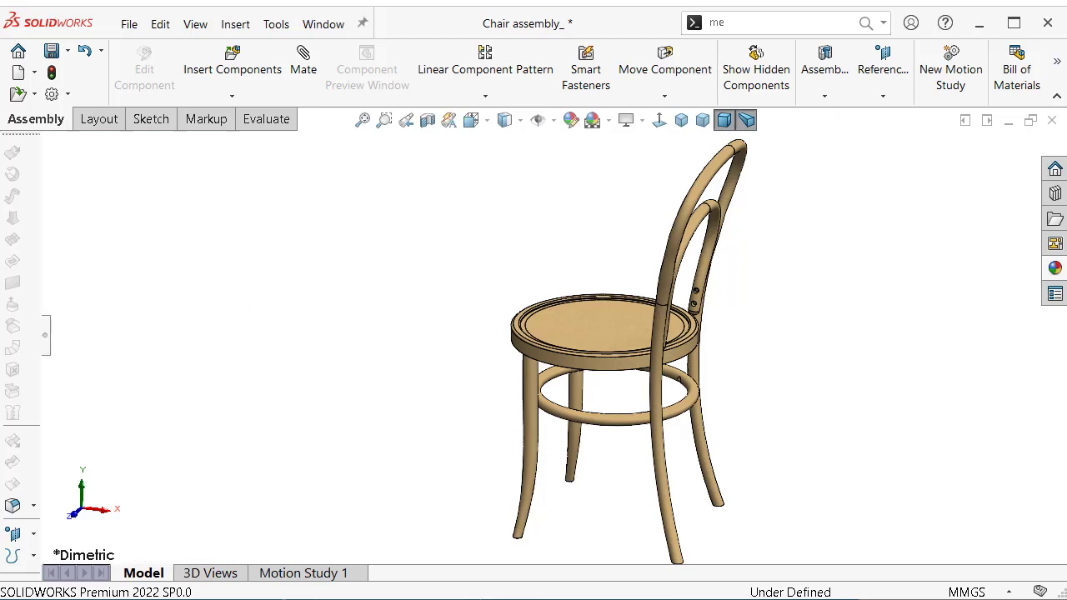